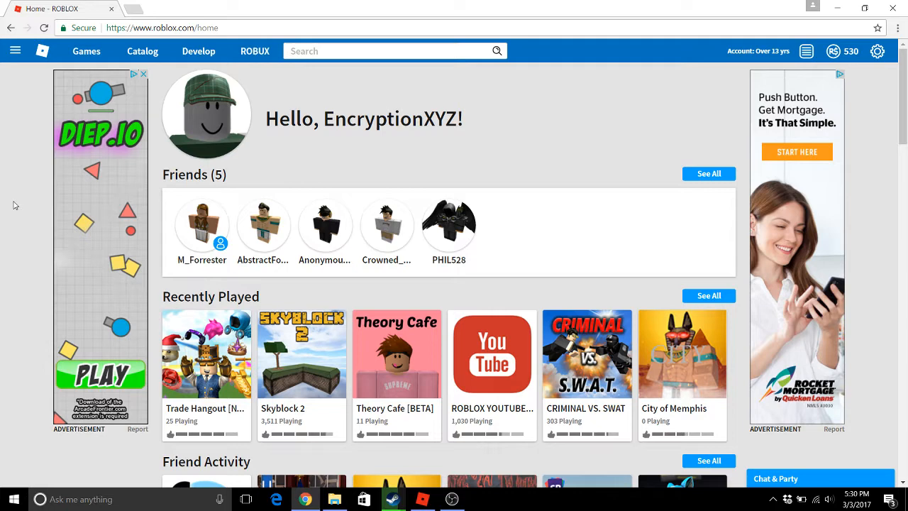
- Open the Develop page and look through the list of existing places
left_click(199, 51)
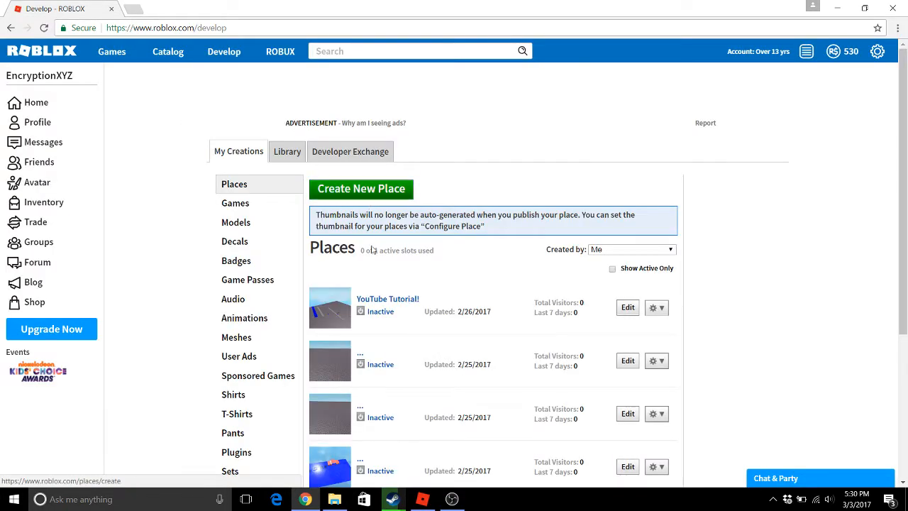
scroll(323, 277, "down", 3)
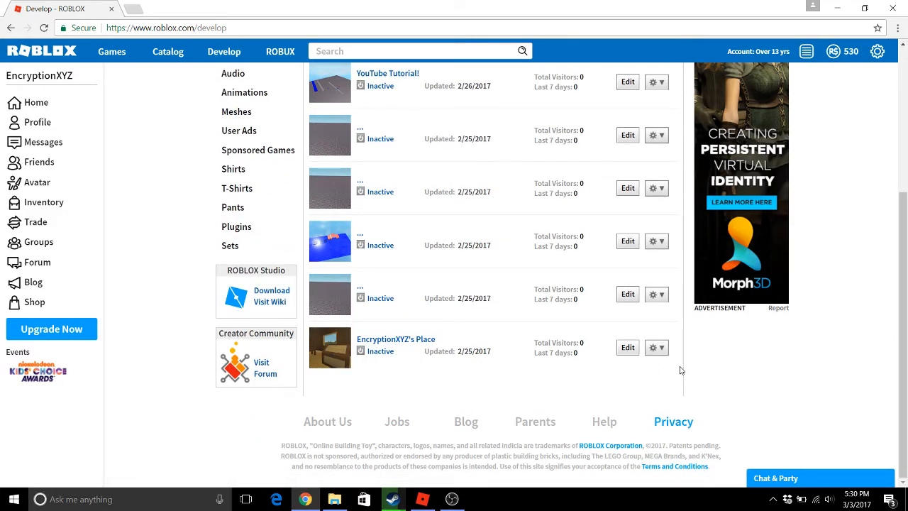
left_click_drag(679, 370, 330, 337)
left_click(429, 383)
scroll(376, 297, "up", 3)
- Start creating a new place, browse the templates and choose the Baseplate template
left_click(343, 188)
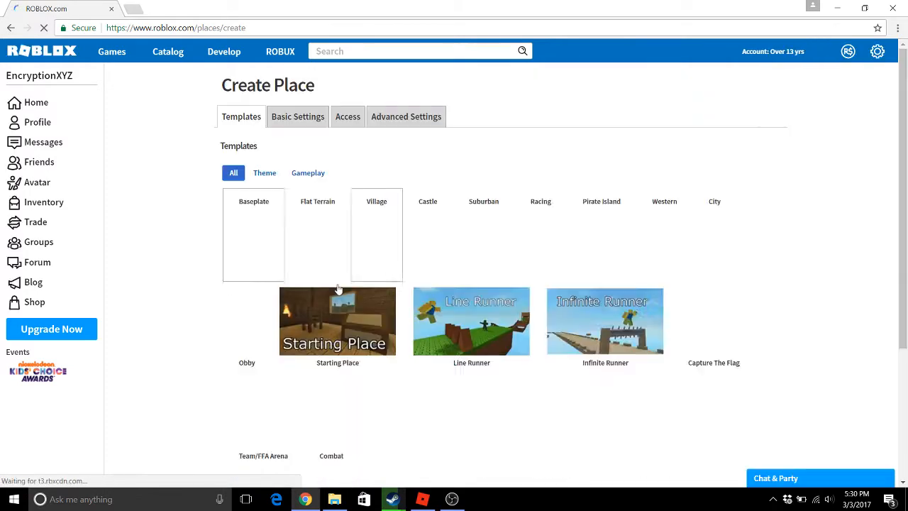
scroll(164, 300, "down", 3)
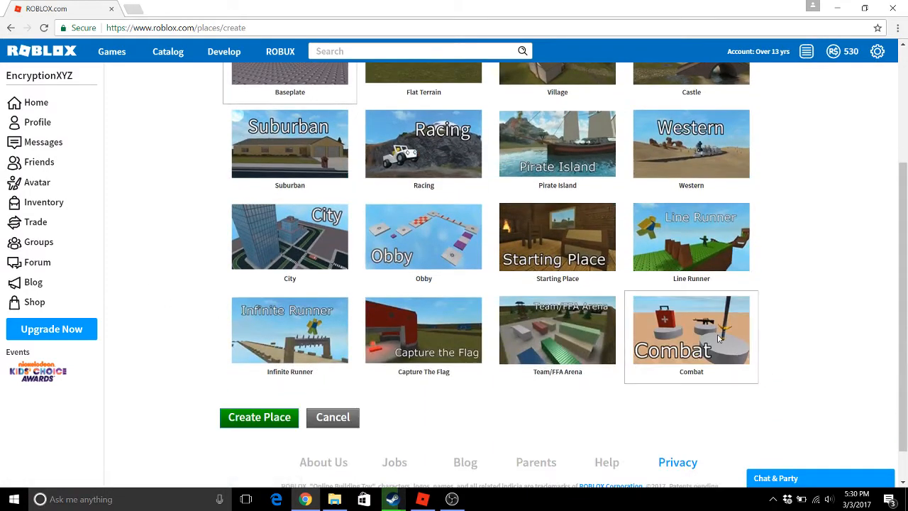
left_click(560, 342)
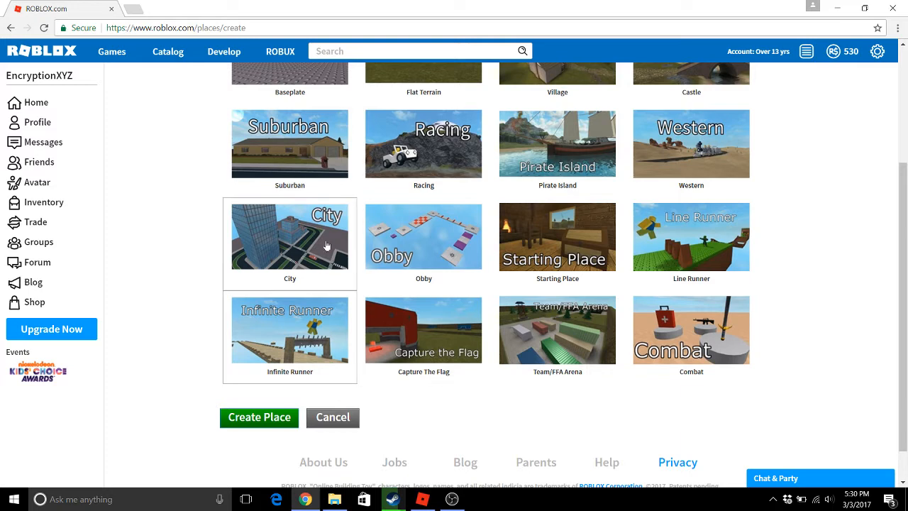
left_click(419, 248)
scroll(778, 266, "up", 3)
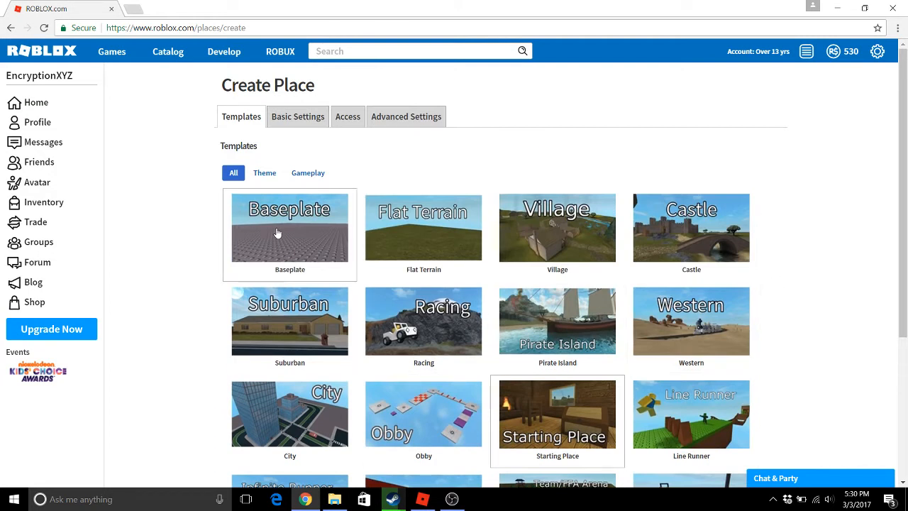
left_click(277, 233)
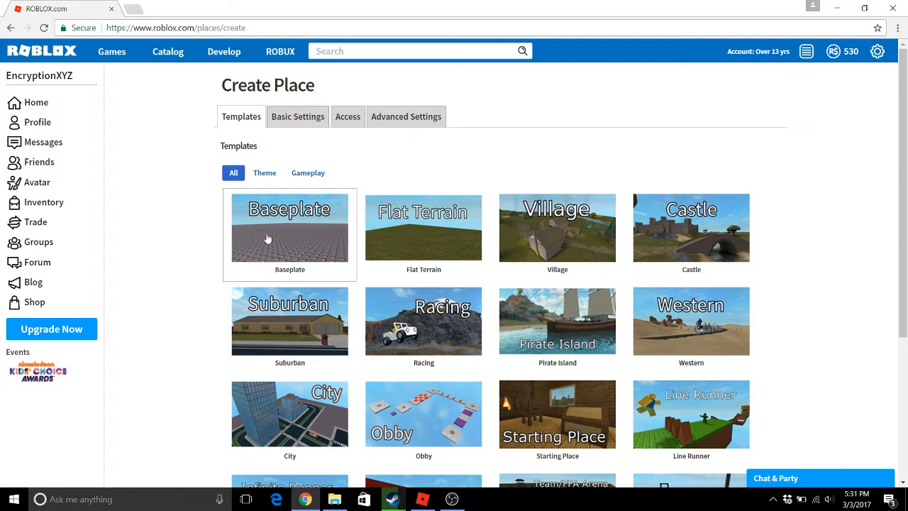
scroll(267, 239, "down", 1)
scroll(283, 212, "up", 1)
- Set the new place's genre to RPG in its basic settings, keeping the suggested name and an empty description
left_click(298, 117)
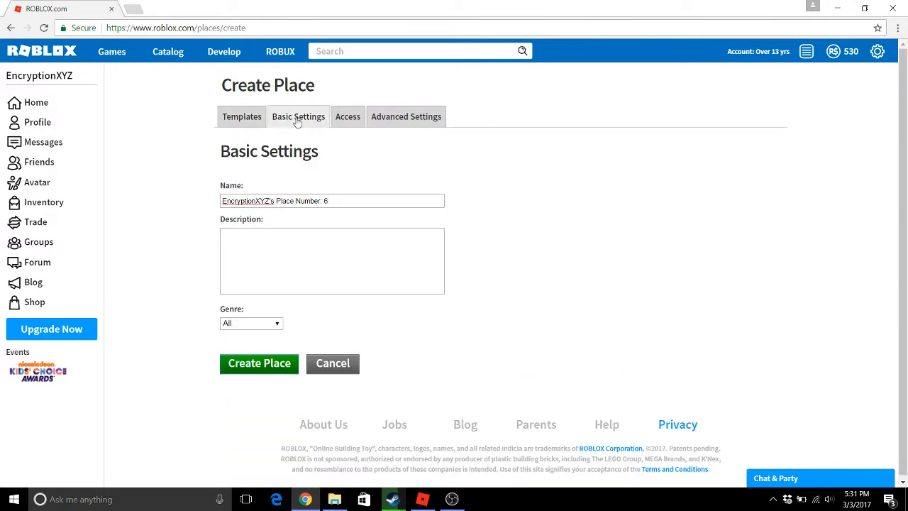
left_click_drag(371, 201, 191, 208)
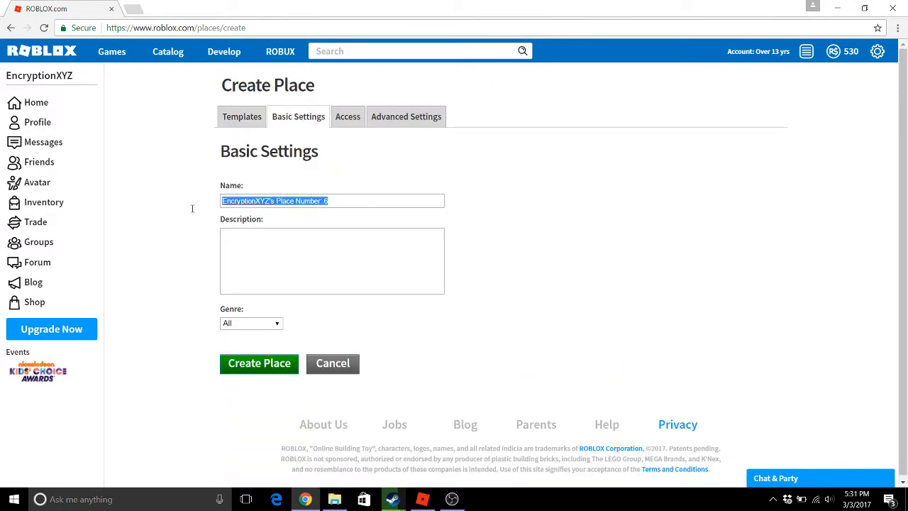
left_click(316, 264)
left_click(266, 323)
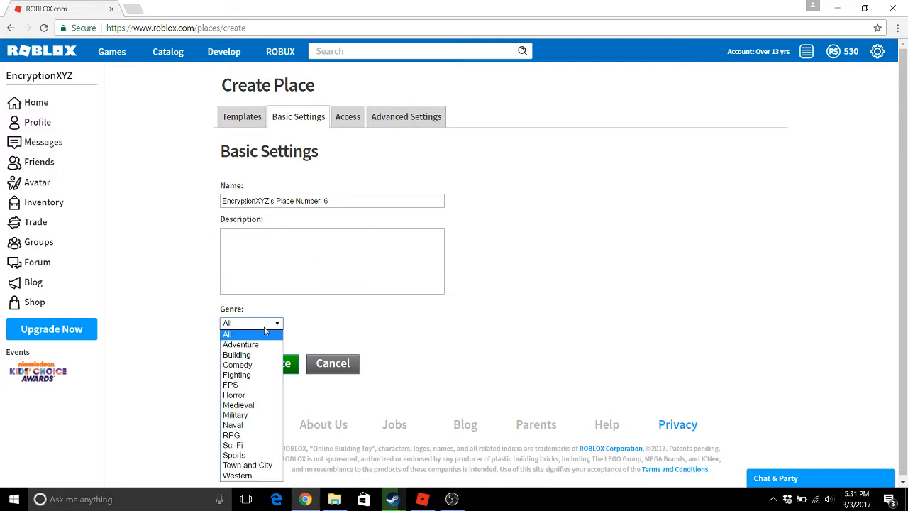
left_click(241, 436)
- Review the new place's access settings, including playable devices, player counts and VIP servers
left_click(348, 117)
scroll(263, 213, "down", 3)
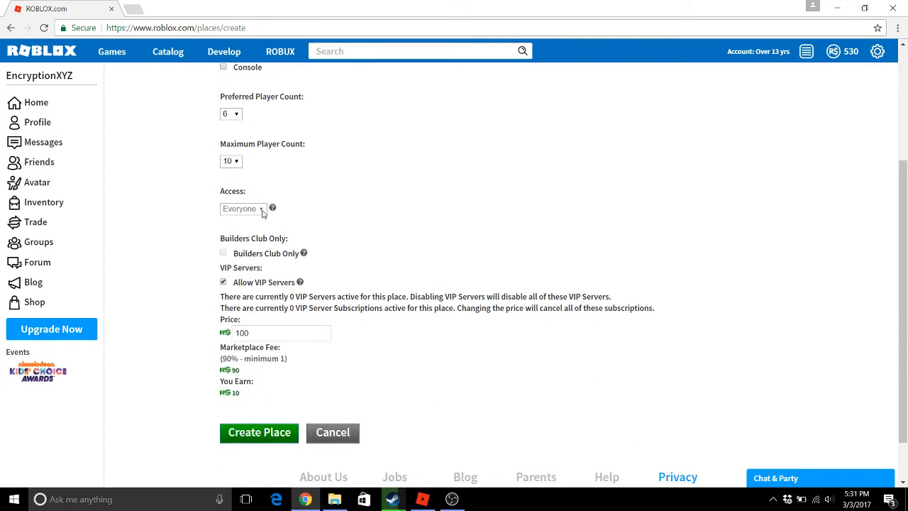
scroll(284, 306, "up", 3)
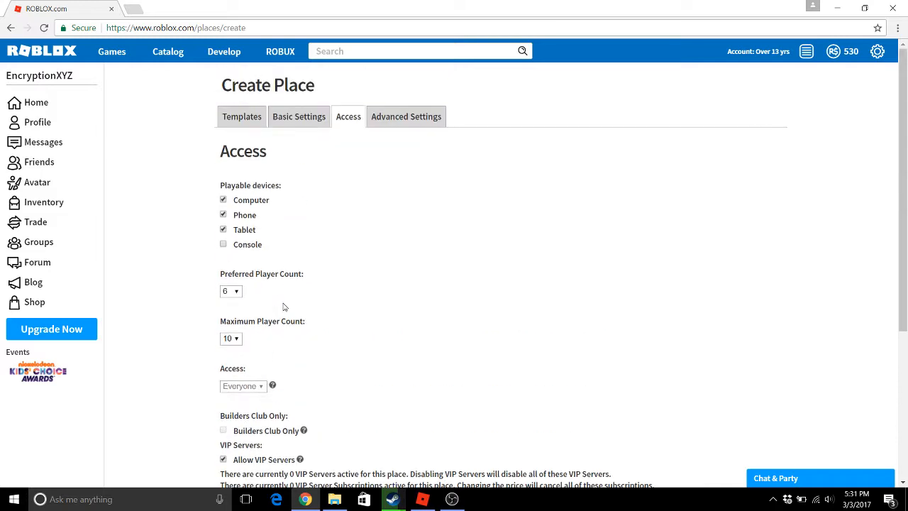
- Set the new place's chat type to Bubble and disallow comments, and cancel the place creation
left_click(399, 118)
scroll(268, 334, "down", 2)
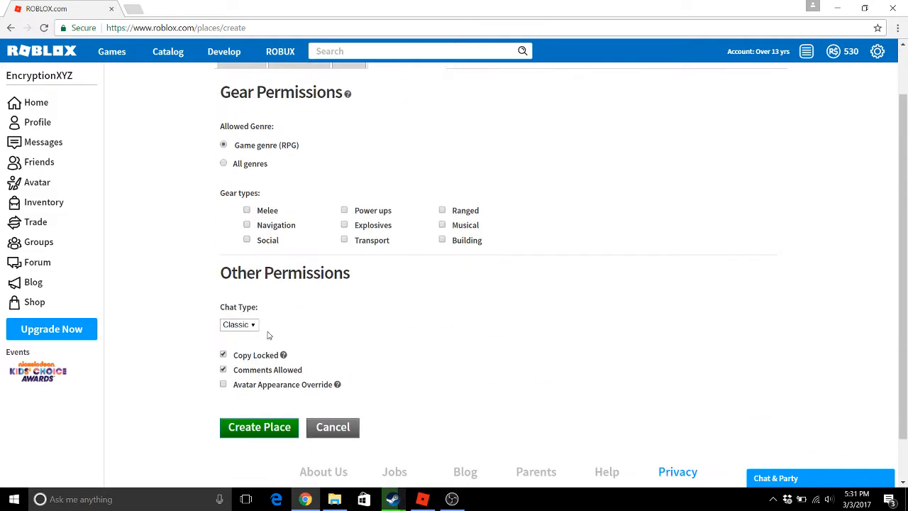
left_click(256, 329)
left_click(241, 344)
scroll(331, 385, "up", 1)
scroll(340, 397, "down", 2)
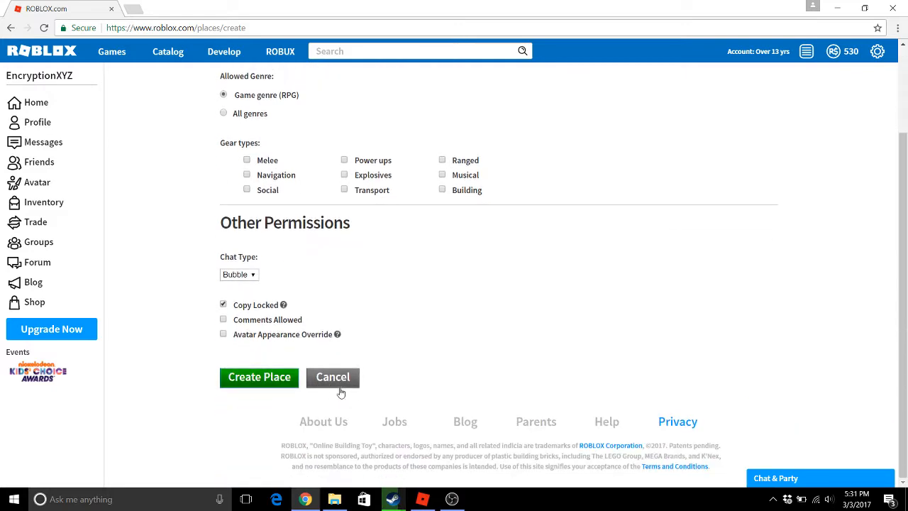
left_click(340, 389)
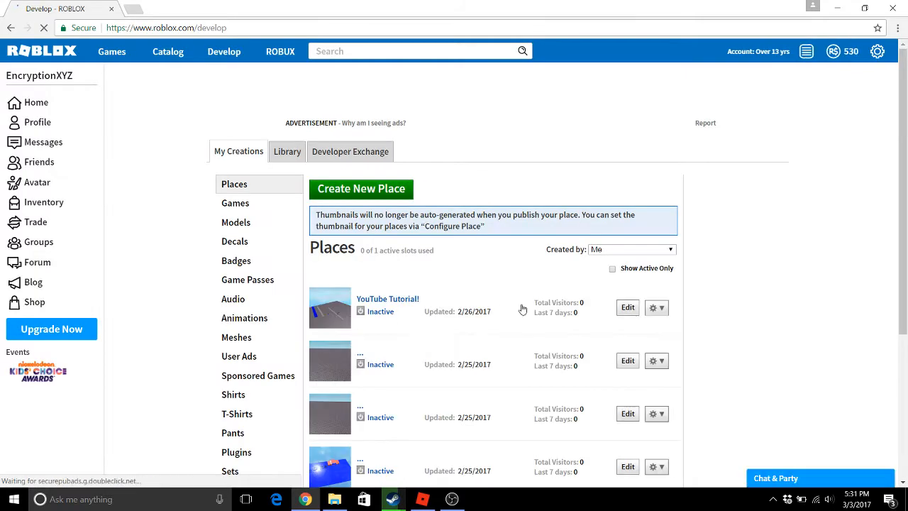
- Open the YouTube Tutorial! place for editing in ROBLOX Studio and maximize the Studio window
scroll(583, 293, "down", 2)
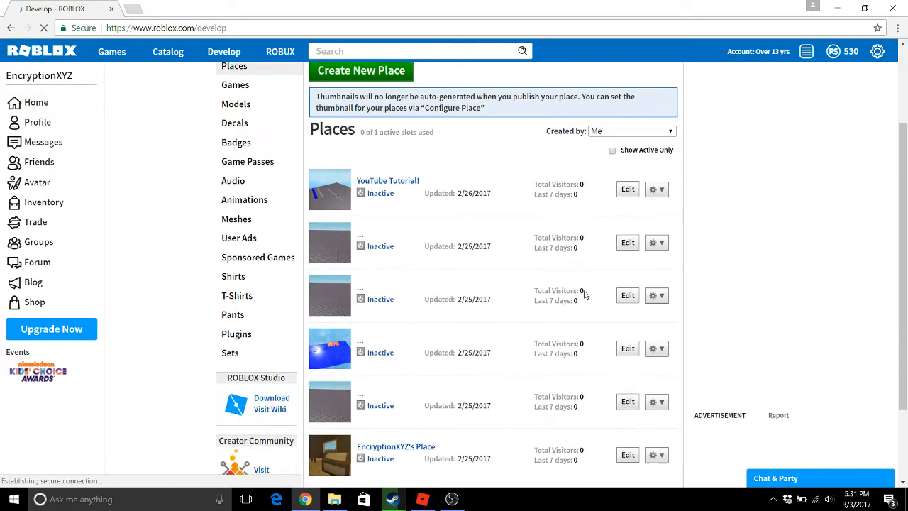
left_click(628, 189)
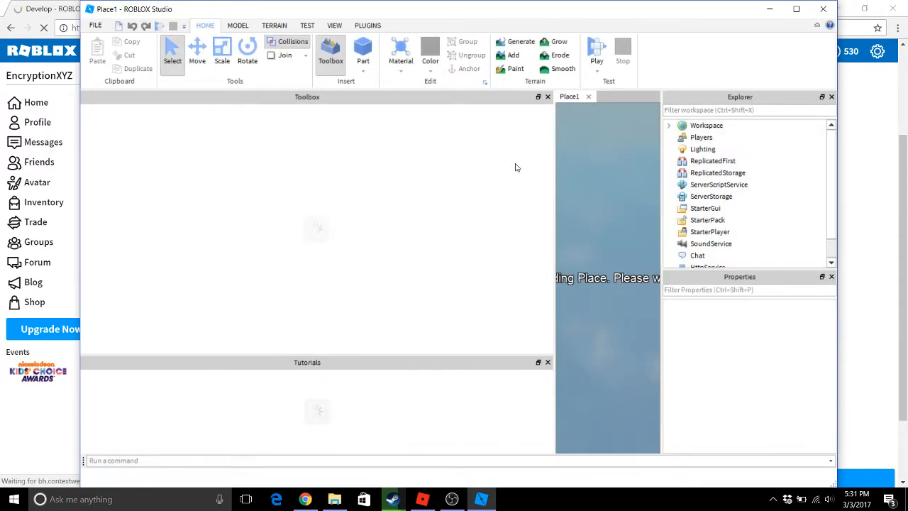
left_click(796, 10)
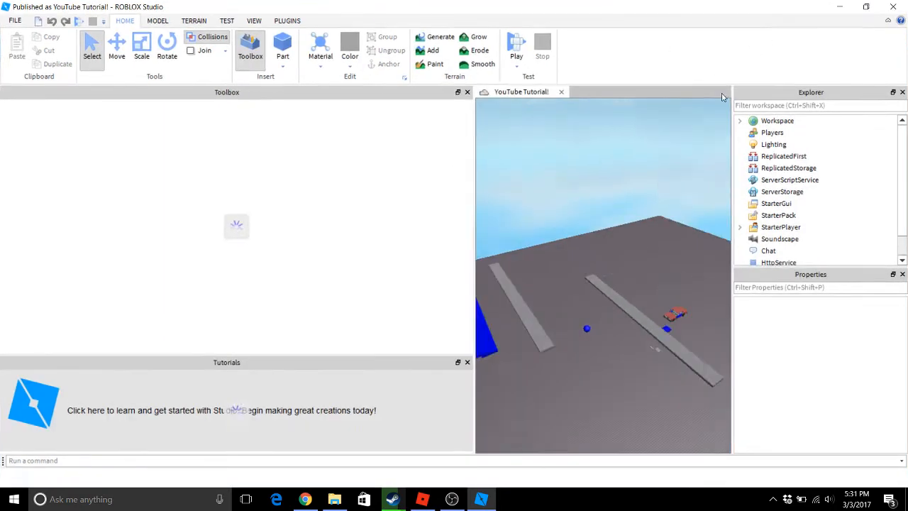
- Close the Toolbox, Tutorials, Explorer and Properties panels to give the 3D view the full window
left_click(467, 92)
left_click(465, 92)
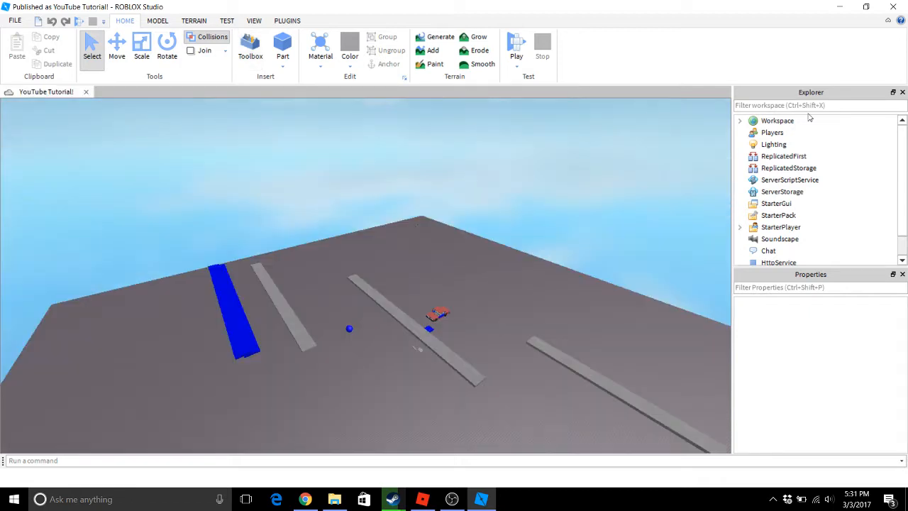
left_click(902, 92)
left_click(902, 92)
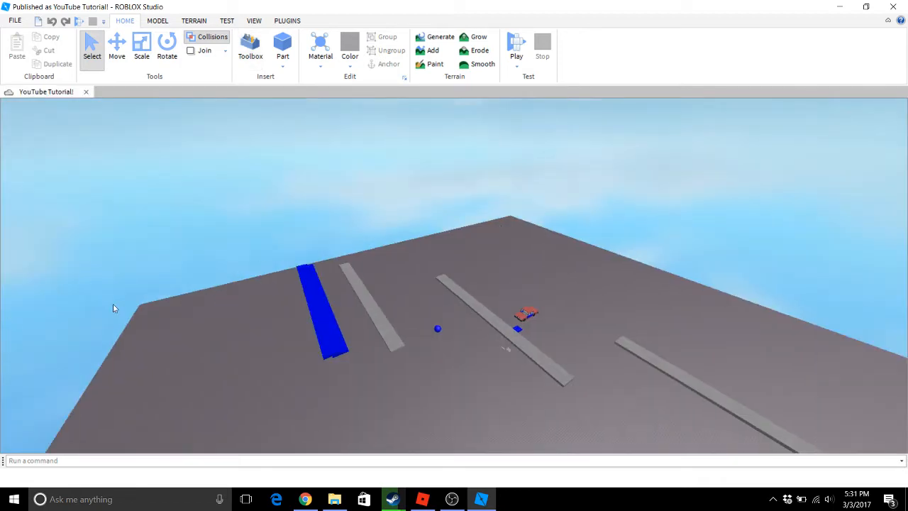
- Select all the existing parts on the baseplate together and delete them
right_click_drag(258, 192, 257, 191)
scroll(496, 202, "down", 6)
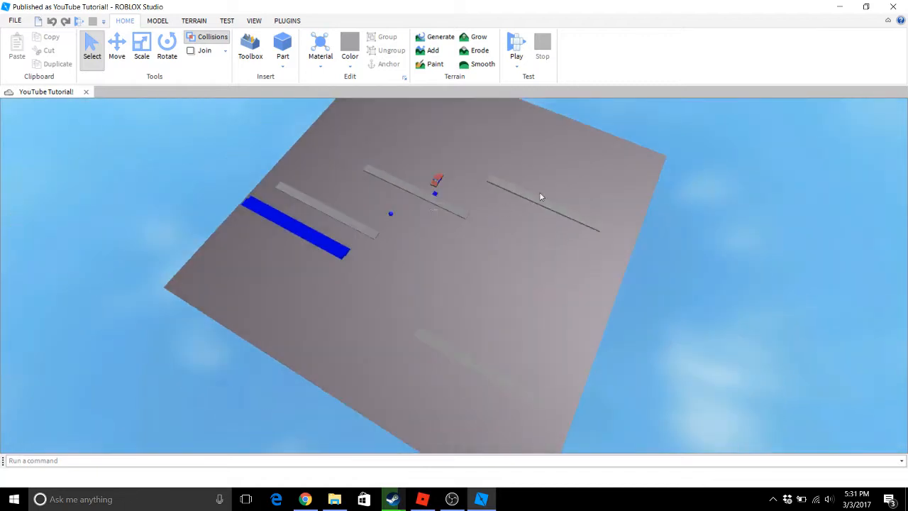
left_click_drag(642, 158, 251, 438)
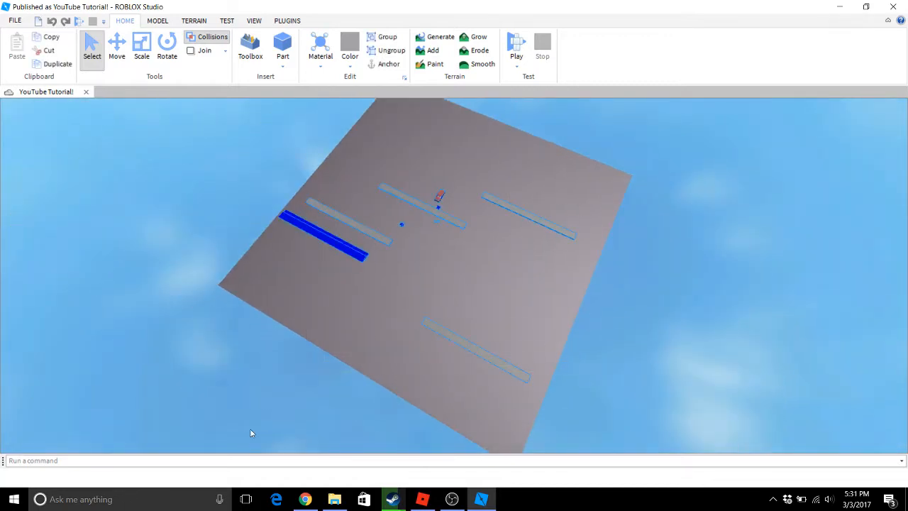
key("Delete")
scroll(398, 381, "up", 5)
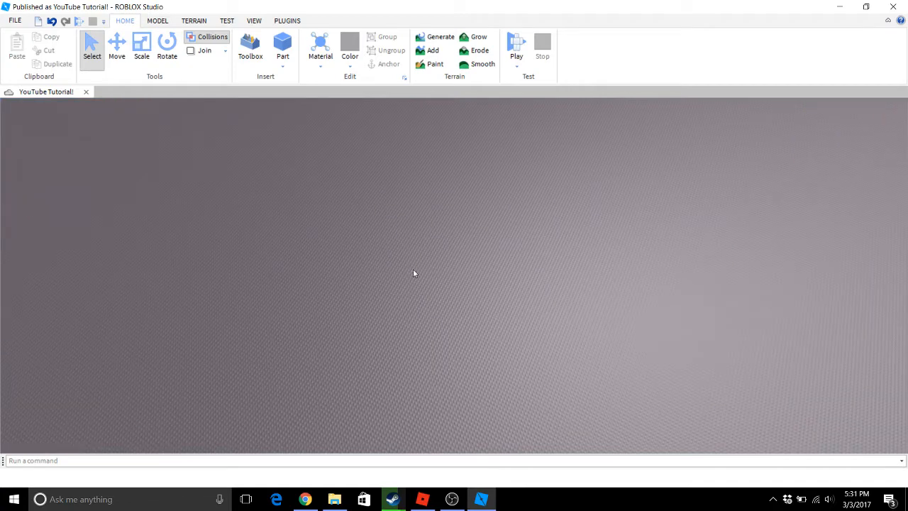
scroll(417, 271, "down", 3)
scroll(418, 271, "up", 4)
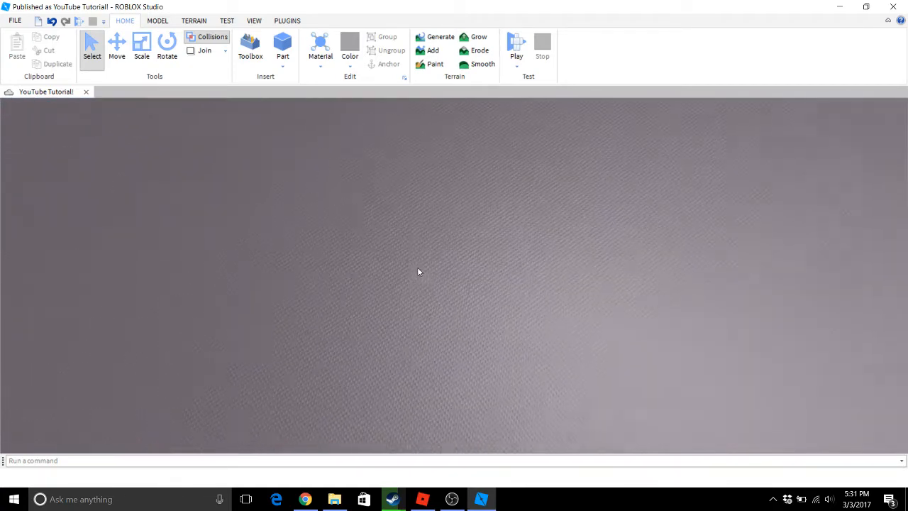
scroll(418, 271, "down", 3)
scroll(419, 272, "up", 2)
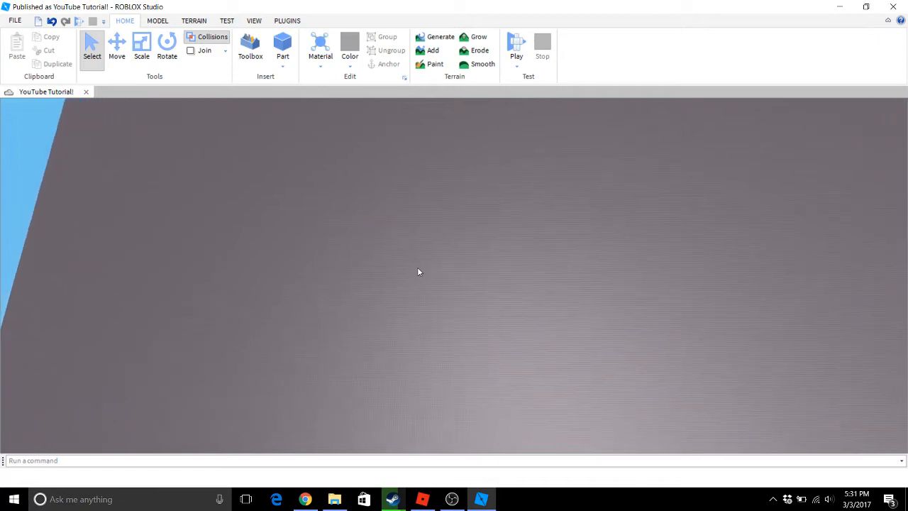
scroll(417, 267, "down", 3)
scroll(417, 324, "down", 1)
scroll(420, 328, "up", 2)
scroll(421, 331, "down", 2)
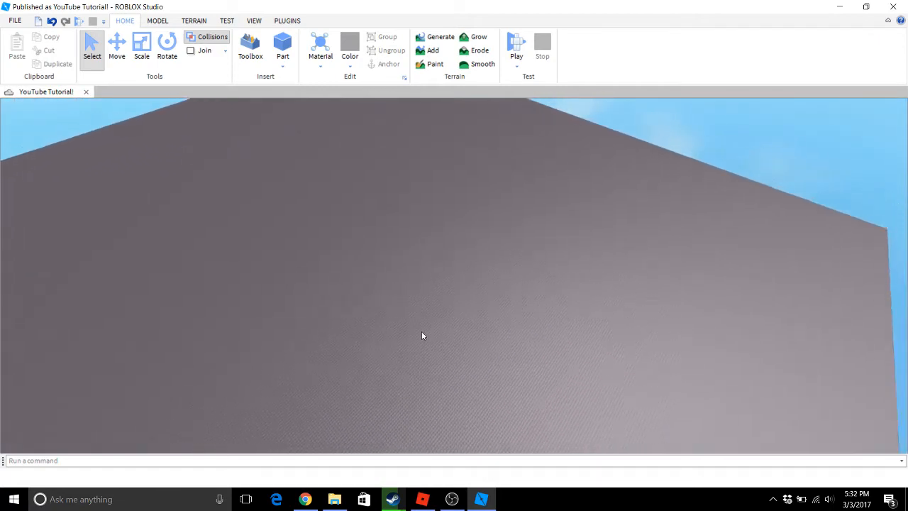
- Insert a block part on the empty baseplate and shift it slightly across the surface
key("a")
right_click_drag(428, 289, 425, 286)
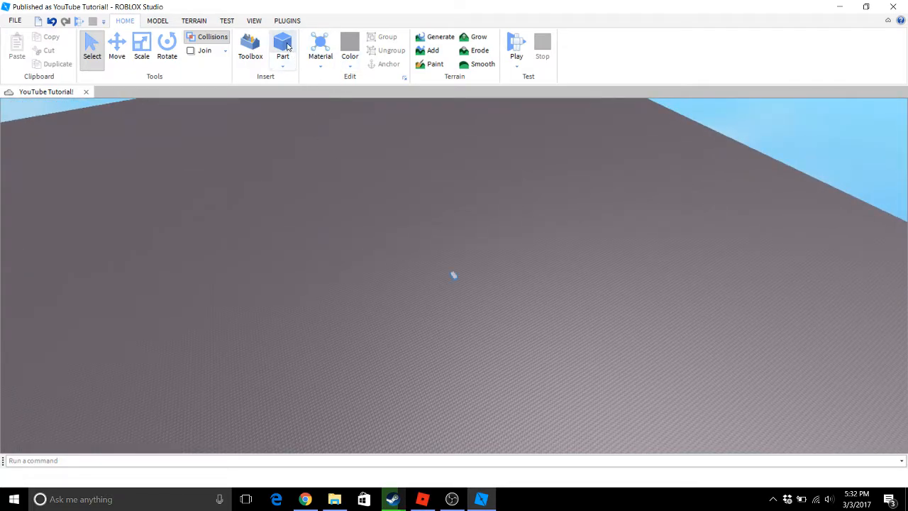
left_click(485, 339)
scroll(481, 332, "up", 8)
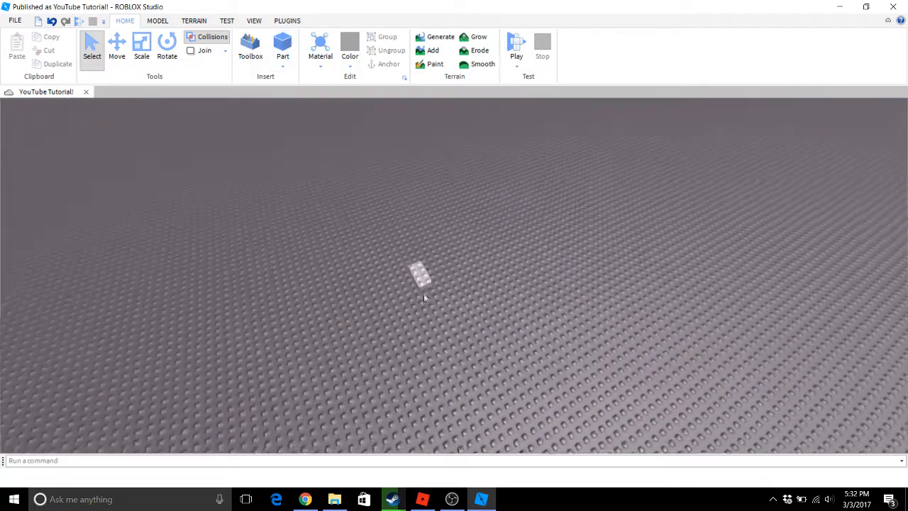
scroll(423, 293, "up", 2)
left_click_drag(406, 282, 388, 247)
left_click(460, 246)
scroll(462, 244, "up", 4)
right_click_drag(475, 241, 475, 241)
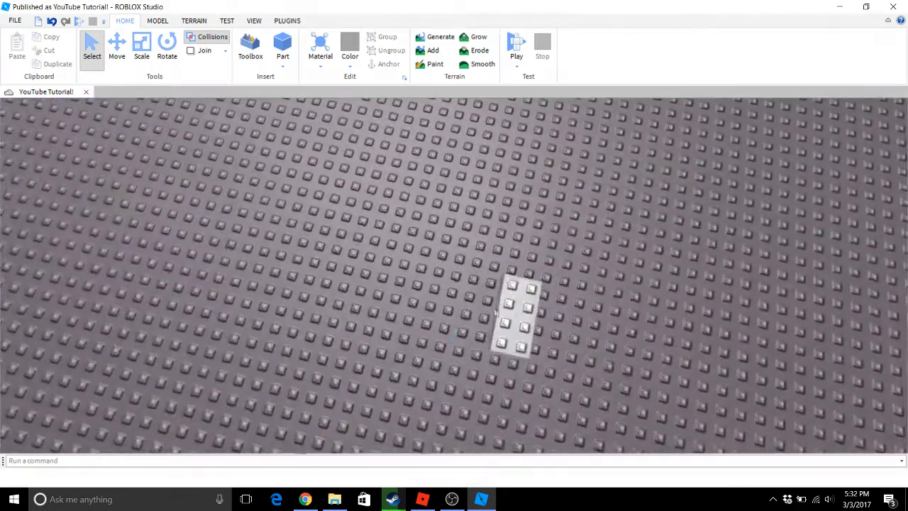
key("d")
key("a")
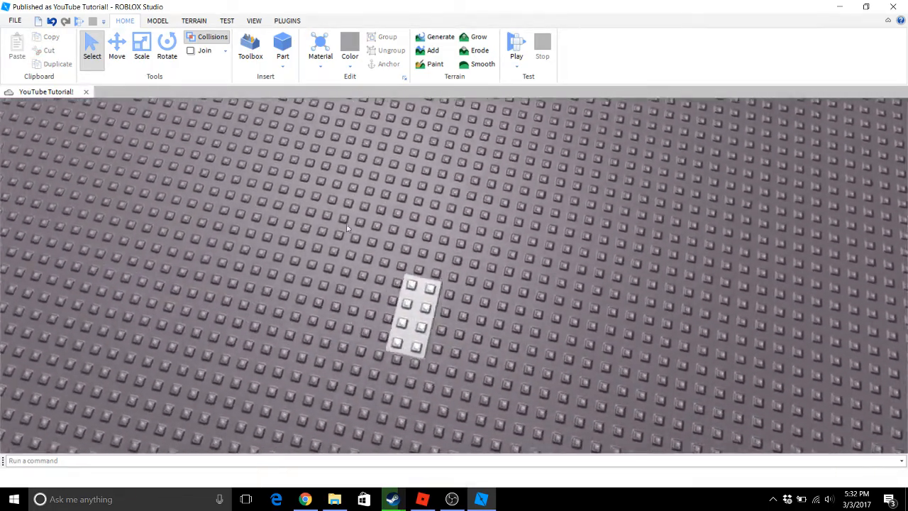
key("s")
key("w")
key("d")
key("a")
key("d")
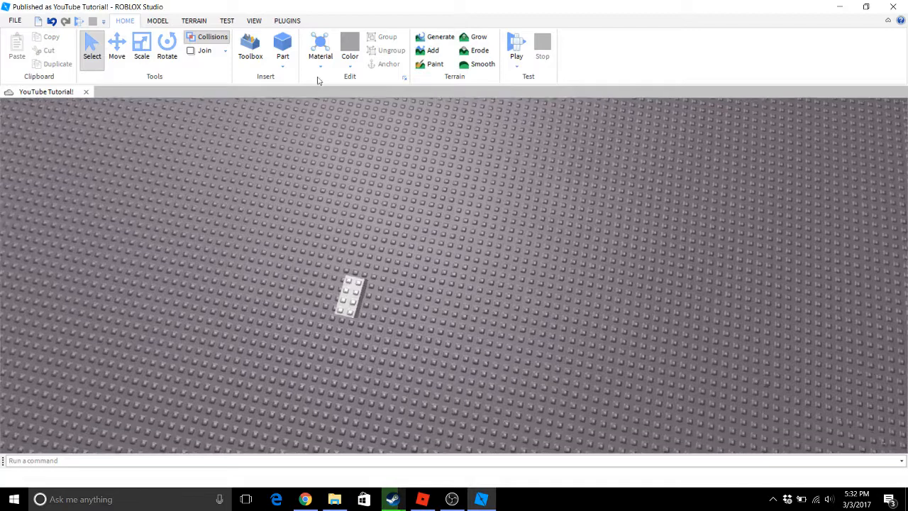
- Insert a sphere part and move it close beside the block on the baseplate
key("d")
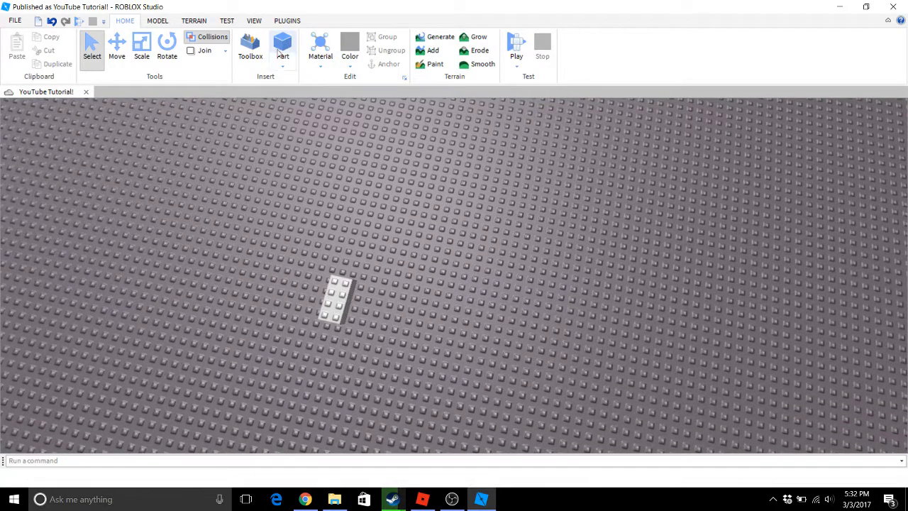
left_click(282, 68)
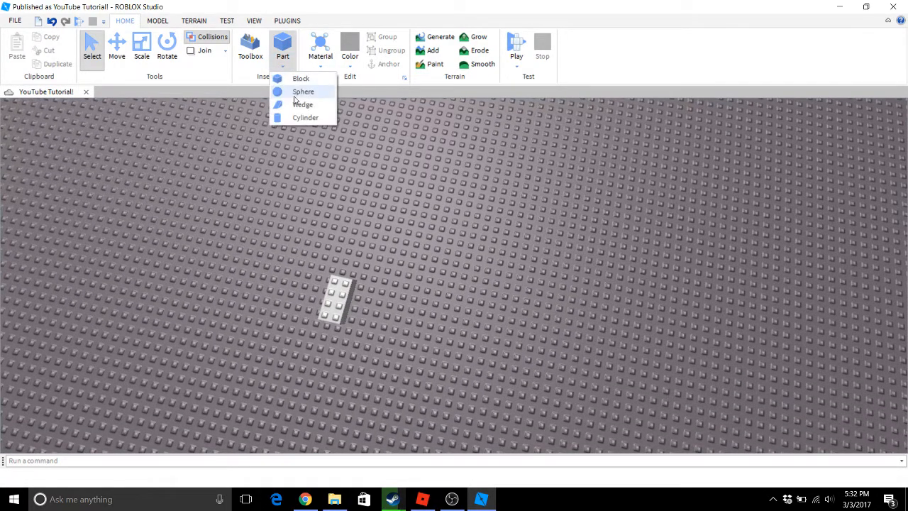
left_click(298, 93)
key("d")
left_click_drag(391, 282, 347, 282)
- Insert a cylinder part and move it beside the sphere on the baseplate
left_click(290, 70)
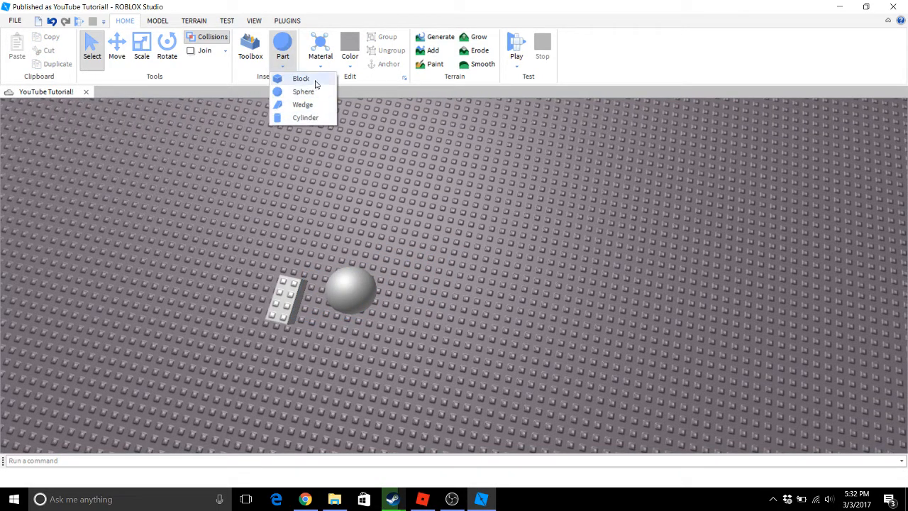
left_click(305, 118)
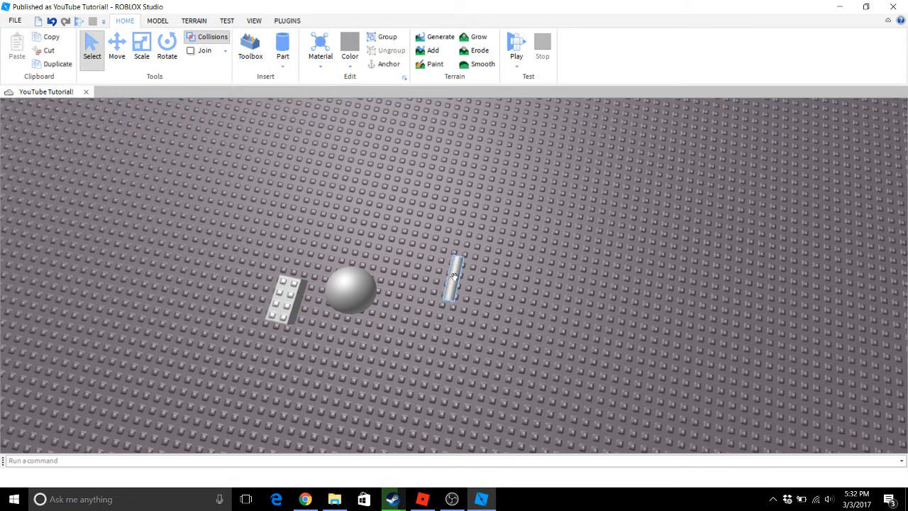
left_click_drag(455, 276, 406, 319)
- Insert a wedge part and place it next to the cylinder to complete the row of shapes
left_click(283, 68)
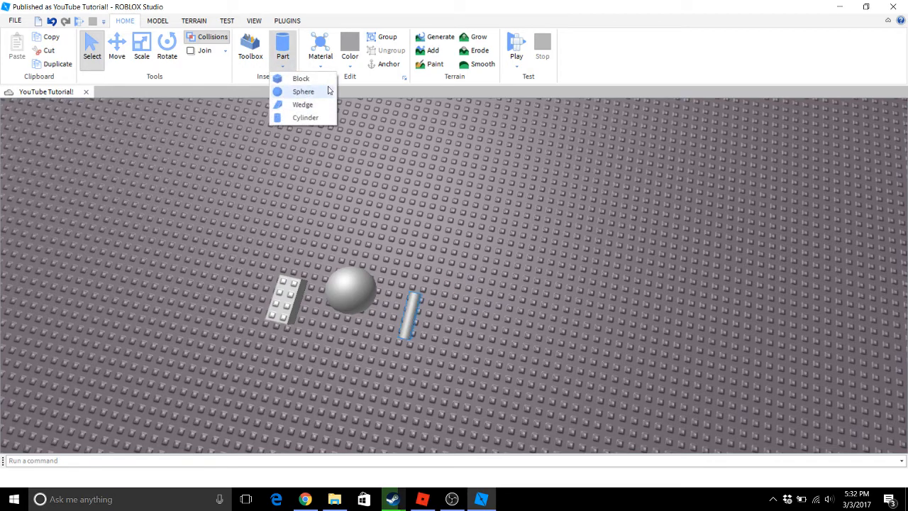
left_click(319, 105)
left_click_drag(460, 277, 466, 324)
right_click_drag(466, 324, 531, 263)
key("d")
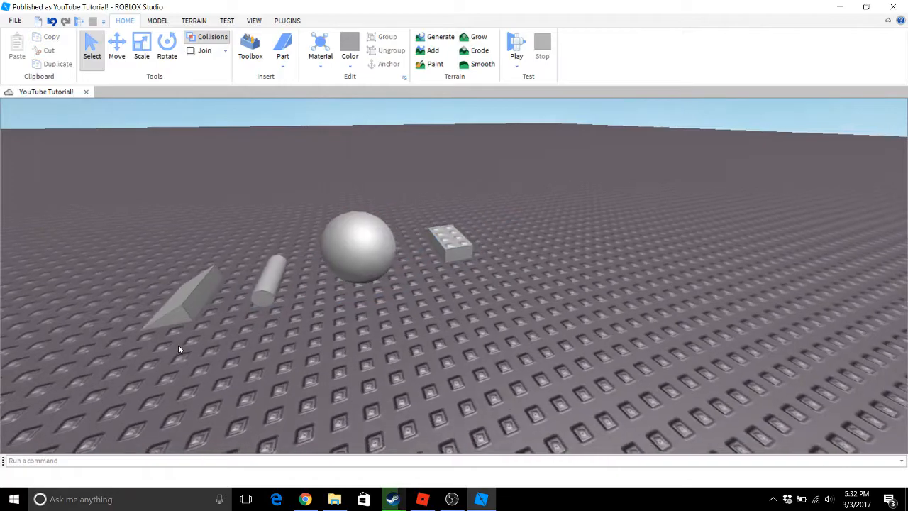
- Move the block across the baseplate, well away from the sphere, cylinder and wedge
scroll(386, 354, "down", 3)
right_click_drag(386, 353, 389, 336)
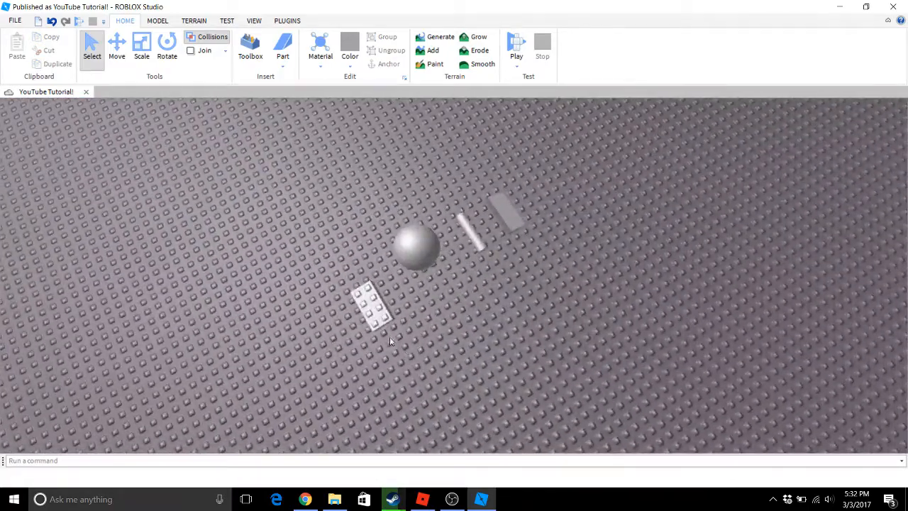
scroll(88, 241, "down", 4)
left_click_drag(373, 307, 178, 229)
left_click(268, 258)
key("a")
key("a")
key("w")
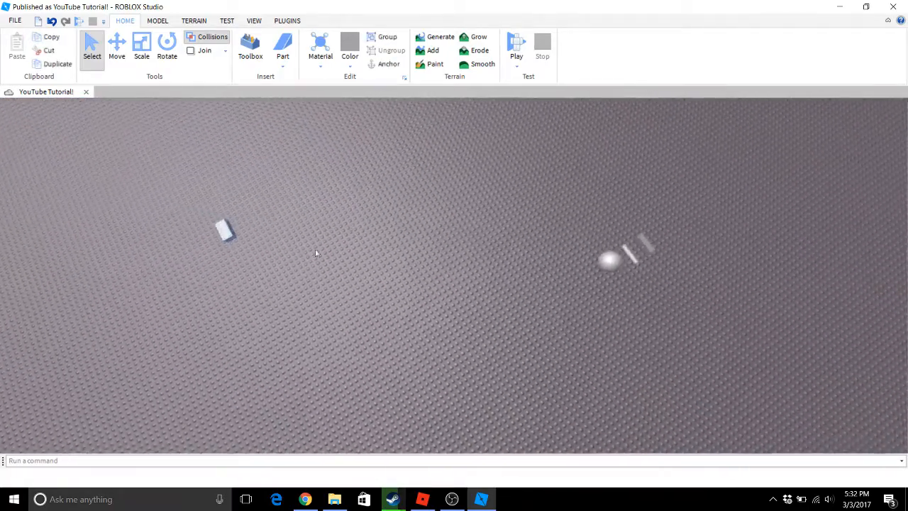
left_click(316, 251)
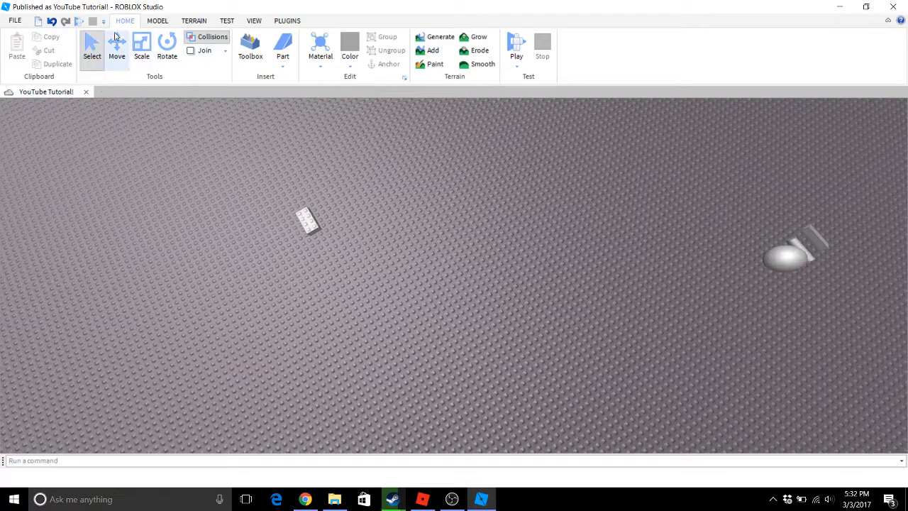
- Scale the block in length and width to form a large flat plate on the baseplate
key("a")
key("w")
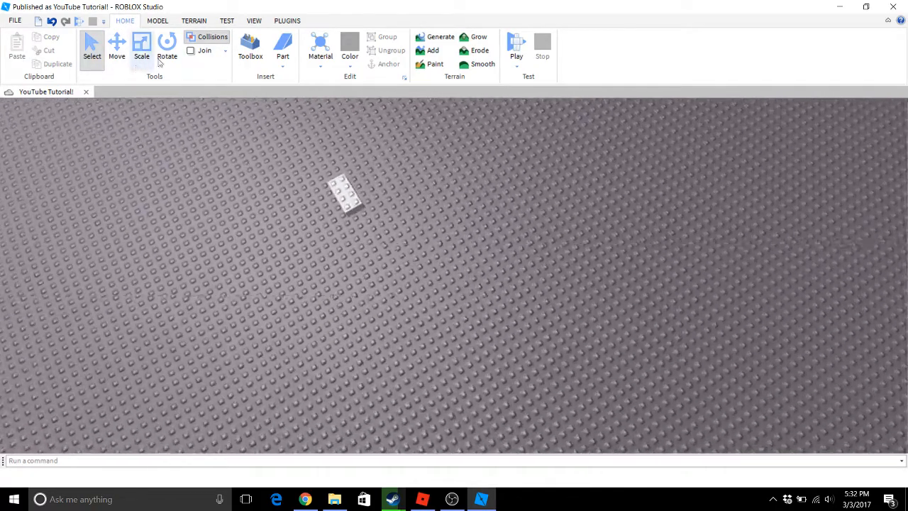
key("s")
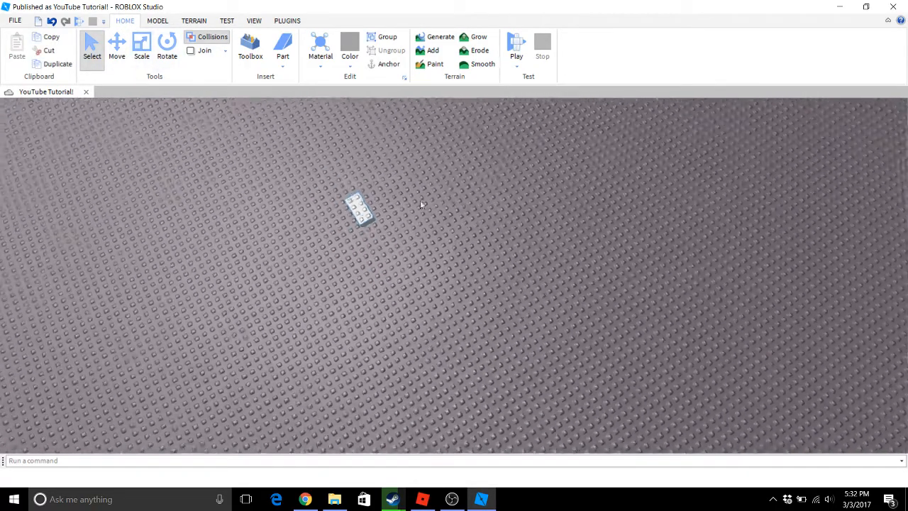
right_click_drag(421, 200, 387, 197)
key("w")
key("a")
key("s")
left_click(135, 64)
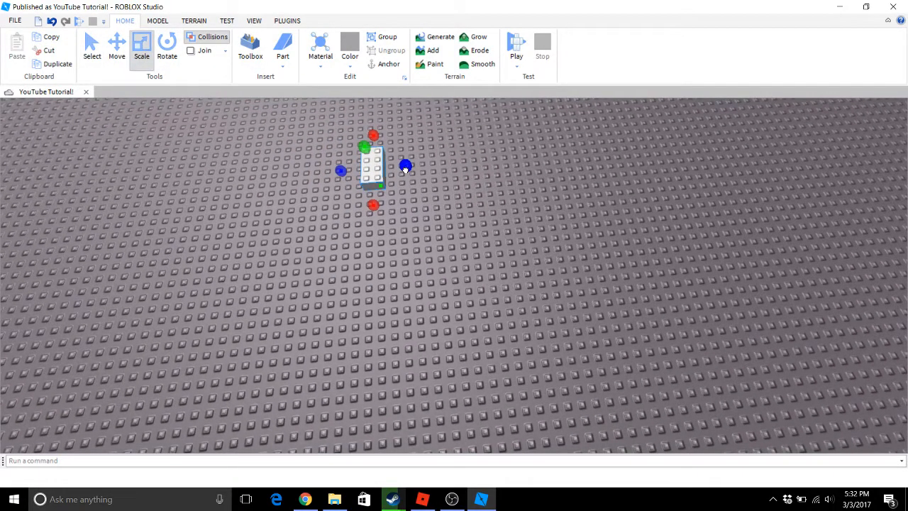
left_click_drag(405, 168, 695, 132)
left_click_drag(578, 227, 583, 324)
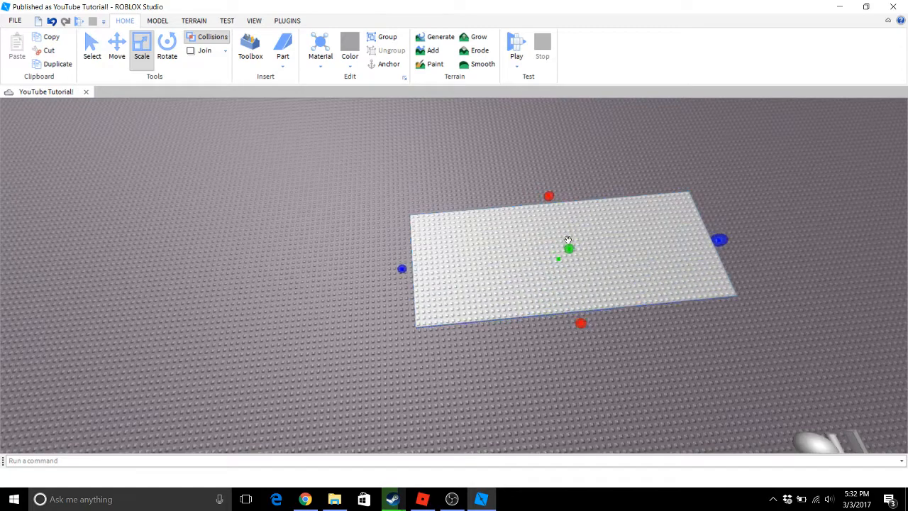
- Scale the flat plate upward to turn it into a thick slab
left_click_drag(568, 243, 624, 187)
right_click_drag(565, 258, 464, 237)
scroll(463, 237, "down", 2)
left_click_drag(349, 234, 349, 334)
right_click_drag(348, 335, 349, 342)
scroll(348, 342, "down", 3)
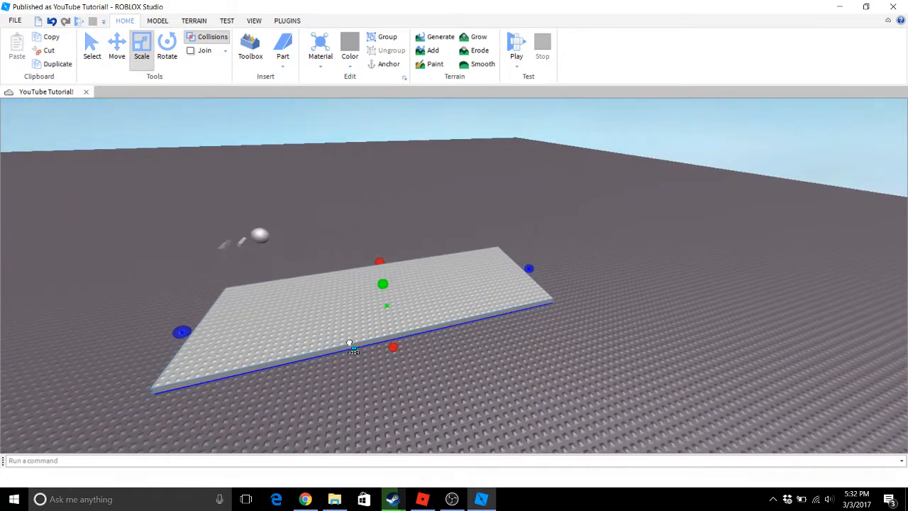
right_click(386, 297)
left_click(376, 287)
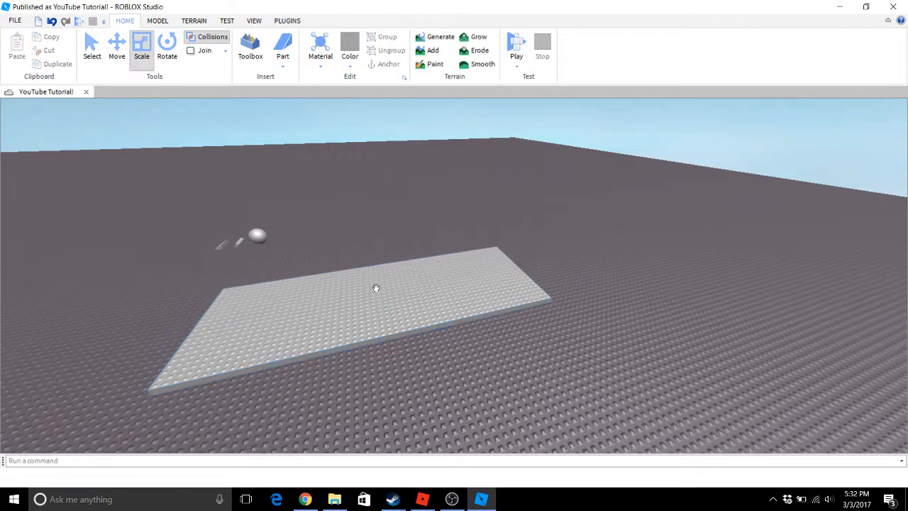
left_click_drag(378, 283, 375, 173)
right_click_drag(376, 175, 458, 172)
scroll(517, 162, "down", 6)
- Try enlarging the slab much farther along its sides, and undo each oversized result
left_click_drag(491, 163, 608, 100)
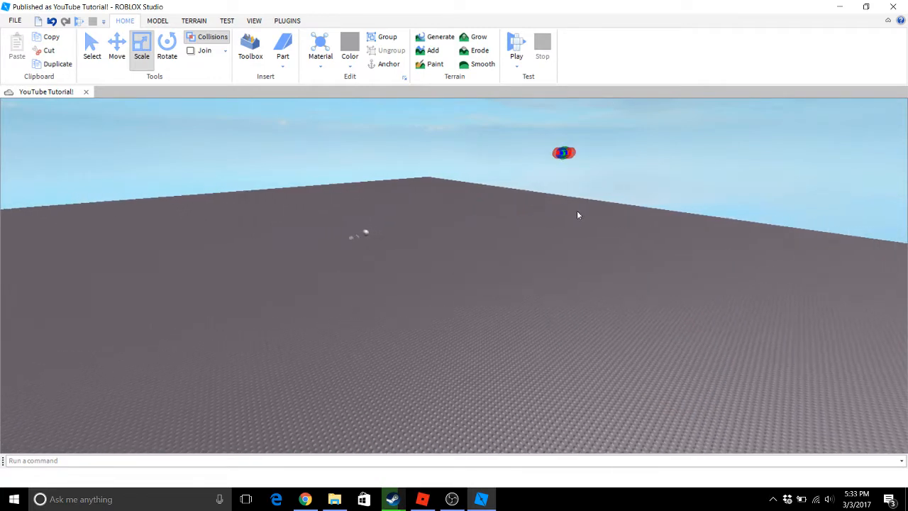
scroll(588, 176, "up", 1)
key("ctrl+z")
left_click(640, 188)
left_click(540, 284)
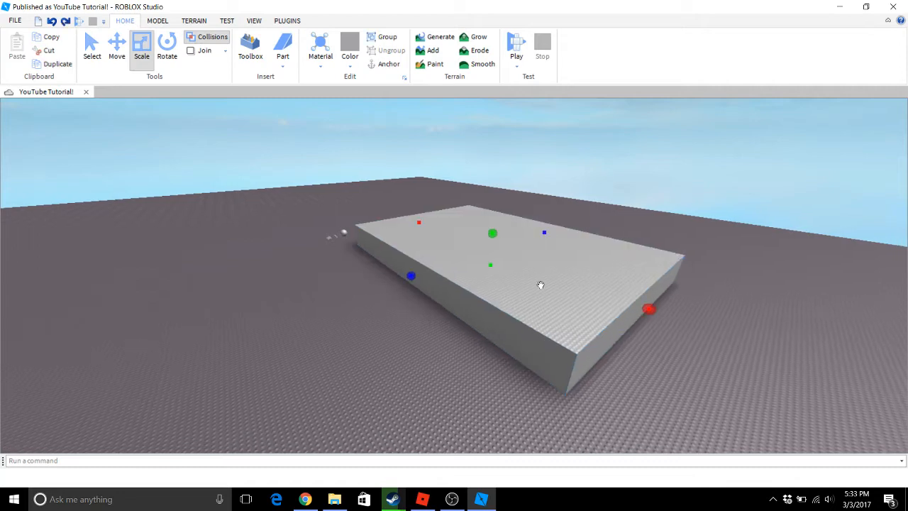
left_click_drag(544, 234, 749, 187)
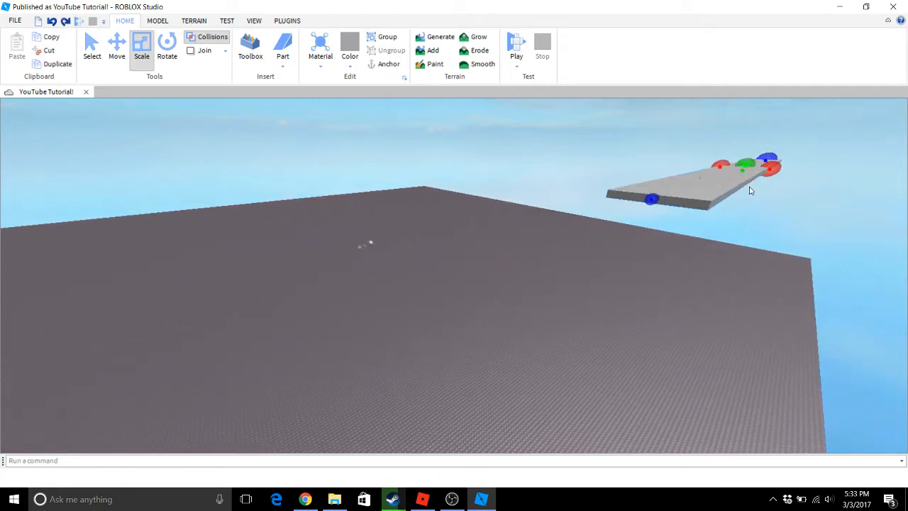
key("ctrl+z")
- Stretch the slab lengthwise past the edge of the baseplate, and undo the stretch
left_click_drag(523, 250, 760, 262)
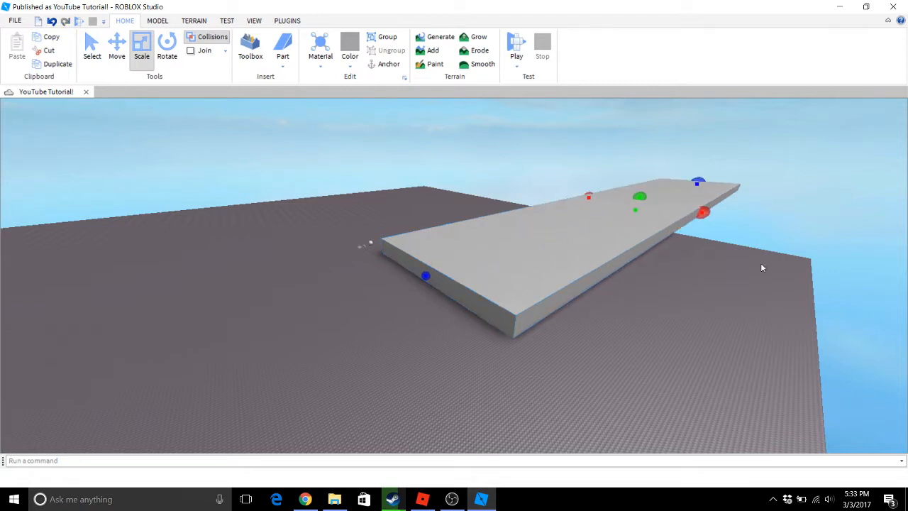
left_click(761, 264)
key("w")
key("d")
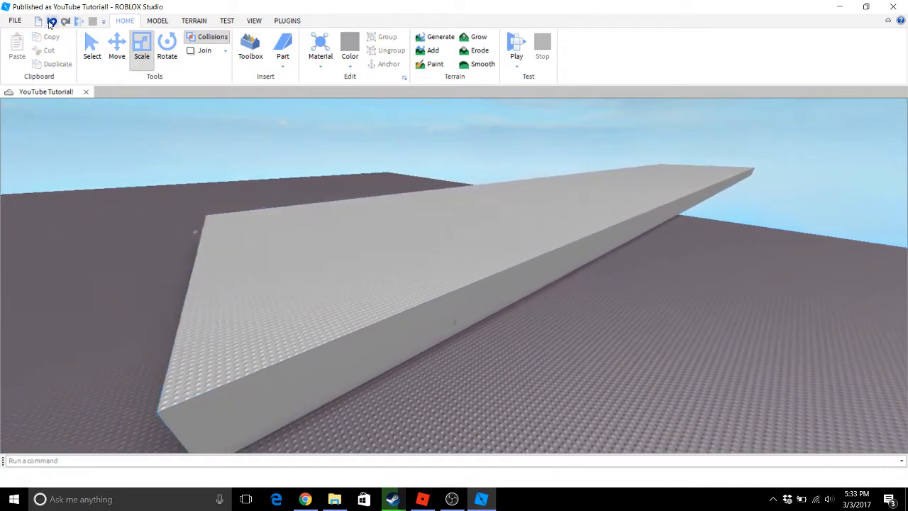
left_click(51, 22)
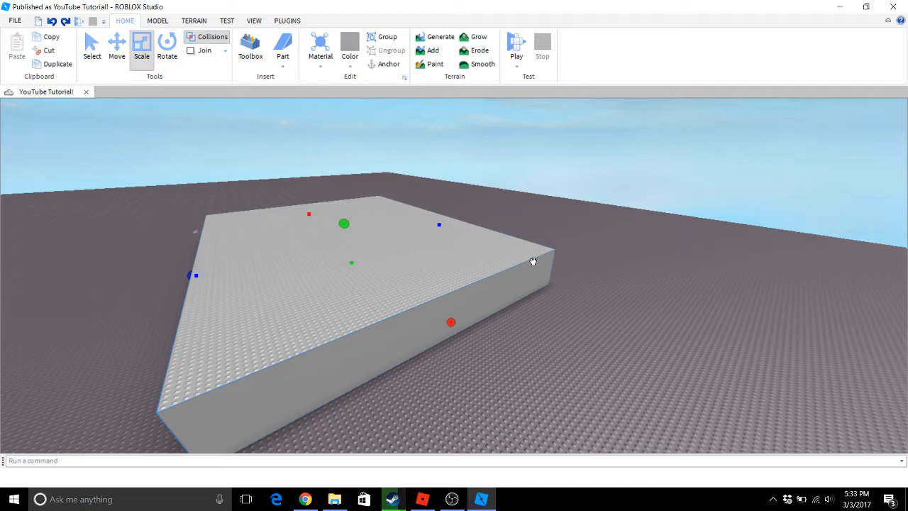
- Undo the two preceding enlargements of the slab to return it to a narrower block
left_click(650, 309)
key("w")
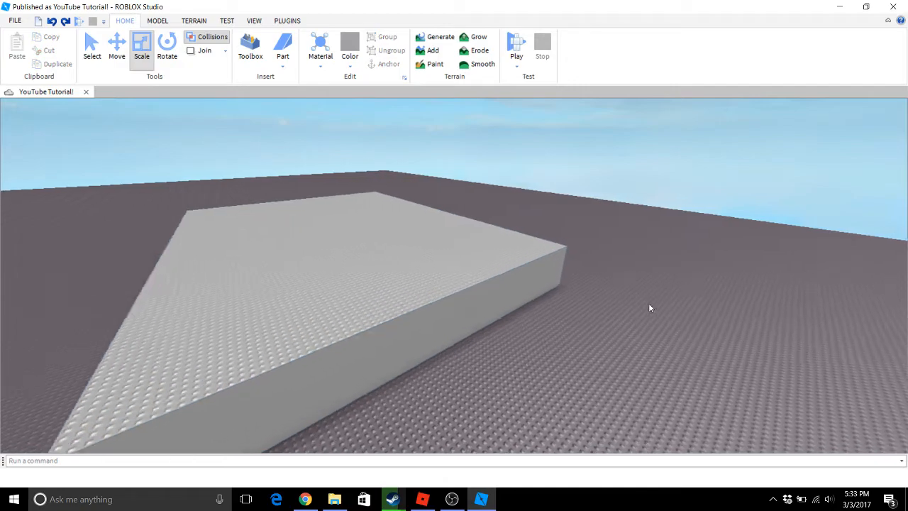
key("a")
right_click_drag(649, 308, 483, 184)
key("s")
key("d")
left_click(551, 310)
key("ctrl+z")
key("ctrl+z")
- Use the Move tool to shift the long block far across the baseplate, away from the small shapes
left_click(570, 306)
key("s")
key("w")
key("w")
key("a")
left_click(399, 190)
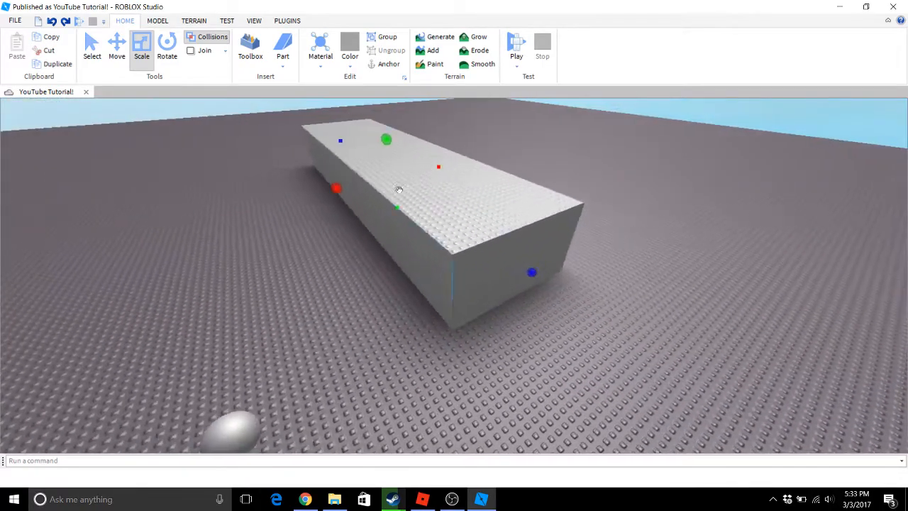
left_click(117, 55)
left_click(220, 181)
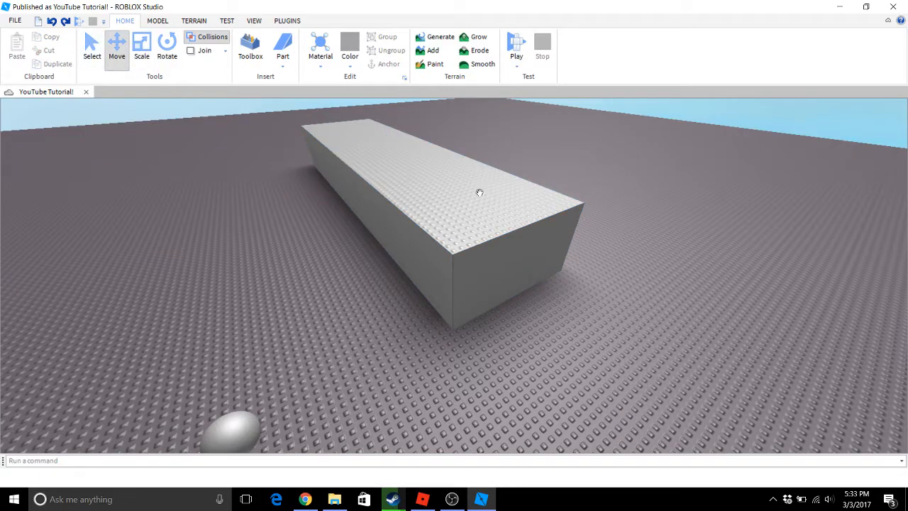
key("s")
left_click_drag(486, 229, 546, 207)
key("a")
left_click(123, 57)
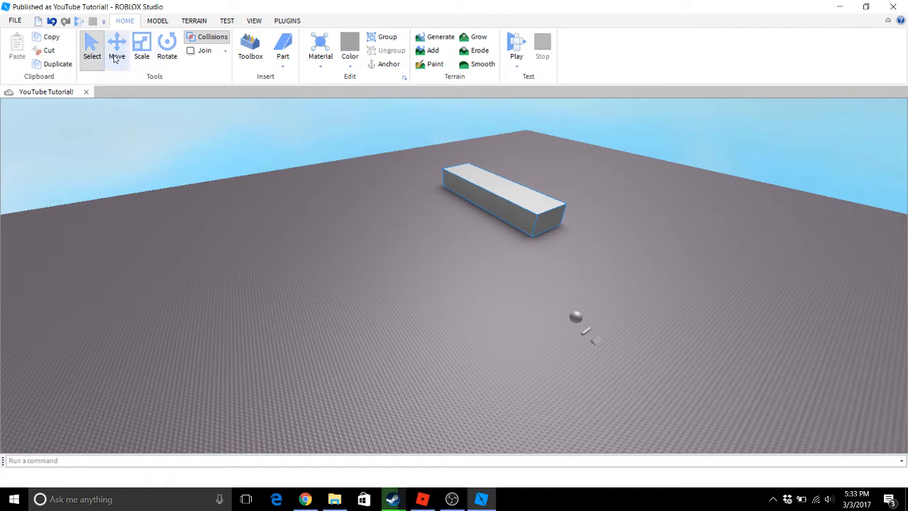
left_click(116, 58)
left_click_drag(438, 207, 64, 285)
left_click(455, 260)
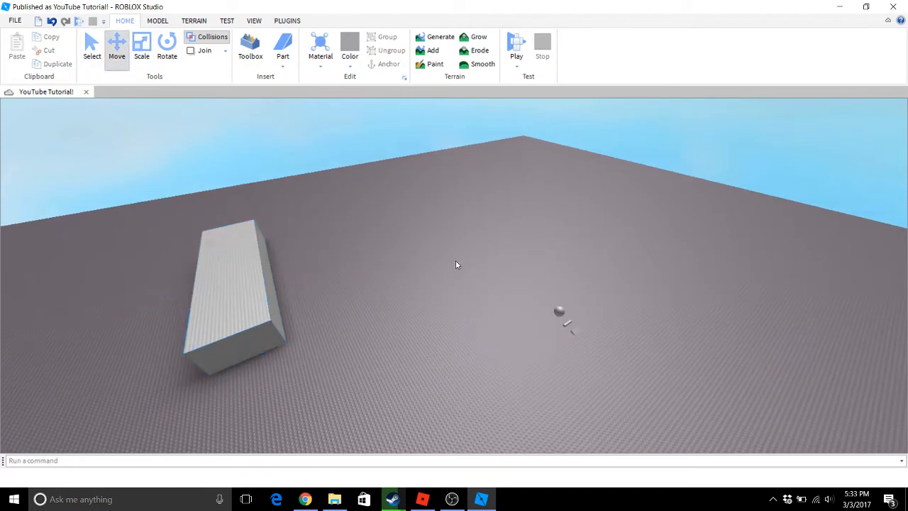
- Reposition the long block freely over the baseplate with the Select tool
left_click(86, 55)
left_click_drag(221, 219, 305, 280)
key("w")
left_click(217, 320)
key("a")
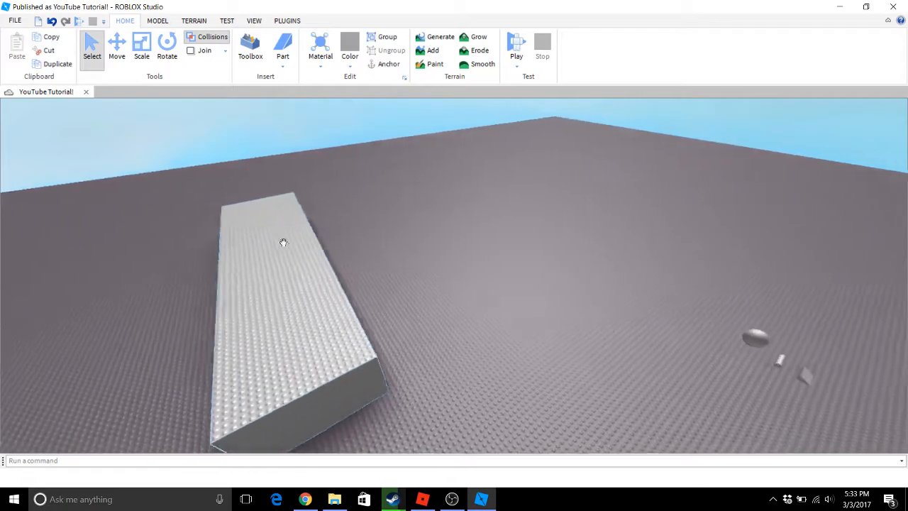
right_click_drag(315, 177, 242, 144)
key("d")
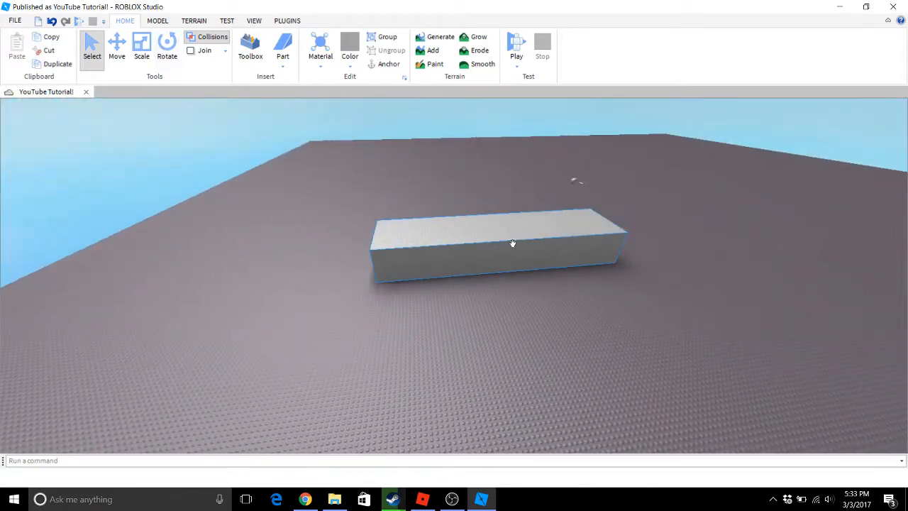
key("w")
right_click_drag(487, 289, 497, 294)
left_click(497, 298)
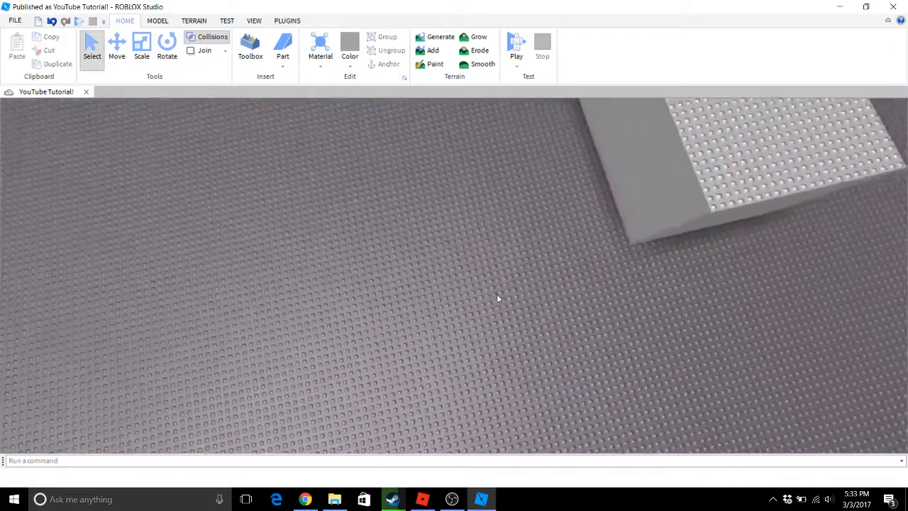
- Shift the long block slightly across the baseplate by its long side face
scroll(497, 294, "down", 4)
key("d")
scroll(430, 310, "up", 2)
right_click_drag(430, 310, 453, 306)
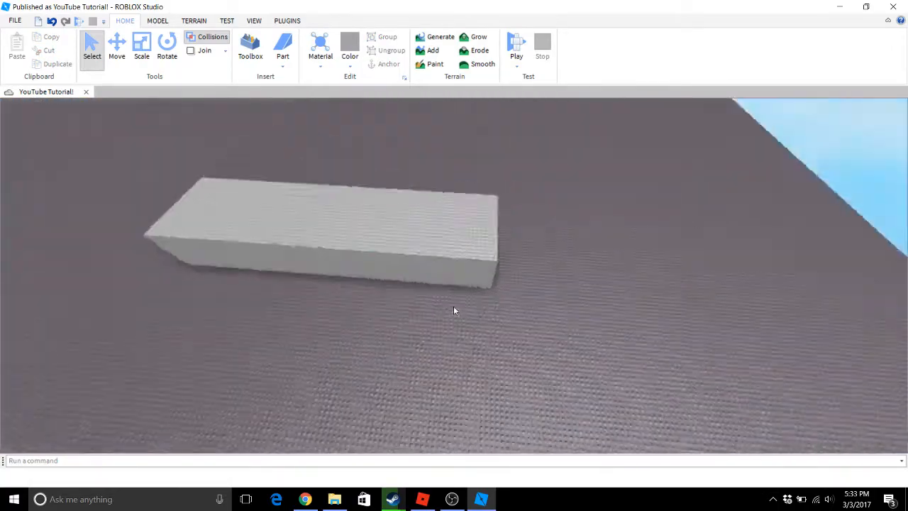
scroll(453, 307, "up", 2)
left_click(450, 306)
scroll(478, 293, "down", 4)
scroll(486, 280, "down", 1)
left_click_drag(477, 293, 495, 249)
scroll(621, 255, "up", 3)
left_click(622, 255)
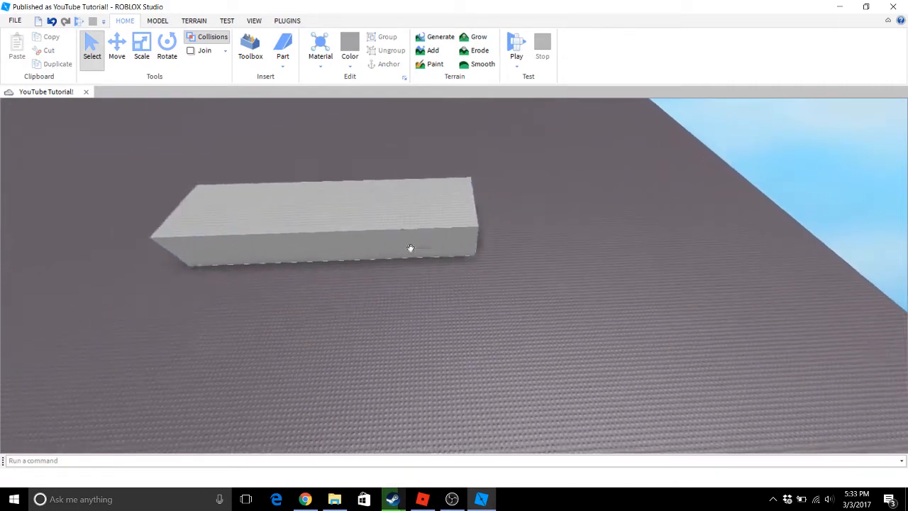
left_click_drag(410, 248, 377, 227)
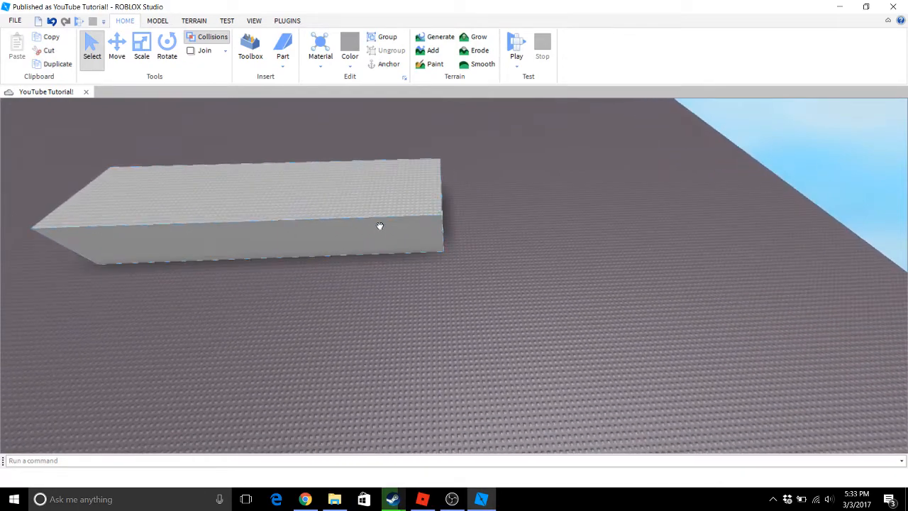
- Try to tilt the long block upright with the Rotate tool while Collisions is on
scroll(454, 213, "down", 2)
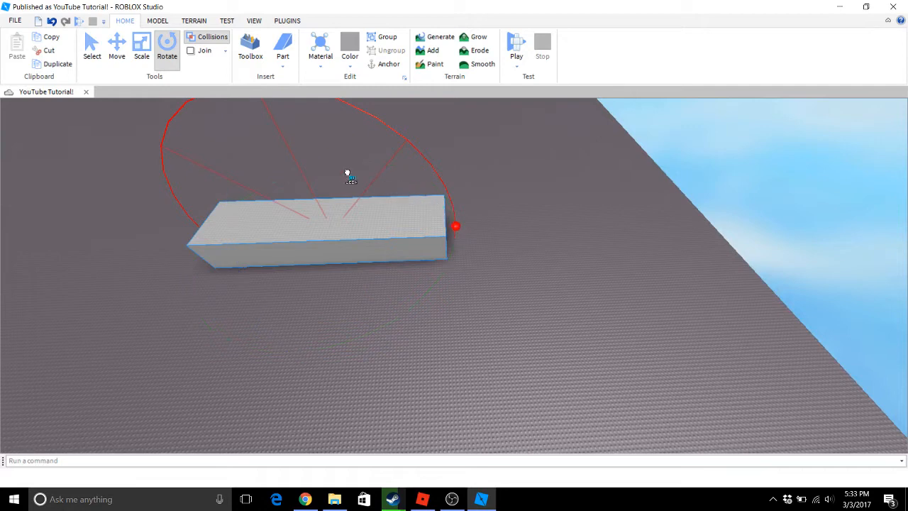
right_click_drag(347, 174, 340, 170)
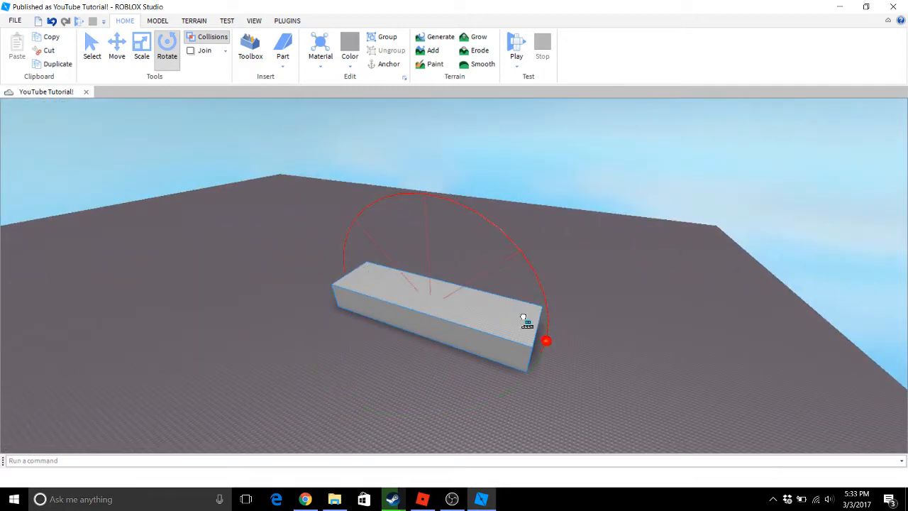
left_click_drag(340, 280, 456, 305)
left_click(438, 221)
right_click_drag(439, 220, 399, 293)
key("w")
right_click_drag(274, 215, 295, 214)
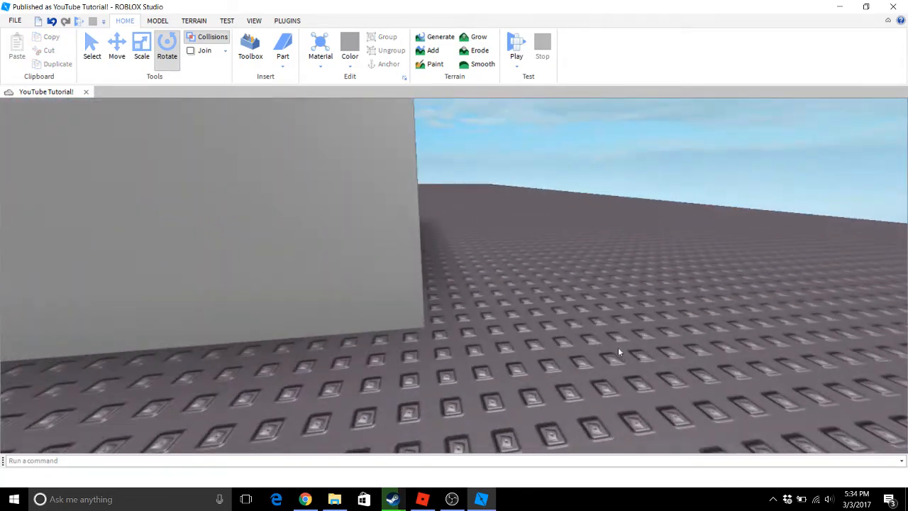
- Turn Collisions off and rotate the long block until it stands upright on its end
right_click_drag(618, 351, 606, 344)
key("s")
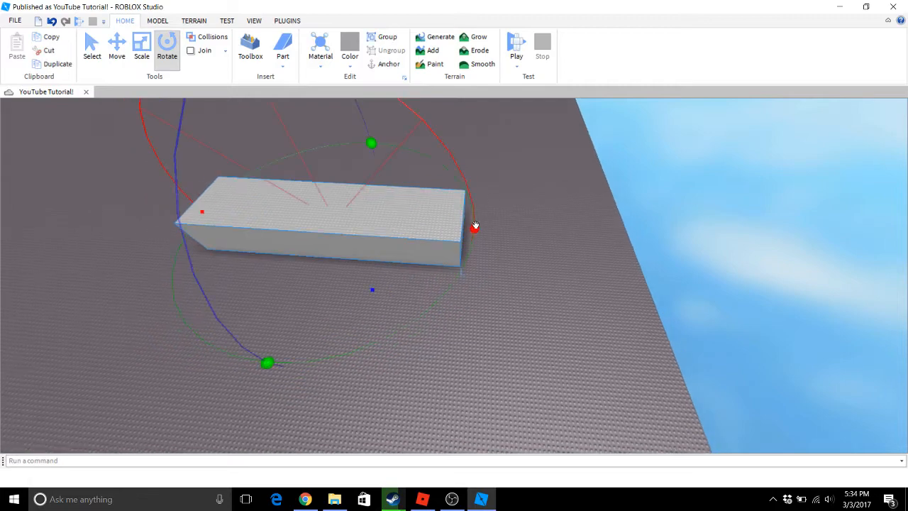
left_click_drag(474, 226, 327, 135)
left_click(505, 303)
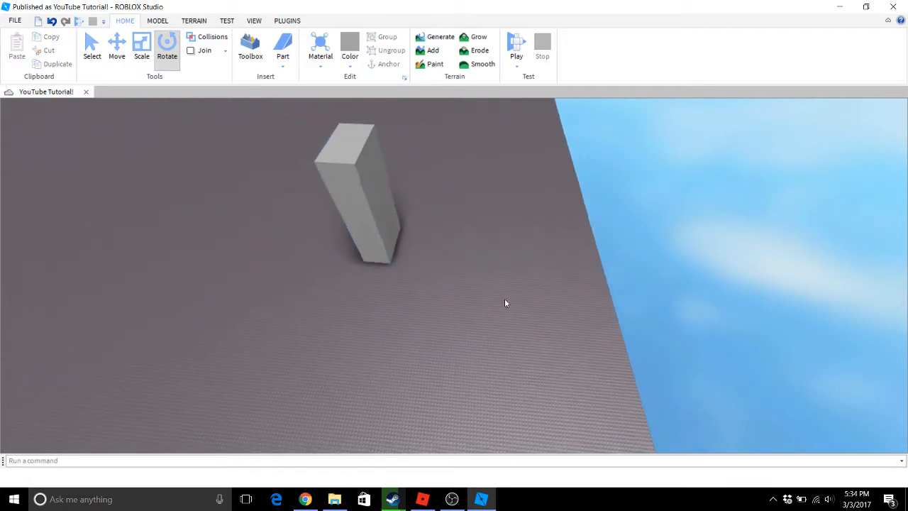
- Tilt the upright long block over at an angle with the Rotate tool
right_click_drag(505, 303, 509, 249)
left_click(472, 283)
scroll(468, 286, "down", 5)
left_click(318, 320)
key("a")
left_click(516, 296)
scroll(508, 249, "down", 2)
left_click_drag(508, 249, 247, 304)
left_click(244, 224)
key("d")
key("w")
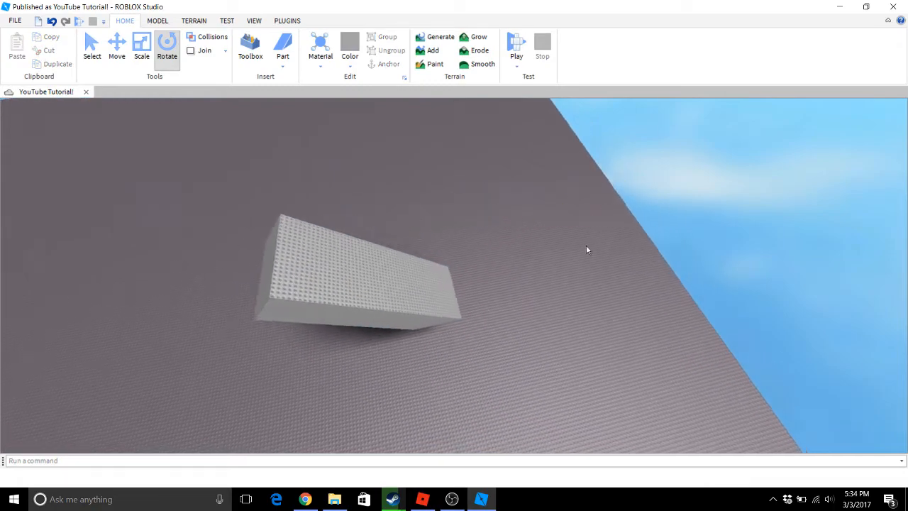
- Rotate the tilted block back up so it stands on its end
right_click_drag(585, 246, 503, 237)
key("w")
right_click_drag(440, 233, 417, 215)
left_click(419, 222)
key("s")
key("a")
left_click_drag(393, 201, 550, 147)
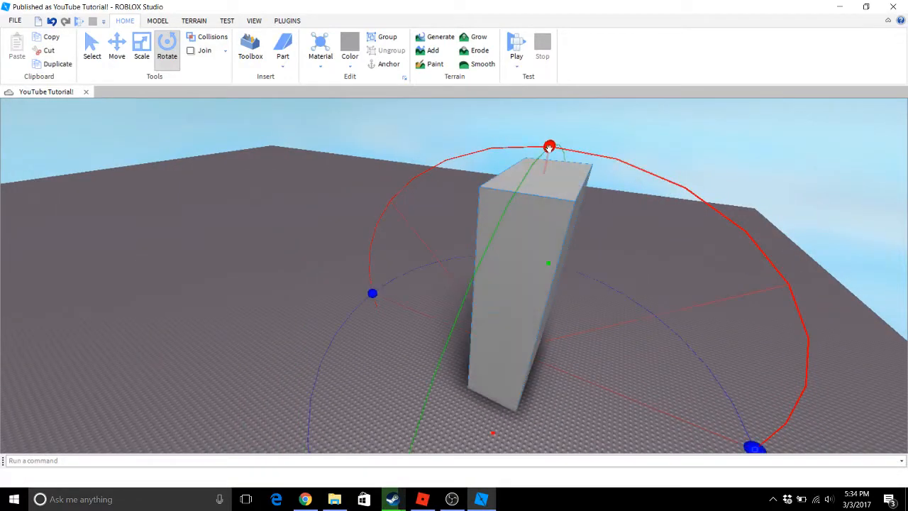
- Set the rotation snap to 15 degrees and rotate the standing block around its red ring
left_click(157, 22)
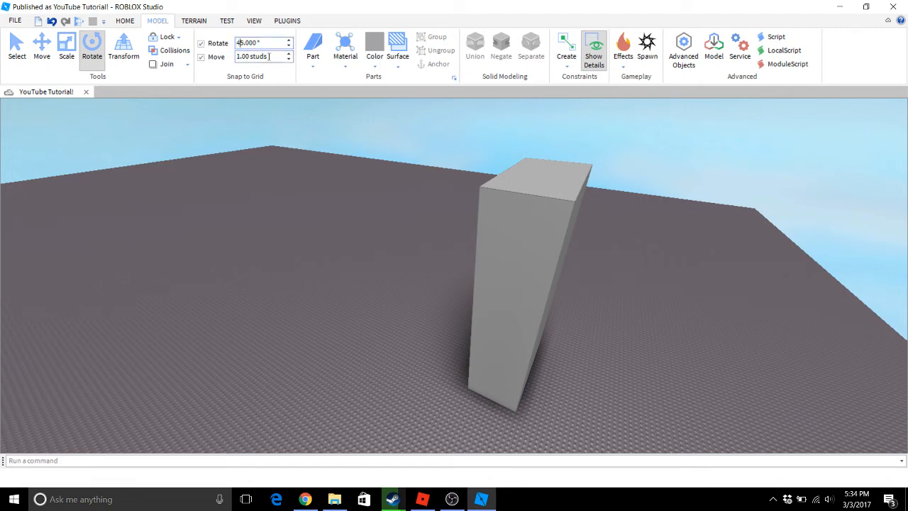
left_click(537, 175)
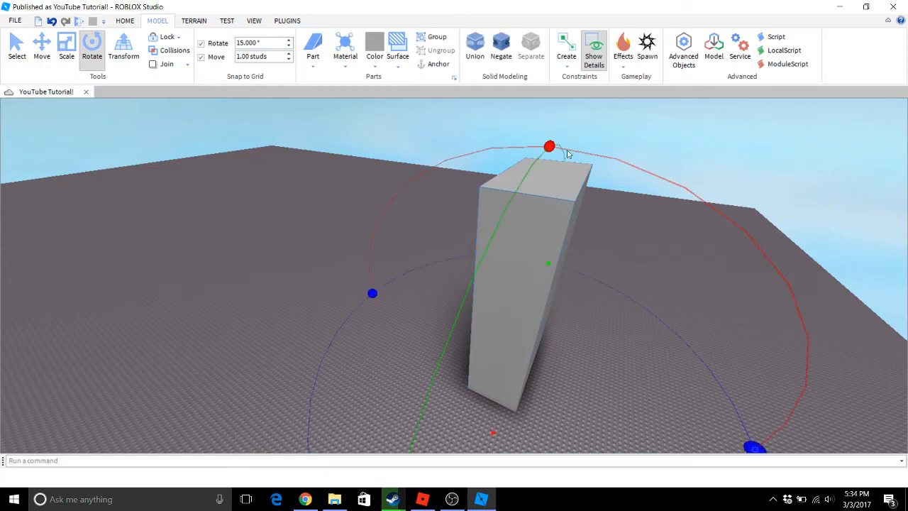
left_click_drag(550, 146, 468, 145)
- Set the rotation snap to 5 degrees and rotate the block back slightly in finer increments
left_click(458, 123)
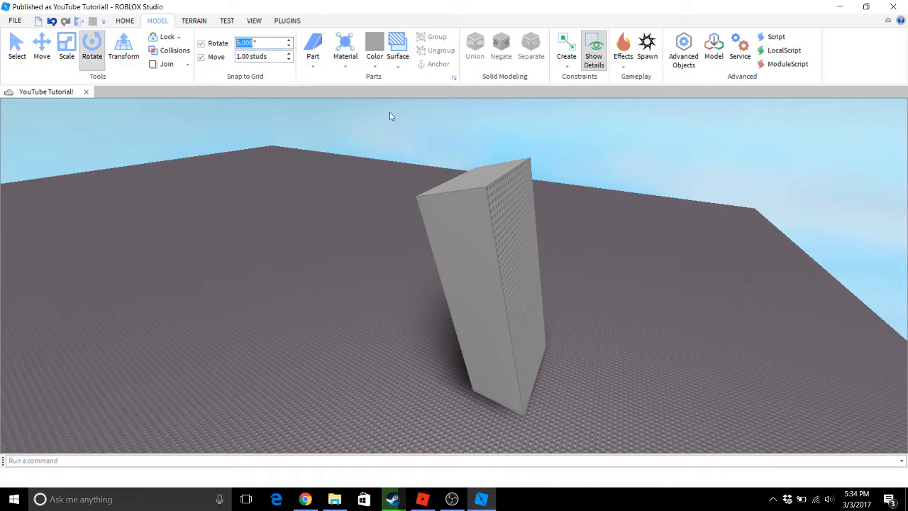
left_click_drag(470, 151, 512, 156)
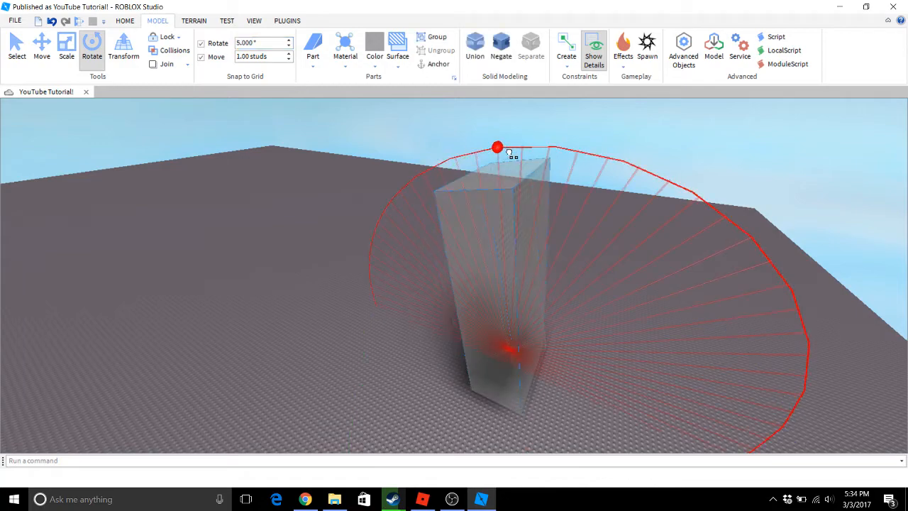
left_click(561, 137)
right_click_drag(561, 137, 411, 284)
key("w")
key("a")
left_click(563, 237)
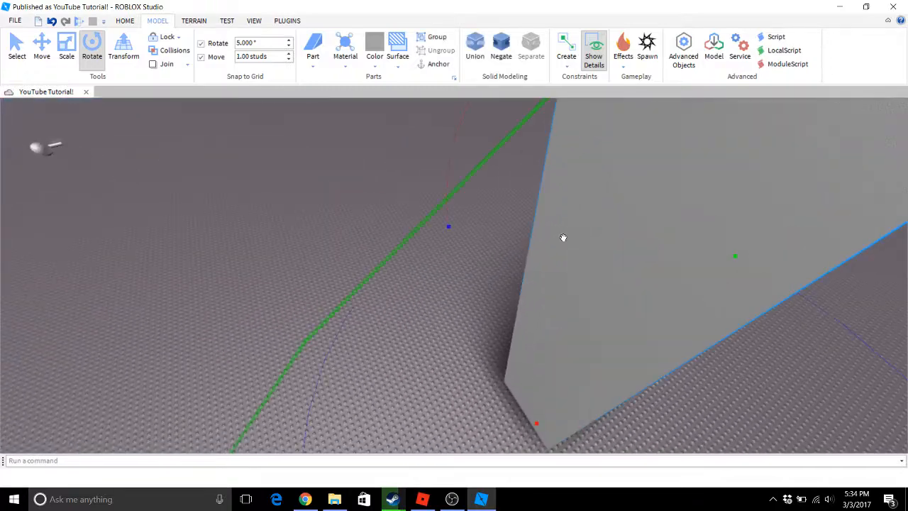
- Raise the block high above the baseplate with the Move tool, and briefly play-test the place with it unanchored
key("s")
key("a")
right_click_drag(403, 234, 367, 184)
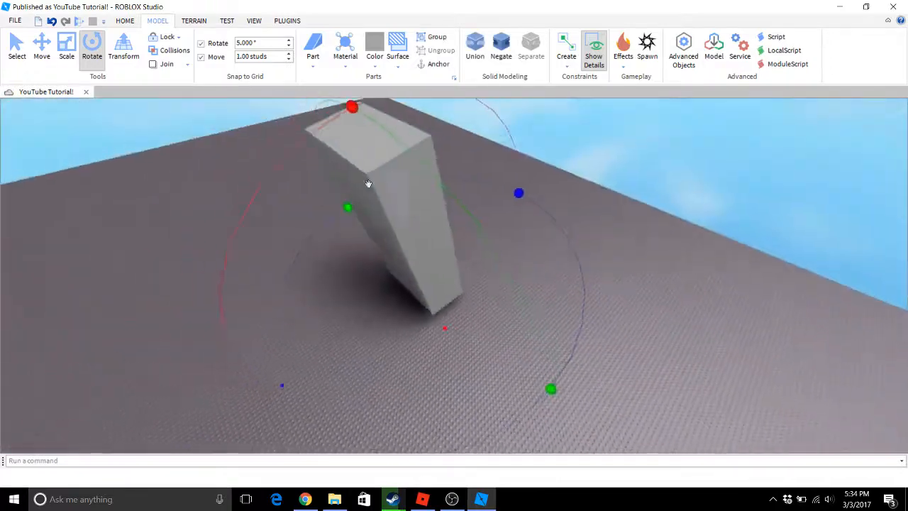
key("s")
left_click(42, 46)
left_click_drag(427, 184, 425, 176)
right_click_drag(426, 183, 425, 176)
left_click_drag(426, 177, 426, 175)
right_click_drag(426, 176, 426, 176)
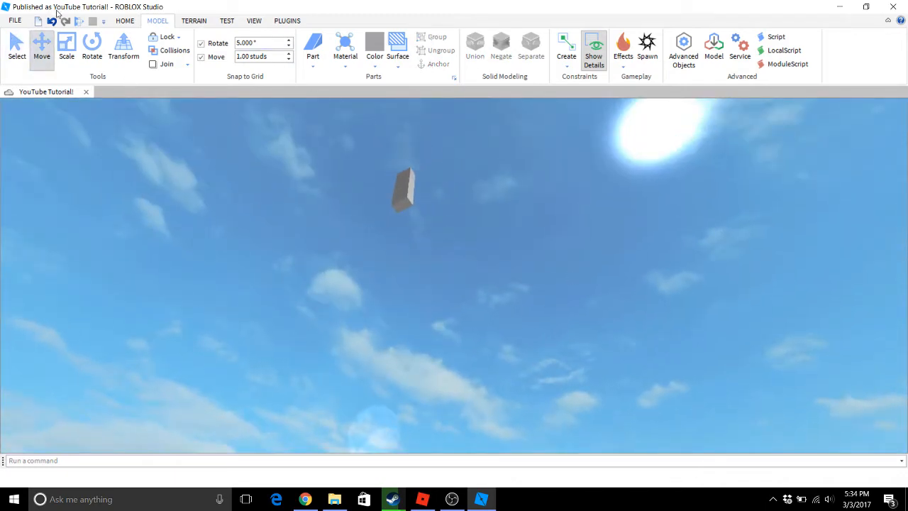
left_click(84, 22)
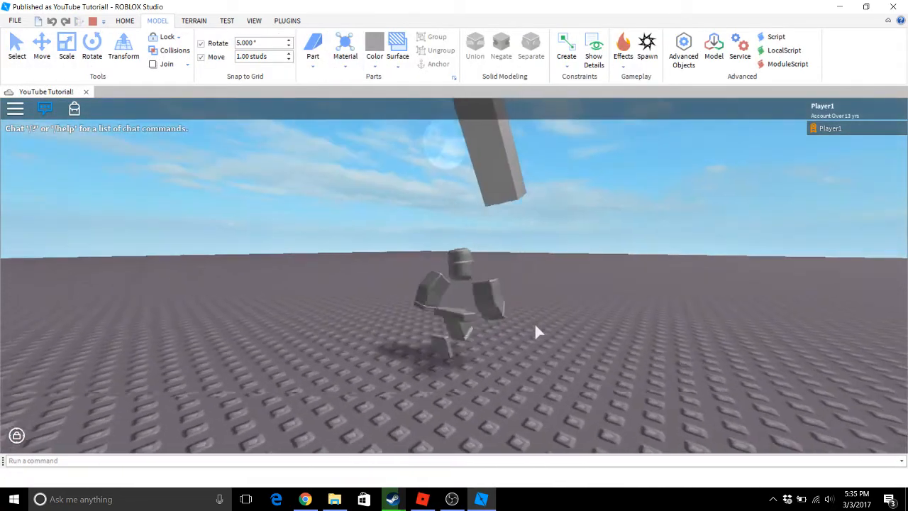
left_click(93, 22)
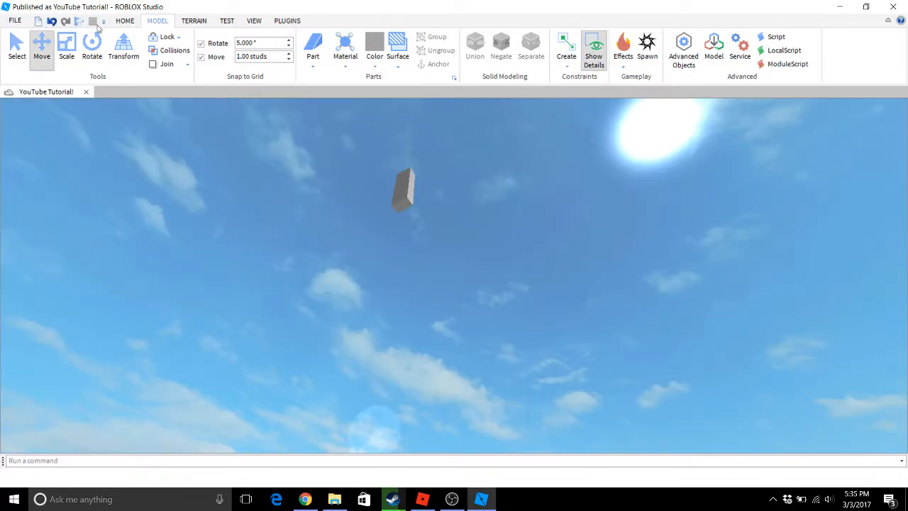
- Pull the floating block down onto the baseplate, and undo that move
right_click_drag(326, 216, 402, 234)
scroll(403, 237, "down", 3)
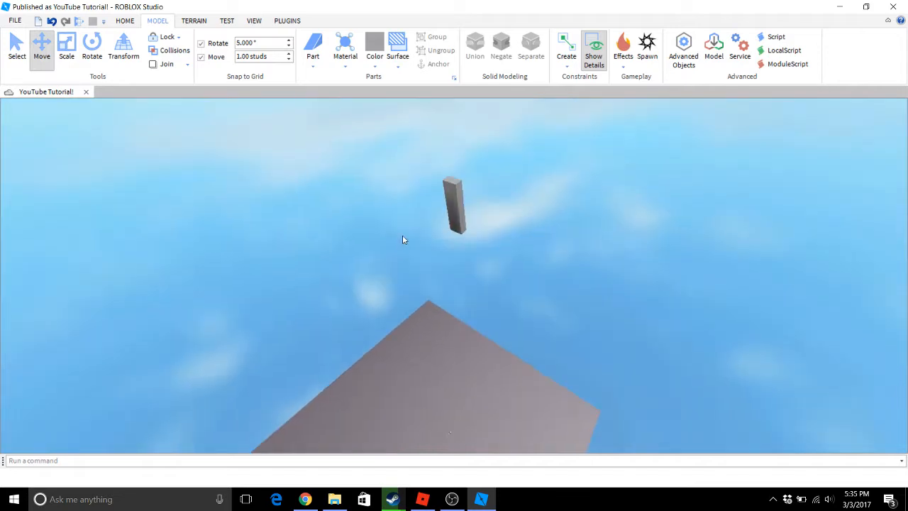
left_click_drag(461, 207, 405, 357)
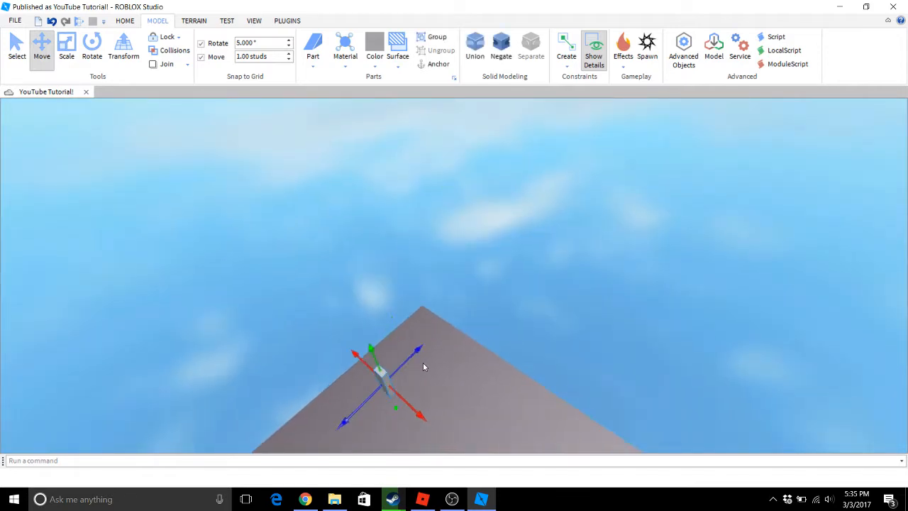
right_click_drag(423, 364, 423, 364)
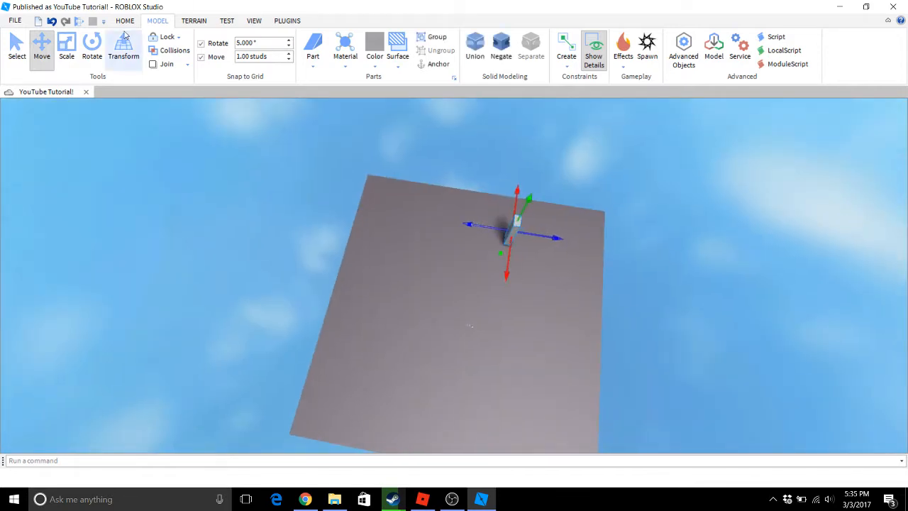
left_click(51, 21)
- Anchor the block that floats high above the baseplate
key("f")
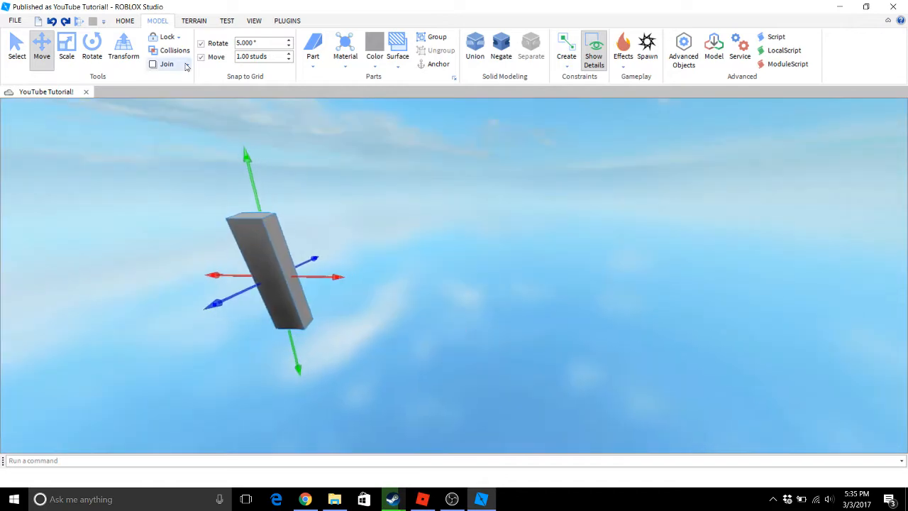
left_click(433, 64)
left_click(512, 160)
- Play-test the place, walk the character around while looking up at the anchored block, and stop the test
right_click_drag(512, 160, 501, 171)
key("w")
key("a")
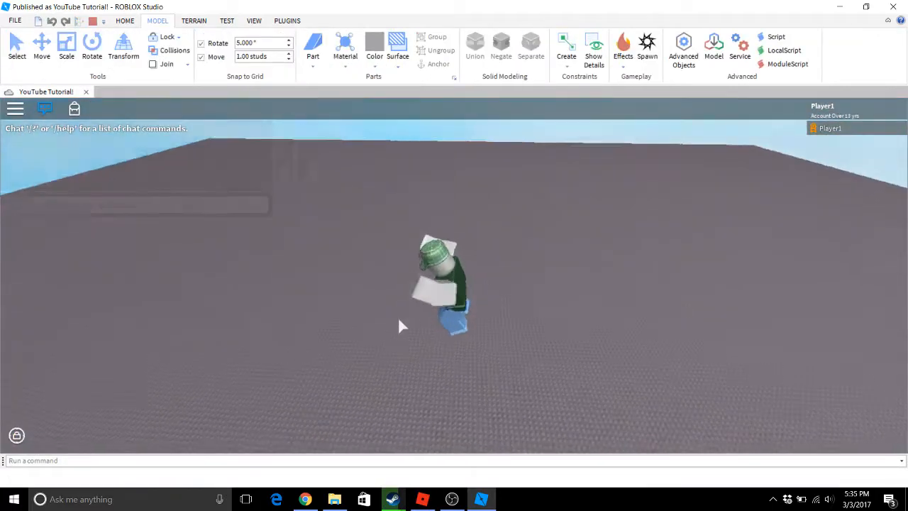
key("w")
right_click_drag(398, 318, 398, 319)
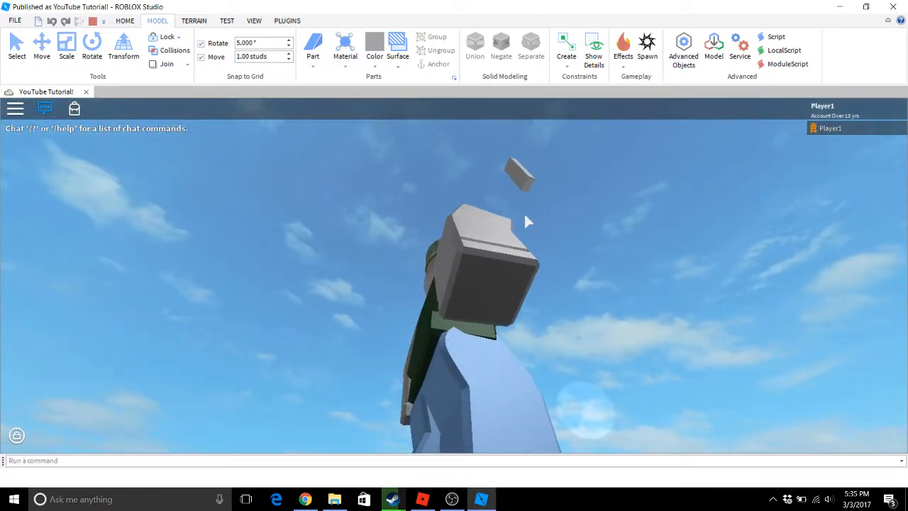
left_click(93, 22)
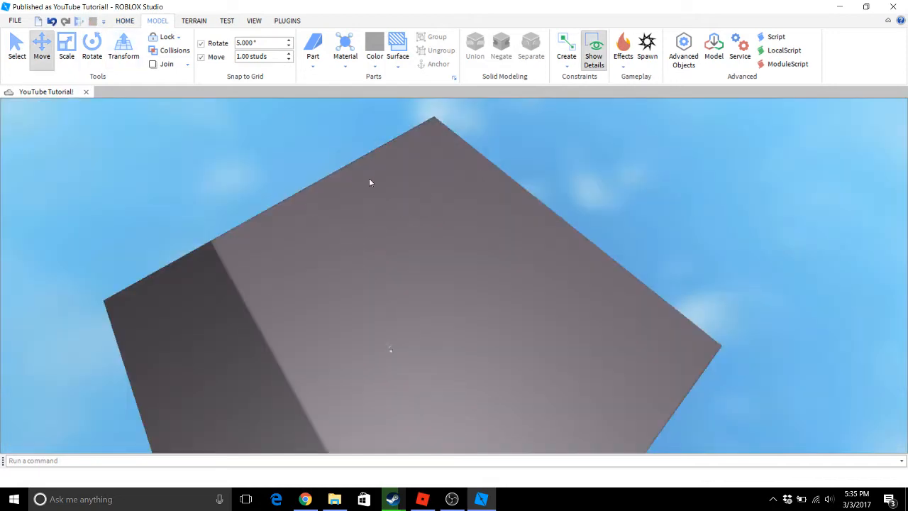
- Bring the anchored block from the sky back down onto the baseplate and select it alone
scroll(371, 180, "down", 5)
scroll(404, 185, "down", 2)
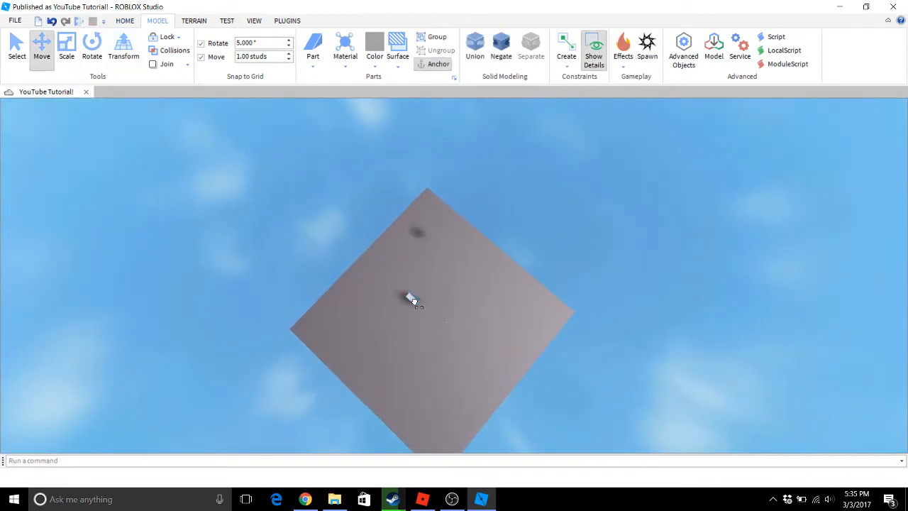
left_click(410, 309)
key("f")
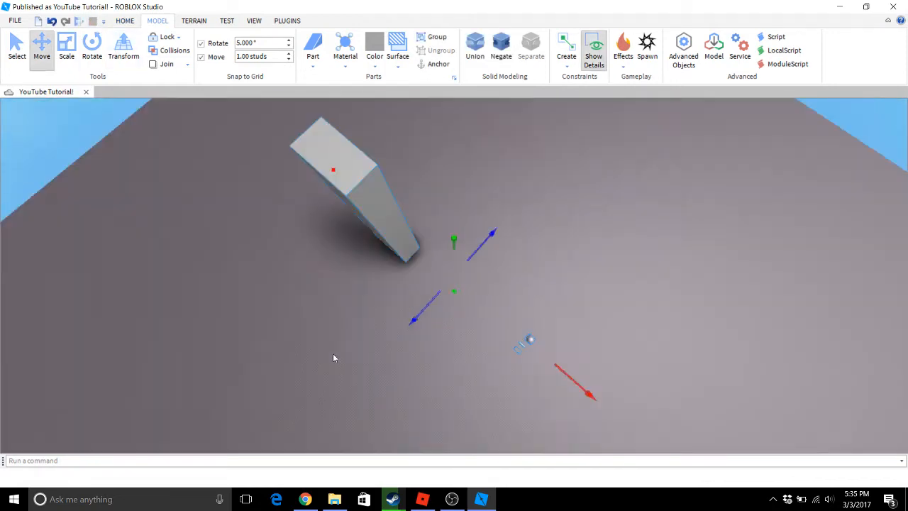
key("w")
right_click_drag(449, 205, 468, 236)
key("w")
key("s")
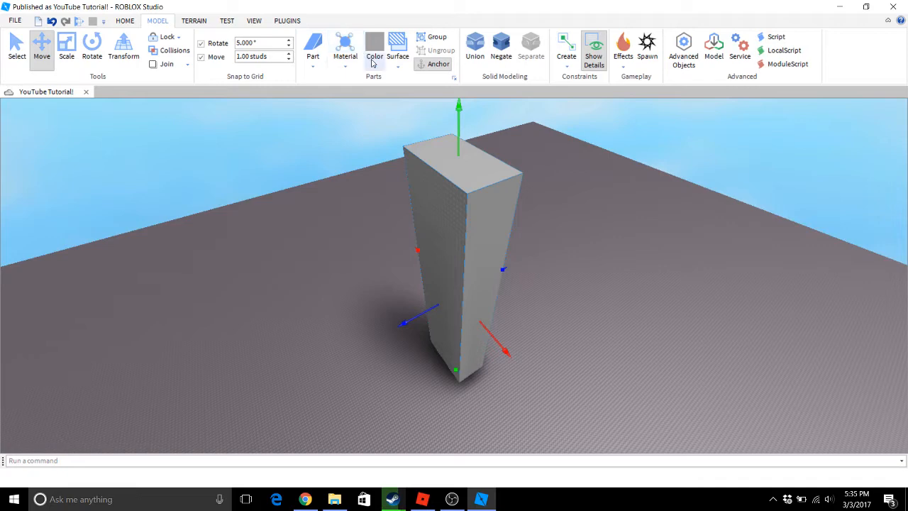
- Color the selected long block bright blue
left_click(372, 63)
left_click(380, 49)
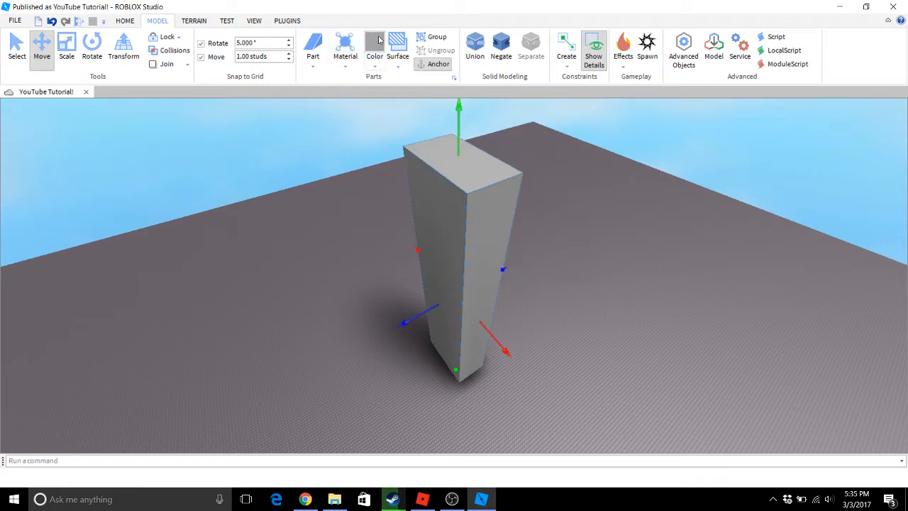
left_click(376, 63)
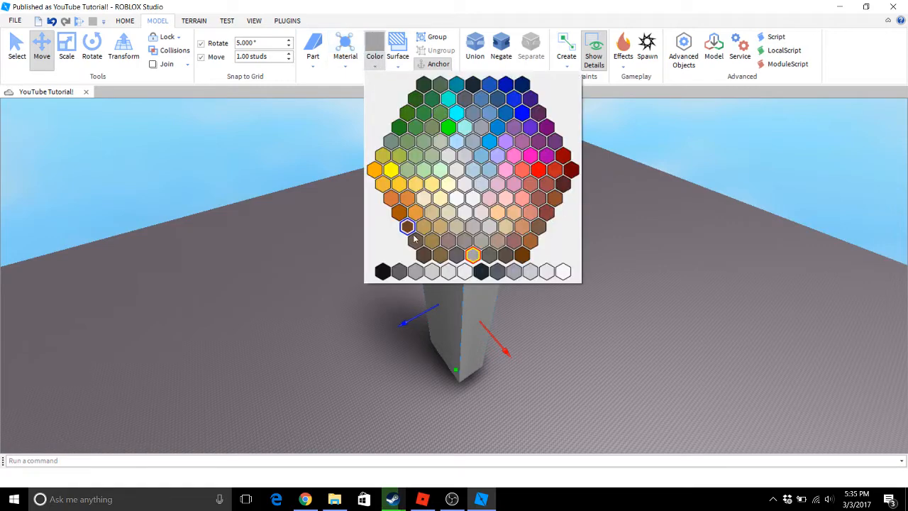
left_click(519, 99)
scroll(484, 225, "up", 10)
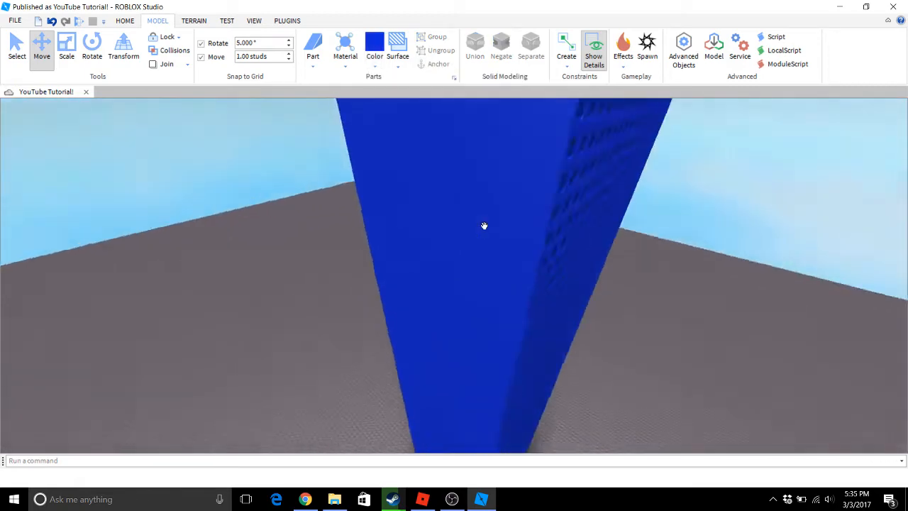
scroll(484, 224, "down", 8)
left_click(371, 64)
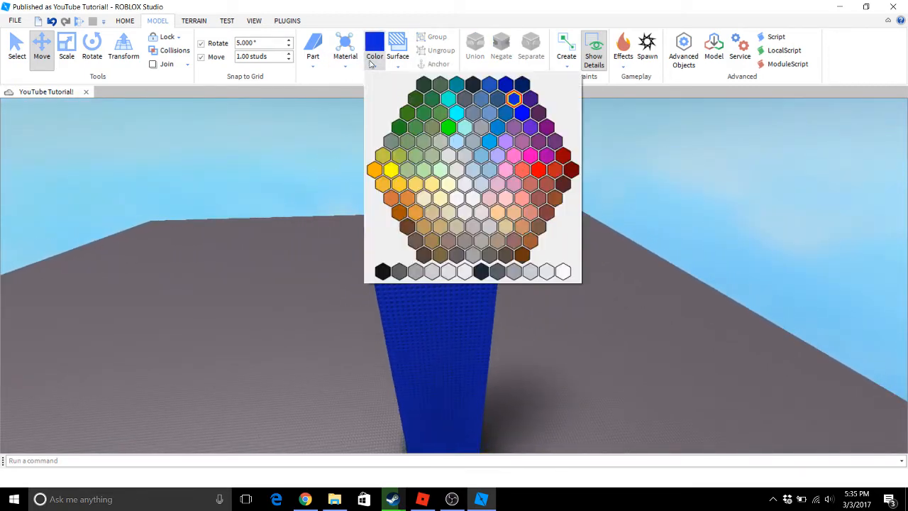
left_click(514, 100)
- Box-select the blue block together with the small sphere, cylinder and wedge
right_click_drag(515, 104, 594, 258)
scroll(594, 258, "down", 5)
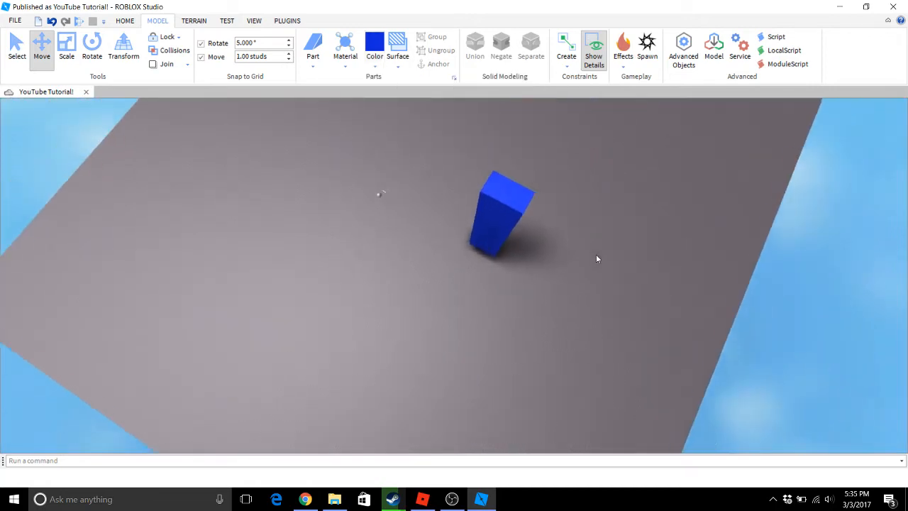
scroll(596, 255, "down", 4)
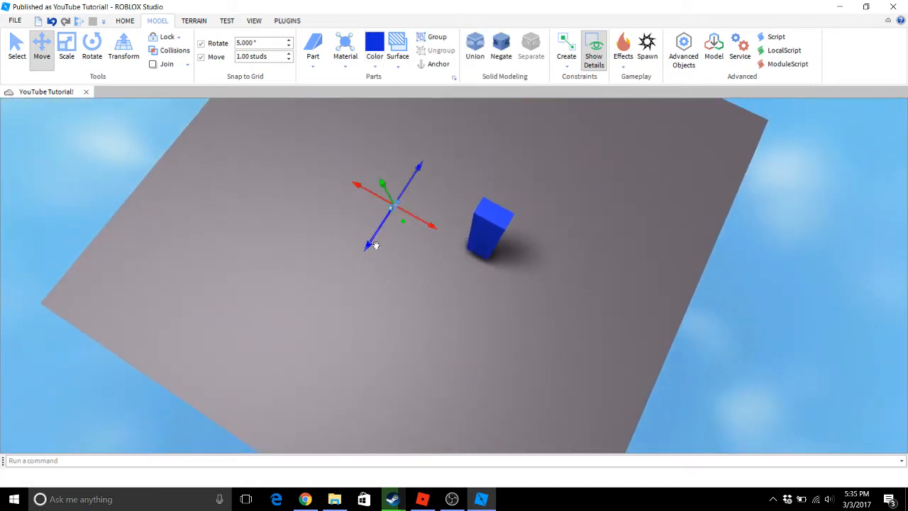
scroll(389, 234, "up", 2)
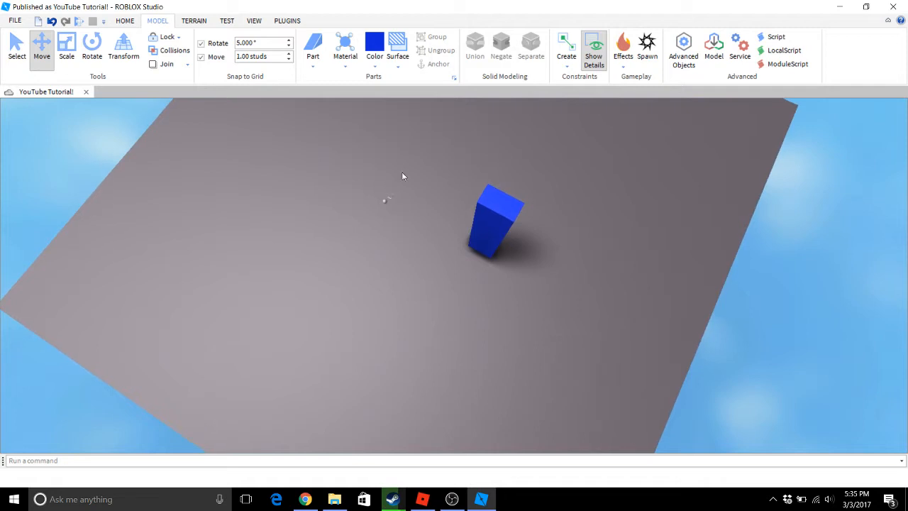
right_click_drag(401, 176, 424, 151)
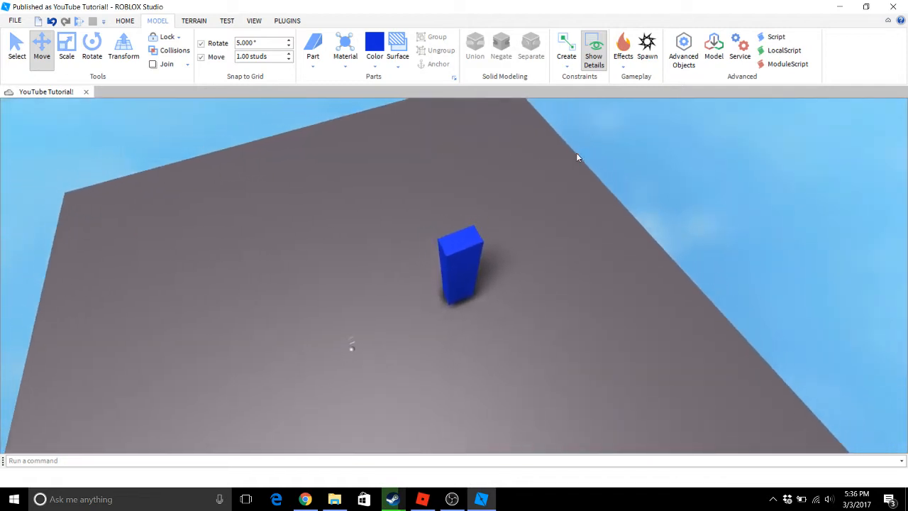
left_click_drag(570, 136, 296, 408)
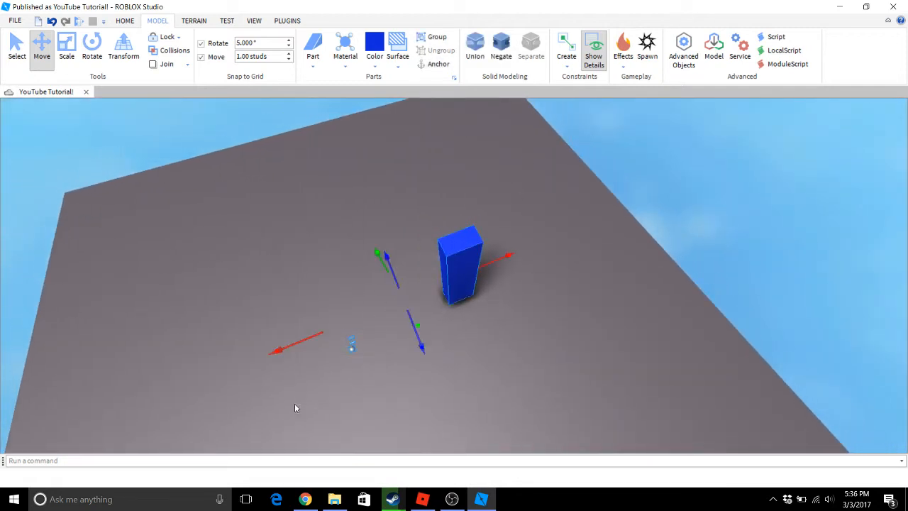
- Color all the selected parts a muted grayish green
scroll(437, 242, "up", 1)
scroll(425, 237, "up", 10)
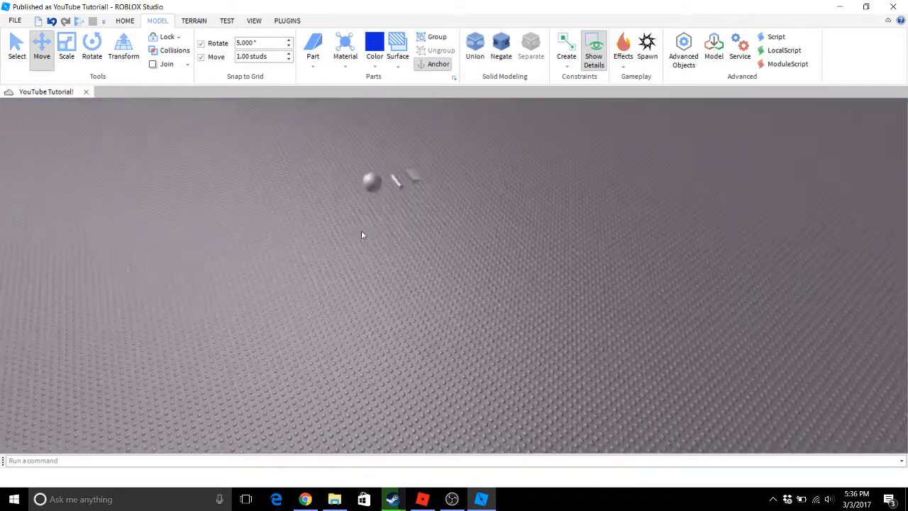
right_click_drag(361, 234, 361, 235)
scroll(362, 234, "up", 4)
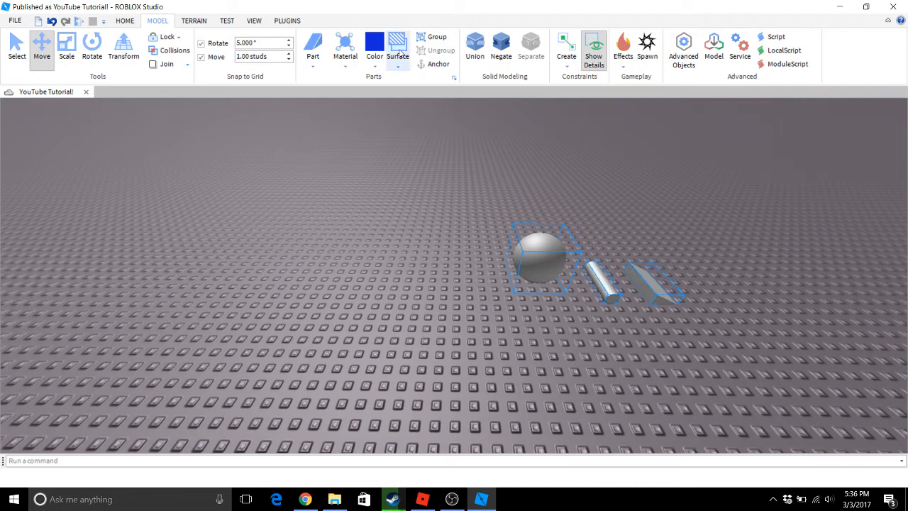
left_click(370, 63)
left_click(432, 157)
left_click(443, 285)
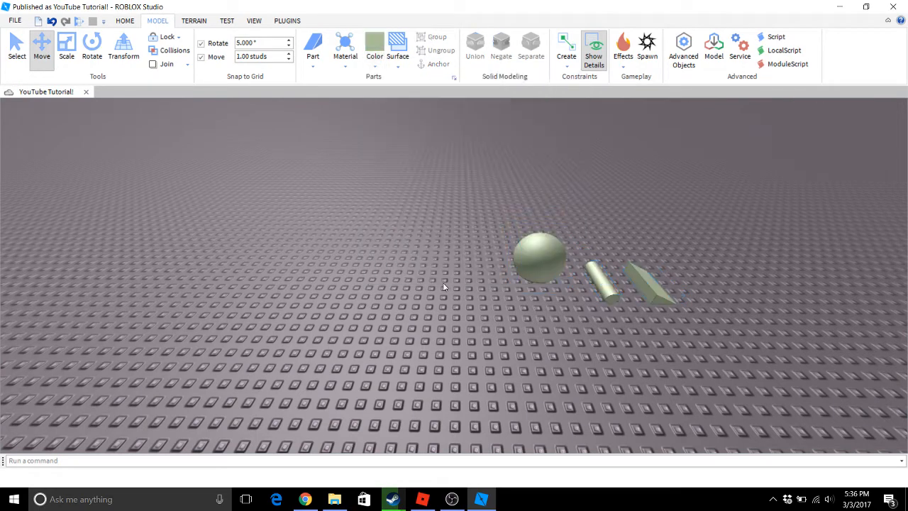
- Select the tall green block and apply a wood material to it
right_click_drag(494, 290, 446, 243)
scroll(494, 290, "down", 8)
key("a")
key("w")
left_click(433, 247)
scroll(484, 261, "down", 3)
key("a")
key("s")
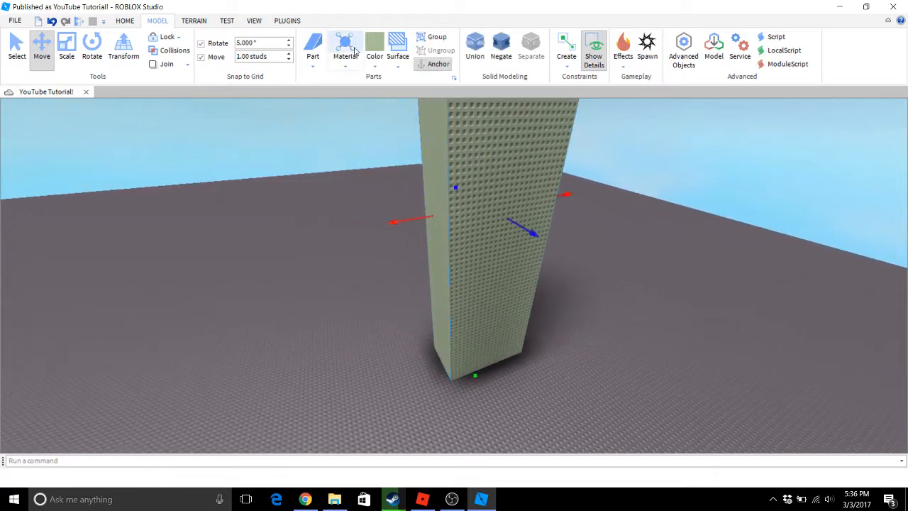
left_click(343, 66)
left_click(362, 104)
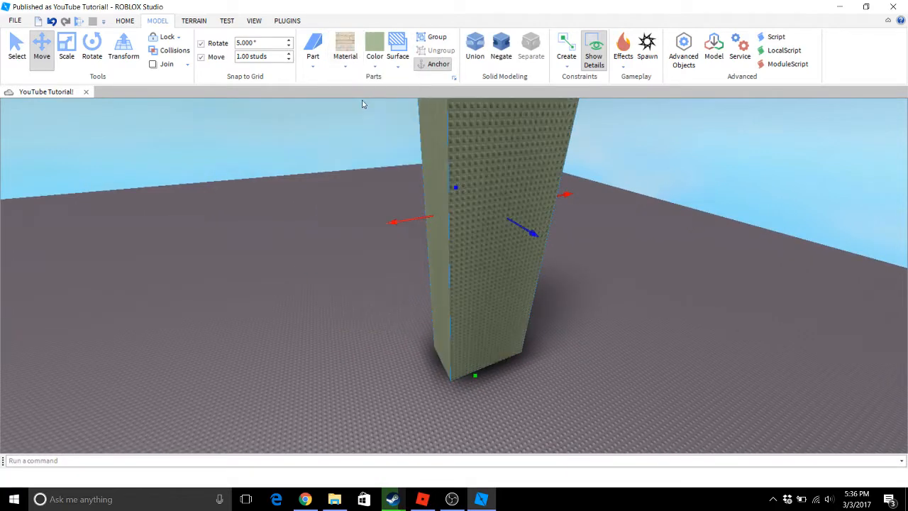
- Replace the tall block's wood material with Ice
key("a")
left_click(406, 228)
right_click_drag(406, 228, 390, 200)
key("w")
key("a")
left_click(359, 128)
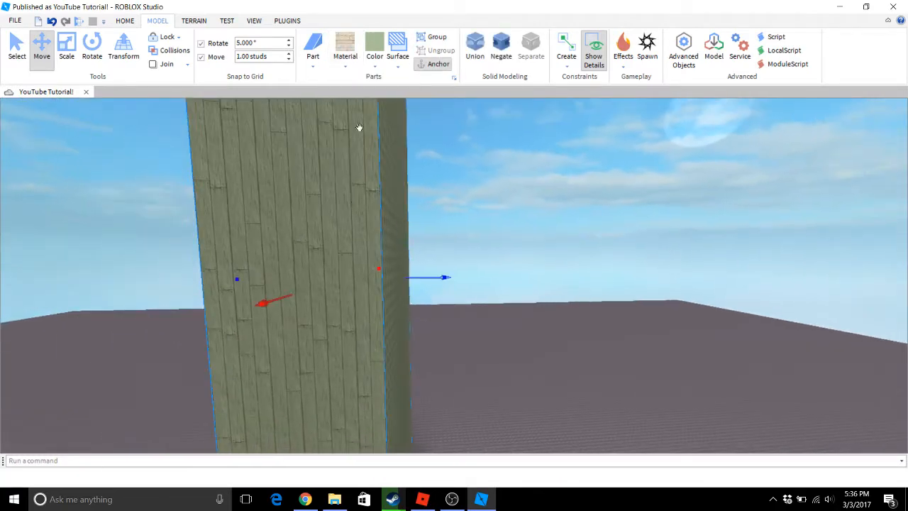
left_click(378, 66)
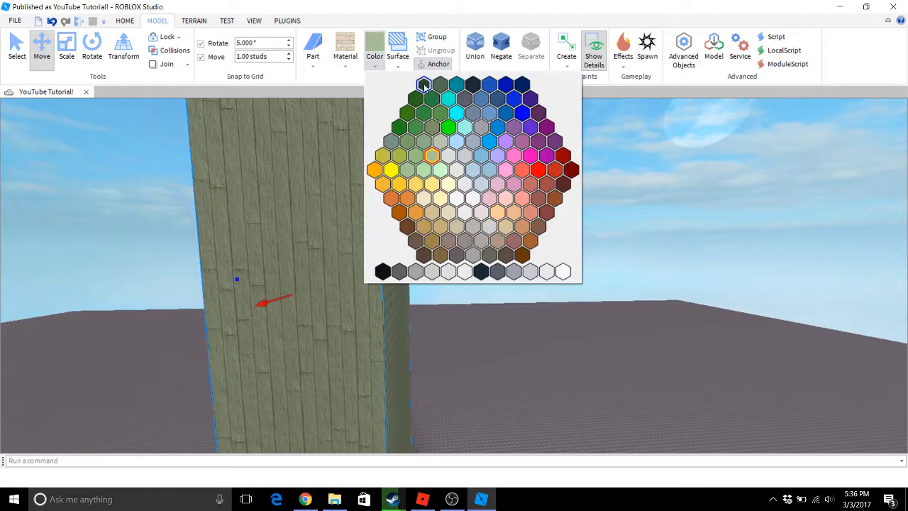
left_click(347, 67)
left_click(355, 209)
key("f")
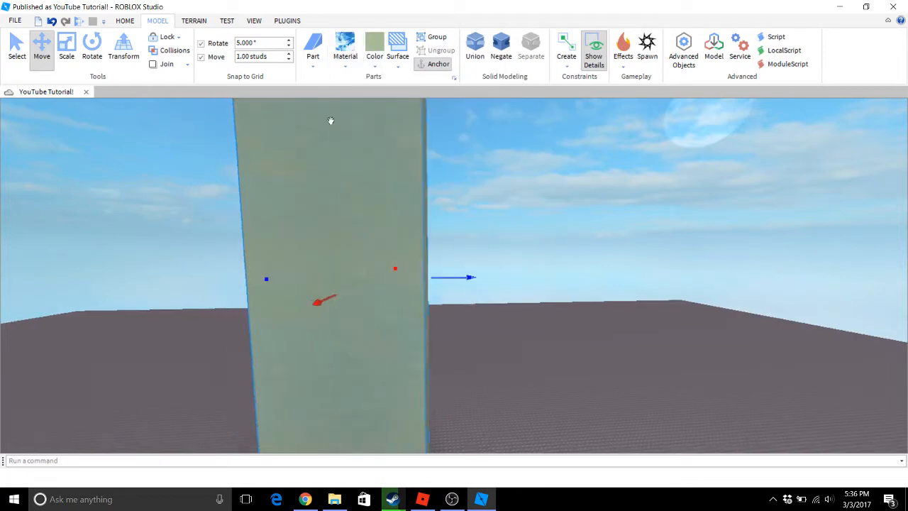
- Color the tall block bright blue and apply the Marble material to it
left_click(384, 64)
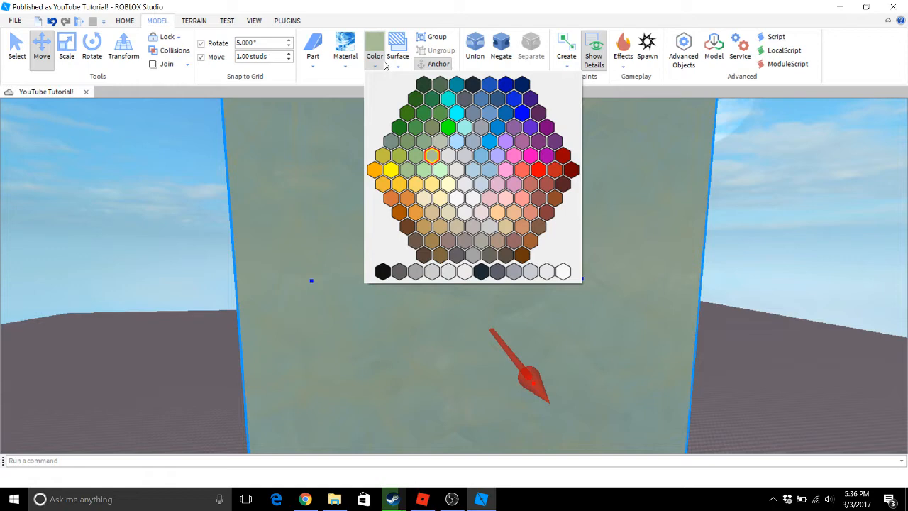
left_click(515, 99)
left_click(348, 68)
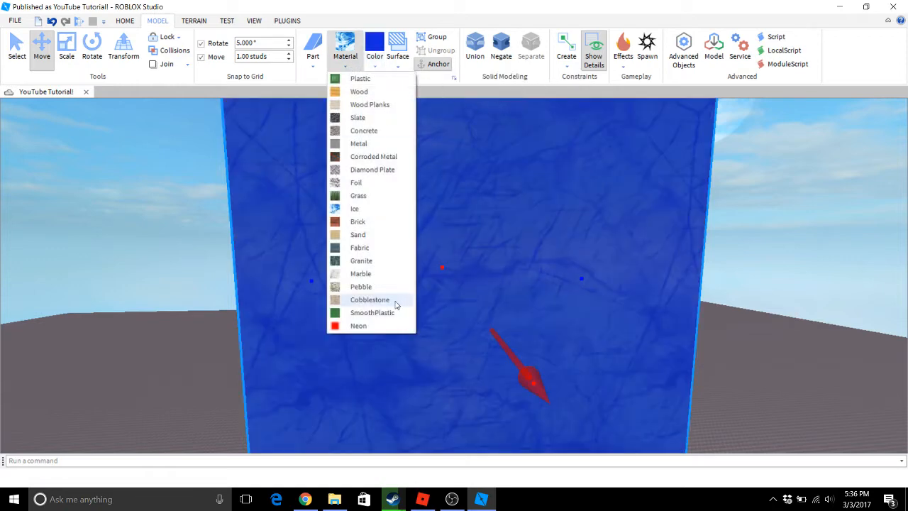
left_click(355, 270)
scroll(438, 109, "down", 3)
- Color the marble block light gray
left_click(376, 65)
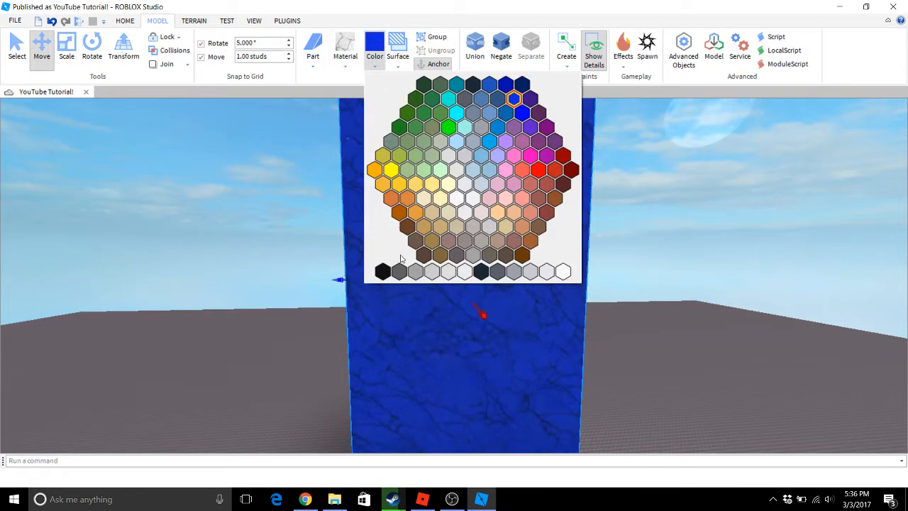
left_click(434, 274)
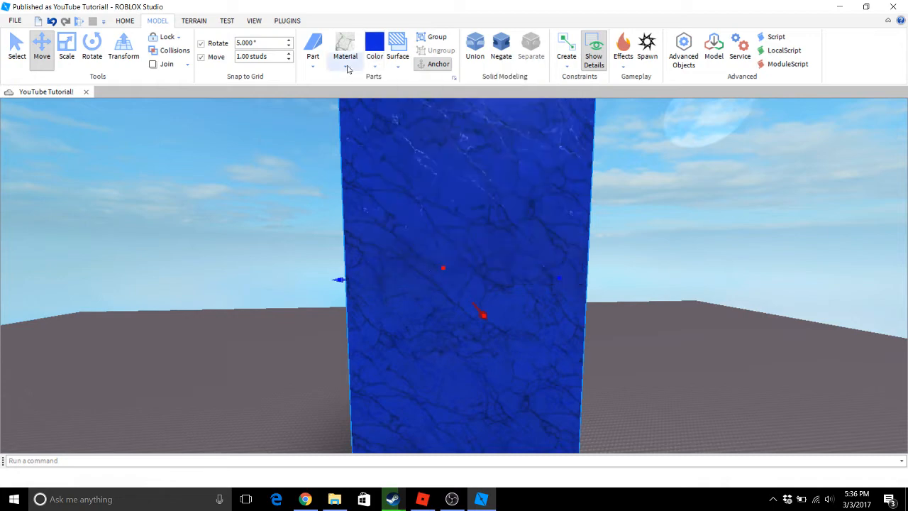
left_click(374, 64)
left_click(432, 273)
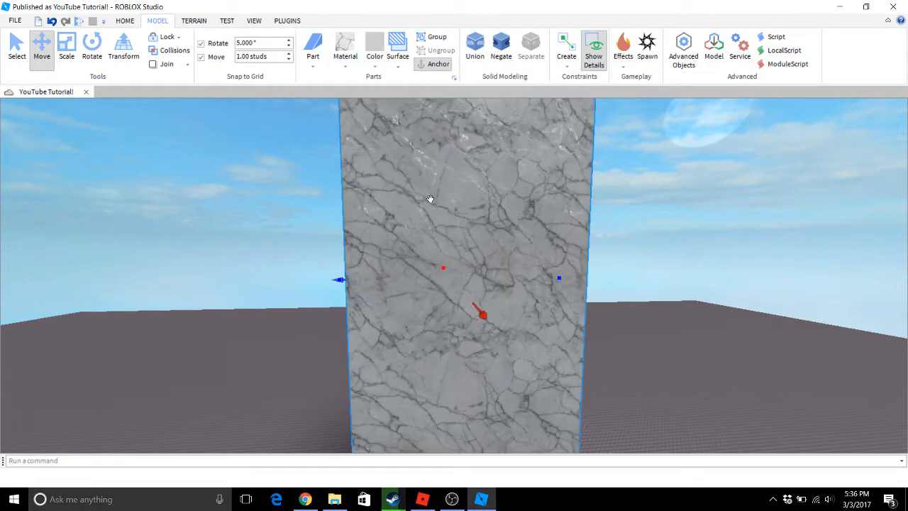
- Apply the "Smooth, No Outline" surface to the studded faces of the marble block
right_click_drag(430, 198, 476, 156)
left_click(397, 58)
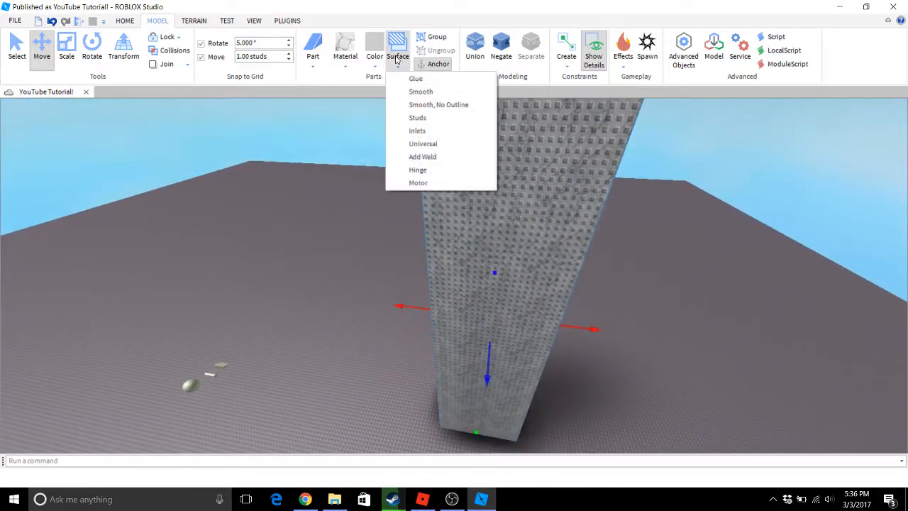
left_click(439, 105)
left_click(539, 147)
scroll(588, 156, "up", 5)
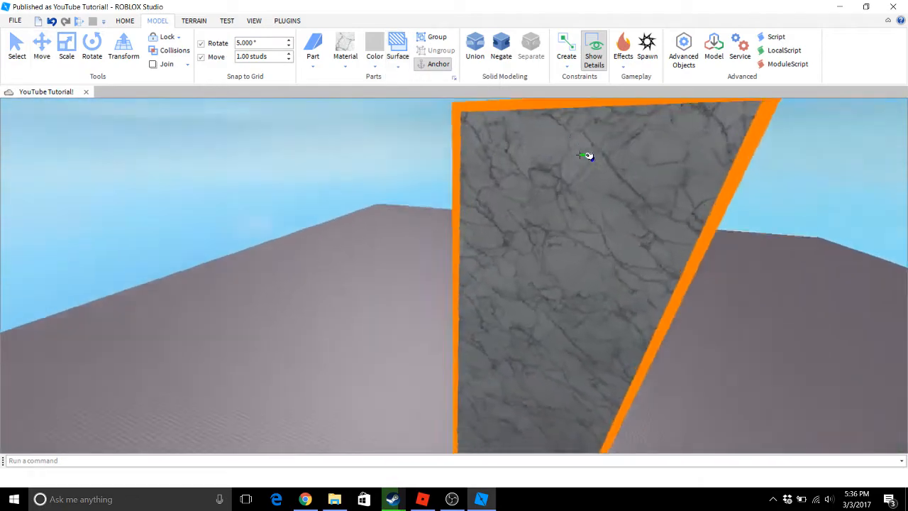
right_click_drag(588, 155, 588, 155)
left_click(588, 155)
scroll(588, 155, "down", 5)
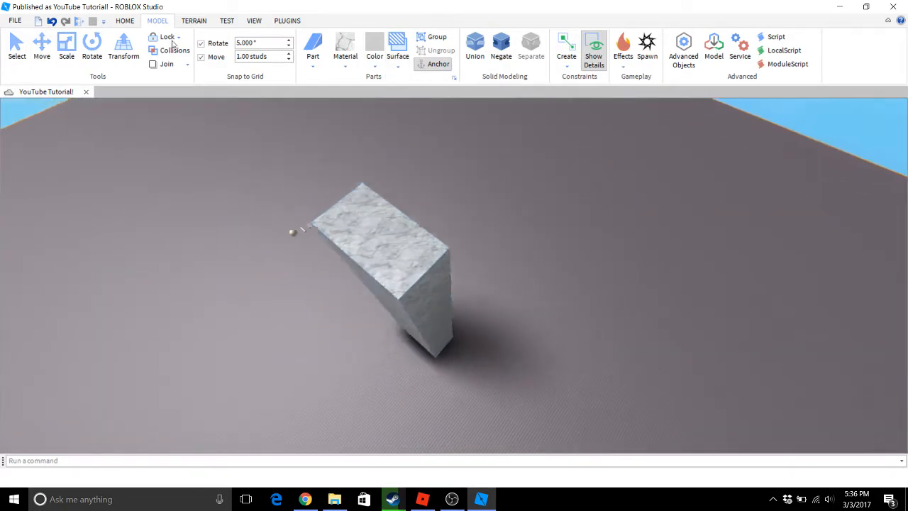
key("a")
- Return to the Select tool and inspect the marble block's smoothed faces from several sides and from above
left_click(17, 47)
key("w")
left_click(287, 201)
right_click_drag(342, 203, 342, 204)
scroll(343, 204, "down", 4)
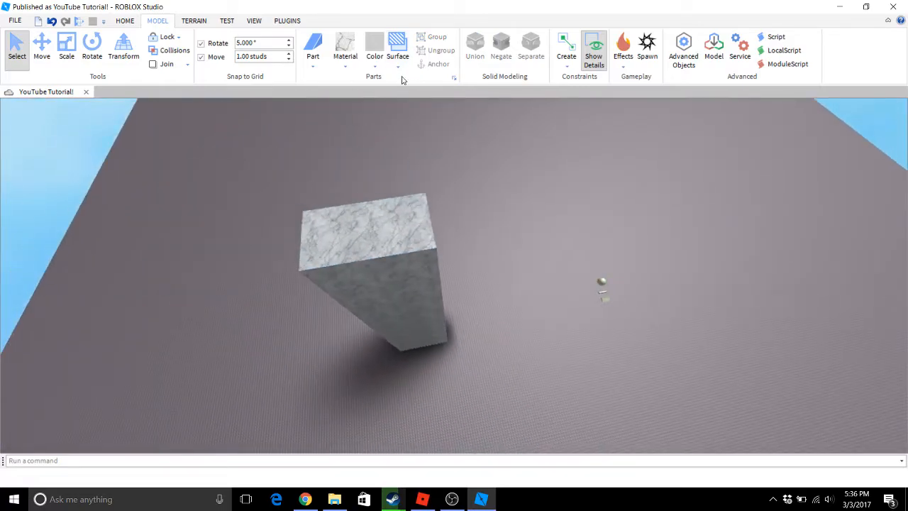
key("w")
key("w")
right_click_drag(462, 129, 462, 129)
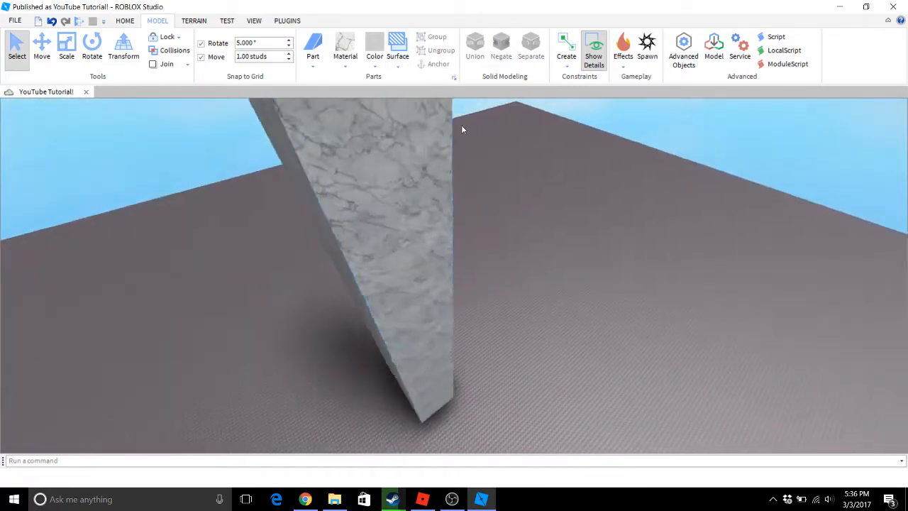
scroll(462, 129, "down", 5)
scroll(462, 129, "up", 3)
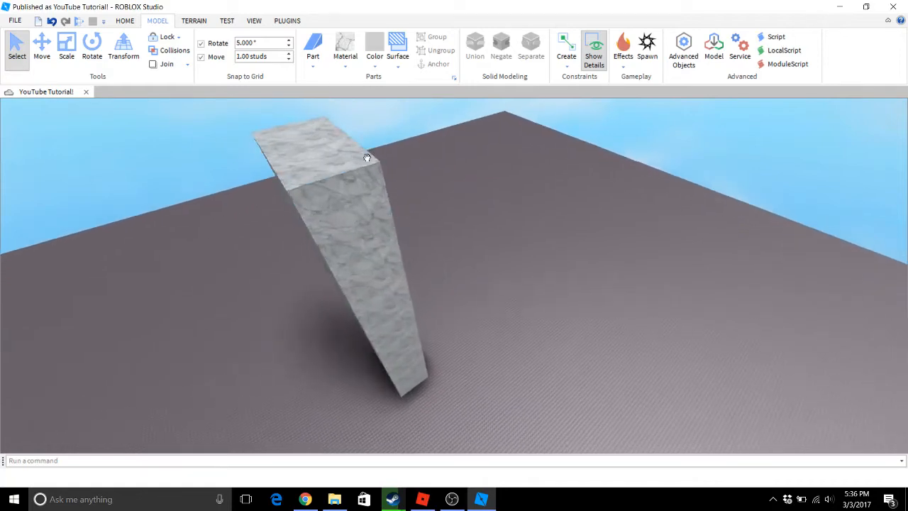
right_click_drag(227, 113, 232, 110)
scroll(233, 111, "down", 4)
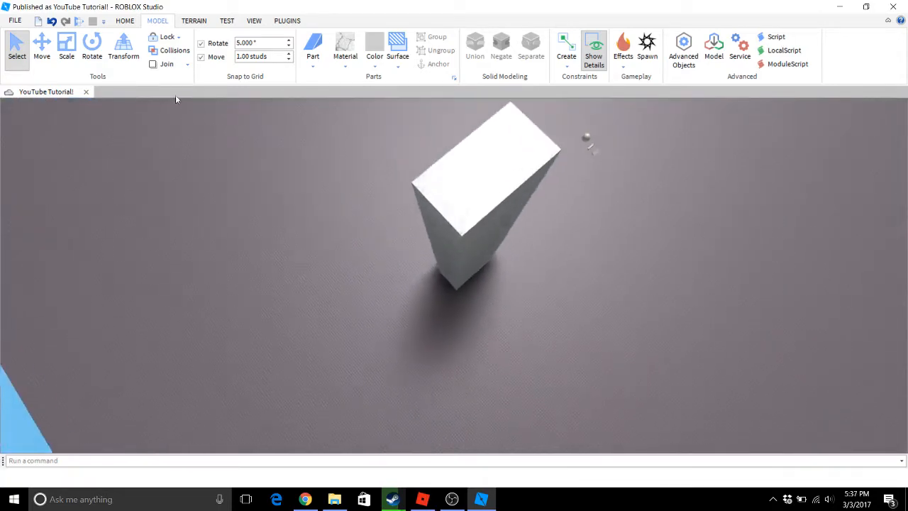
scroll(175, 99, "down", 3)
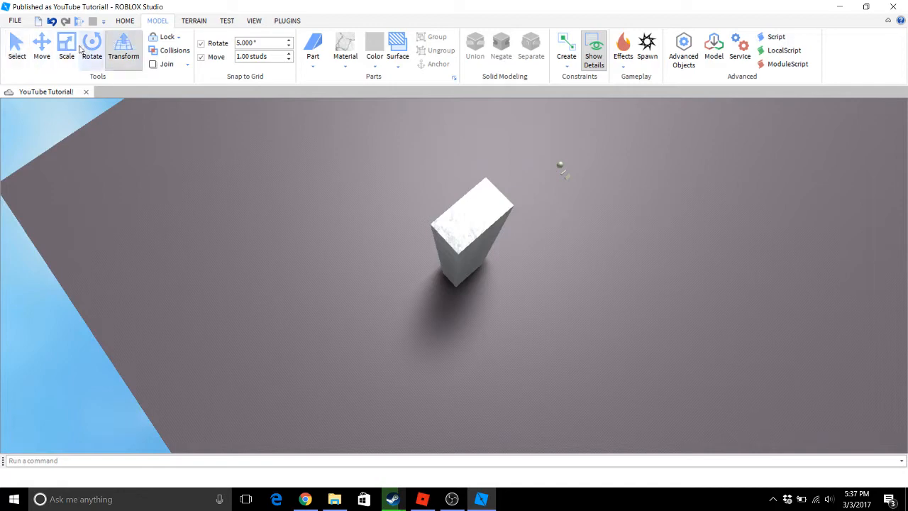
left_click(17, 46)
key("w")
right_click_drag(252, 158, 316, 162)
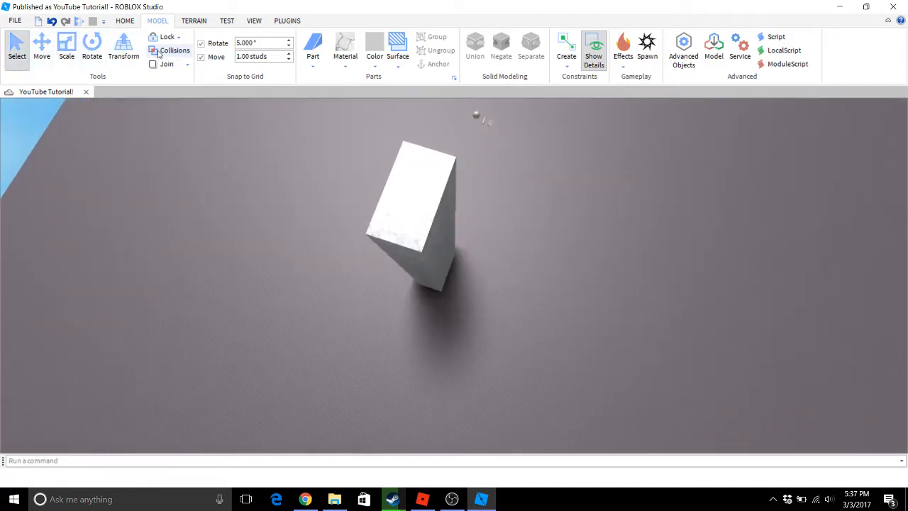
- Slide the marble block freely across the baseplate with the Select tool and deselect it
left_click(165, 38)
key("w")
right_click_drag(221, 184, 221, 183)
key("s")
left_click_drag(473, 242, 455, 226)
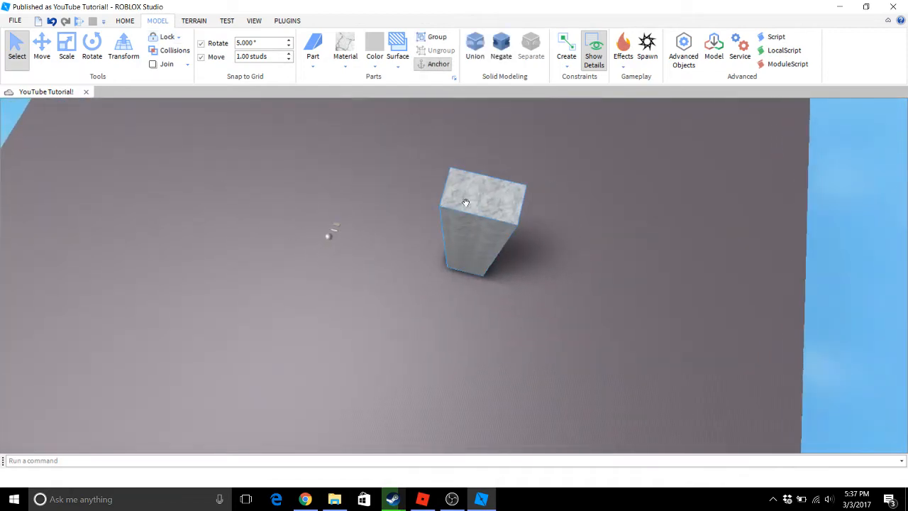
key("w")
key("s")
key("d")
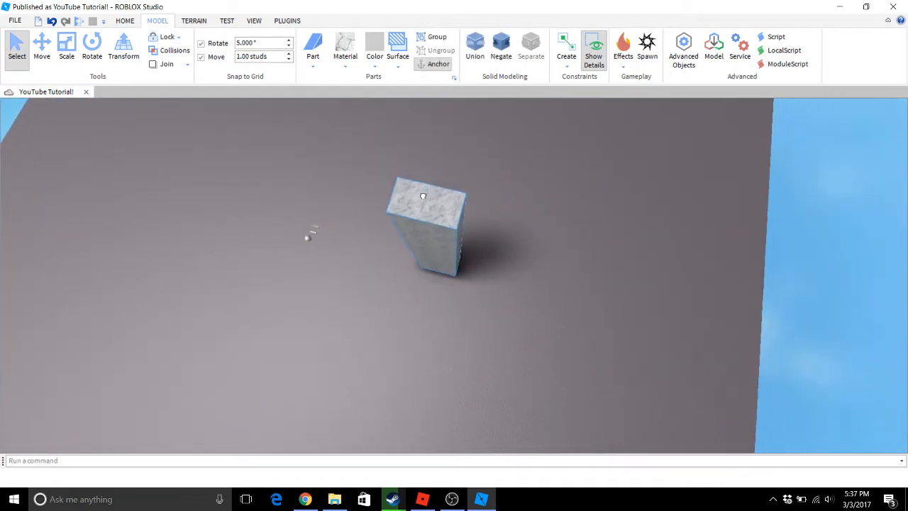
left_click_drag(423, 196, 360, 107)
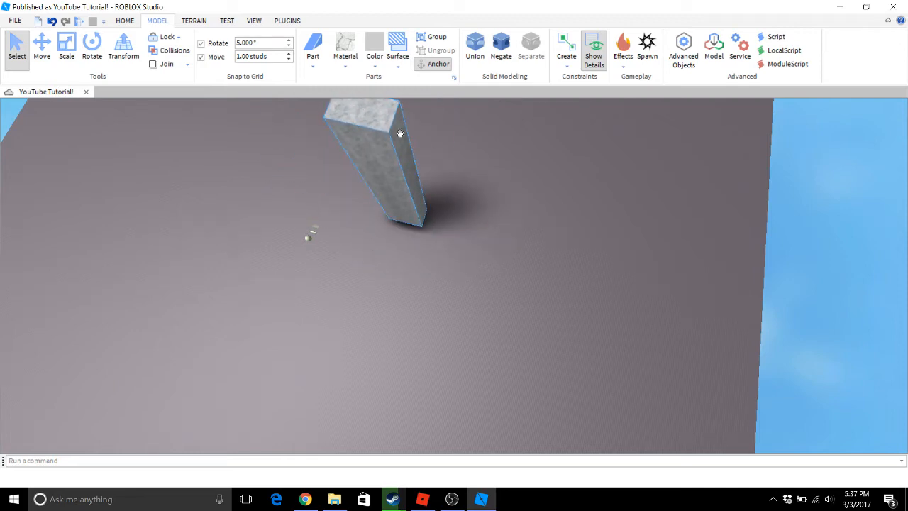
left_click(476, 177)
- Box-select the marble block together with the small sphere, cylinder and wedge, and clear the selection
key("w")
right_click_drag(381, 152, 379, 213)
key("a")
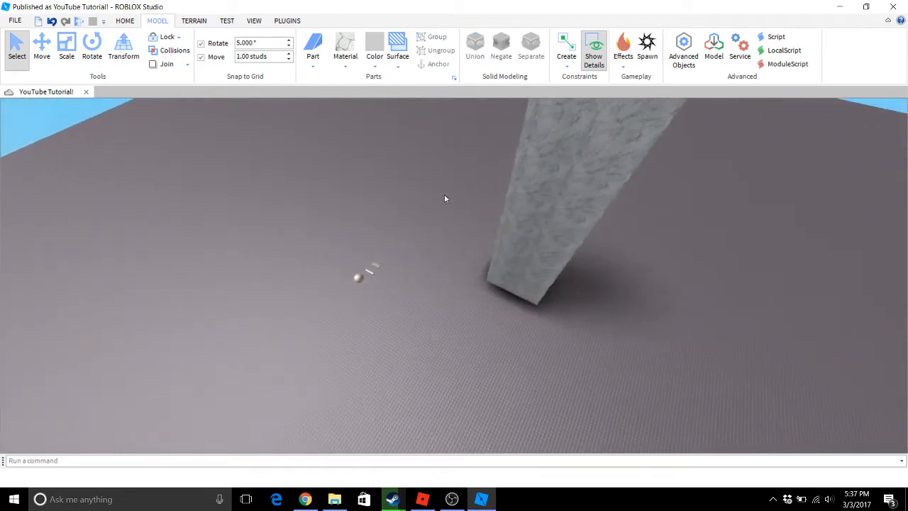
key("s")
left_click_drag(512, 161, 337, 423)
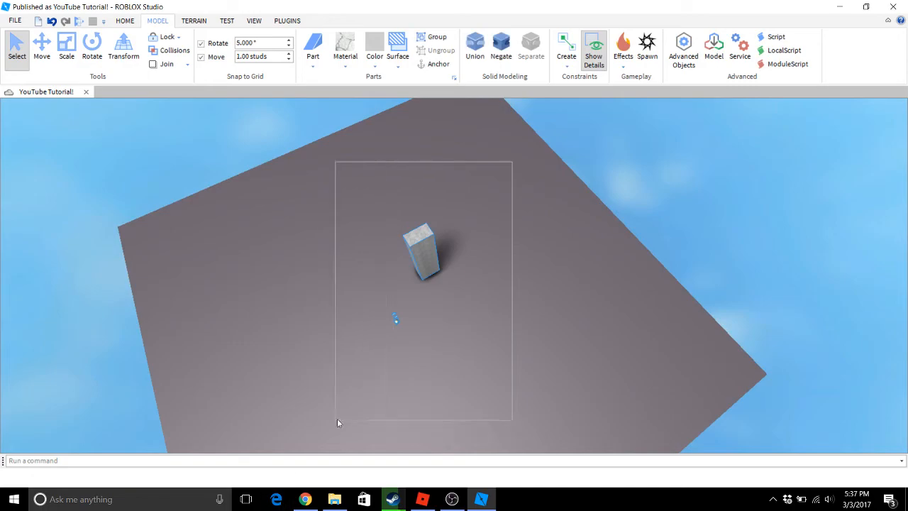
left_click(399, 331)
key("w")
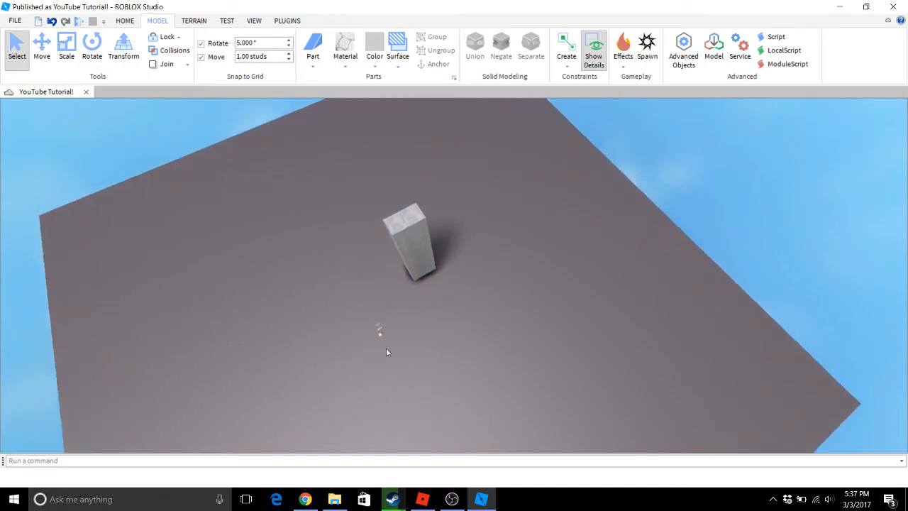
key("w")
right_click_drag(366, 361, 352, 376)
key("a")
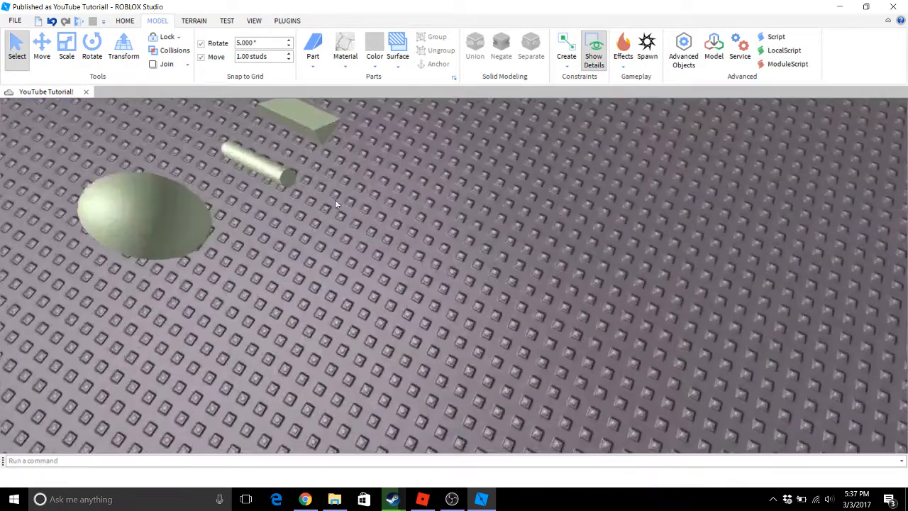
right_click_drag(339, 203, 400, 236)
left_click(422, 299)
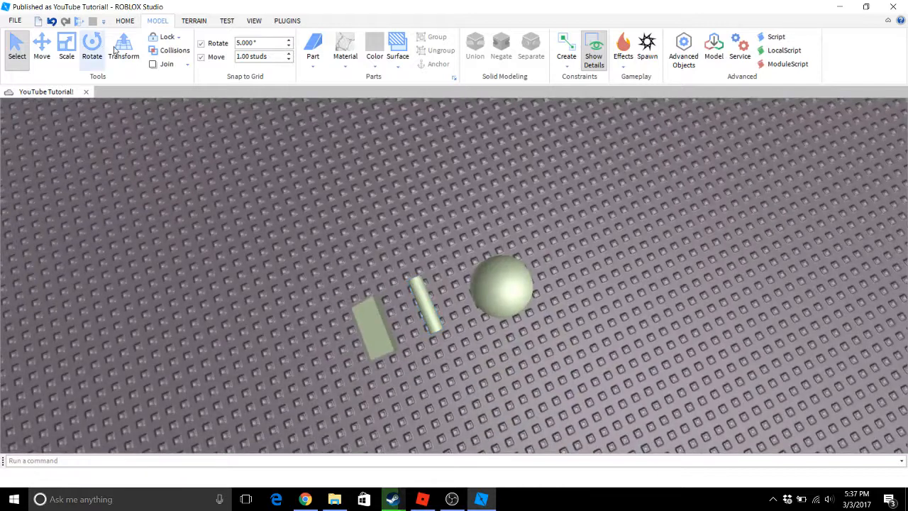
left_click(177, 51)
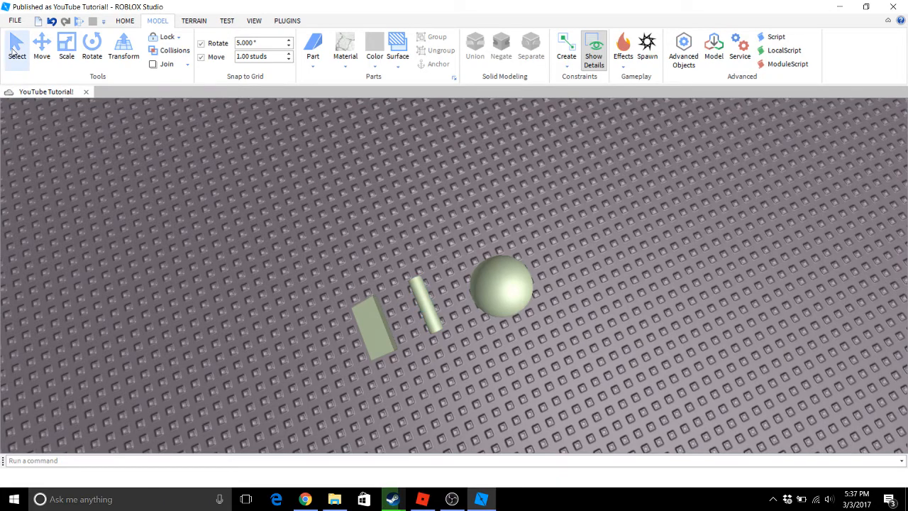
- Box-select the marble block and the small parts and move them together along the blue axis
left_click(17, 50)
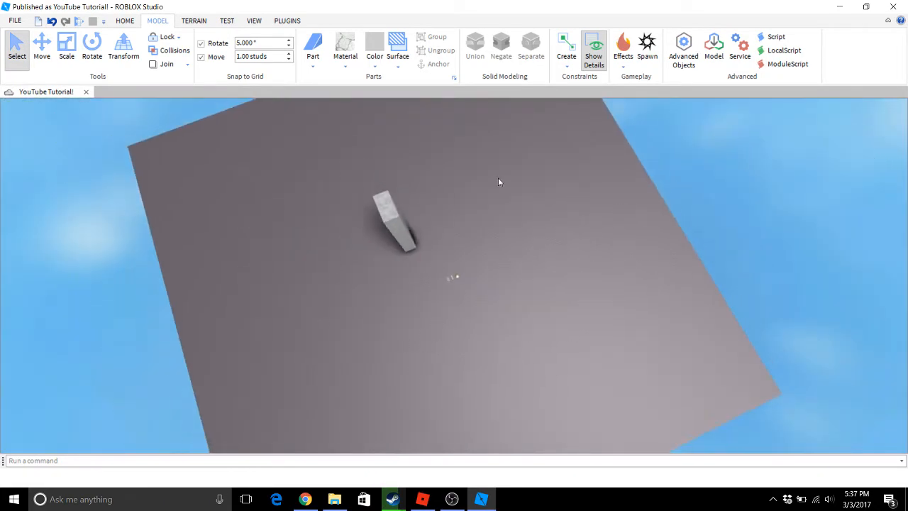
left_click_drag(497, 177, 359, 367)
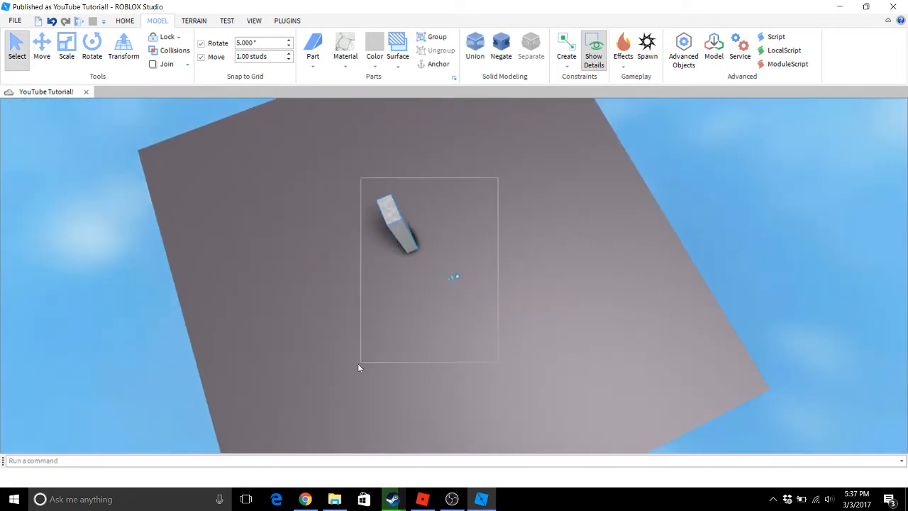
left_click(42, 49)
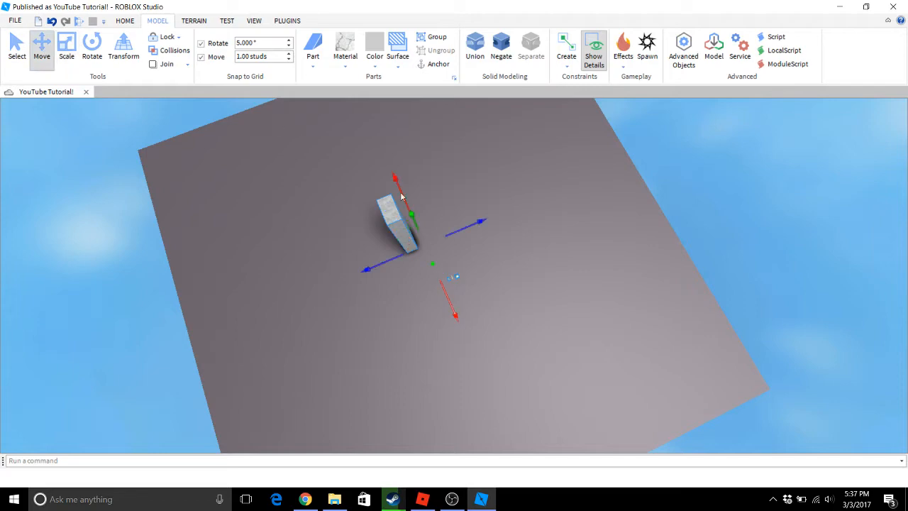
left_click_drag(474, 222, 315, 266)
left_click(477, 248)
- Use the Select tool to relocate the small cylinder across the baseplate, close to the marble block
scroll(479, 255, "up", 5)
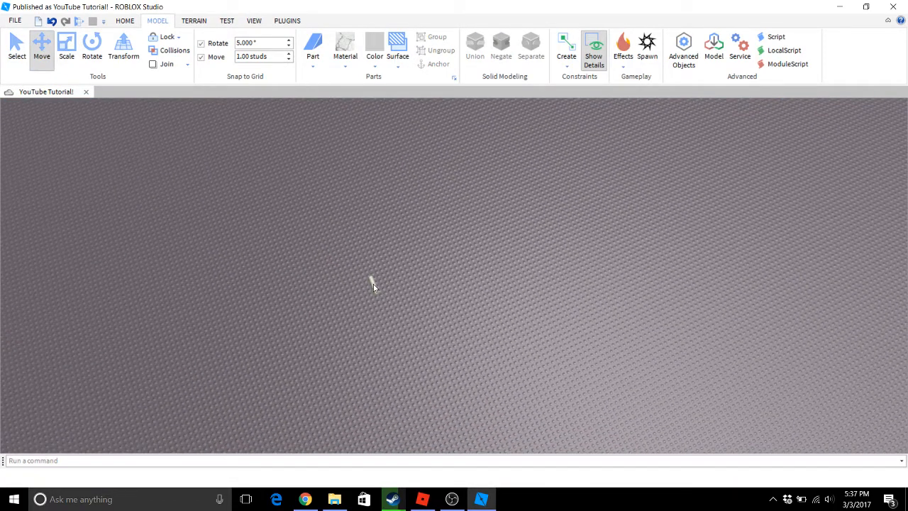
left_click(178, 52)
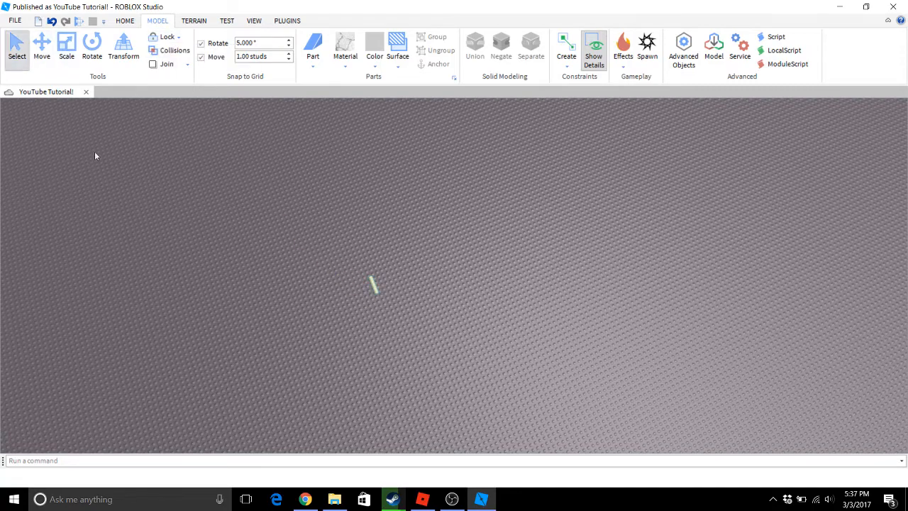
scroll(122, 284, "down", 5)
left_click_drag(372, 285, 69, 373)
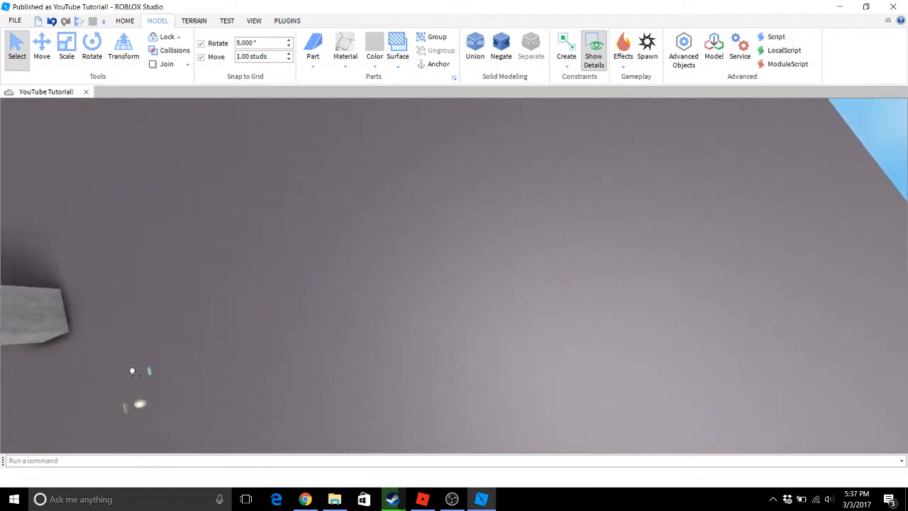
left_click(308, 307)
- Turn on Collisions and bring the small cylinder in front of the marble block into close view
right_click_drag(308, 307, 224, 280)
right_click_drag(294, 239, 325, 204)
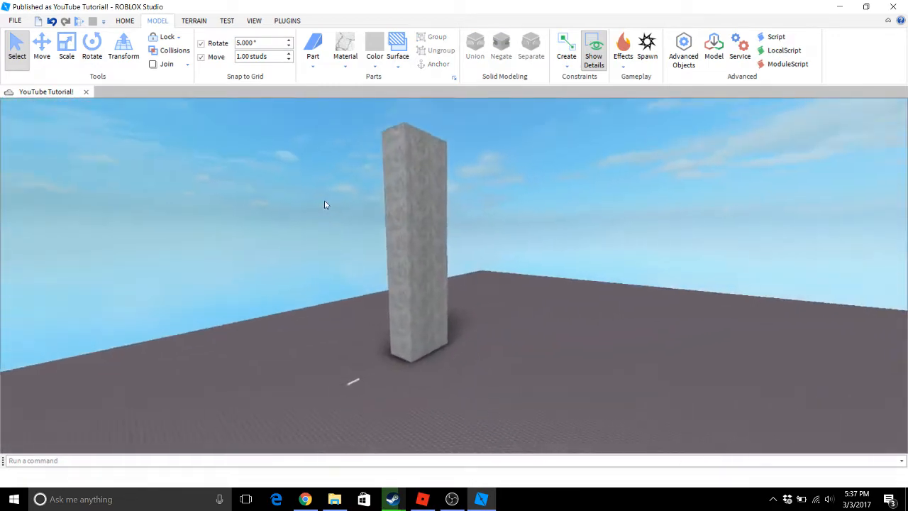
scroll(326, 203, "up", 3)
right_click_drag(162, 134, 204, 119)
key("s")
left_click(177, 53)
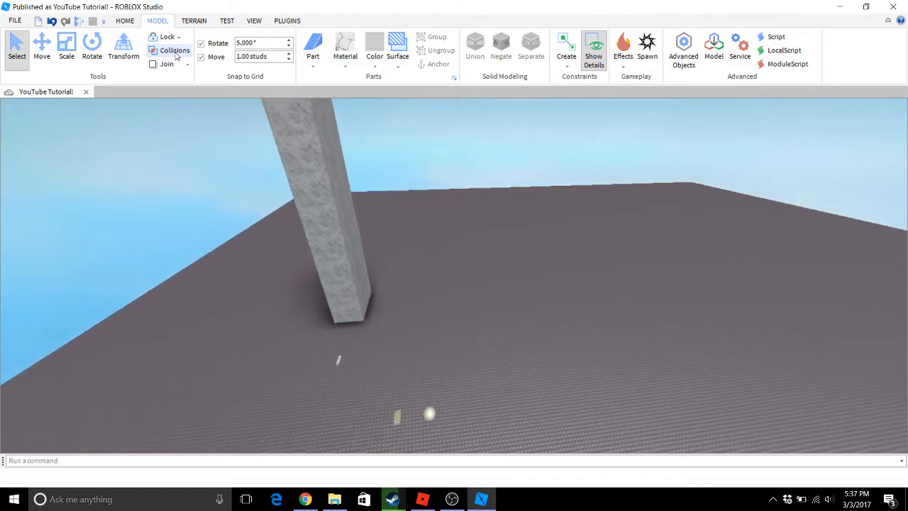
key("w")
right_click_drag(359, 280, 393, 355)
scroll(392, 352, "up", 3)
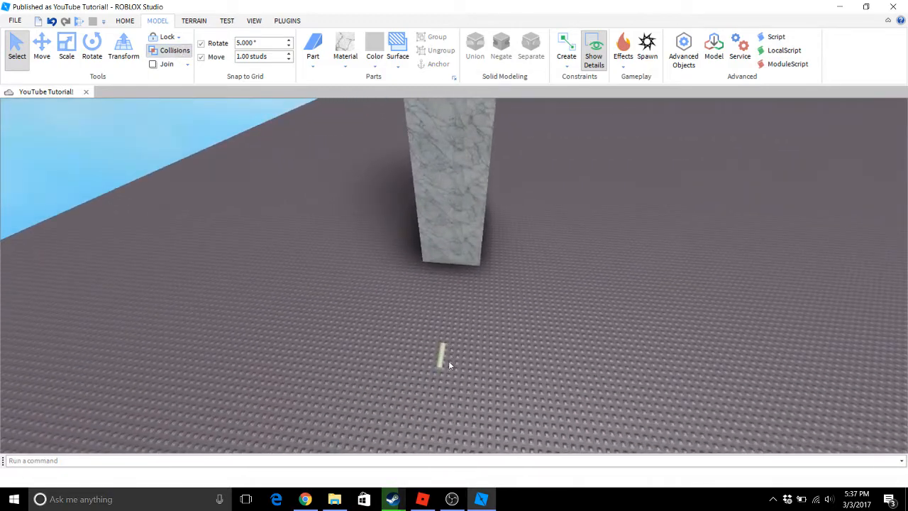
- Insert a block part and place it on the baseplate beside the foot of the marble block
right_click_drag(449, 360, 487, 370)
key("s")
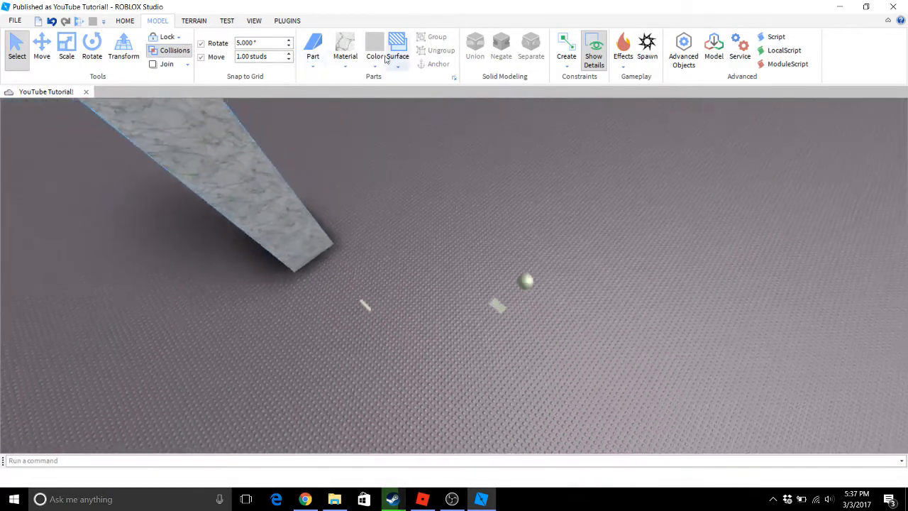
left_click(315, 67)
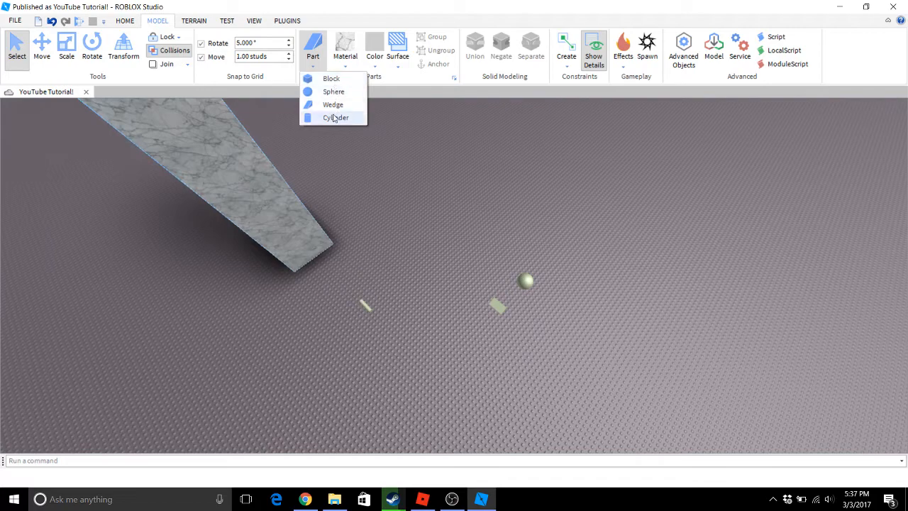
left_click(331, 79)
key("a")
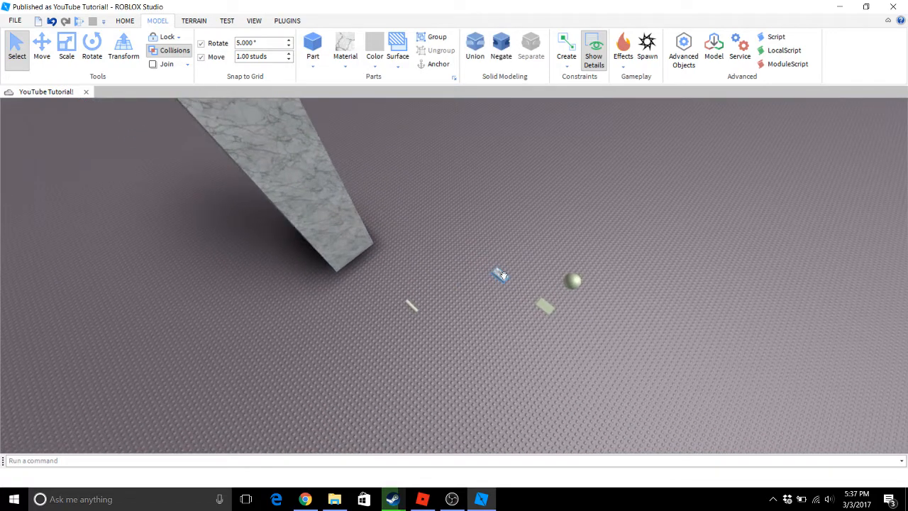
key("a")
key("w")
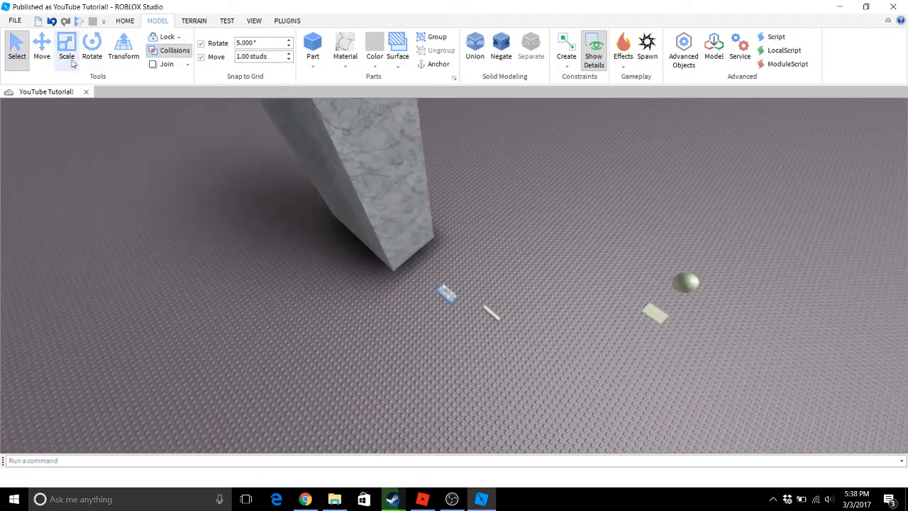
- Try to stretch the new block along its red axis into the marble block with Collisions on, and shorten it again
left_click(69, 61)
key("w")
left_click_drag(425, 283, 296, 203)
key("a")
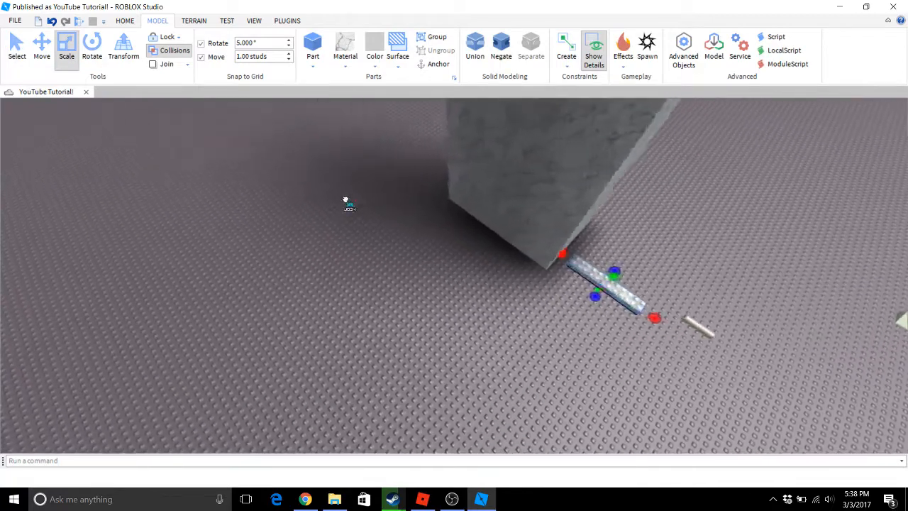
right_click_drag(470, 139, 471, 140)
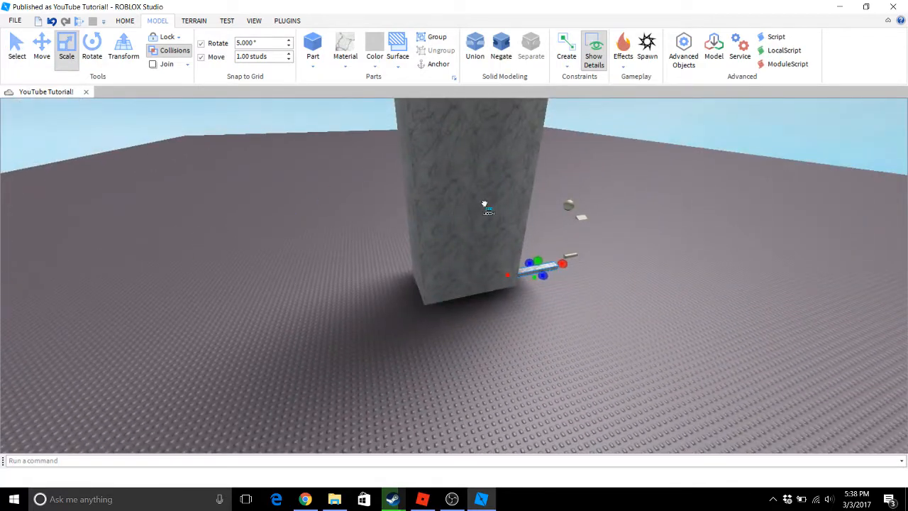
key("w")
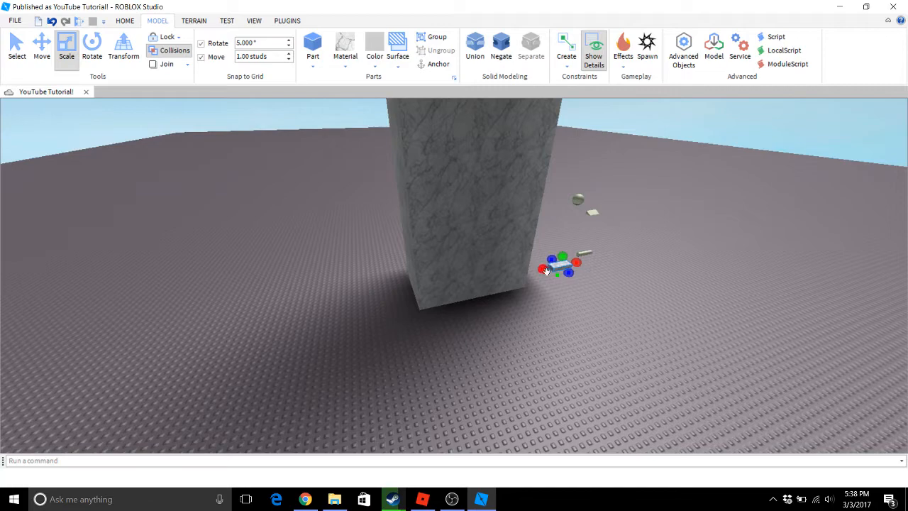
- Scale the new block into a long wall by stretching it away from the marble block and raising its height
key("s")
key("d")
left_click_drag(575, 263, 719, 220)
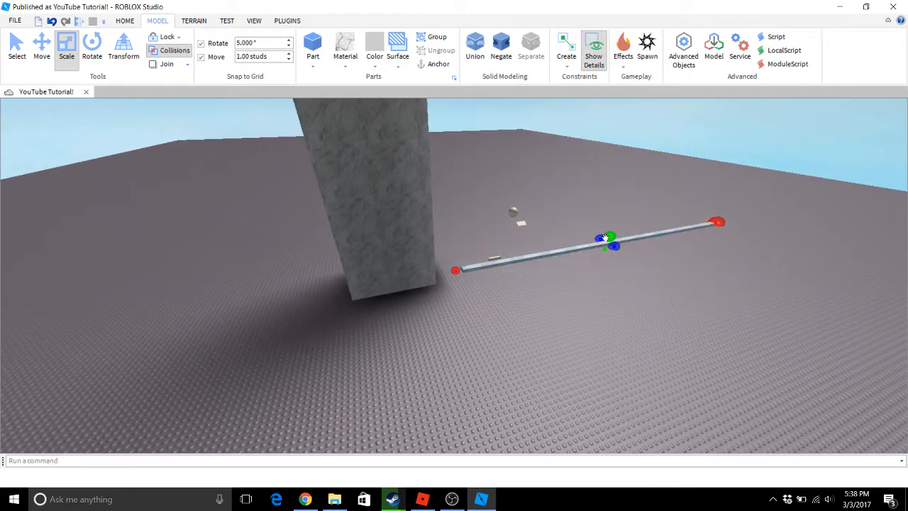
left_click_drag(605, 238, 653, 136)
key("d")
key("s")
- Move the wall along the red axis against the marble block, turn off Collisions, and pull the wall slightly back
left_click(41, 48)
key("d")
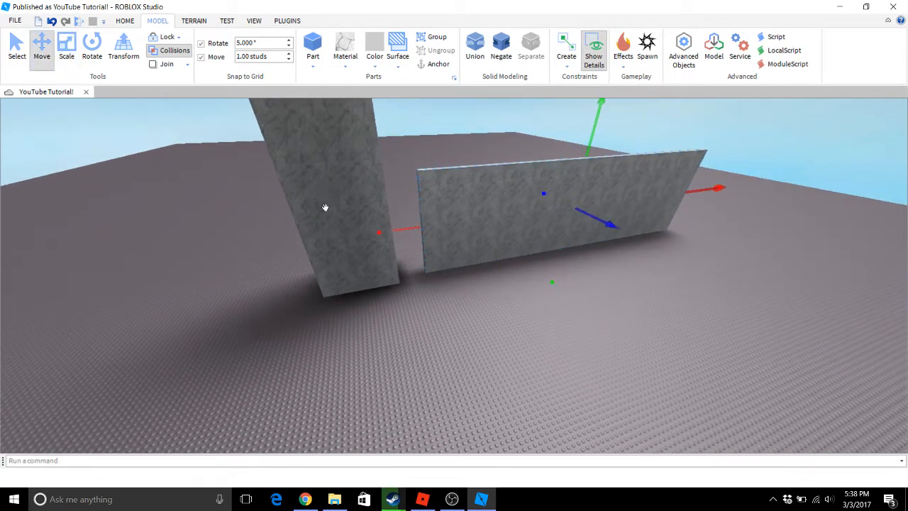
key("d")
left_click_drag(393, 228, 181, 266)
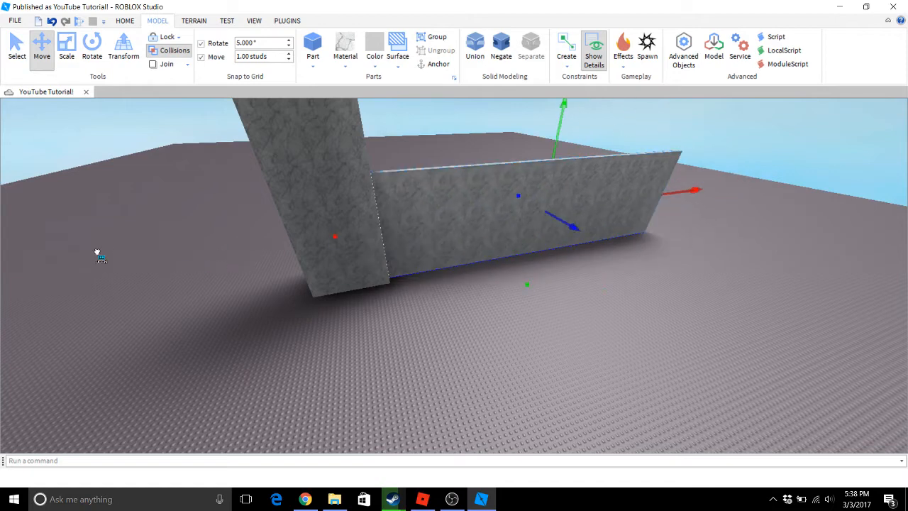
left_click_drag(333, 238, 370, 235)
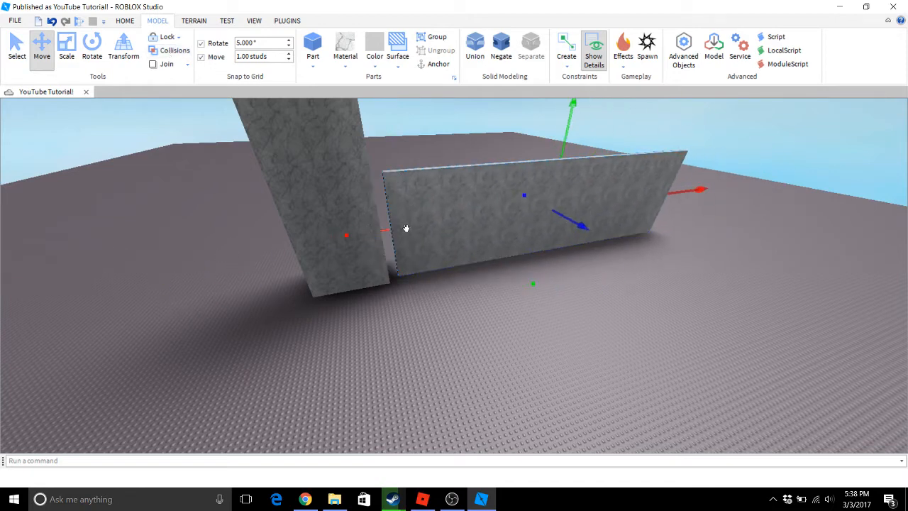
- Give the wall the Wood Planks material and color it bright green
left_click(345, 56)
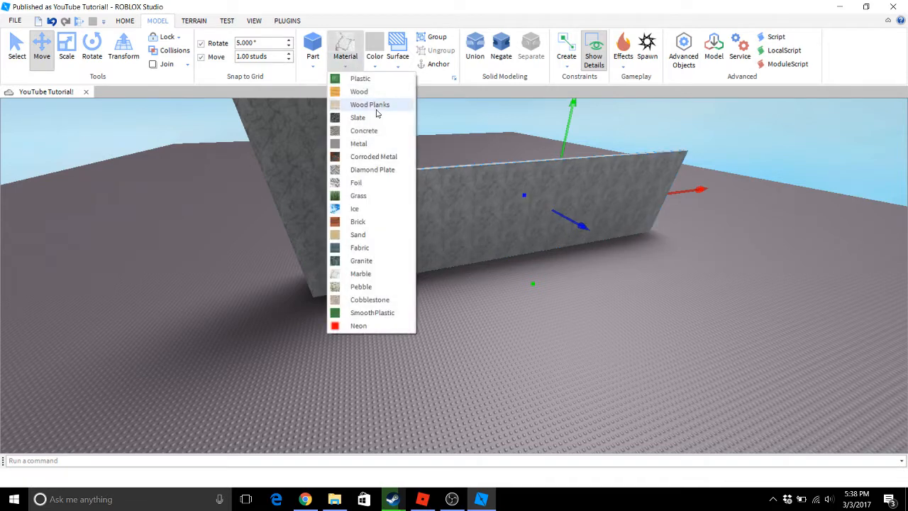
left_click(374, 108)
left_click(377, 63)
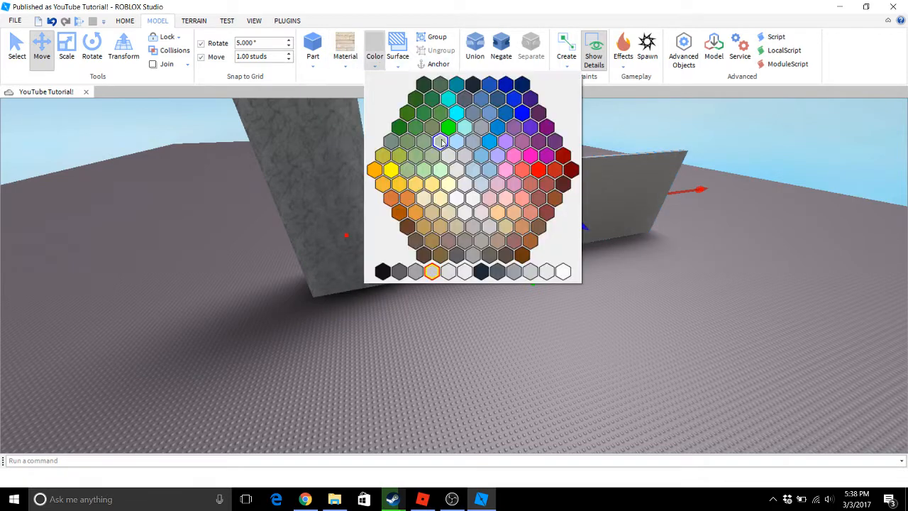
left_click(414, 128)
left_click(374, 59)
left_click(444, 134)
- Slide the green wall along the red axis through the marble block and view the overlap from several sides
left_click_drag(384, 231, 56, 289)
left_click(579, 238)
scroll(398, 230, "down", 2)
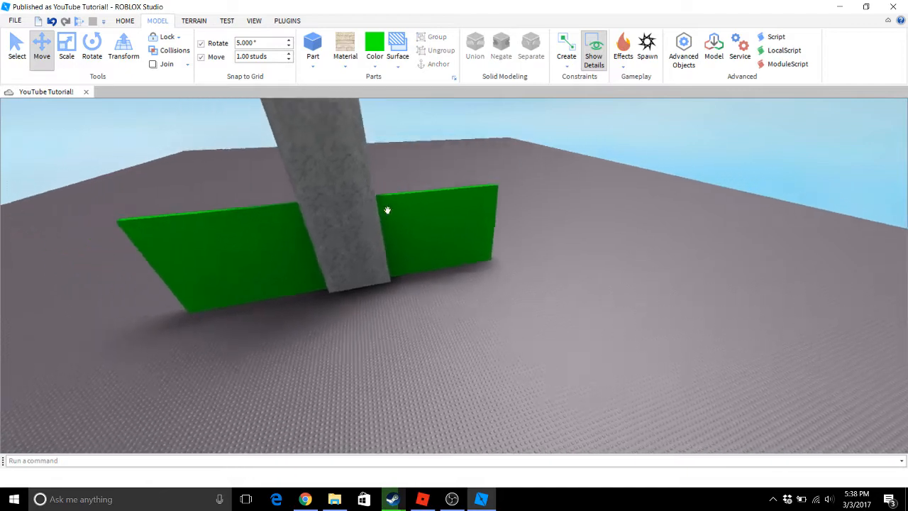
scroll(350, 203, "down", 2)
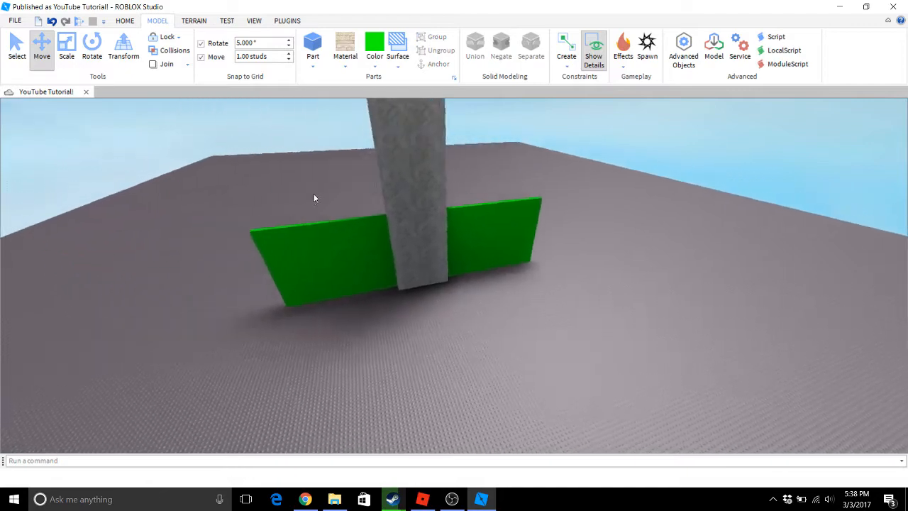
right_click_drag(314, 196, 294, 184)
left_click(306, 204)
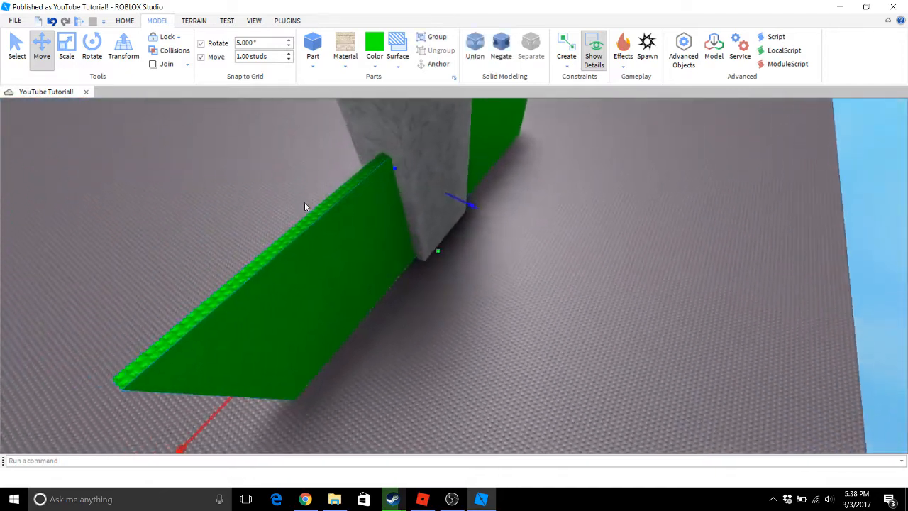
left_click(304, 206)
scroll(294, 184, "down", 5)
- Move the green wall along the red axis until it is clear of the marble block, and clear the selection
left_click(422, 286)
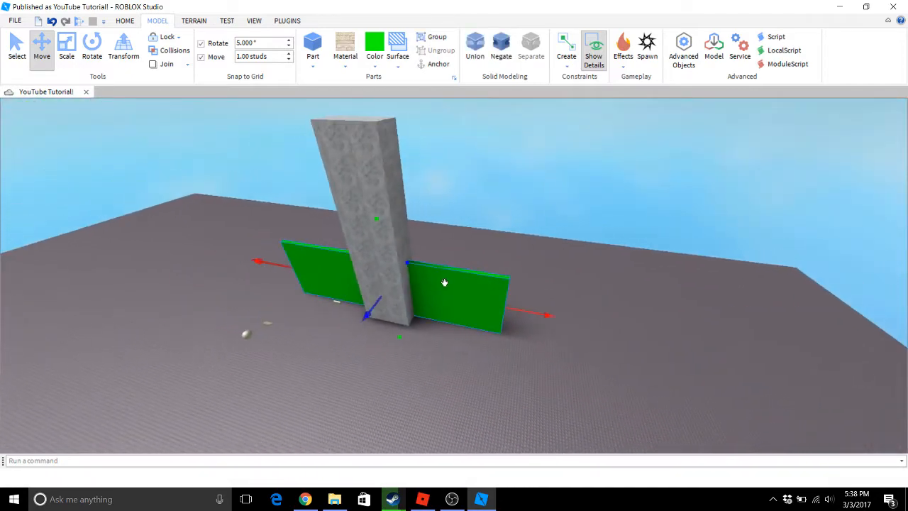
scroll(425, 283, "up", 5)
left_click_drag(372, 292, 666, 302)
key("d")
key("s")
key("w")
left_click(234, 181)
key("s")
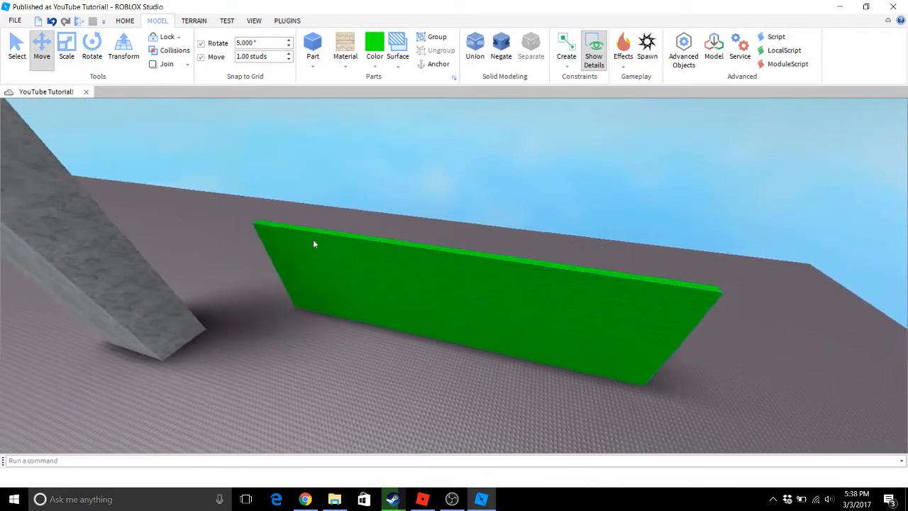
key("a")
- Insert a cylinder and relocate it from the top of the green wall to the open baseplate
left_click(315, 65)
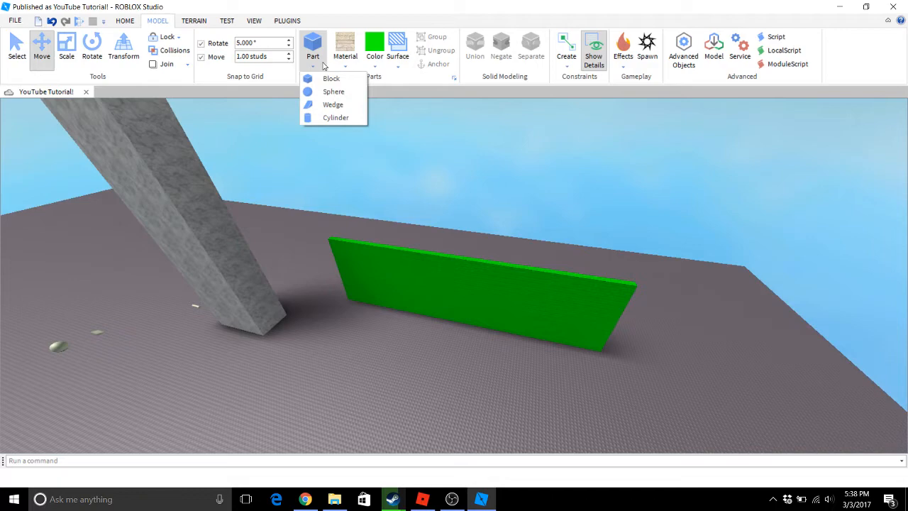
left_click(347, 118)
scroll(383, 149, "up", 5)
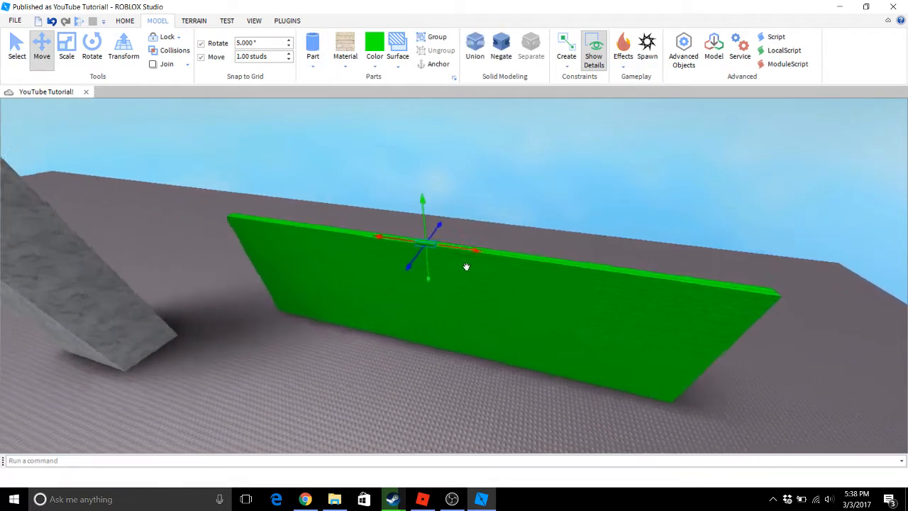
scroll(403, 143, "up", 3)
left_click_drag(363, 171, 249, 277)
right_click_drag(261, 247, 249, 278)
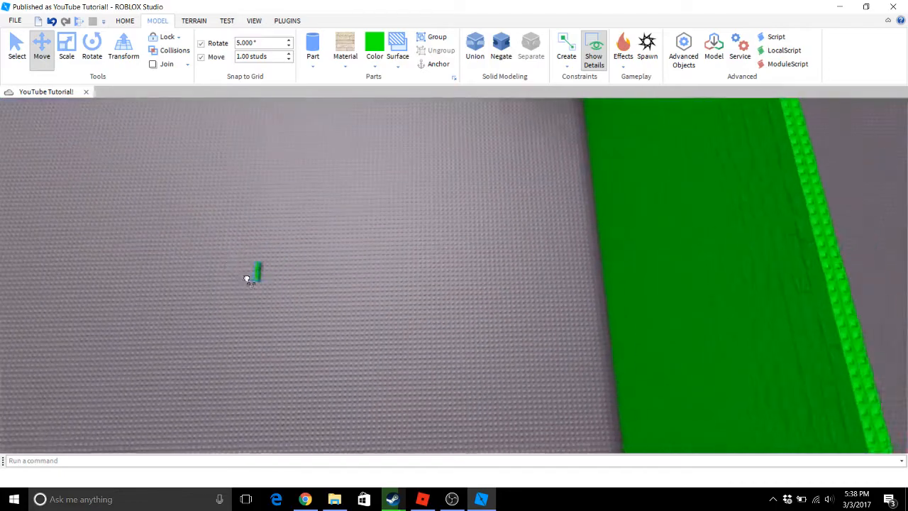
- Focus the view on the new cylinder and color it dark brown
key("f")
key("s")
key("a")
key("d")
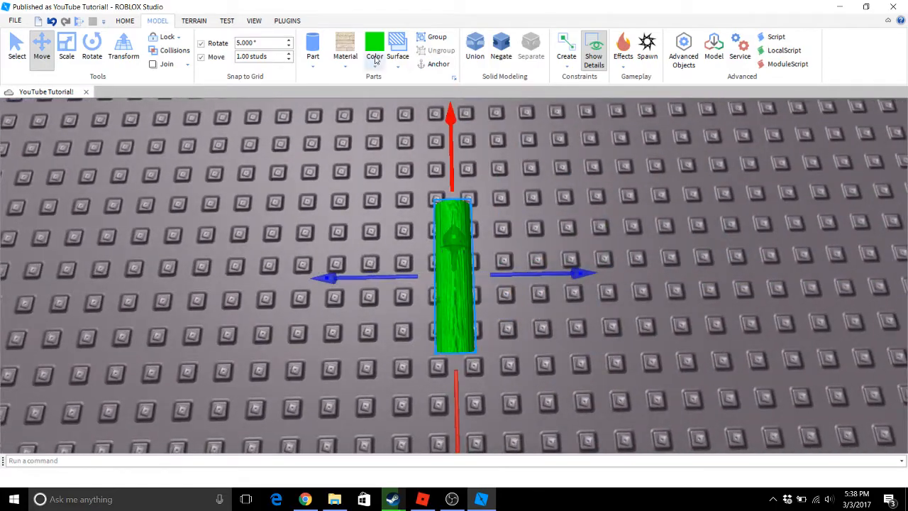
left_click(375, 61)
left_click(521, 254)
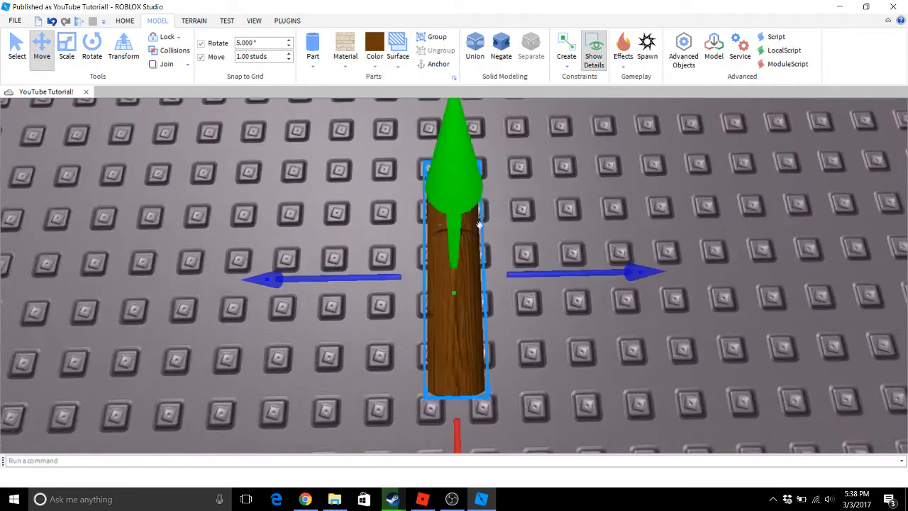
- Set the brown cylinder's material to Wood and clear the selection
left_click(449, 266)
left_click(345, 61)
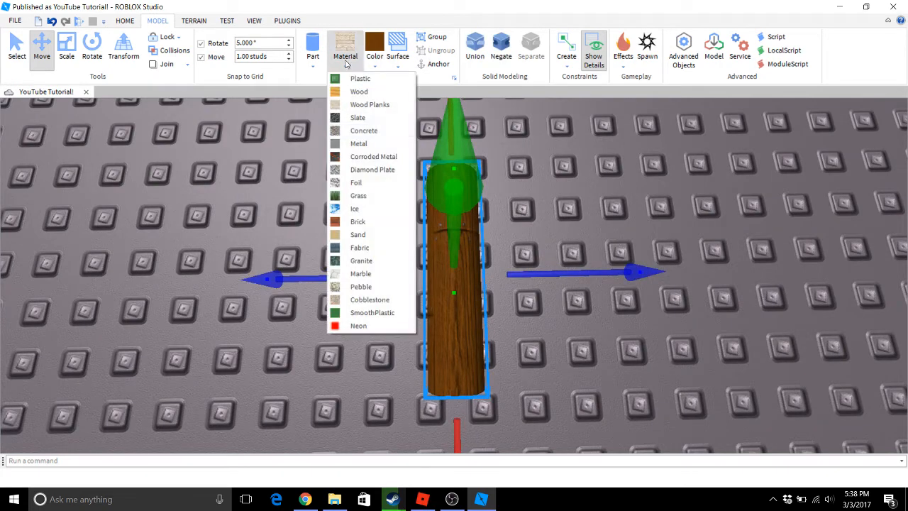
left_click(379, 92)
left_click(538, 184)
right_click_drag(538, 183, 524, 192)
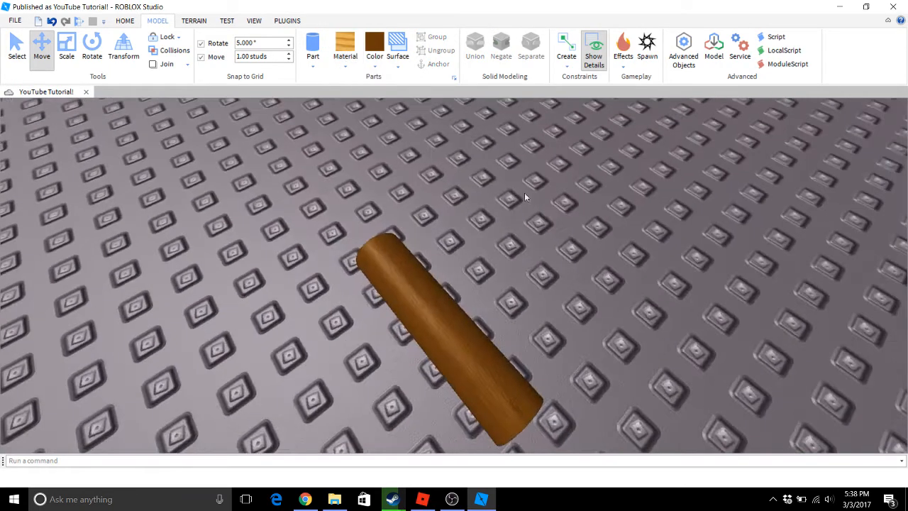
- Select the wooden cylinder, activate the Rotate tool, turn the cylinder on the baseplate, and deselect it
left_click(456, 302)
right_click_drag(456, 301, 451, 297)
scroll(451, 297, "down", 3)
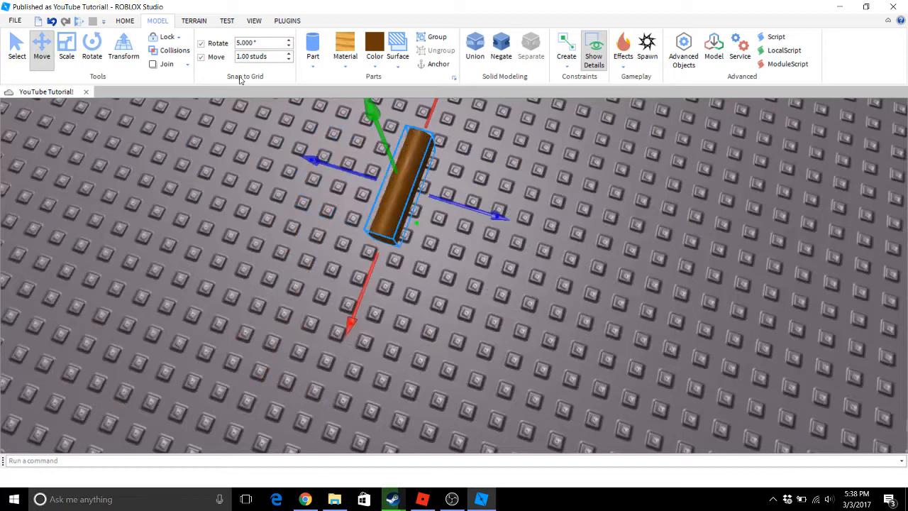
left_click(97, 56)
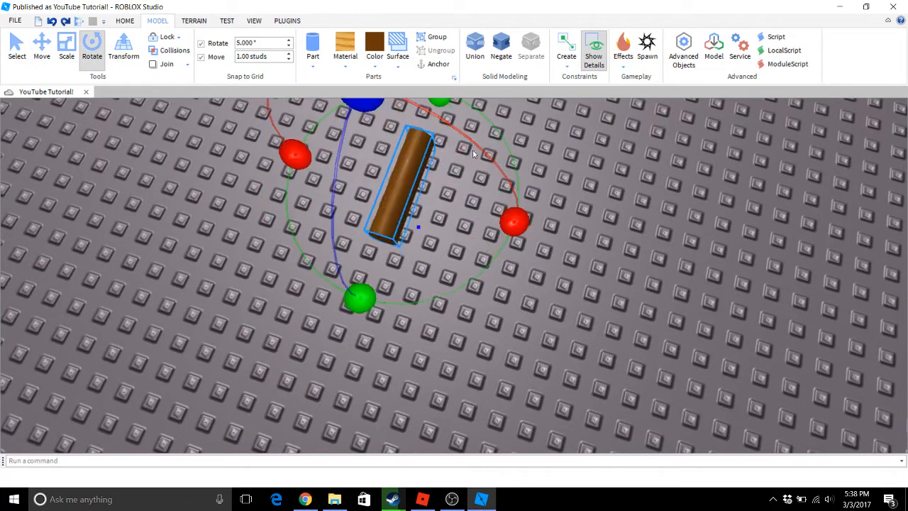
right_click_drag(474, 124, 473, 124)
left_click_drag(469, 218, 515, 245)
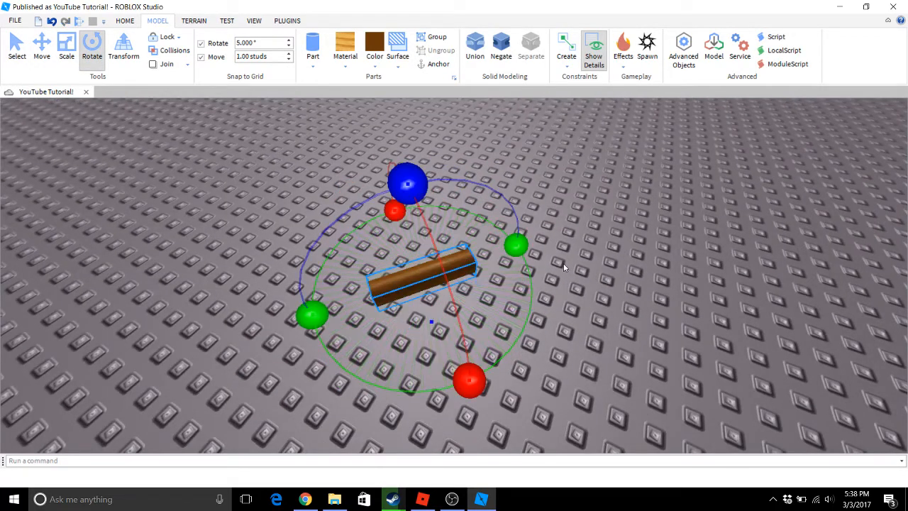
left_click(498, 294)
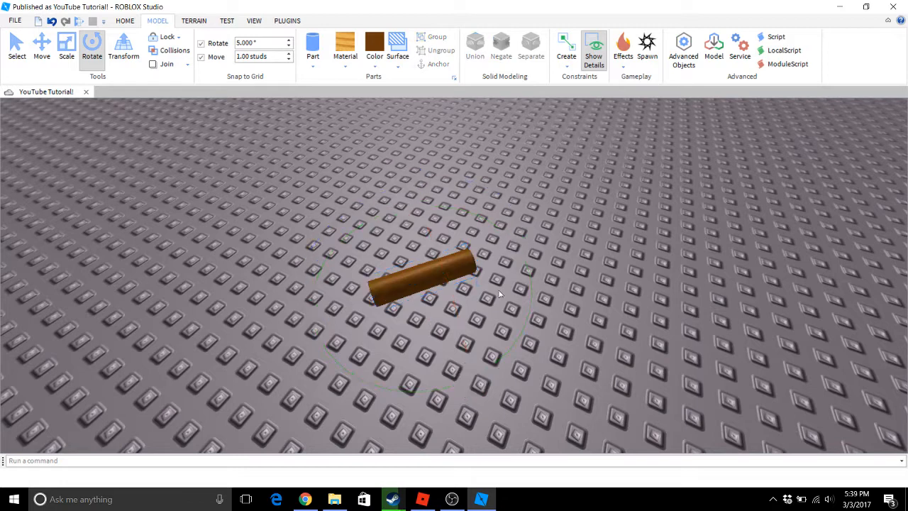
- Copy the wooden cylinder and paste a duplicate into the place
left_click(426, 268)
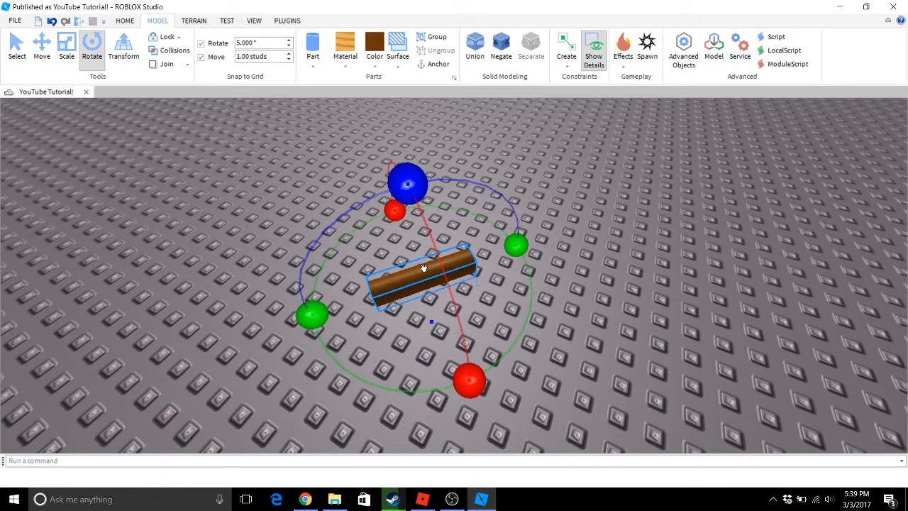
right_click(436, 240)
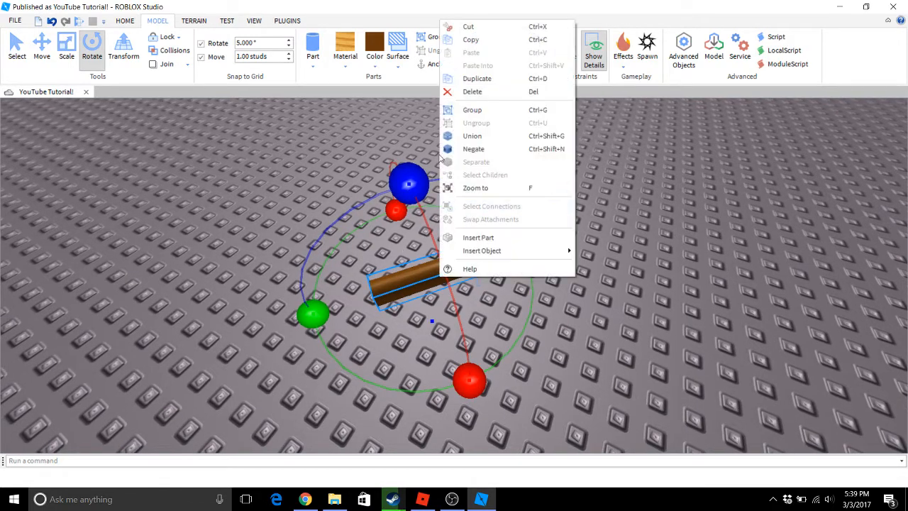
left_click(470, 39)
left_click(294, 184)
right_click(294, 184)
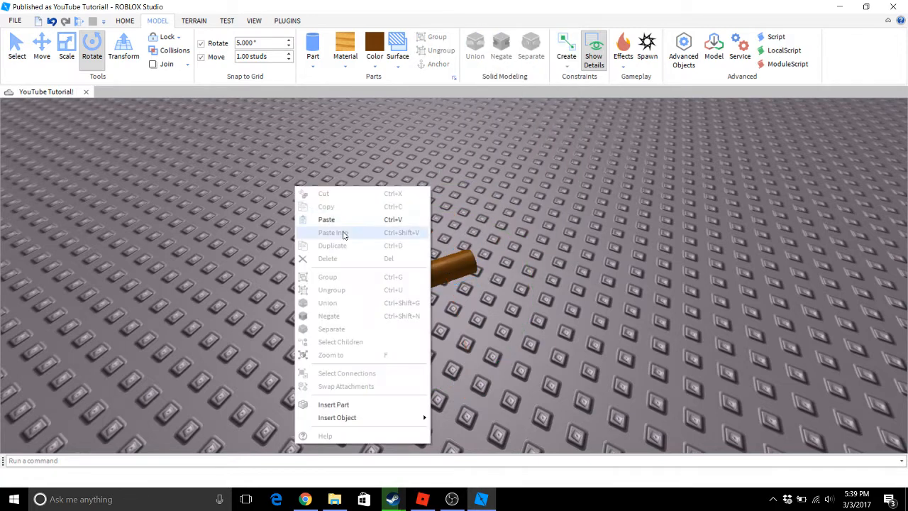
left_click(341, 219)
- Lay the pasted cylinder crosswise over the original and delete it
left_click(557, 270)
mouse_move(438, 257)
left_mouse_down()
mouse_move(450, 286)
mouse_move(437, 266)
mouse_move(441, 243)
left_mouse_up()
key("ctrl+r")
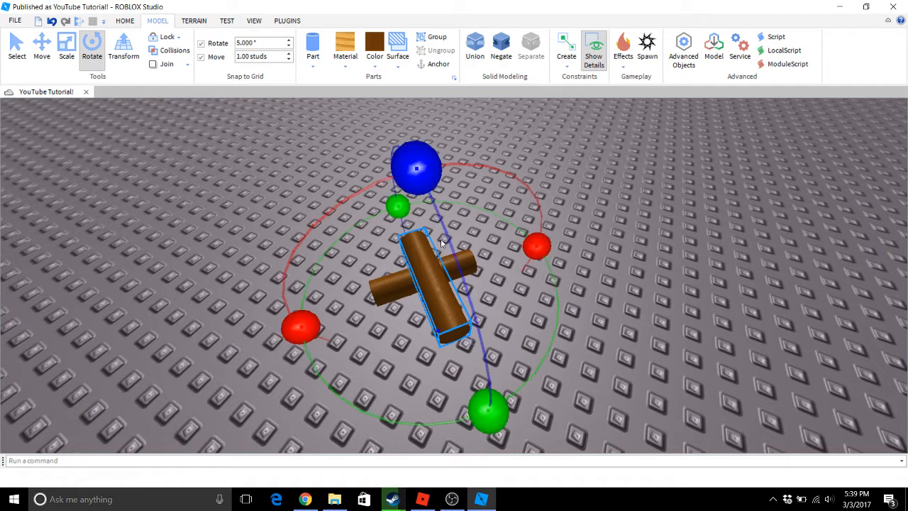
key("Delete")
- Duplicate the wooden cylinder, rotate the copy crosswise over the original, and clear the selection
left_click(436, 265)
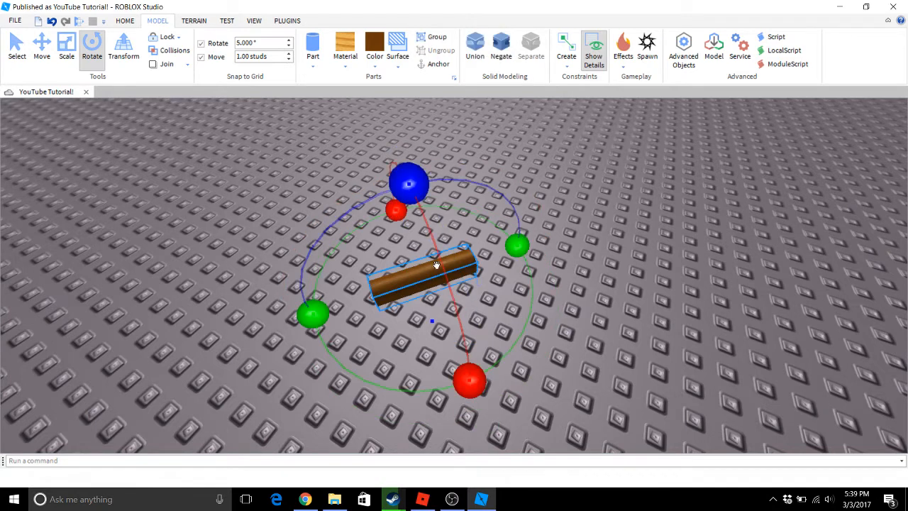
right_click(426, 271)
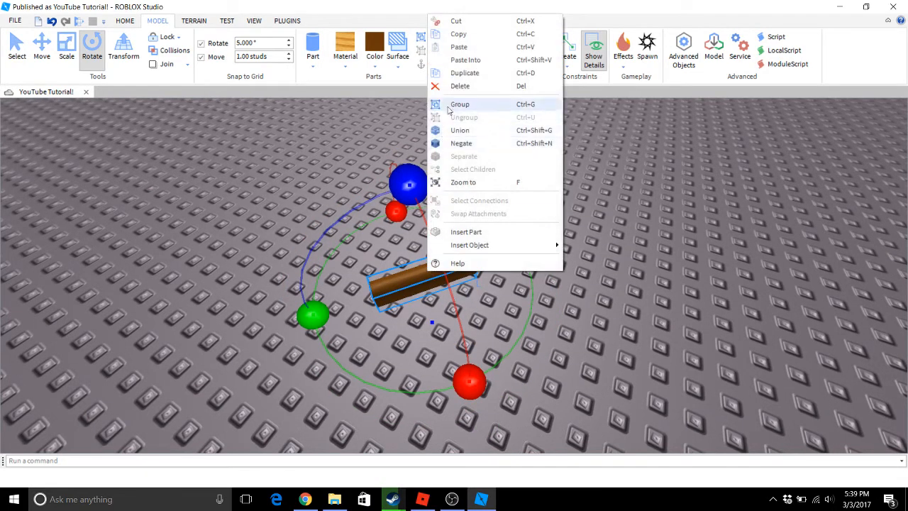
left_click(461, 73)
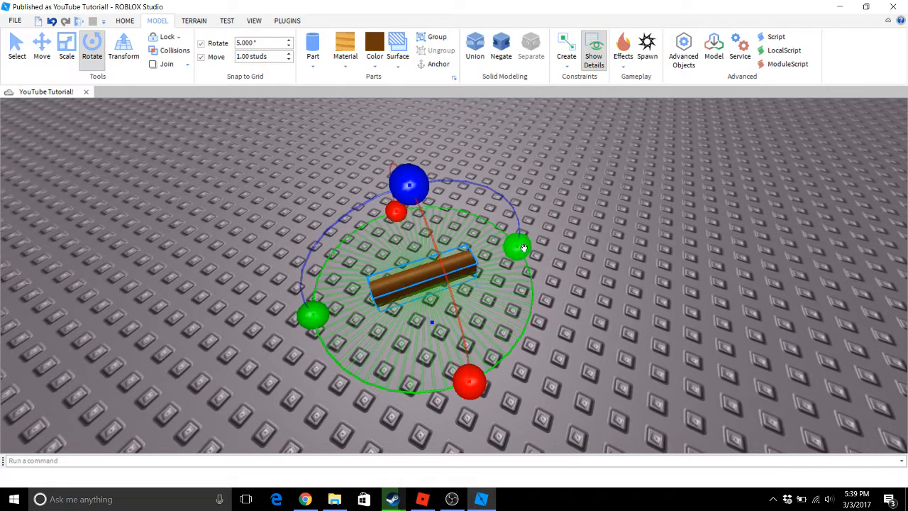
left_click_drag(523, 247, 395, 208)
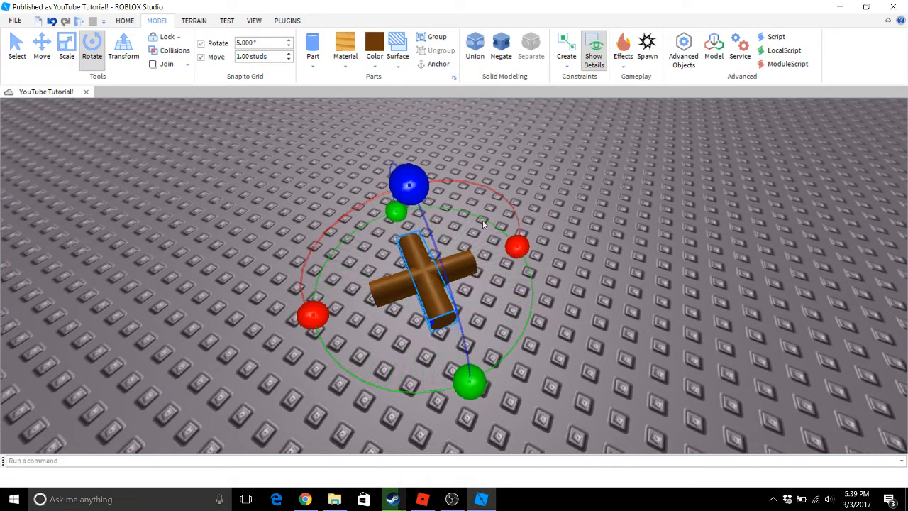
left_click(555, 257)
- Add further duplicates of the crossed wooden cylinders, rotating them about the shared center to form an eight-spoked log star
right_click_drag(556, 255, 518, 290)
scroll(479, 199, "down", 4)
scroll(480, 202, "up", 4)
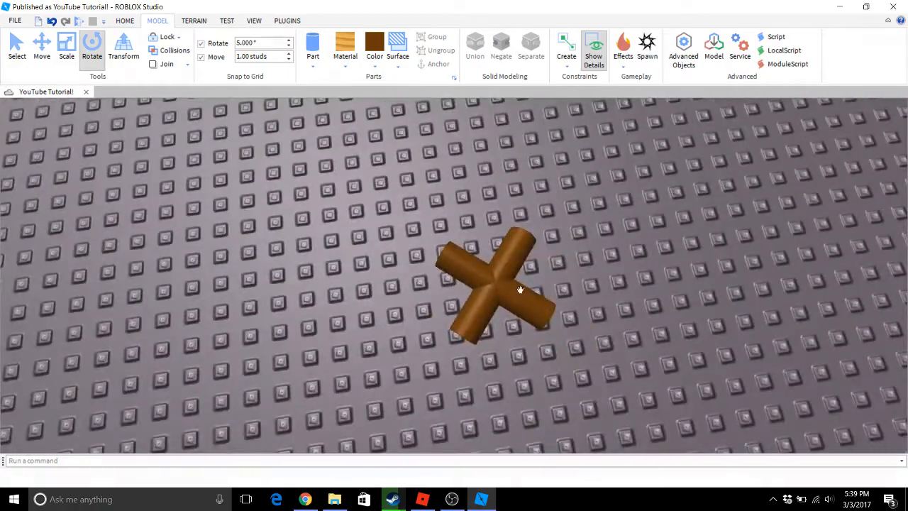
left_click(520, 295)
left_click(565, 262)
key("a")
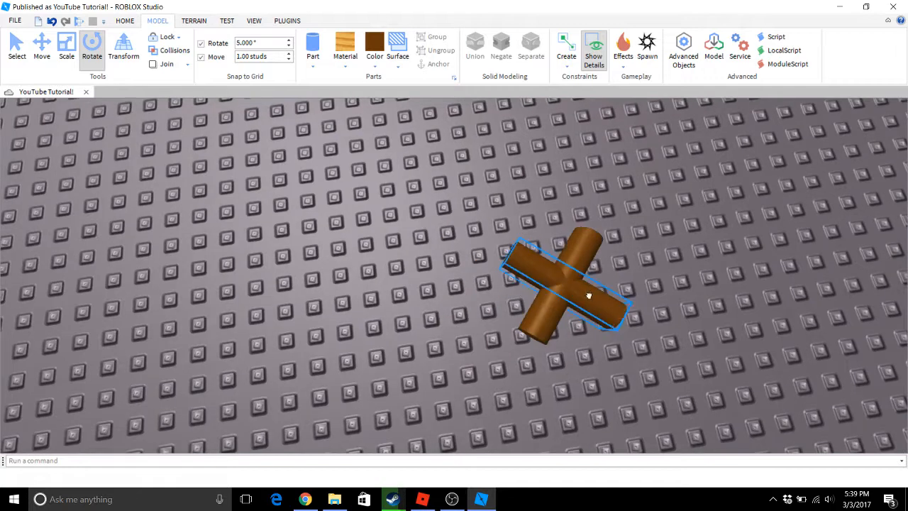
left_click(589, 294)
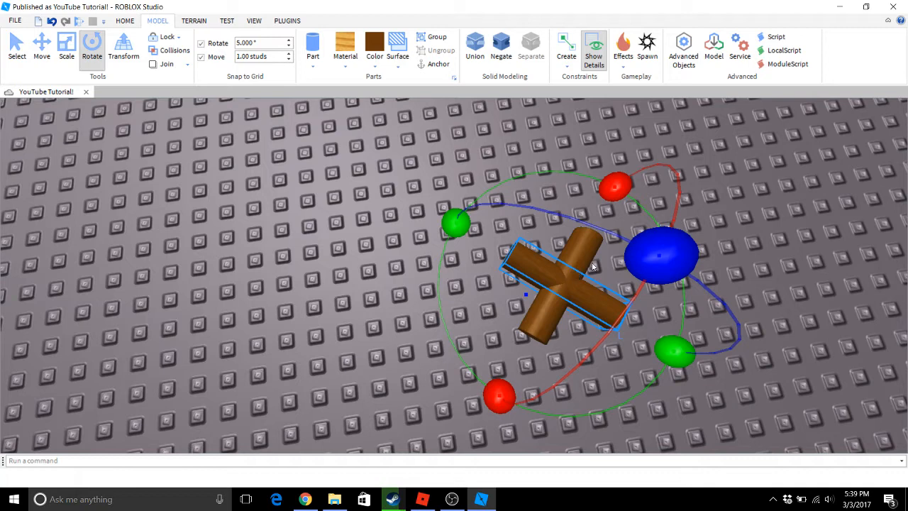
left_click_drag(466, 218, 697, 271)
key("d")
left_click(710, 249)
scroll(537, 269, "up", 5)
scroll(519, 282, "down", 4)
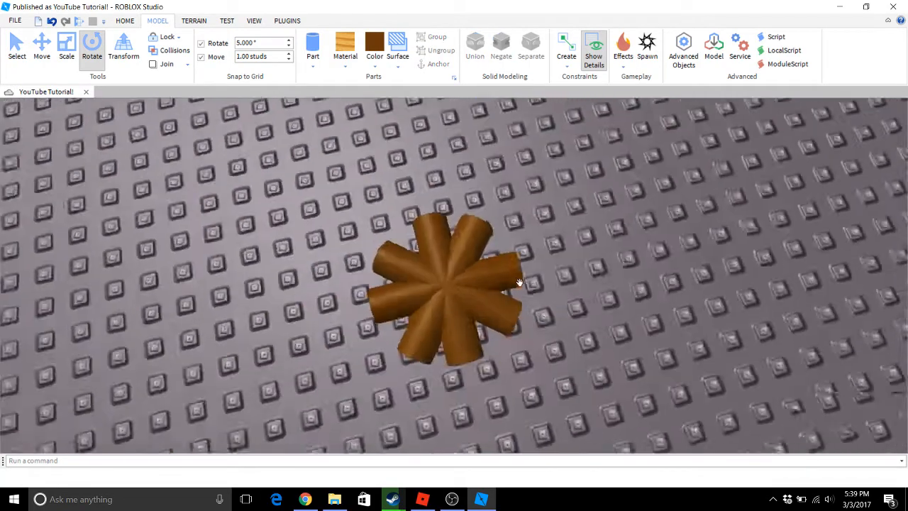
- Examine the surrounding place, including the green wall, the marble pillar and the baseplate, and return to the logs
scroll(520, 282, "down", 3)
right_click_drag(519, 282, 519, 282)
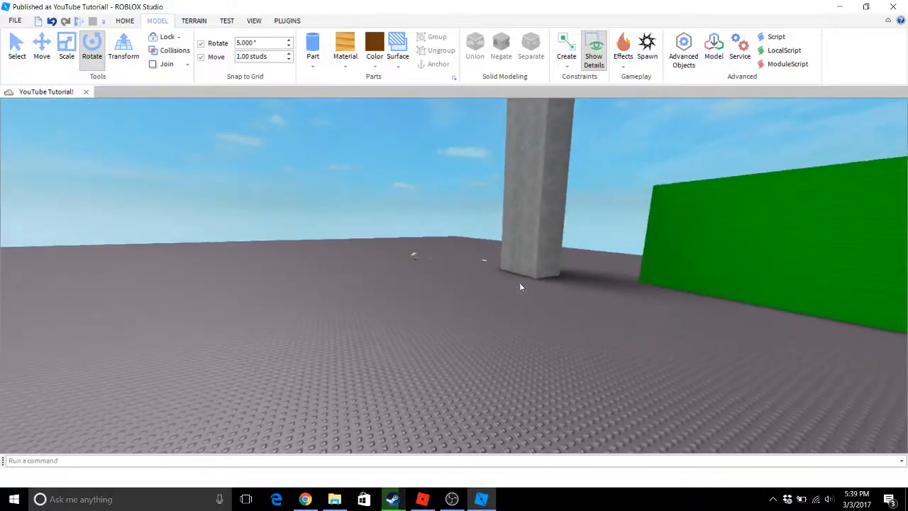
key("f")
left_click(586, 349)
scroll(585, 356, "down", 5)
right_click_drag(586, 358, 529, 272)
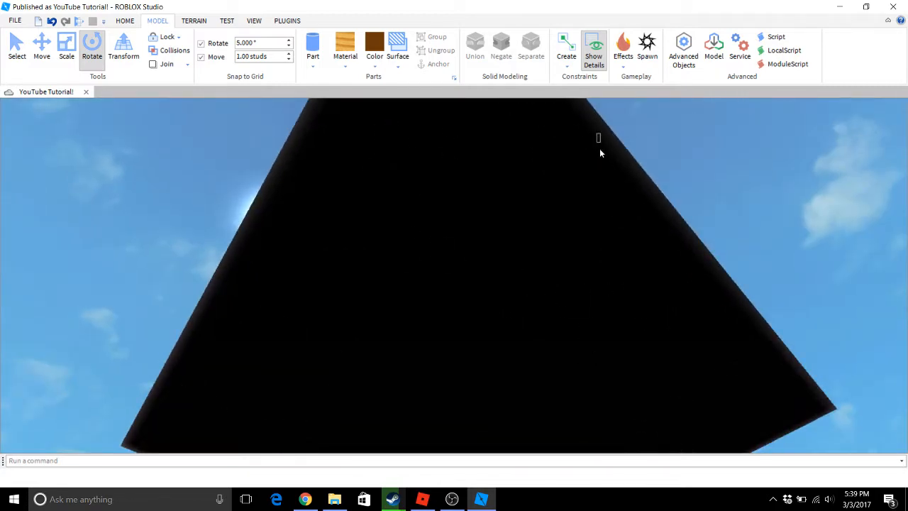
scroll(486, 305, "up", 5)
right_click_drag(486, 304, 520, 193)
scroll(466, 121, "down", 2)
scroll(525, 163, "up", 5)
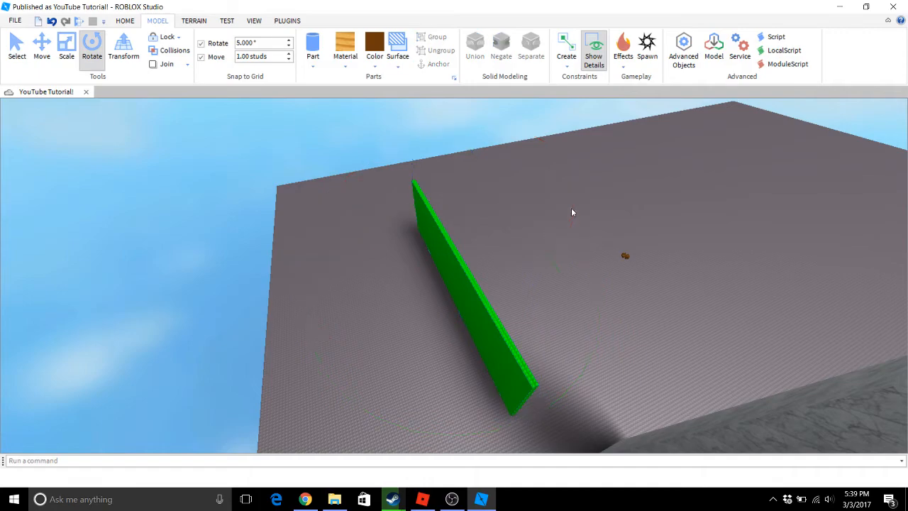
scroll(571, 212, "up", 5)
right_click_drag(571, 209, 569, 229)
scroll(569, 229, "up", 4)
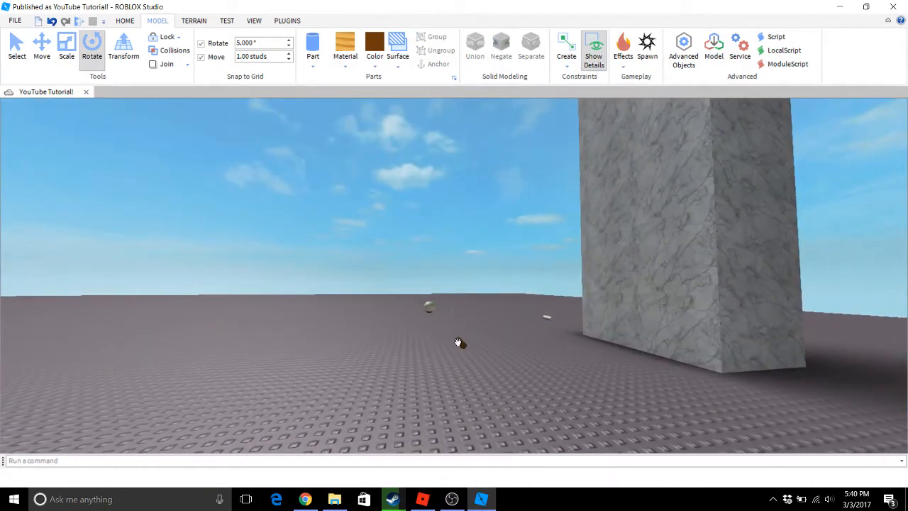
- Drag a wooden log across the baseplate and place it on top of the log star
left_click_drag(458, 343, 393, 390)
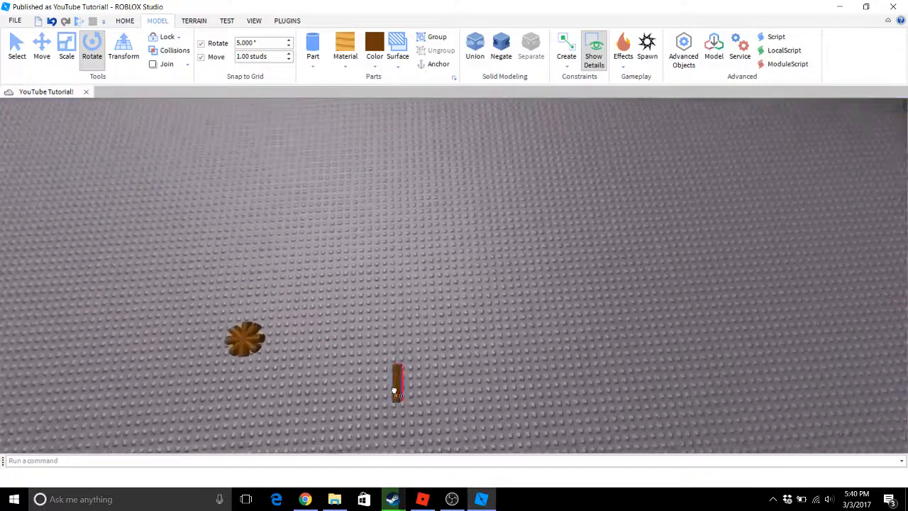
right_click_drag(393, 390, 394, 390)
scroll(394, 390, "up", 2)
left_click_drag(363, 268, 363, 268)
key("d")
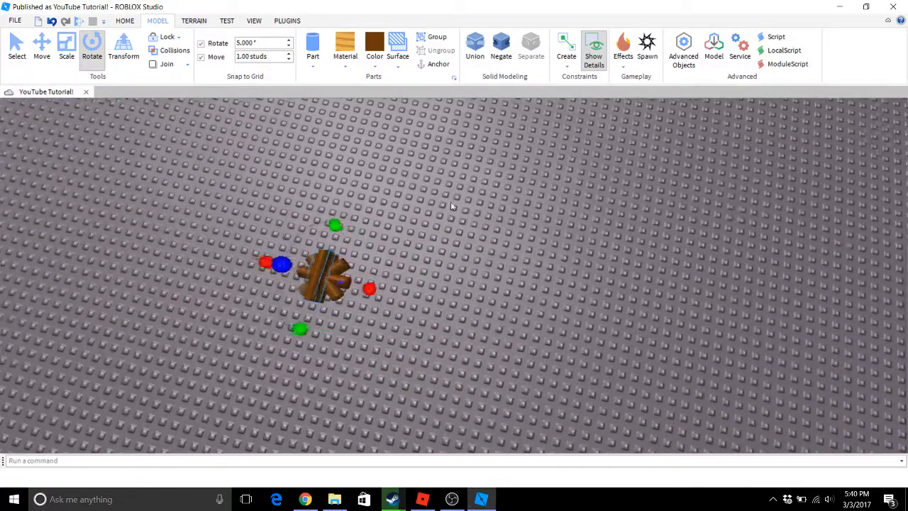
- Lower the top log vertically with the Move tool so that it sinks into the log star
scroll(363, 268, "up", 2)
left_click(46, 59)
scroll(399, 265, "up", 3)
right_click_drag(399, 265, 432, 331)
scroll(397, 265, "down", 2)
scroll(397, 264, "up", 3)
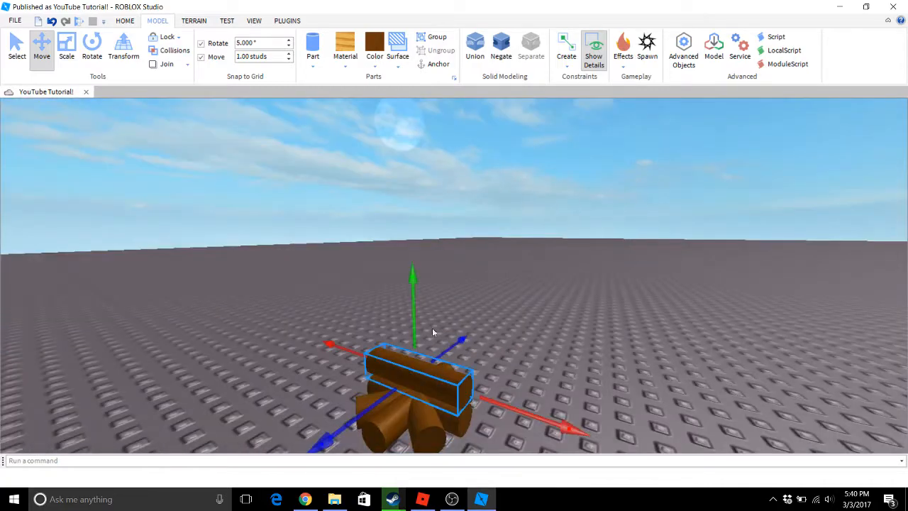
left_click_drag(411, 312, 414, 342)
key("d")
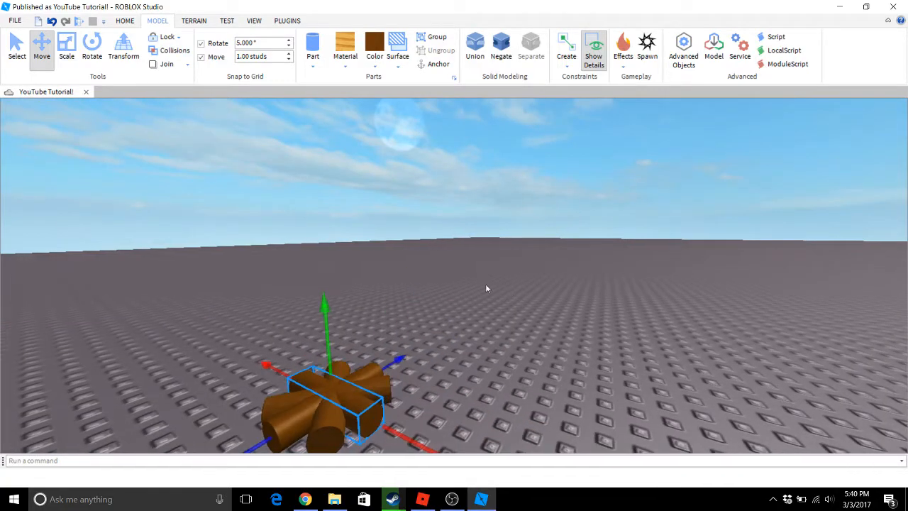
- Add a fire effect to the selected log in the star and clear the selection
left_click(631, 67)
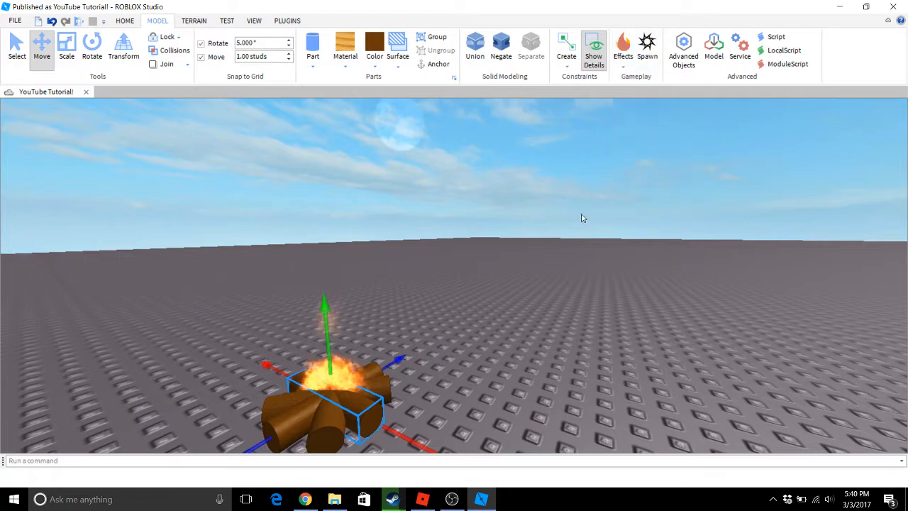
left_click(582, 215)
right_click_drag(582, 228, 583, 228)
left_click_drag(570, 159, 323, 366)
left_click(339, 314)
right_click_drag(338, 314, 338, 314)
scroll(338, 314, "up", 3)
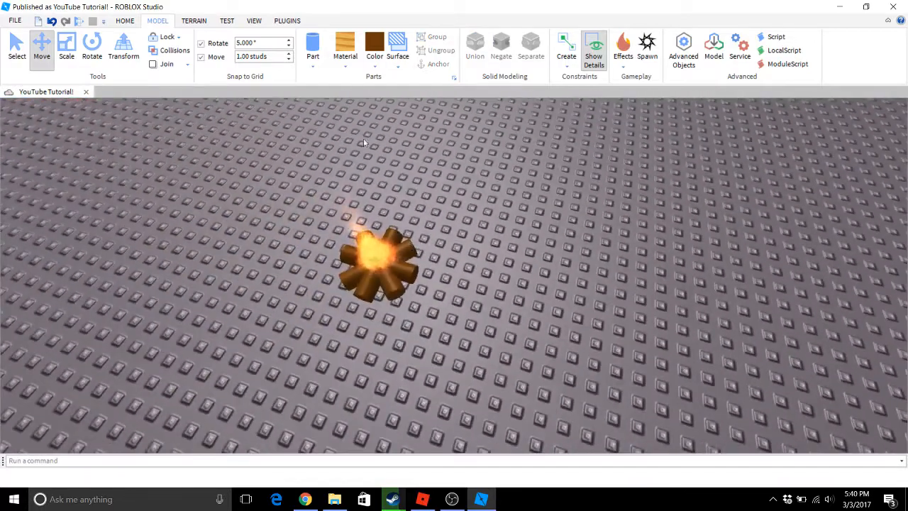
- Insert another cylinder beside the campfire and set its material to Wood
scroll(444, 289, "up", 2)
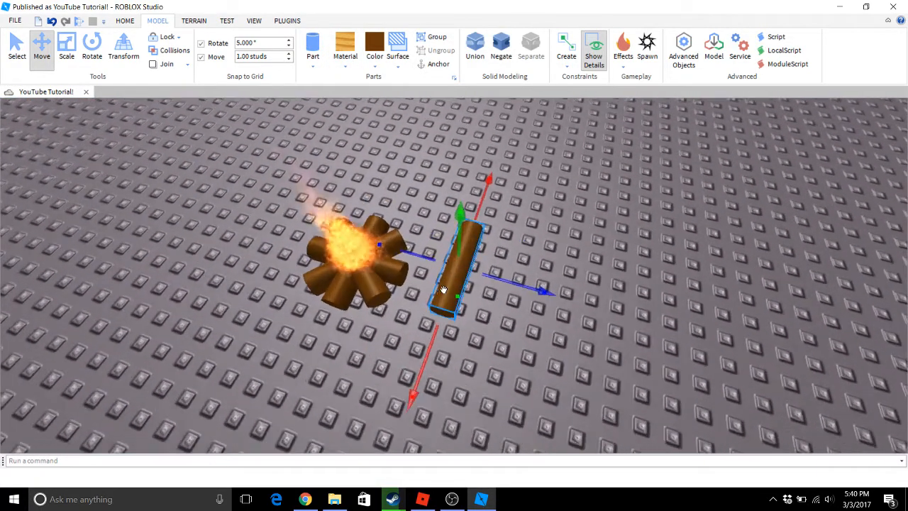
left_click(345, 57)
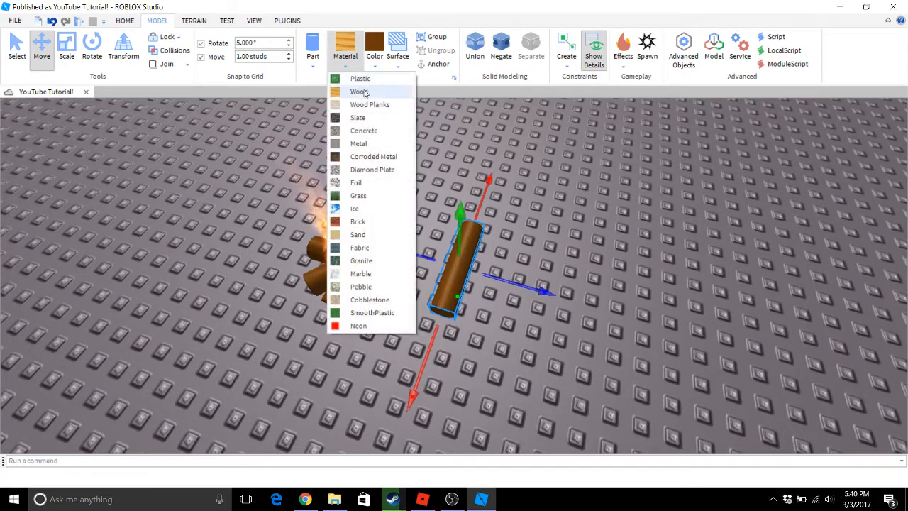
left_click(360, 91)
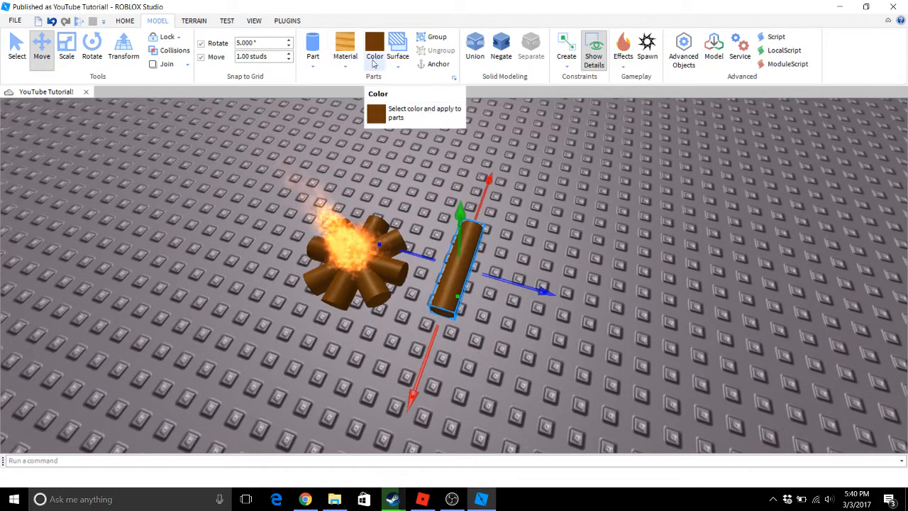
- Color the new cylinder grey and set its material to Concrete
left_click(344, 57)
left_click(371, 65)
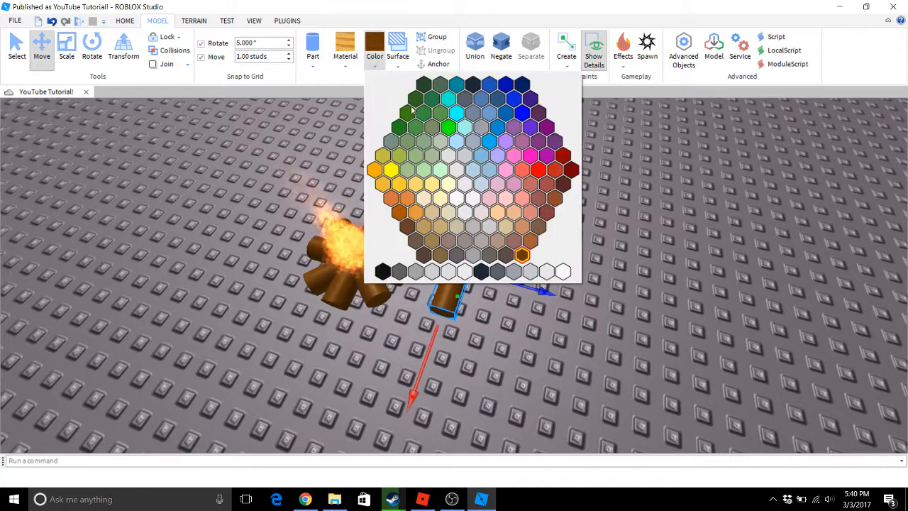
left_click(426, 269)
left_click(357, 65)
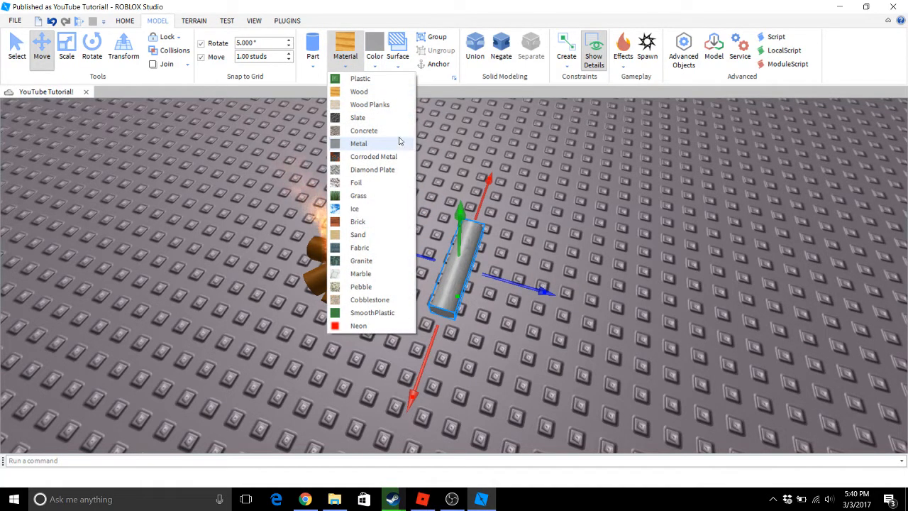
left_click(394, 135)
- Delete the grey cylinder, insert a block part beside the campfire in its place, and clear the selection
left_click(519, 223)
scroll(519, 222, "up", 2)
left_click(474, 234)
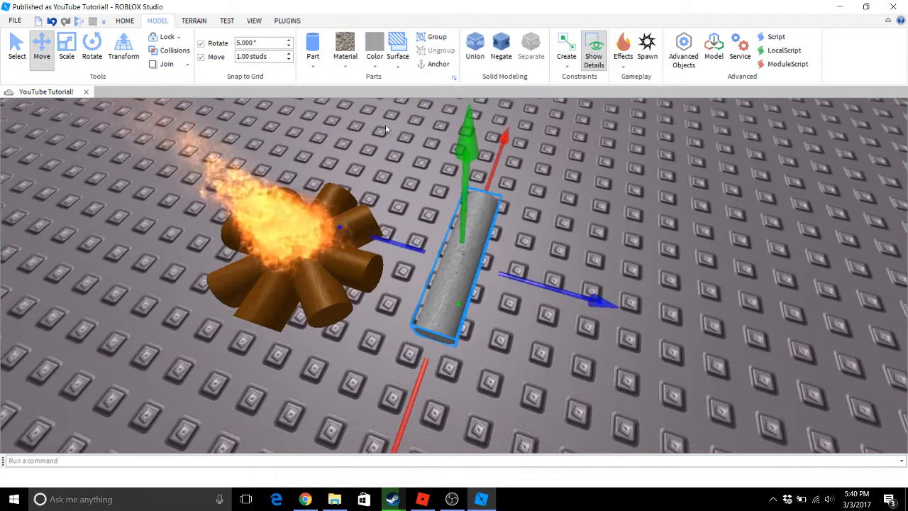
key("Delete")
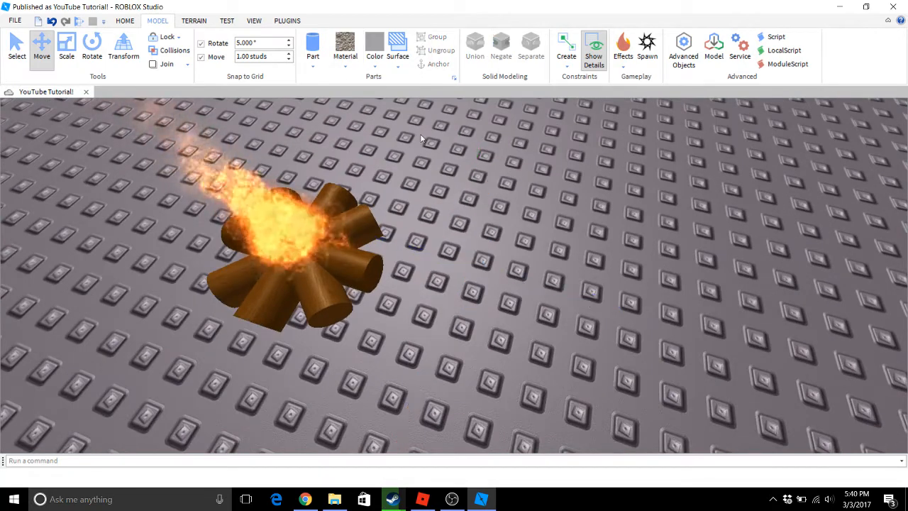
left_click(313, 66)
left_click(327, 81)
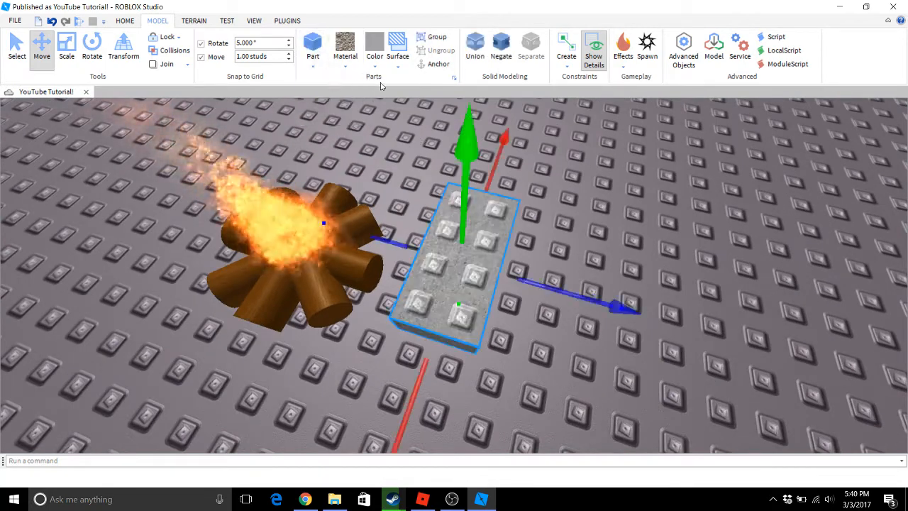
left_click(598, 248)
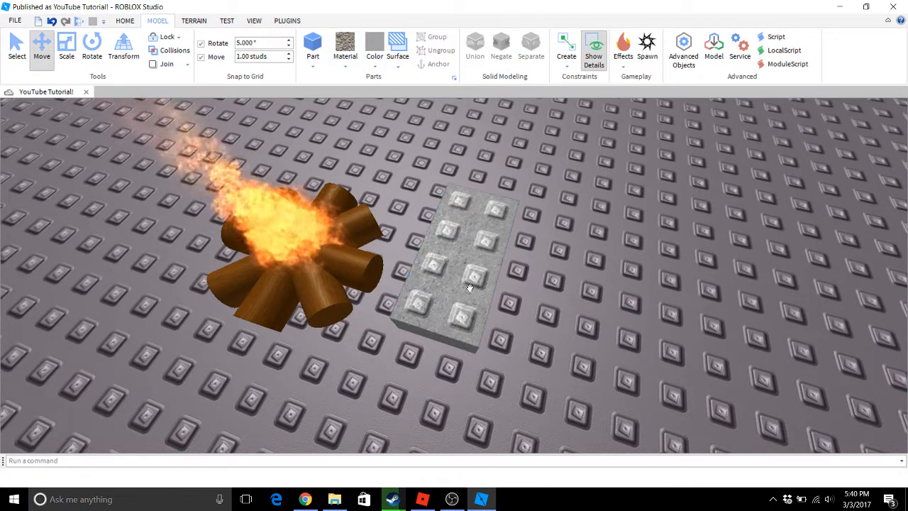
- Shift the concrete block along the baseplate and apply a smooth surface to its studded top
left_click_drag(466, 286, 451, 324)
left_click(398, 66)
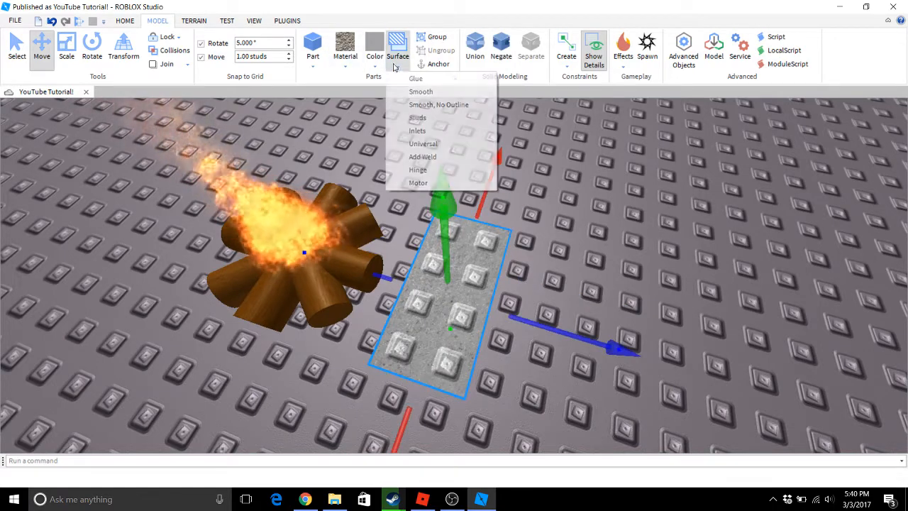
left_click(434, 99)
left_click(502, 244)
- Activate the Scale tool for the concrete block and set the Move snap increment to 0.50 studs
key("d")
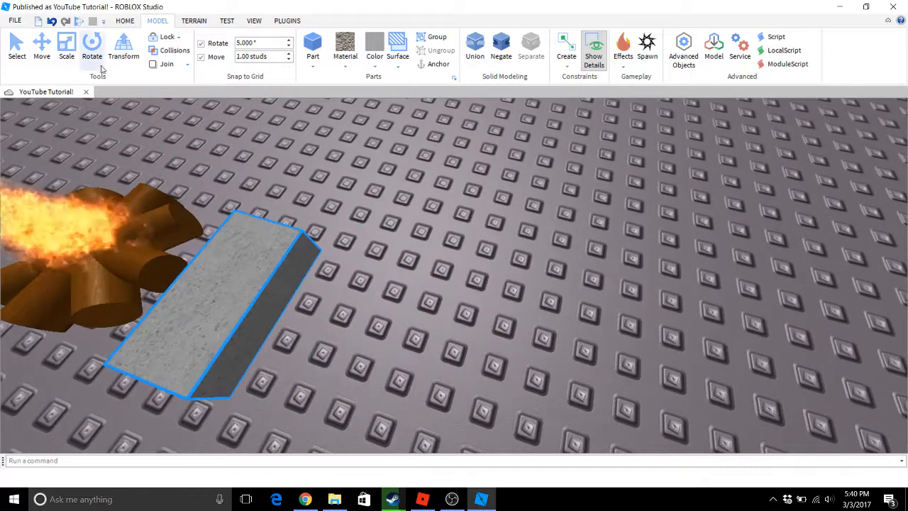
key("a")
left_click(66, 57)
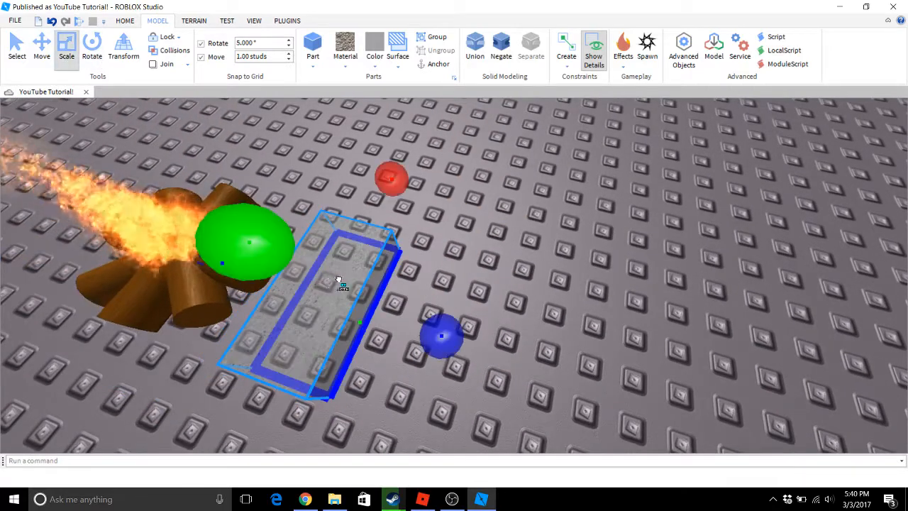
left_click(246, 57)
key("shift+Left")
key("shift+Left")
key("shift+Left")
key("Right")
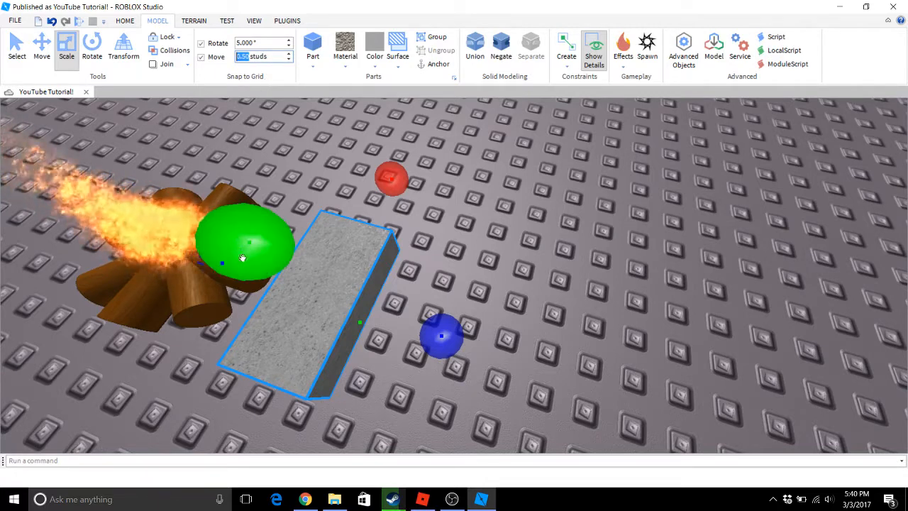
- Scale the concrete block down in height to make a thinner slab, keeping it selected
left_click_drag(243, 258, 373, 301)
left_click(506, 268)
right_click_drag(505, 267, 385, 271)
left_click(335, 272)
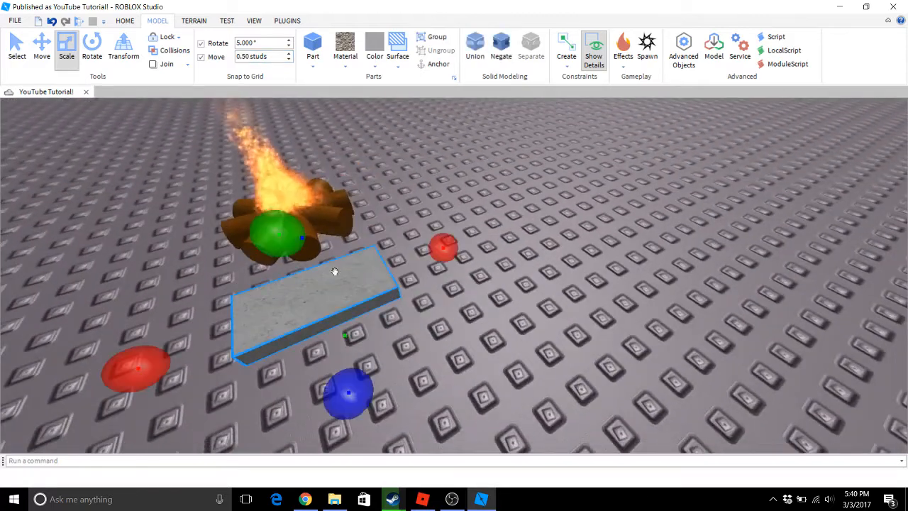
- Scale the concrete slab wider so it extends beneath the campfire, and activate the Move tool to reposition it
left_click_drag(335, 271, 322, 258)
middle_click_drag(322, 257, 487, 228)
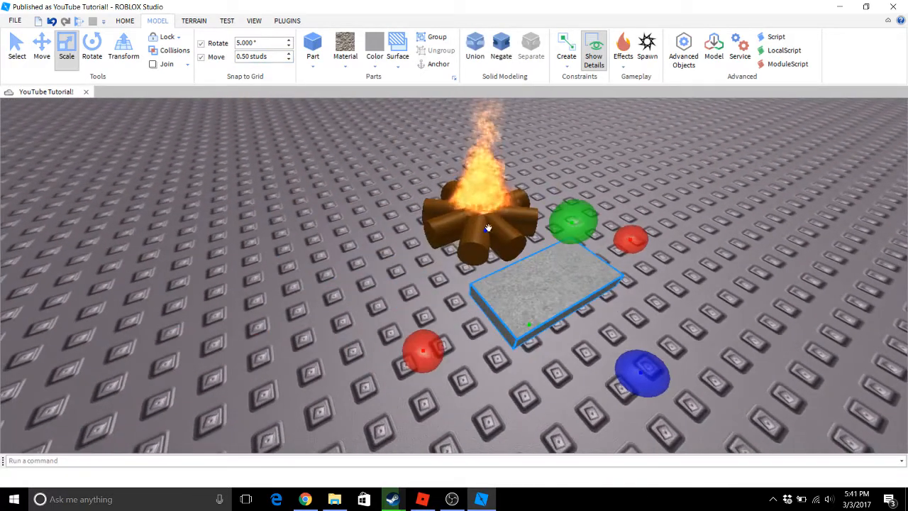
left_click_drag(488, 227, 404, 153)
key("a")
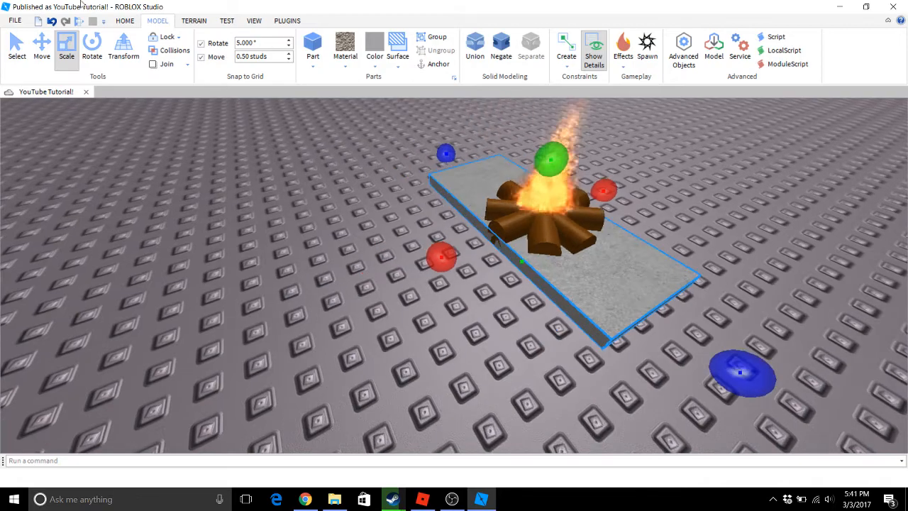
left_click(42, 46)
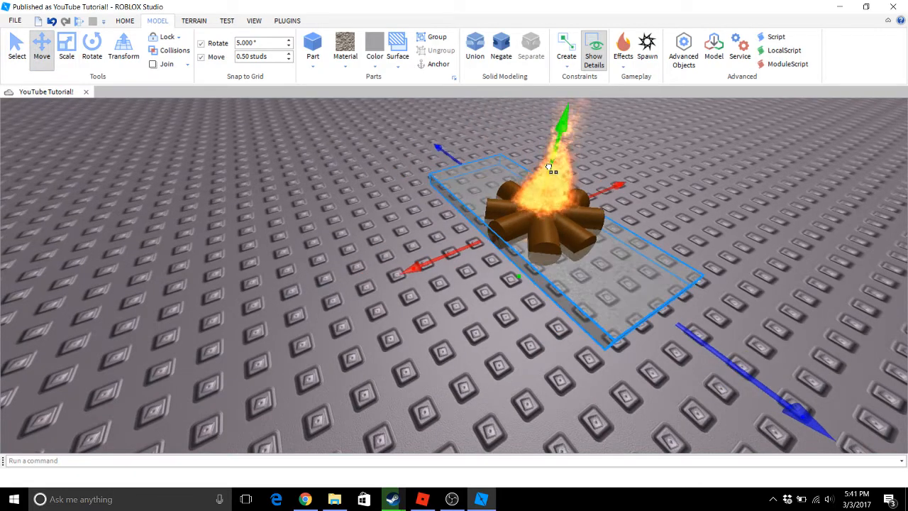
- Look over the campfire on its glass slab and the surrounding baseplate from several distances and angles
left_click_drag(549, 167, 551, 178)
left_click(729, 209)
key("d")
right_click_drag(581, 222, 563, 228)
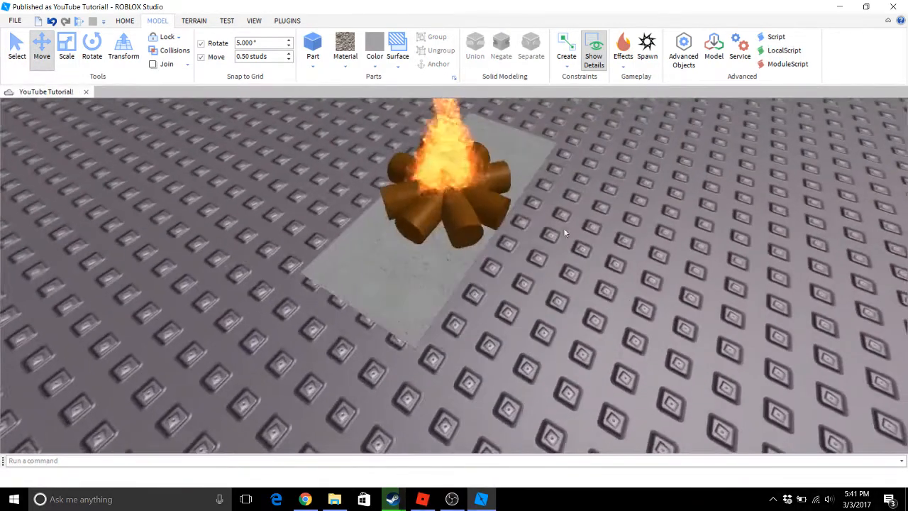
key("d")
scroll(600, 298, "down", 6)
key("a")
scroll(556, 299, "up", 3)
right_click_drag(557, 300, 551, 294)
scroll(557, 295, "up", 5)
scroll(555, 293, "down", 8)
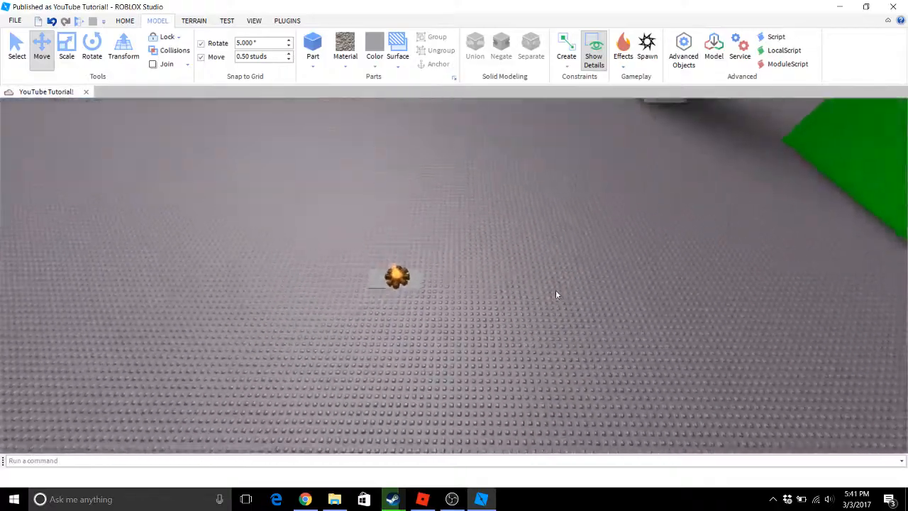
scroll(556, 290, "down", 5)
scroll(551, 293, "up", 3)
scroll(552, 294, "up", 5)
key("d")
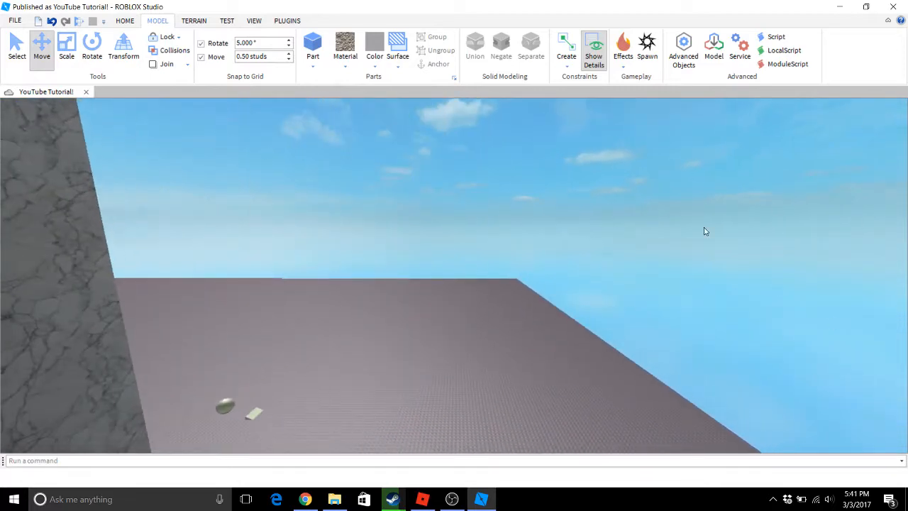
right_click_drag(292, 192, 293, 192)
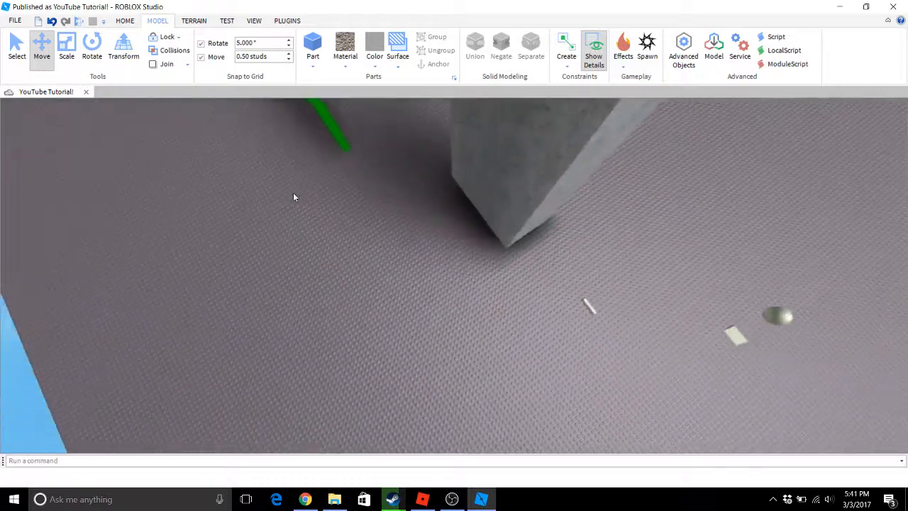
key("s")
key("a")
- Show the Explorer, Properties and Toolbox panels and dock them together as one tabbed group beside the viewport
left_click(255, 22)
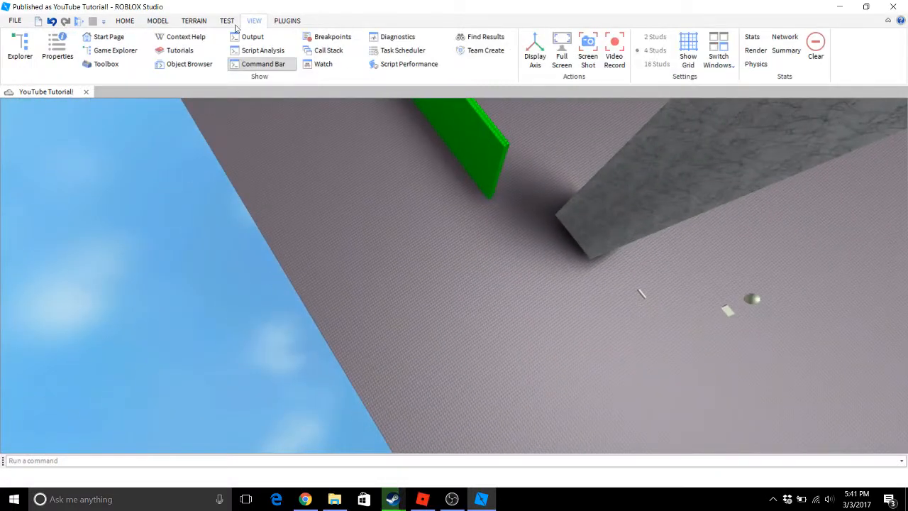
left_click(21, 50)
left_click(58, 48)
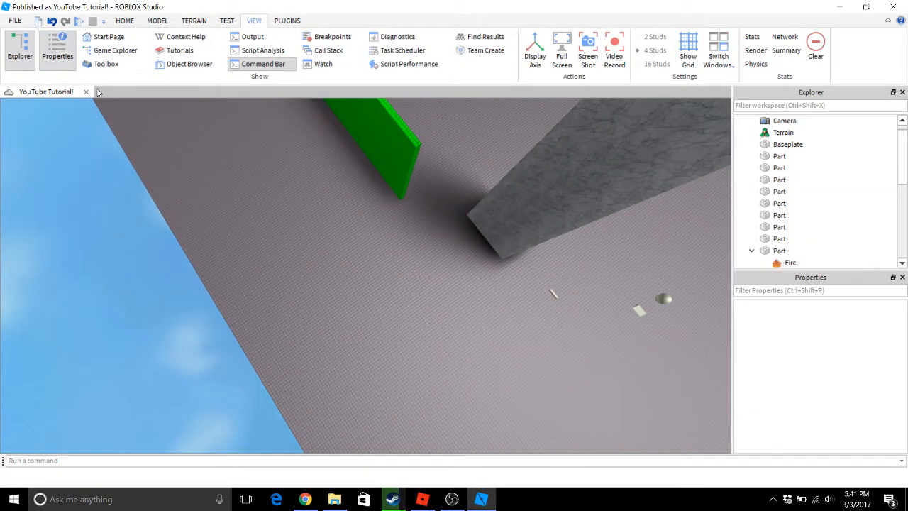
left_click(105, 64)
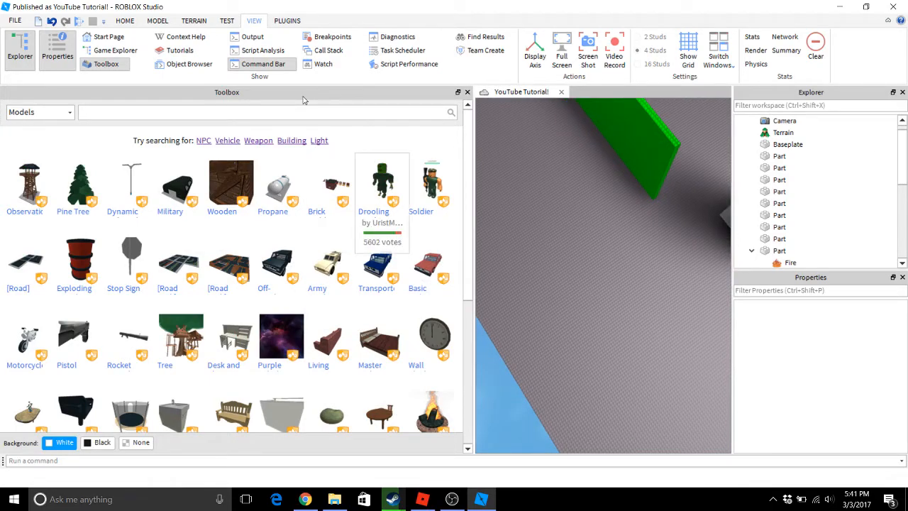
left_click_drag(301, 95, 804, 402)
left_click_drag(764, 98, 787, 301)
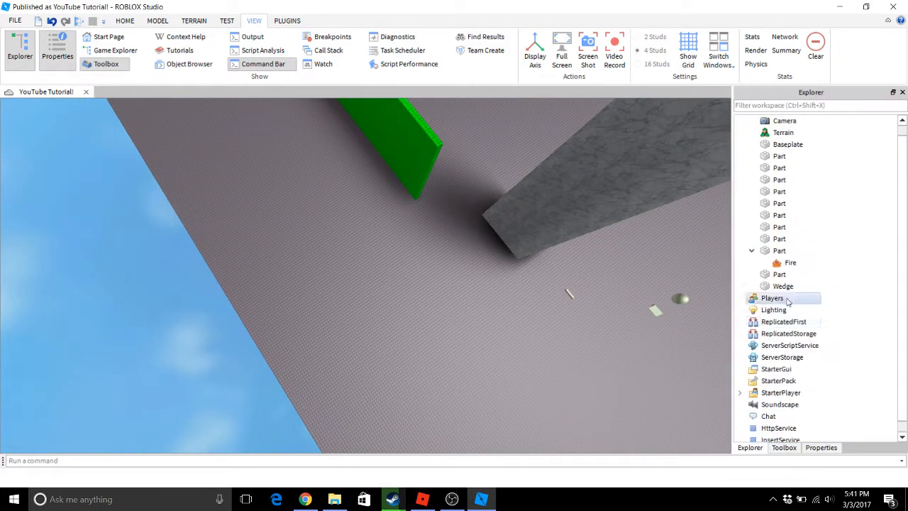
- Check the docked Properties and Toolbox panels, return to the Explorer and collapse the part containing Fire
left_click(821, 447)
left_click(783, 447)
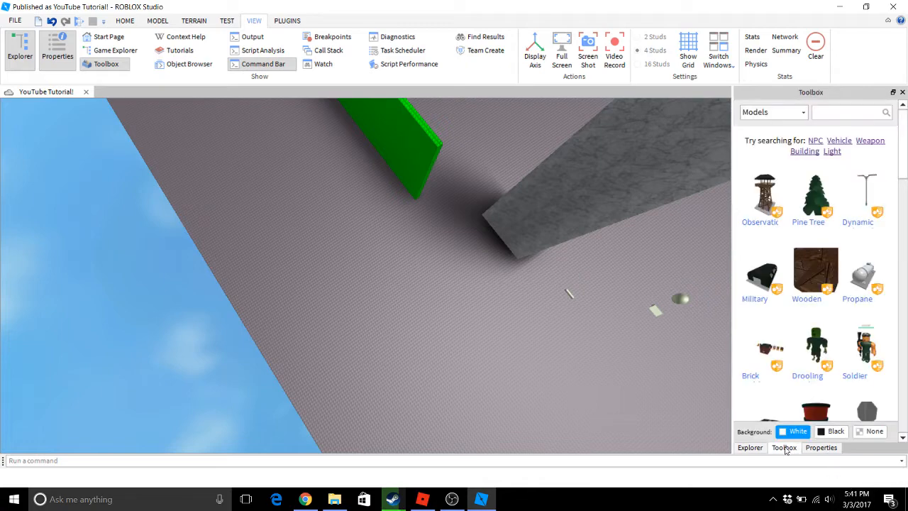
left_click(764, 451)
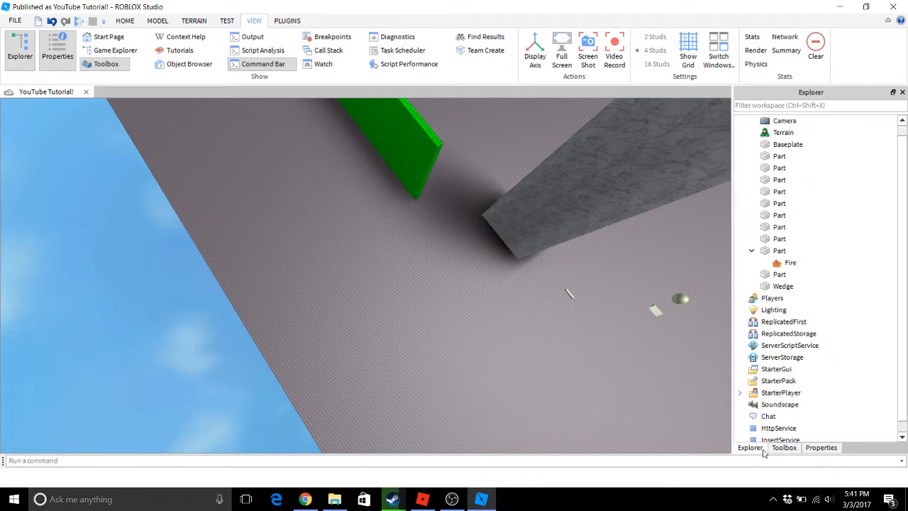
left_click(751, 251)
right_click_drag(379, 237, 907, 212)
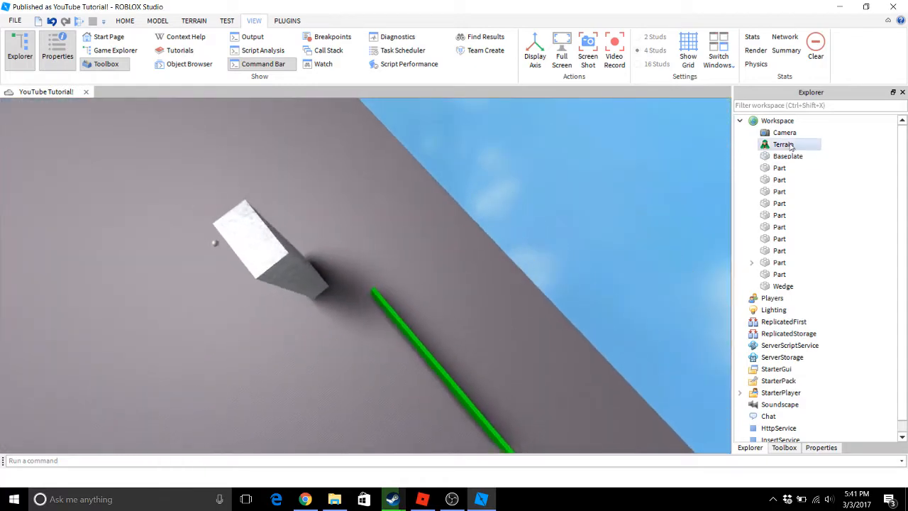
- Select several Part entries in the Explorer to locate them in the scene, and clear the selection
left_click(778, 180)
left_click(779, 215)
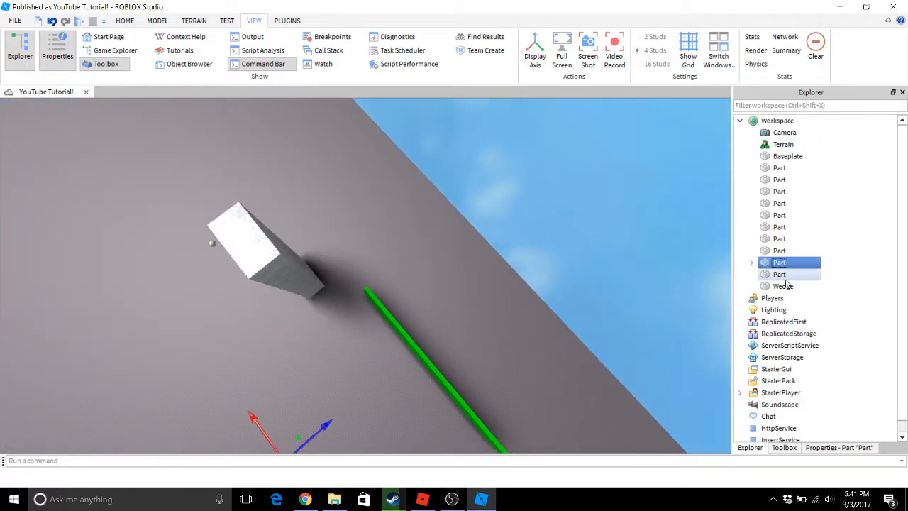
right_click_drag(300, 264, 452, 261)
left_click(300, 263)
key("s")
key("d")
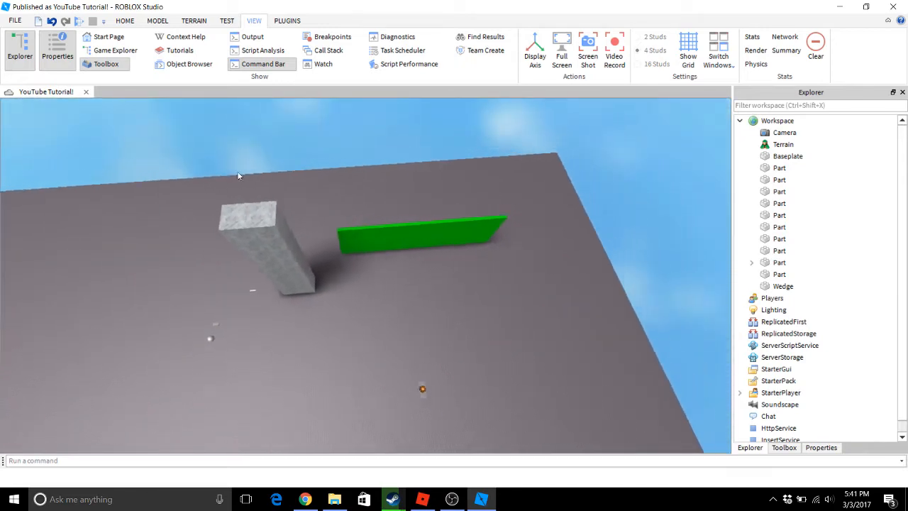
- Insert a new block part and find it on top of the marble tower
left_click(126, 22)
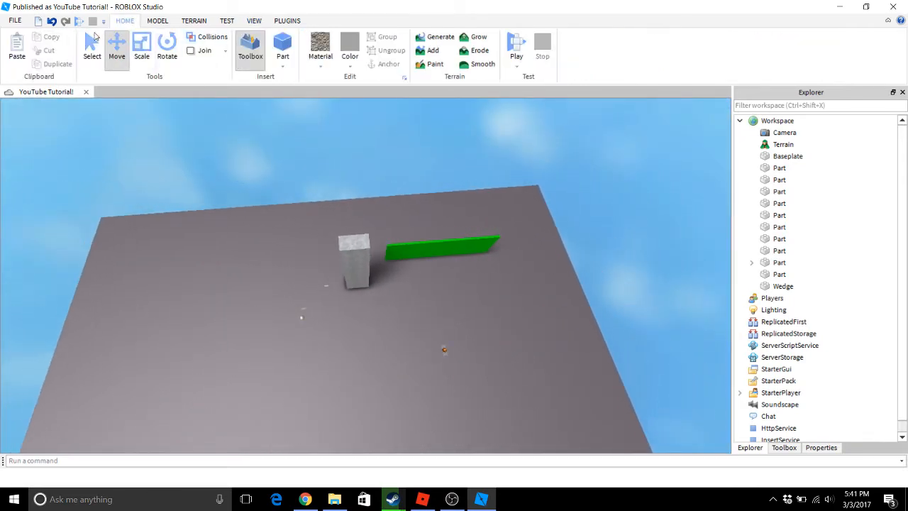
left_click(284, 46)
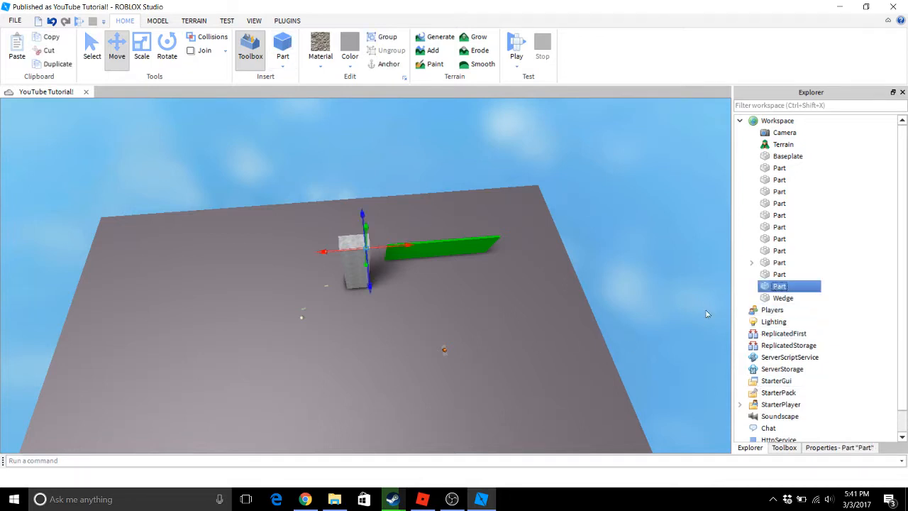
key("w")
right_click_drag(707, 314, 627, 362)
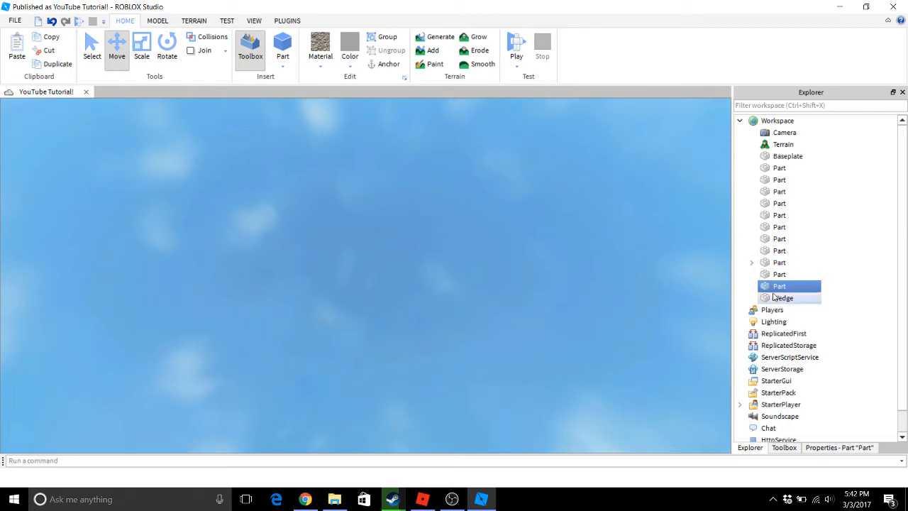
key("f")
left_click(510, 317)
key("s")
key("d")
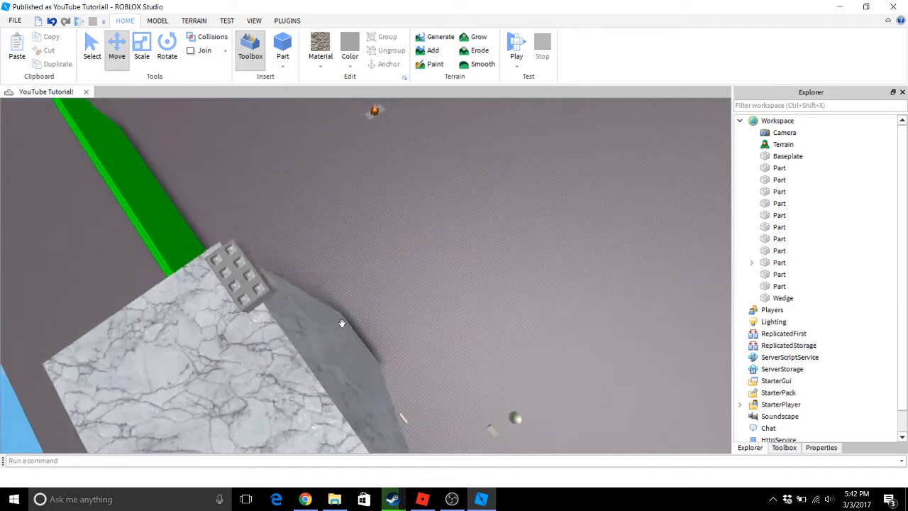
- Move the new block part from the top of the marble tower down onto the open baseplate
left_click(215, 295)
key("f")
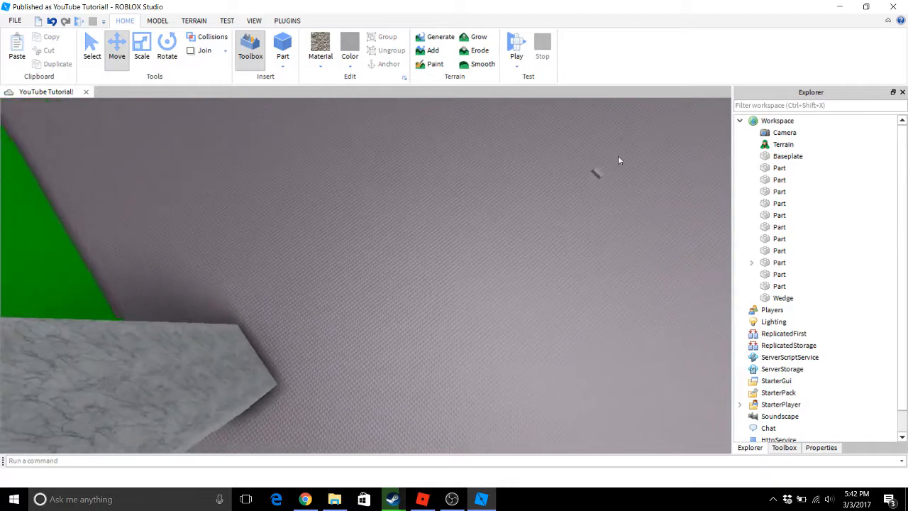
left_click(547, 267)
key("a")
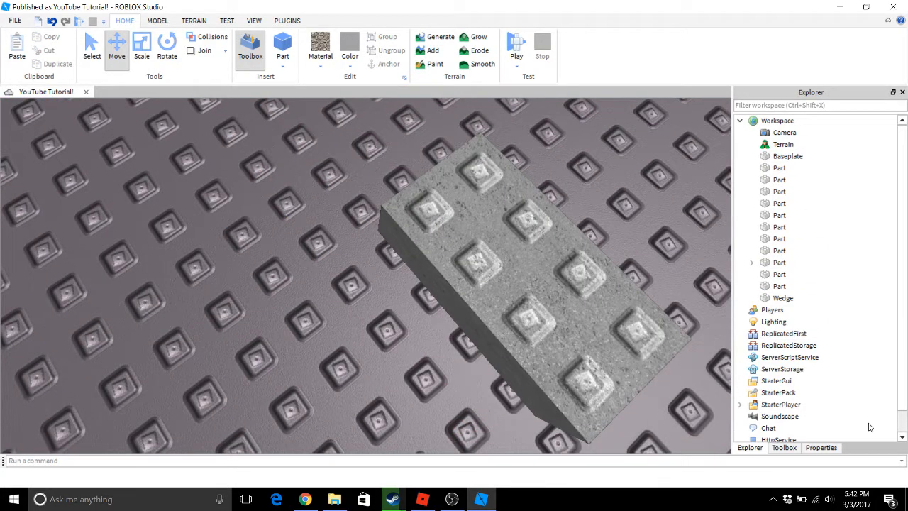
key("a")
scroll(485, 337, "up", 3)
scroll(486, 337, "down", 5)
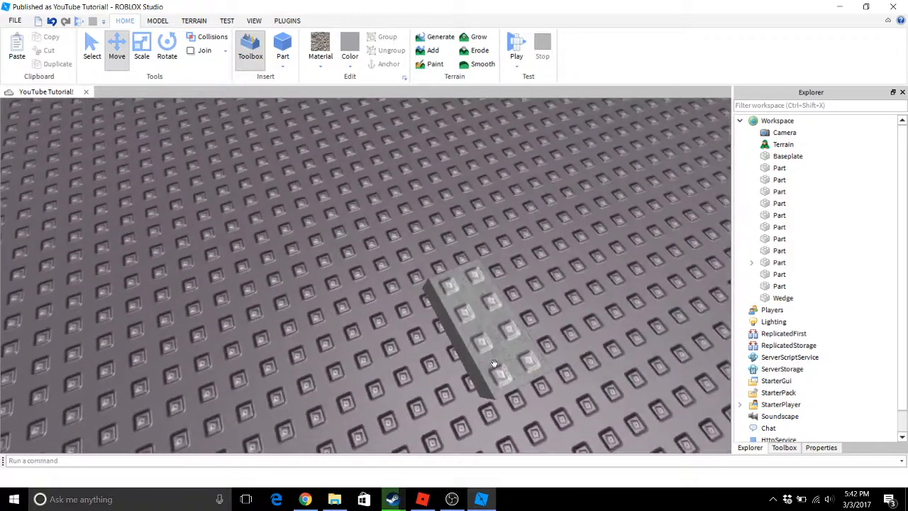
scroll(486, 337, "up", 3)
right_click_drag(486, 337, 791, 191)
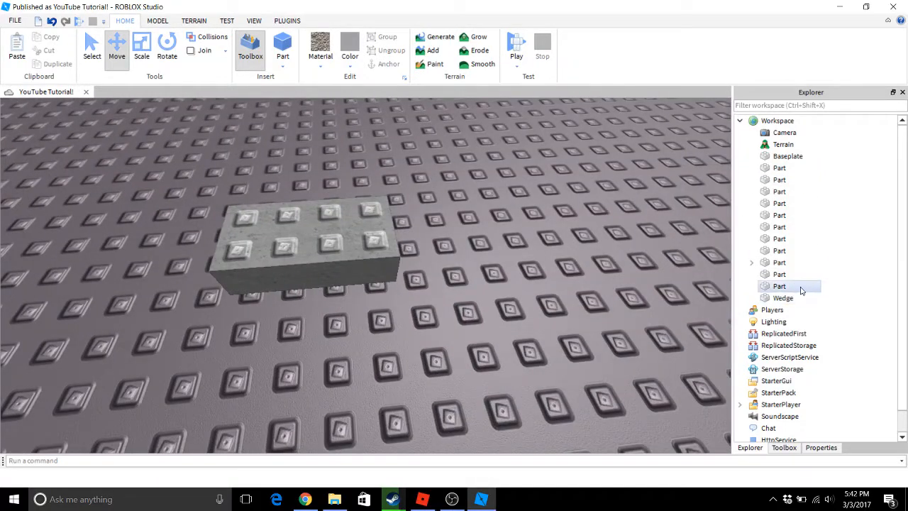
- Select the new block part and set its BrickColor to Dark blue in its properties
left_click(801, 288)
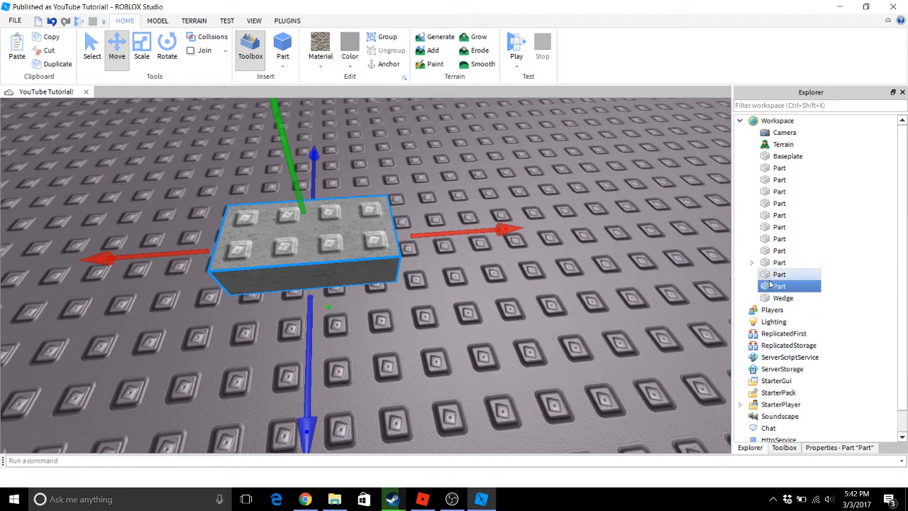
left_click(837, 447)
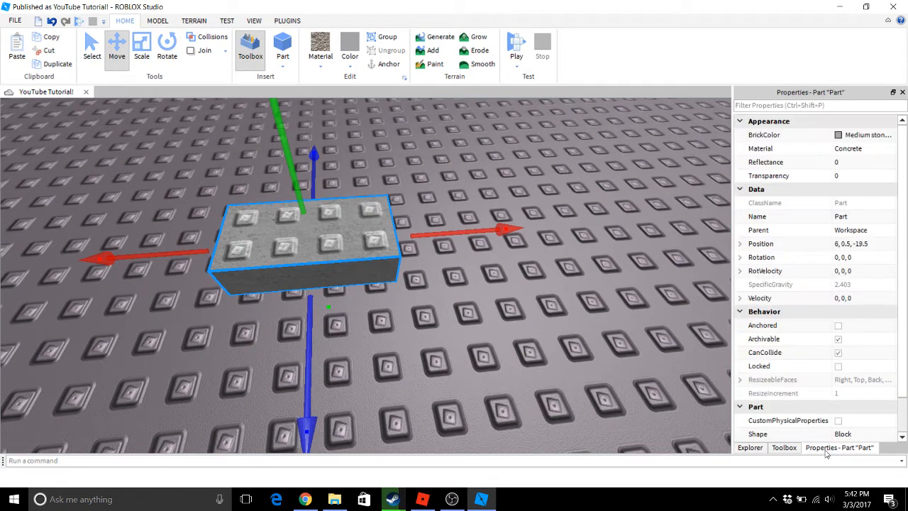
scroll(855, 243, "down", 1)
scroll(854, 262, "up", 1)
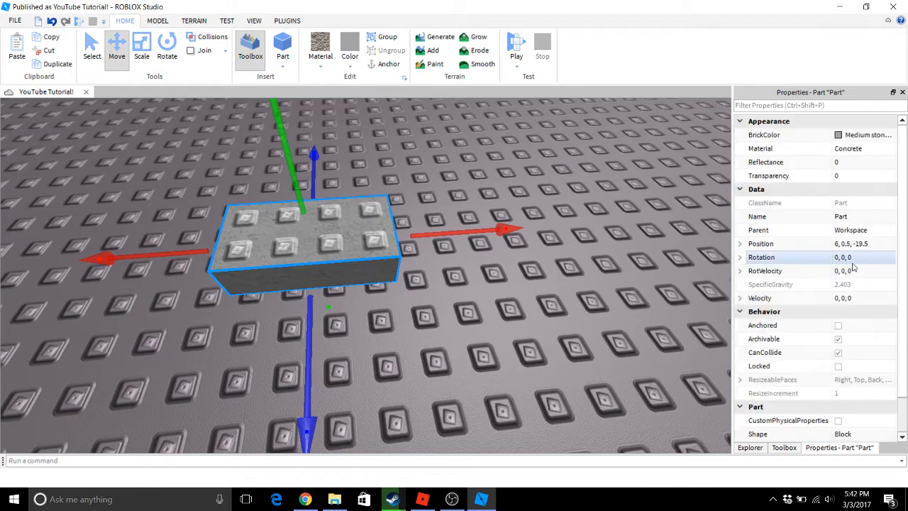
left_click(852, 139)
left_click(839, 163)
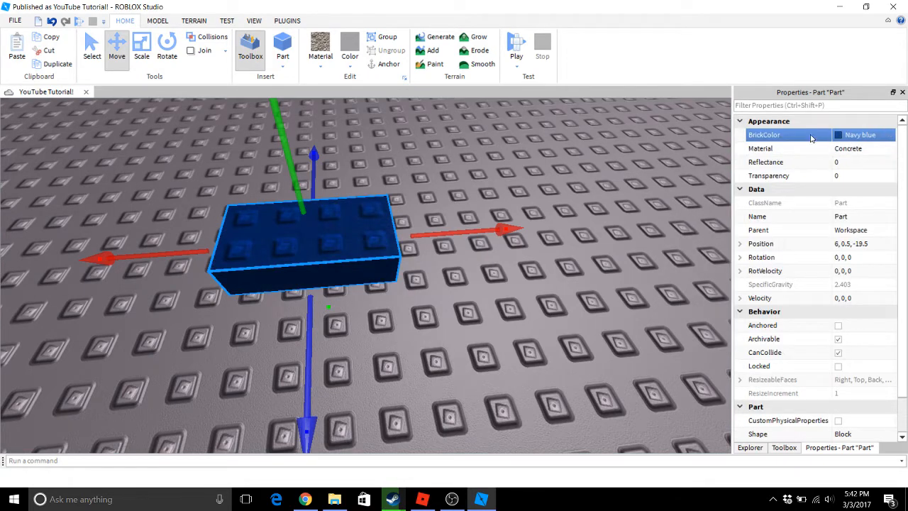
left_click(845, 139)
left_click(819, 169)
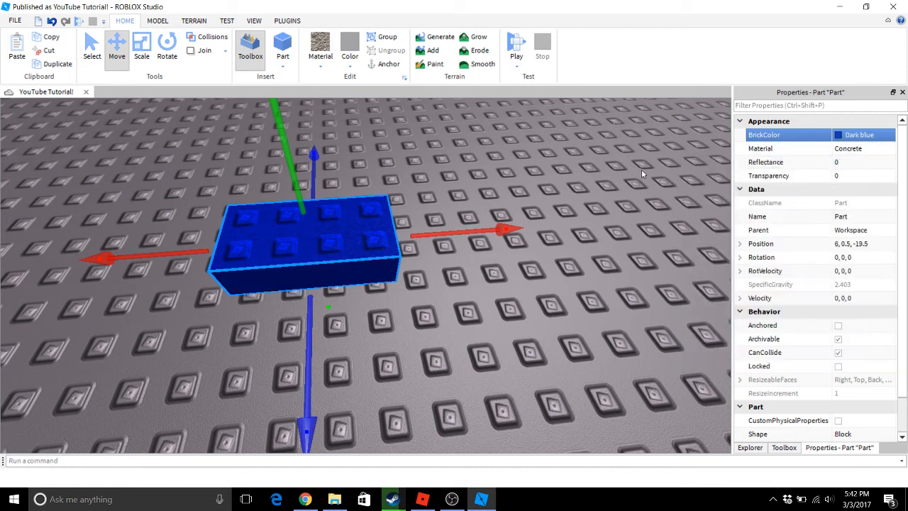
- Set the blue part's material to Marble and deselect the part
left_click(860, 148)
left_click(850, 150)
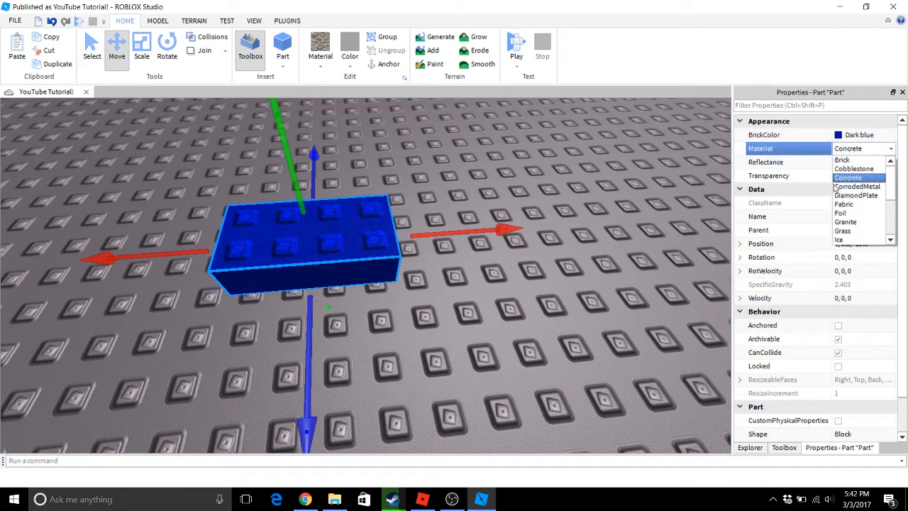
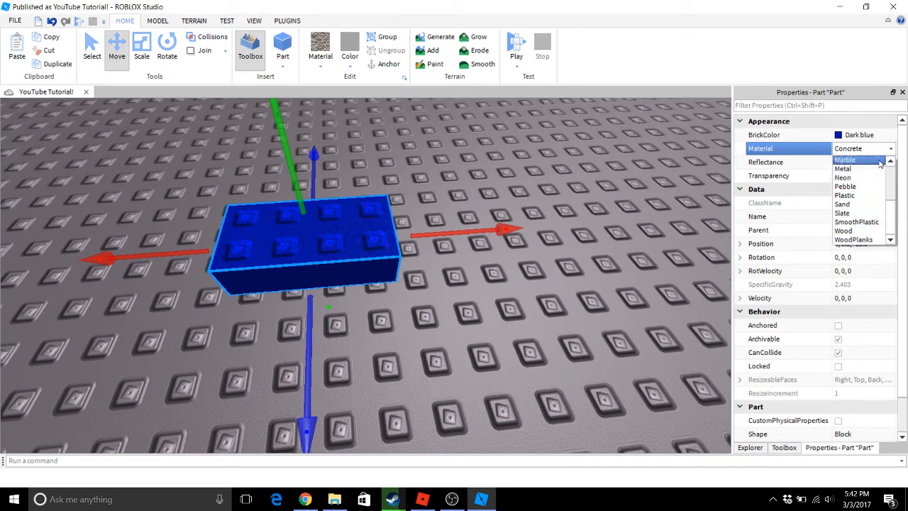
left_click(879, 162)
left_click(486, 358)
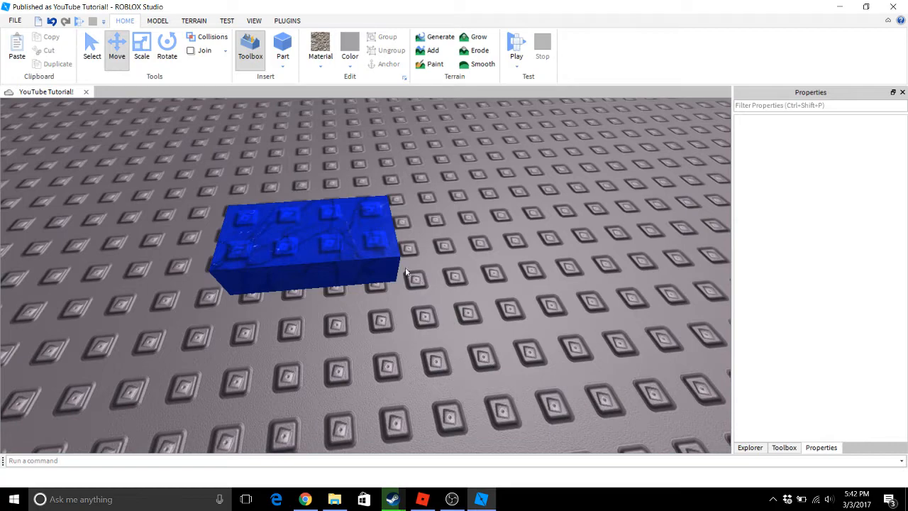
- Scale the blue marble part up into a large block, making it taller and wider along the red axis
left_click(379, 257)
key("a")
key("d")
key("s")
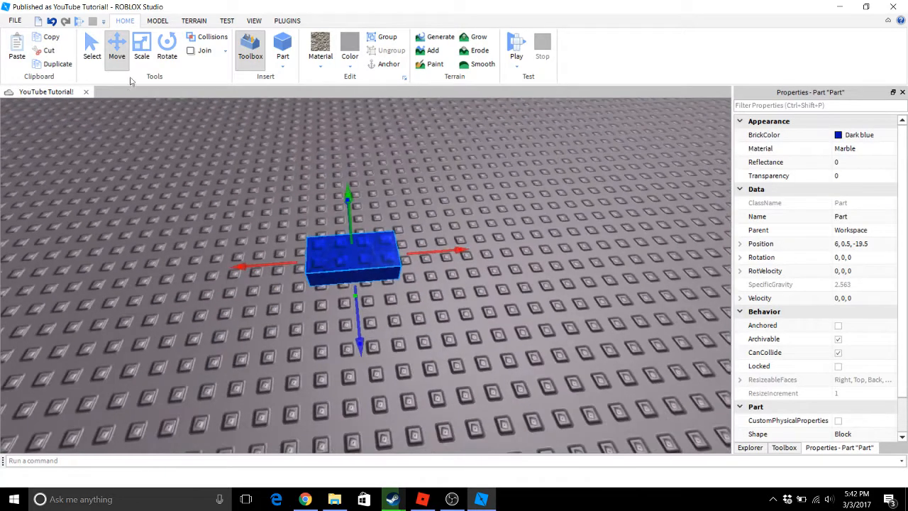
left_click(142, 50)
left_click_drag(346, 216, 347, 128)
key("s")
left_click_drag(417, 227, 518, 222)
key("d")
left_click(525, 224)
key("w")
- Set the enlarged blue part's transparency to 0.5 and inspect it from the side
left_click(321, 214)
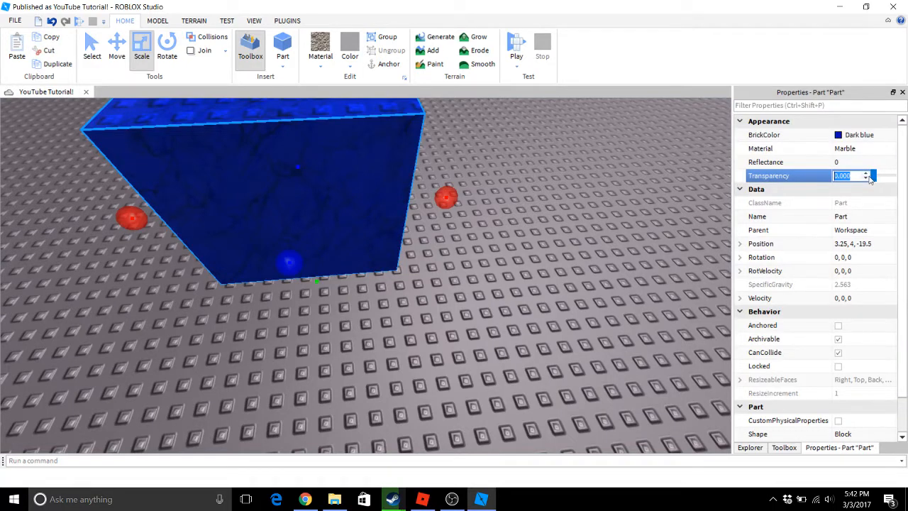
type(".5")
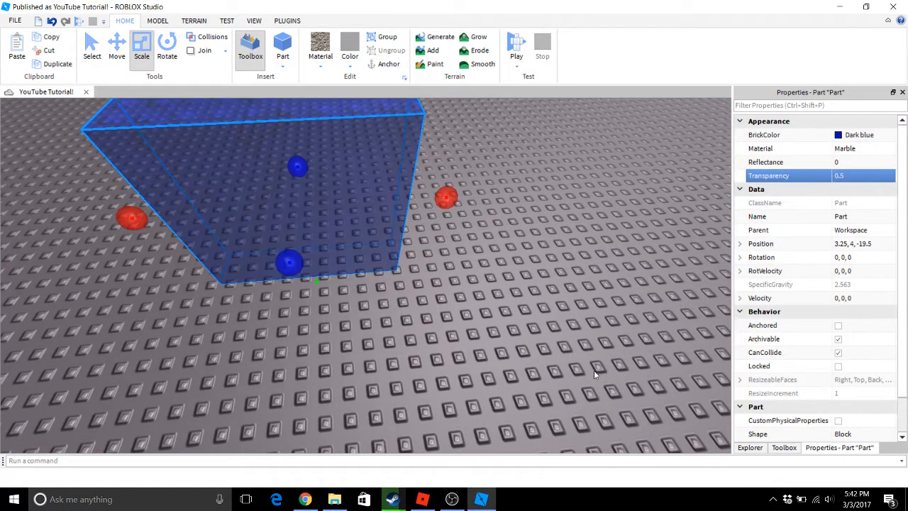
left_click(593, 375)
right_click_drag(593, 374, 590, 365)
key("s")
key("d")
left_click(300, 310)
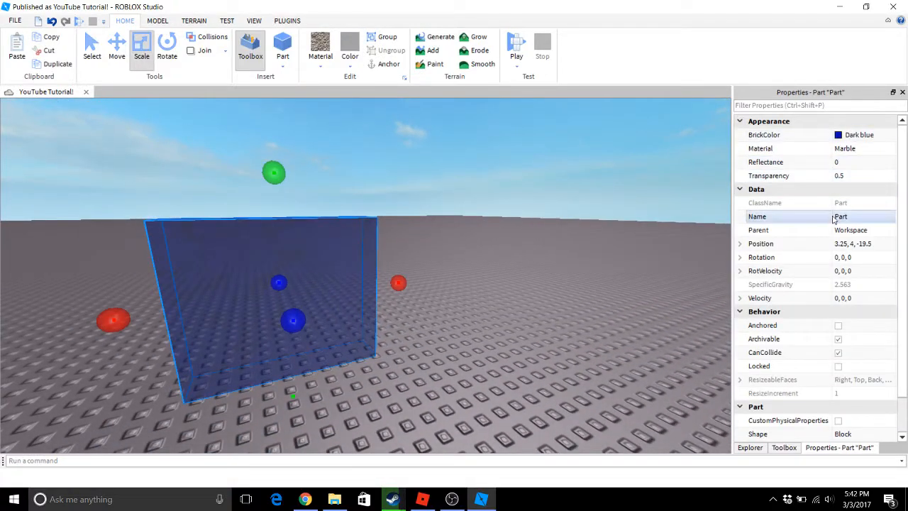
left_click(624, 289)
key("s")
- Playtest the place, walk the character to the translucent blue block, and stop the test
left_click(514, 46)
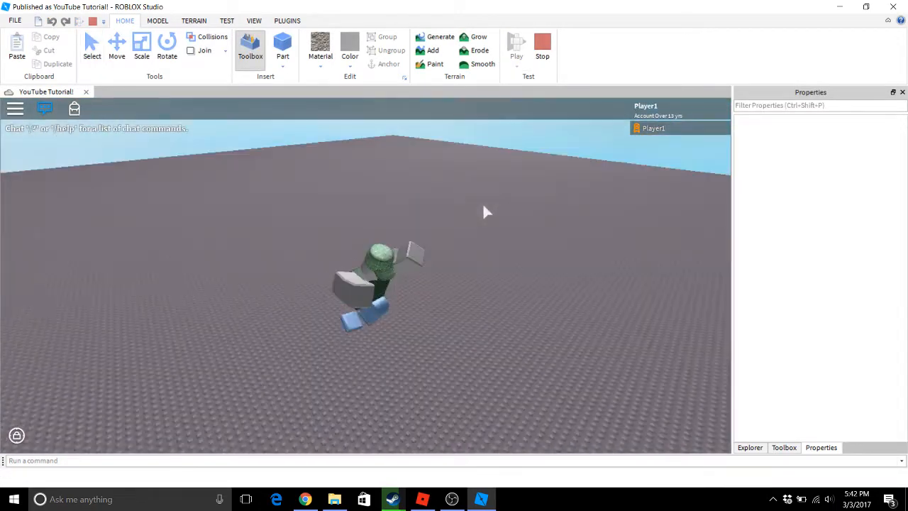
right_click_drag(483, 206, 482, 205)
key("w")
left_click(541, 46)
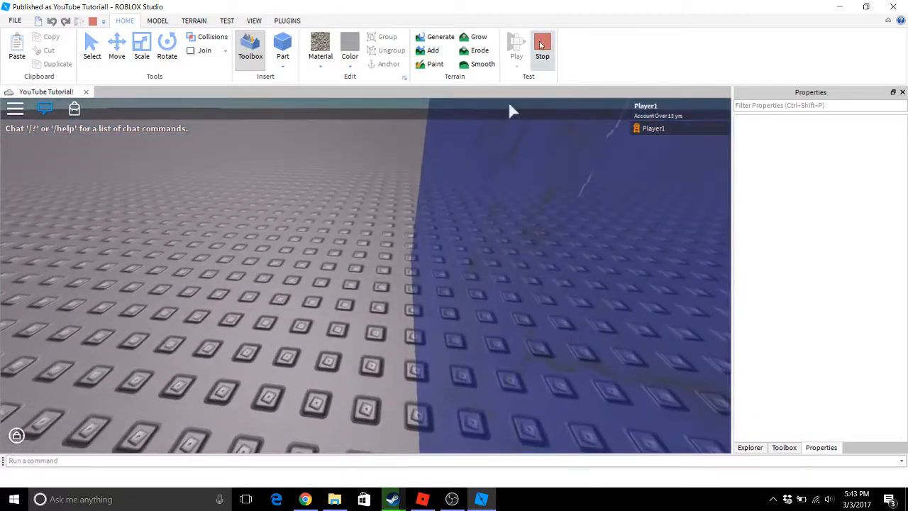
- Turn off CanCollide for the blue block, playtest walking the character through it, and stop the test
scroll(866, 300, "down", 1)
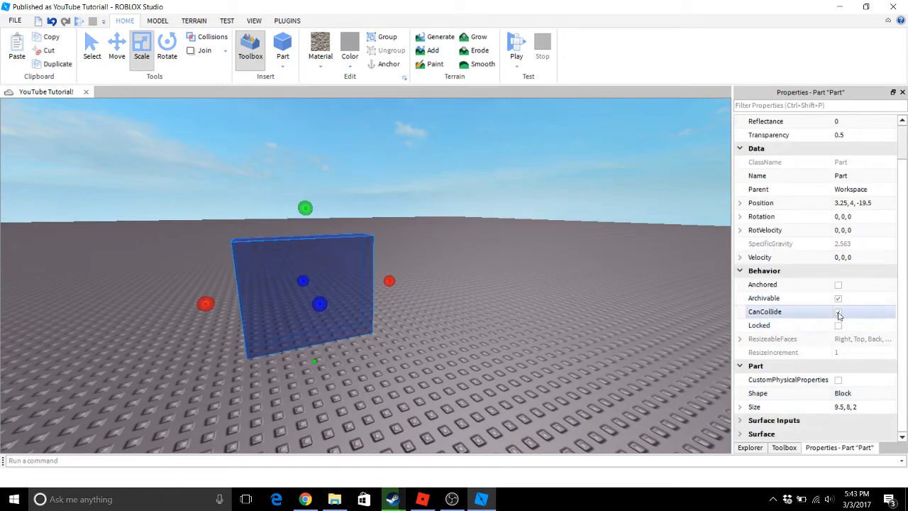
left_click(516, 49)
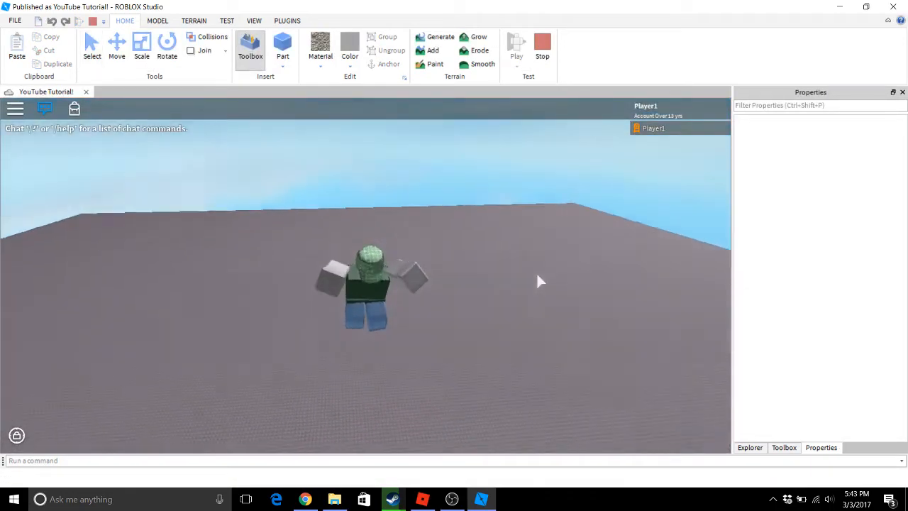
right_click_drag(402, 254, 403, 253)
key("w")
key("w")
key("space")
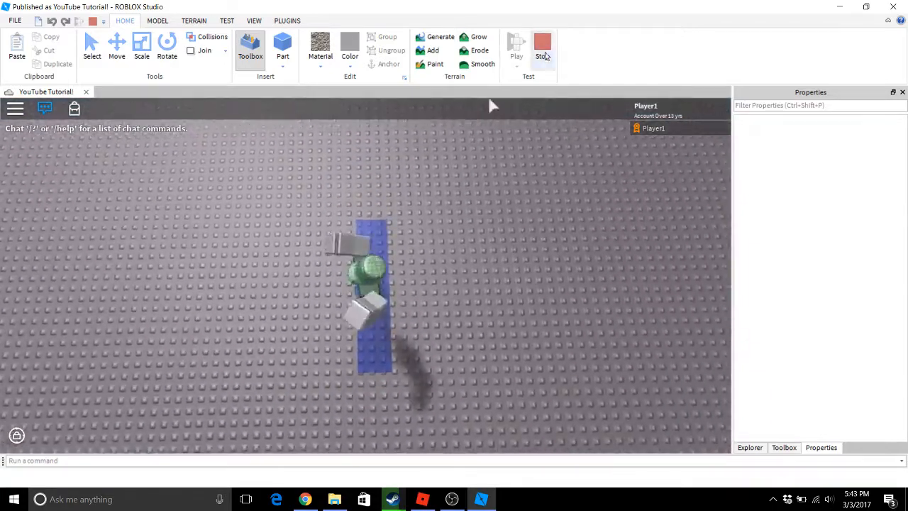
left_click(542, 50)
- Turn CanCollide back on for the blue block and rename it Window
left_click(474, 255)
left_click(306, 285)
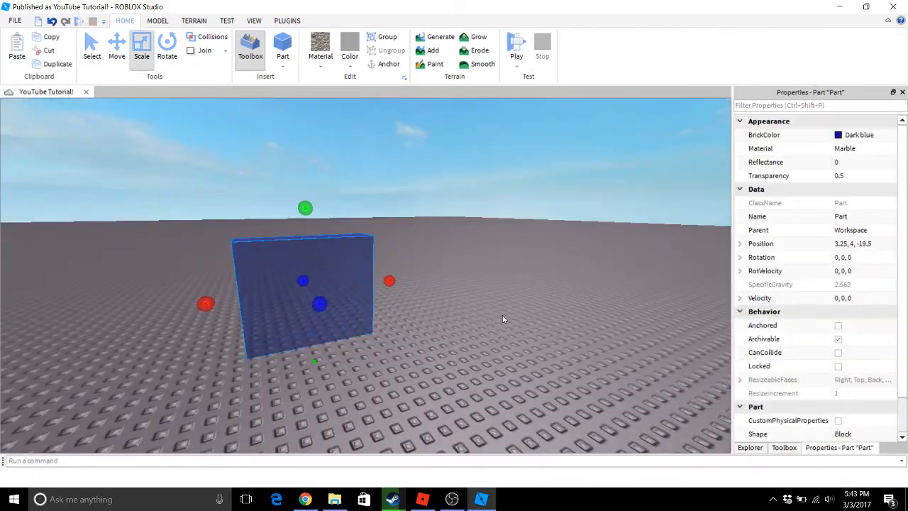
left_click(837, 353)
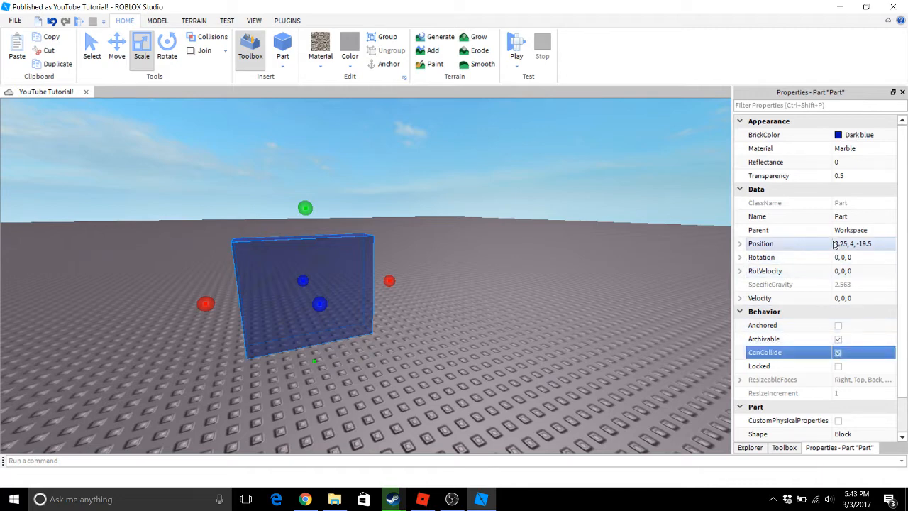
left_click(858, 217)
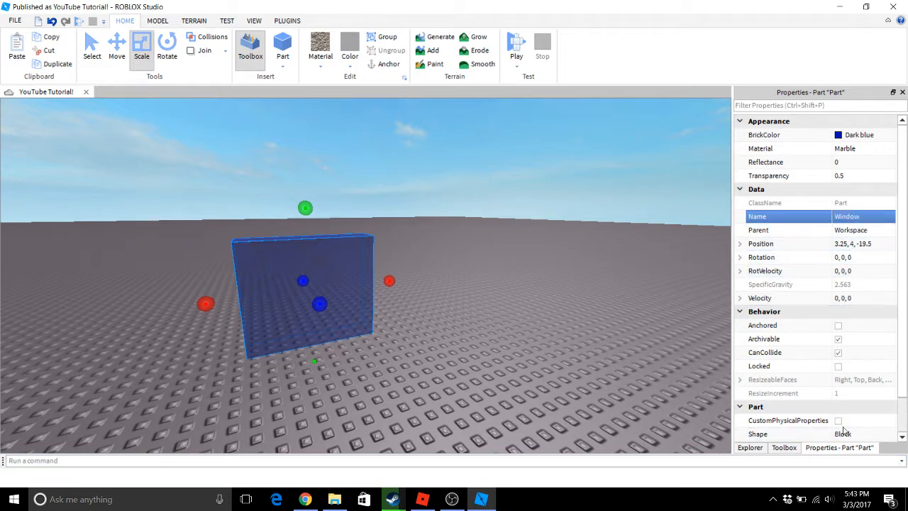
left_click(751, 448)
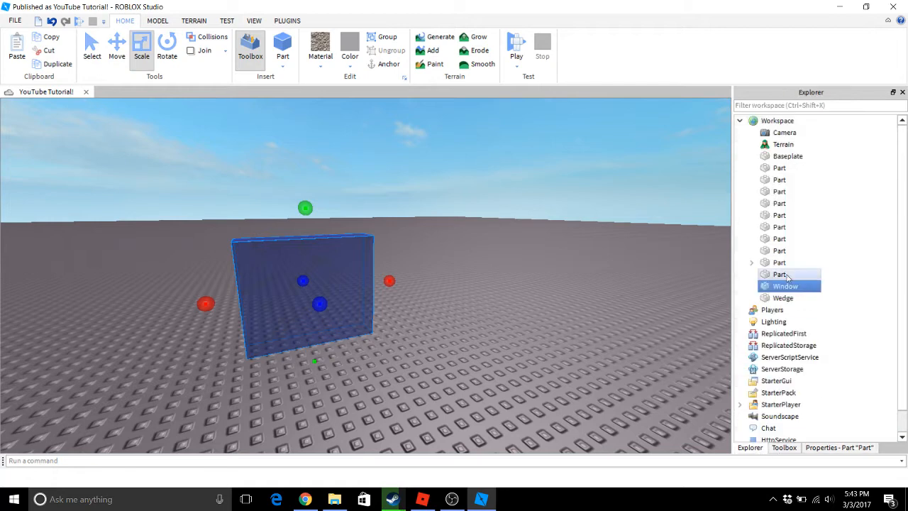
left_click(575, 263)
key("s")
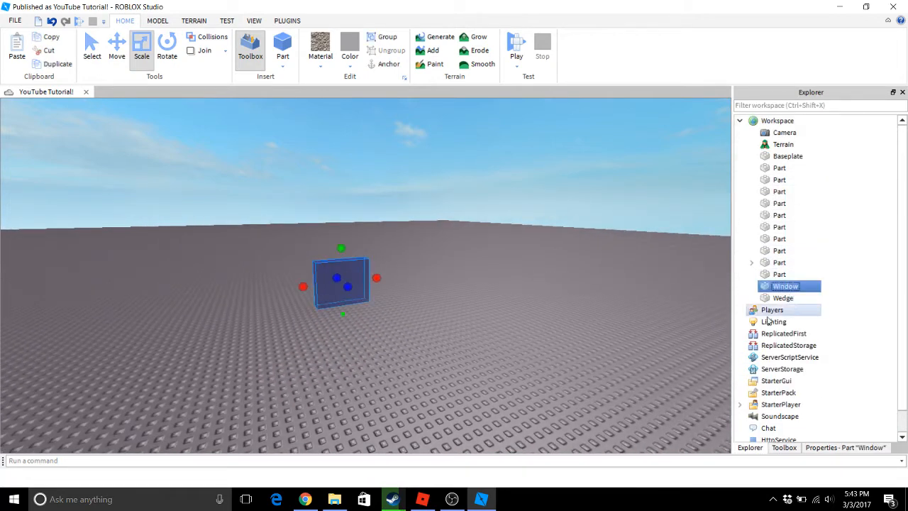
left_click(454, 499)
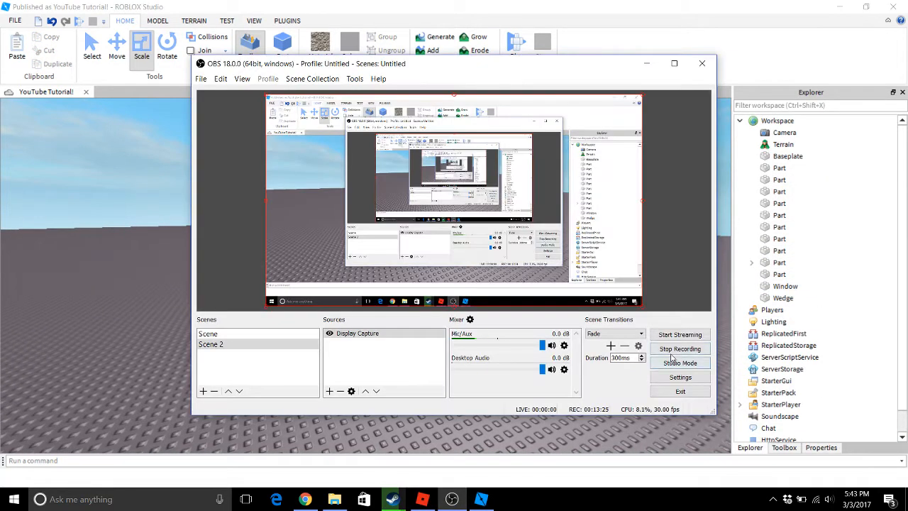
left_click(544, 437)
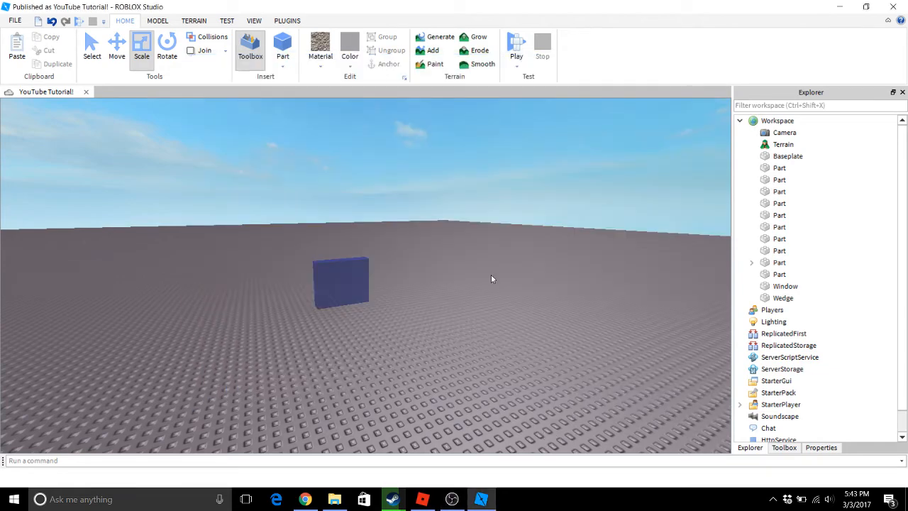
- Delete two leftover parts from the baseplate, including the tall grey marble pillar
key("w")
right_click_drag(455, 269, 455, 269)
key("s")
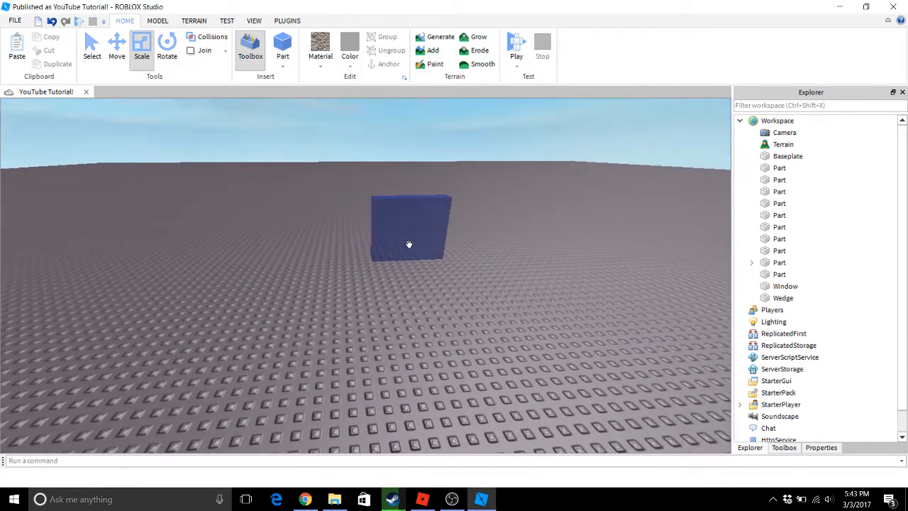
right_click_drag(428, 238, 429, 242)
key("w")
right_click_drag(428, 237, 427, 239)
left_click(541, 349)
key("Delete")
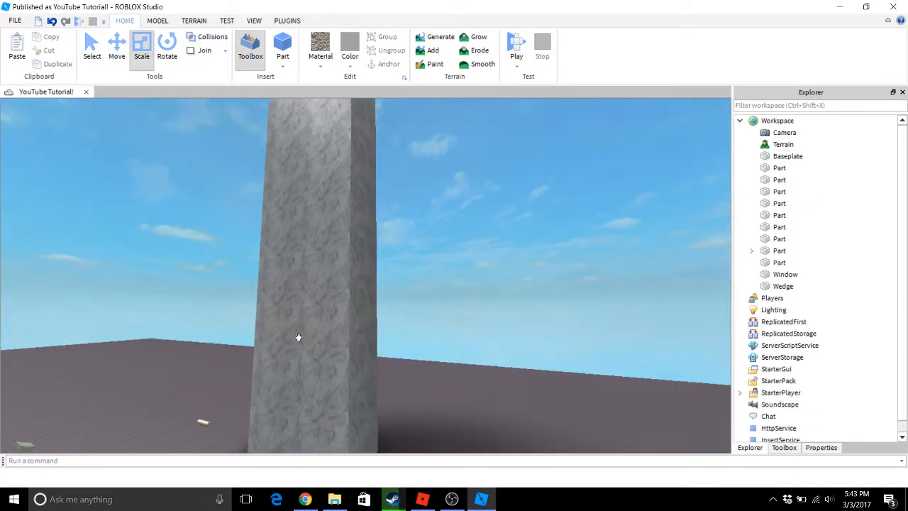
key("Delete")
- Delete the flat grey slab underneath the campfire
right_click_drag(484, 307, 221, 205)
key("w")
key("a")
key("s")
key("s")
key("w")
key("s")
key("w")
key("w")
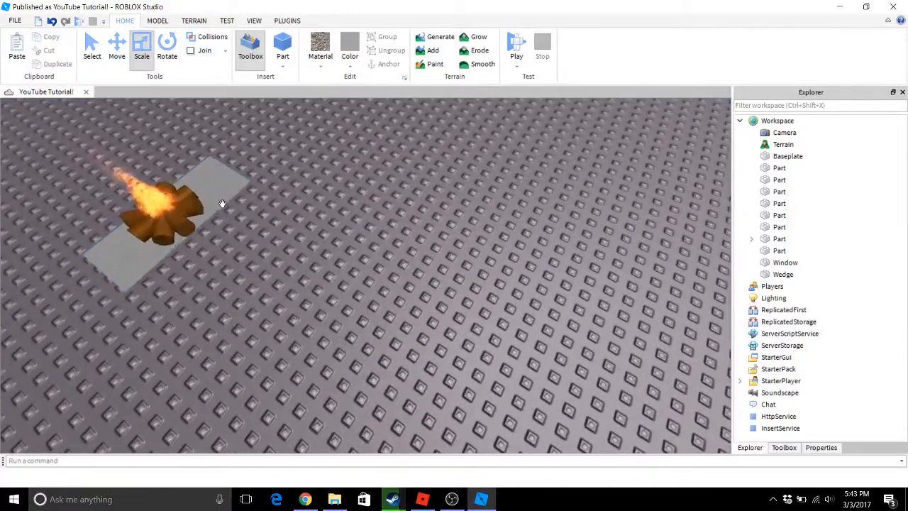
left_click(192, 203)
left_click_drag(216, 204, 307, 201)
key("Delete")
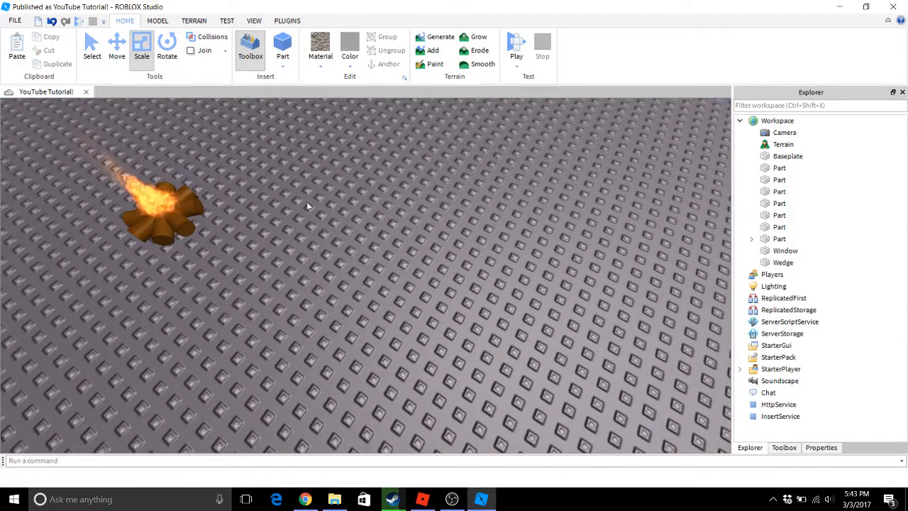
- Select all the campfire's separate parts together to see their workspace entries, and deselect them
key("a")
left_click_drag(402, 173, 308, 238)
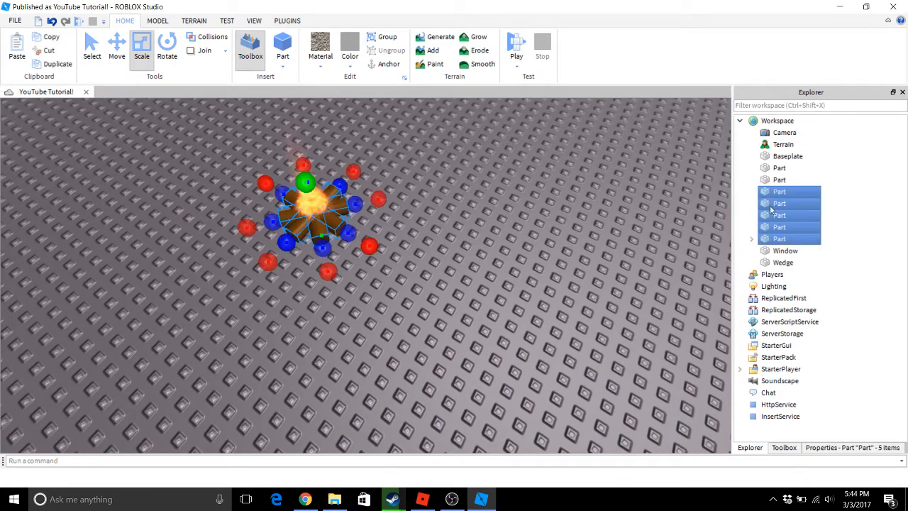
left_click(429, 186)
scroll(428, 186, "up", 3)
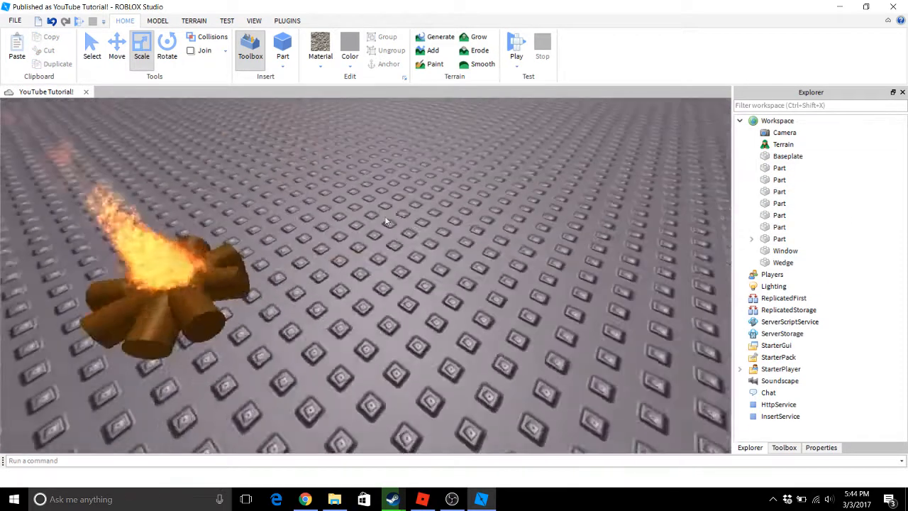
- Move a single log away from the campfire and undo the move
scroll(385, 222, "down", 3)
right_click_drag(482, 216, 432, 219)
left_click_drag(490, 191, 560, 227)
left_click(312, 327)
left_click(525, 176)
scroll(486, 187, "down", 5)
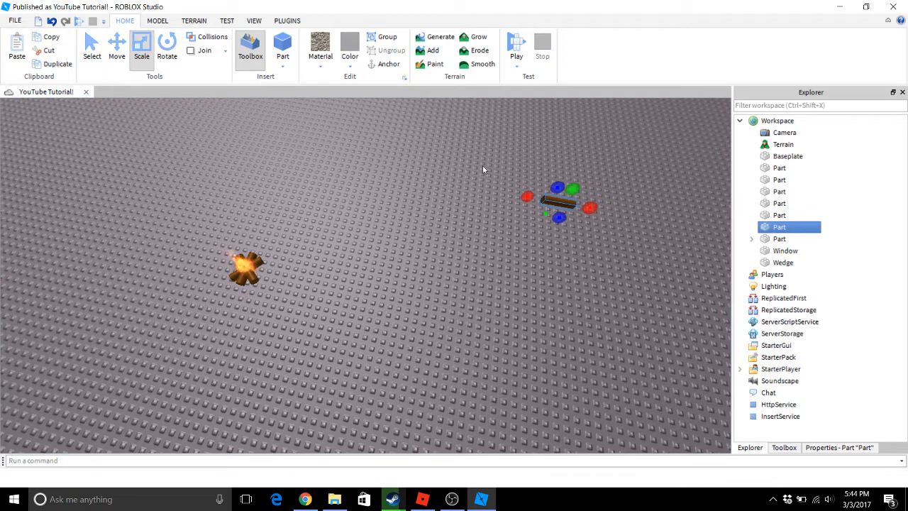
key("ctrl+z")
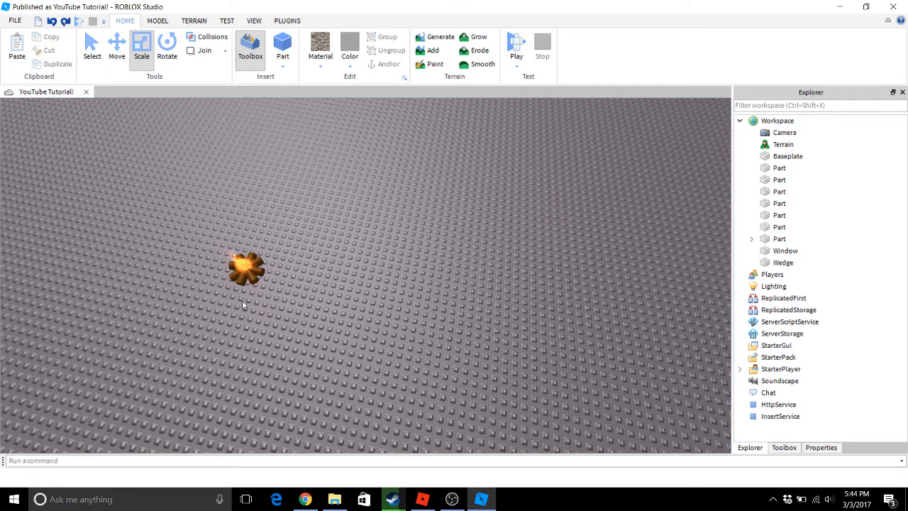
- Select all the campfire's logs and the fire part and group them into one model
key("a")
key("w")
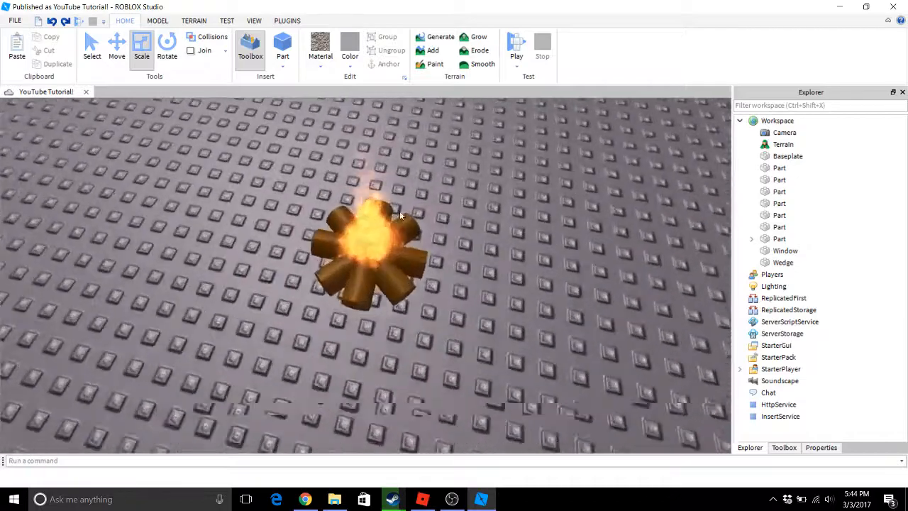
scroll(451, 171, "down", 6)
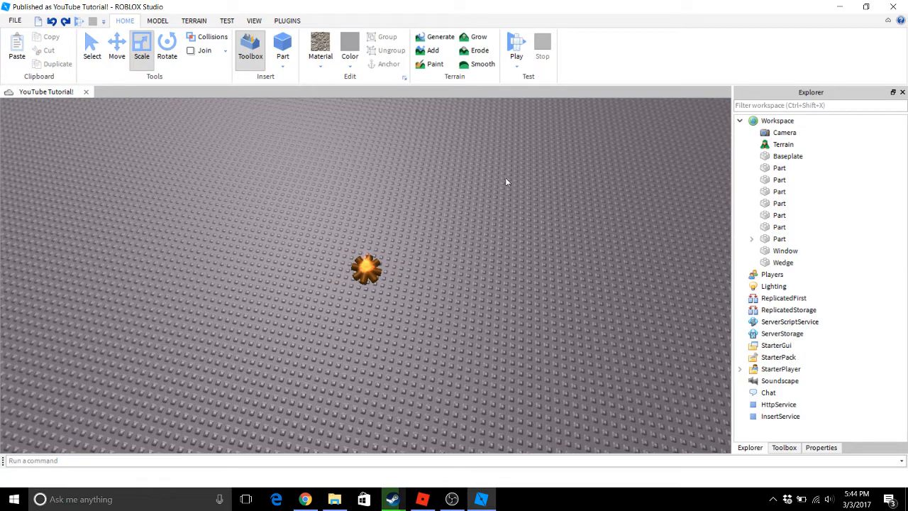
left_click_drag(504, 177, 279, 330)
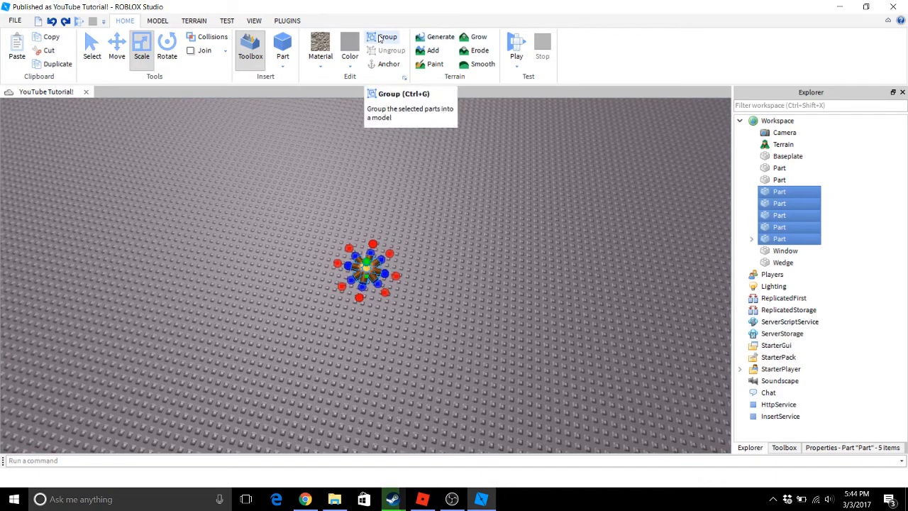
left_click(379, 39)
left_click(475, 226)
scroll(365, 271, "up", 5)
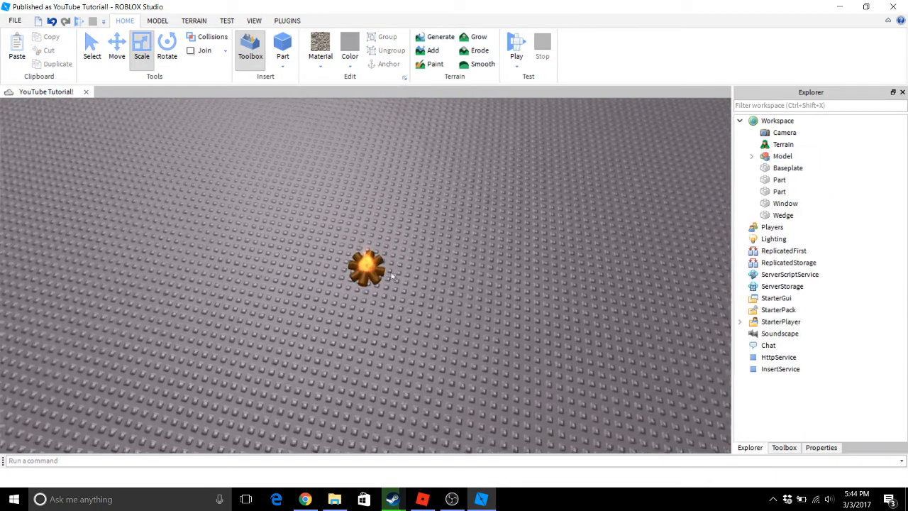
- Rename the grouped campfire model as Fire and deselect it
left_click_drag(366, 271, 359, 239)
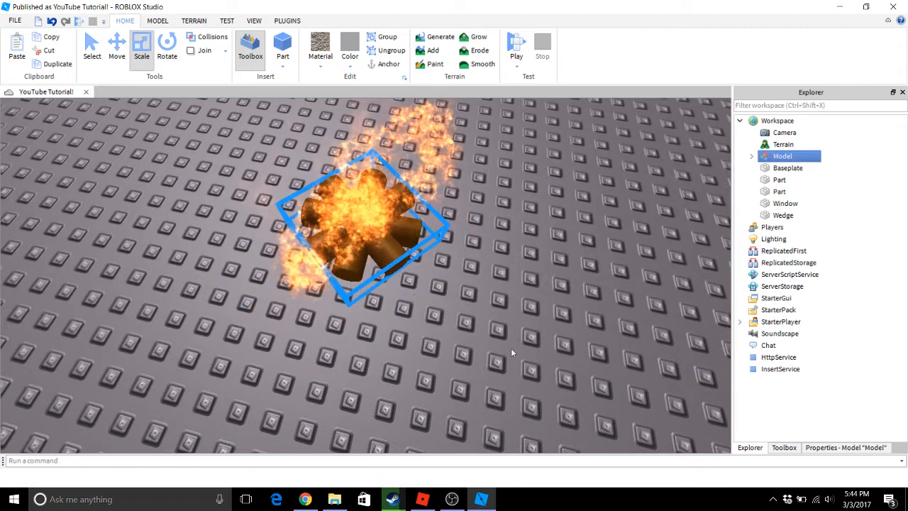
left_click(821, 447)
left_click(842, 148)
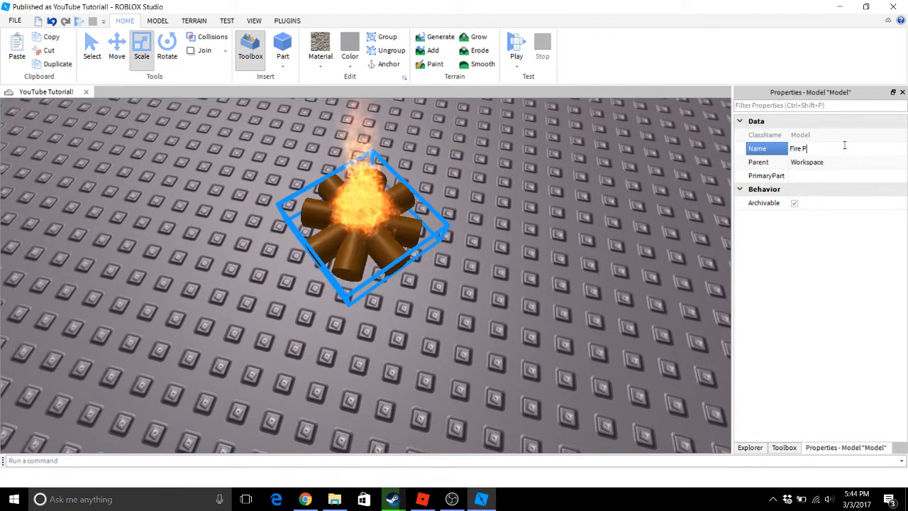
key("Return")
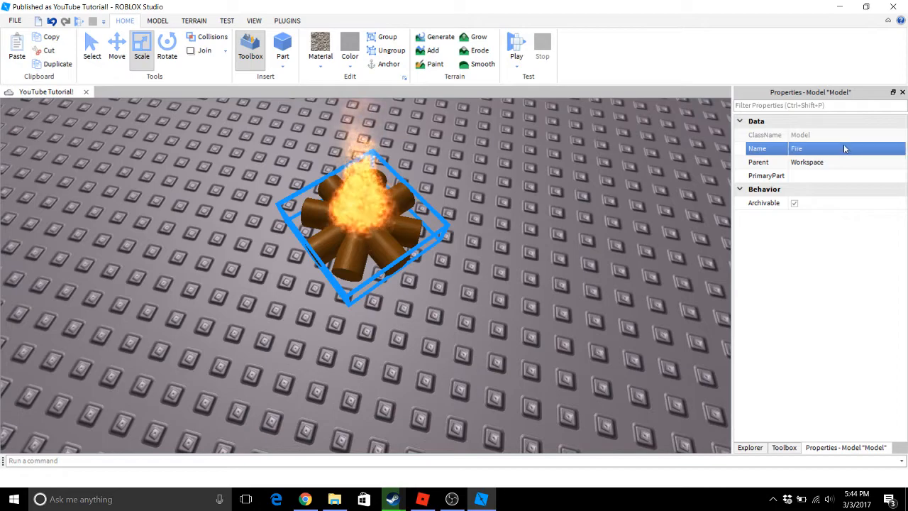
left_click(749, 447)
left_click(600, 239)
scroll(359, 237, "down", 1)
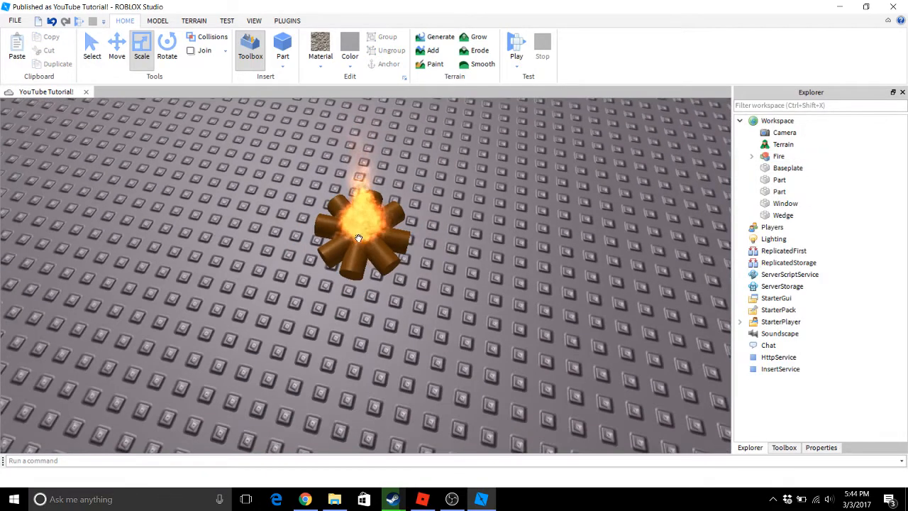
- Move the whole Fire model to another spot on the baseplate and deselect it
left_click_drag(359, 237, 203, 178)
scroll(450, 248, "down", 4)
left_click(446, 248)
- Look away from the campfire, select the Fire model by its name, and focus the view on it
right_click_drag(450, 248, 446, 252)
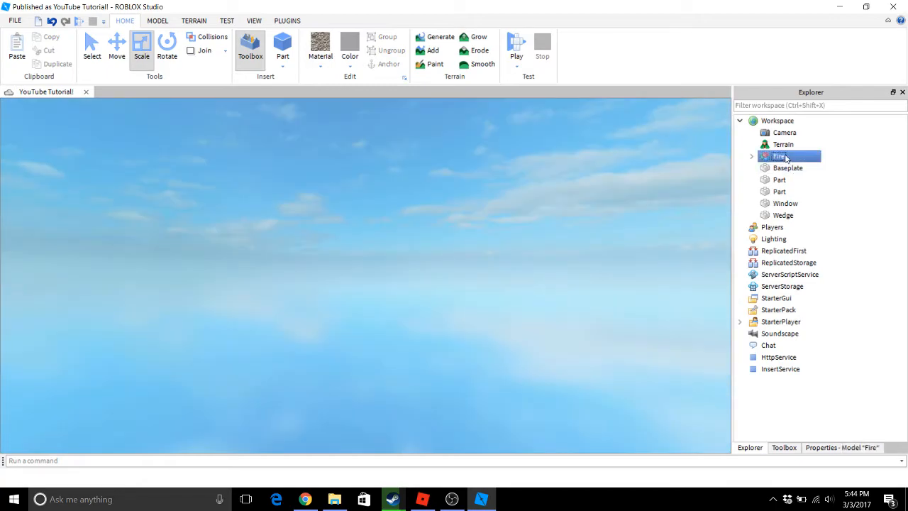
key("f")
right_click_drag(441, 276, 517, 221)
scroll(517, 222, "down", 3)
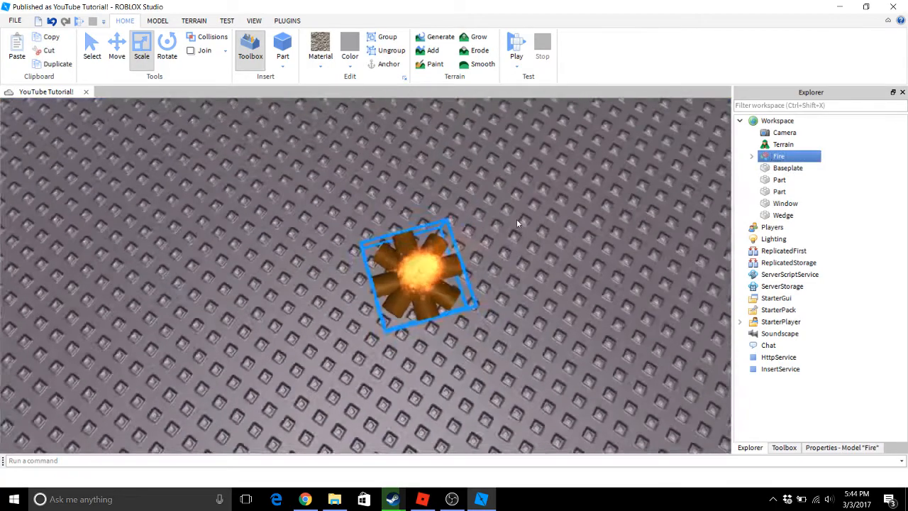
left_click(517, 221)
- Examine the Fire model from far away and close up, selecting it as a single object
scroll(429, 234, "up", 5)
scroll(428, 236, "down", 8)
scroll(422, 238, "down", 2)
scroll(417, 241, "up", 3)
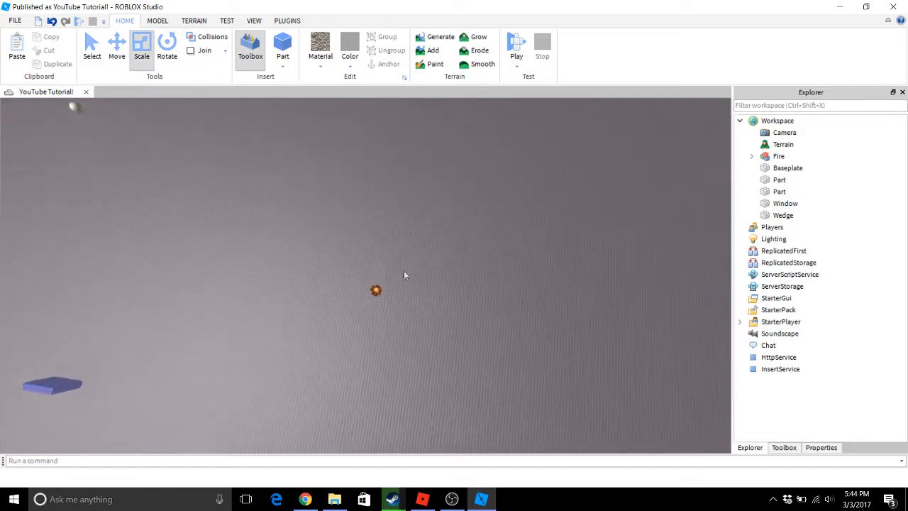
left_click(377, 293)
left_click(464, 338)
scroll(464, 338, "up", 2)
scroll(465, 341, "up", 5)
right_click_drag(464, 341, 459, 333)
scroll(464, 341, "down", 3)
scroll(464, 341, "up", 2)
scroll(454, 329, "up", 5)
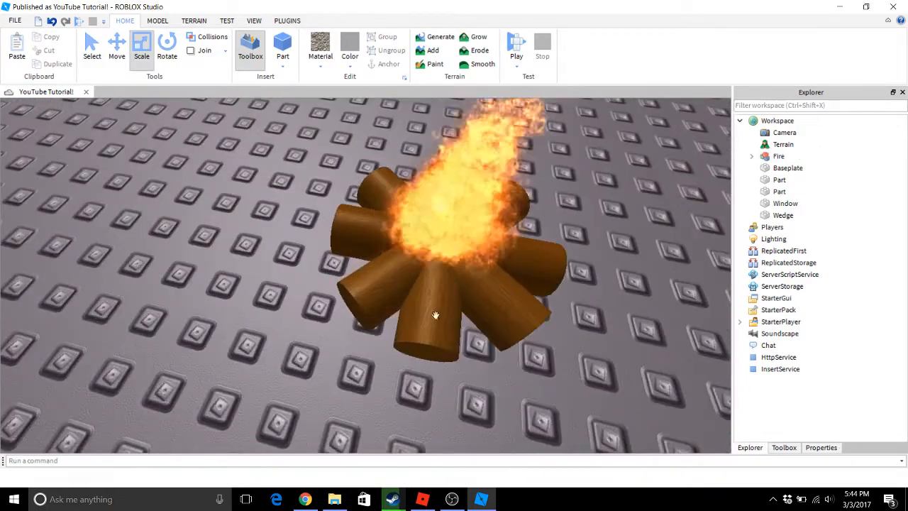
left_click(432, 300)
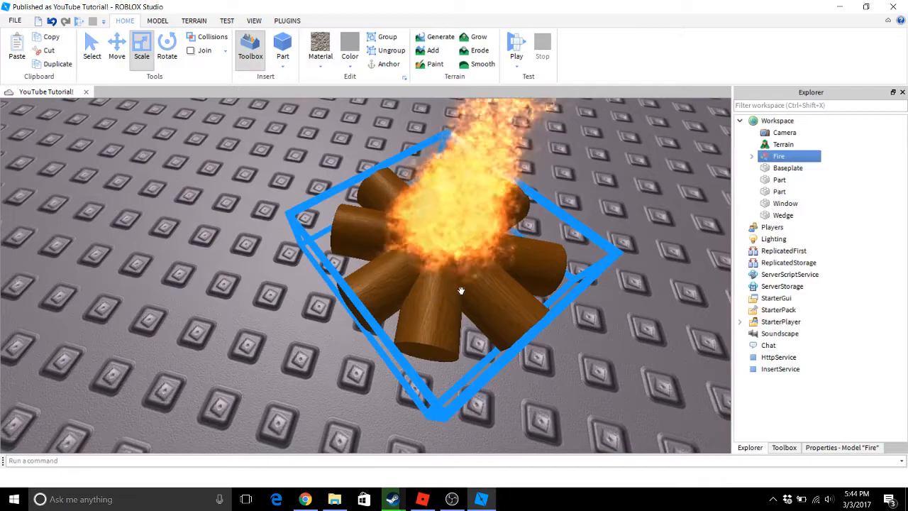
scroll(458, 300, "down", 6)
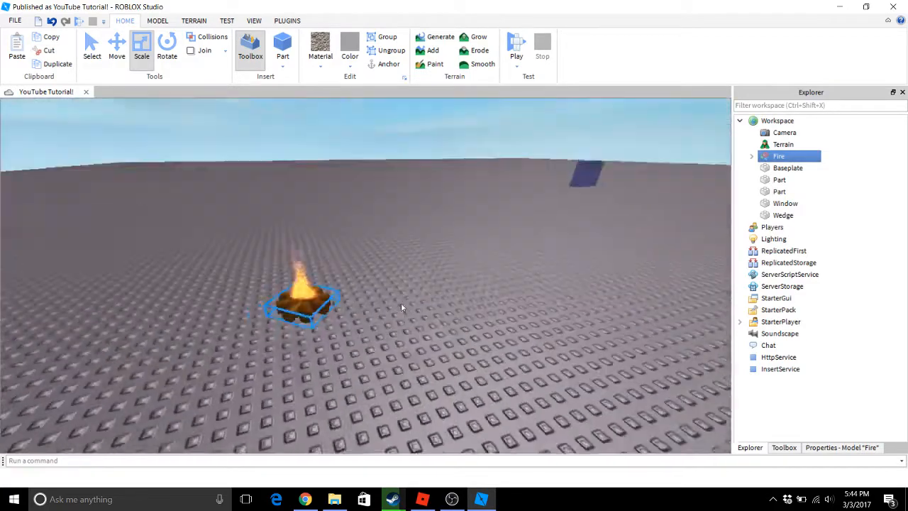
- Select the Fire model up close and recolor all of its logs dark blue
left_click(400, 302)
scroll(419, 288, "up", 3)
scroll(412, 291, "up", 2)
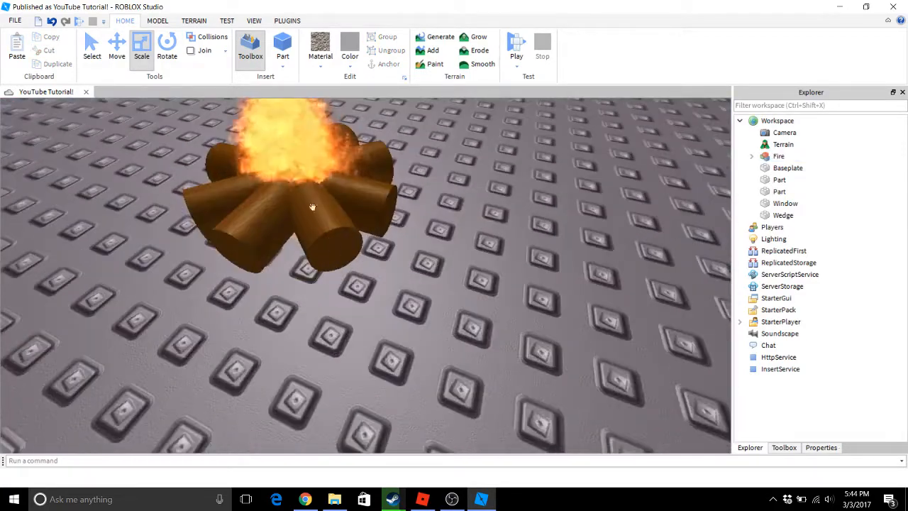
left_click(312, 152)
left_click(351, 66)
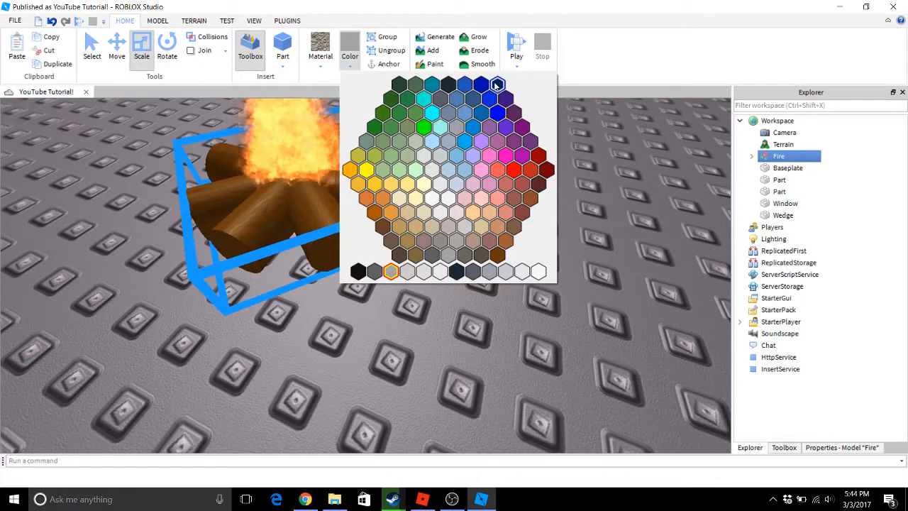
left_click(497, 84)
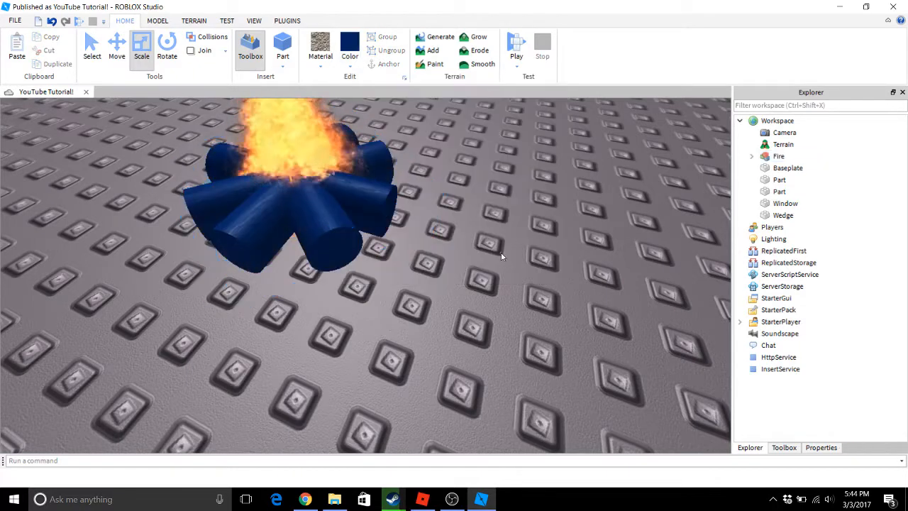
- Undo the dark blue recolor of the logs, select the Fire model again, and collapse its contents
left_click(52, 22)
left_click(412, 181)
left_click(367, 218)
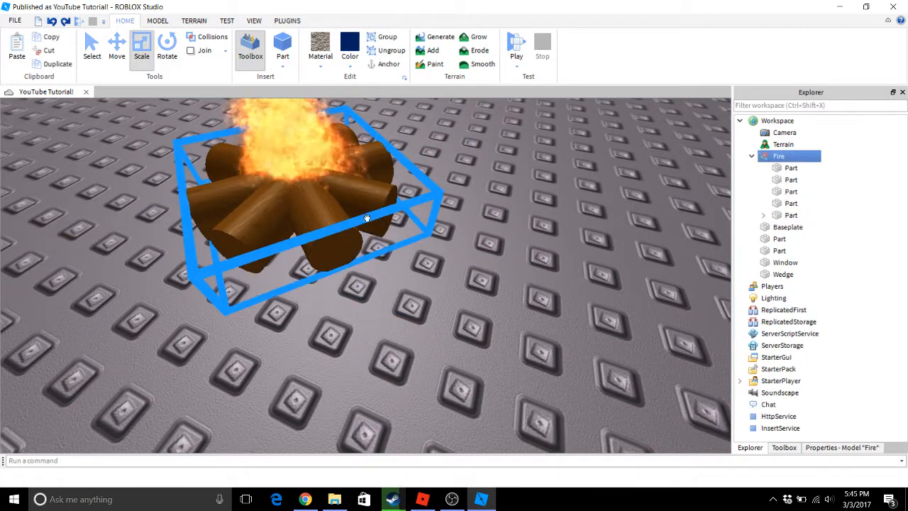
left_click(756, 161)
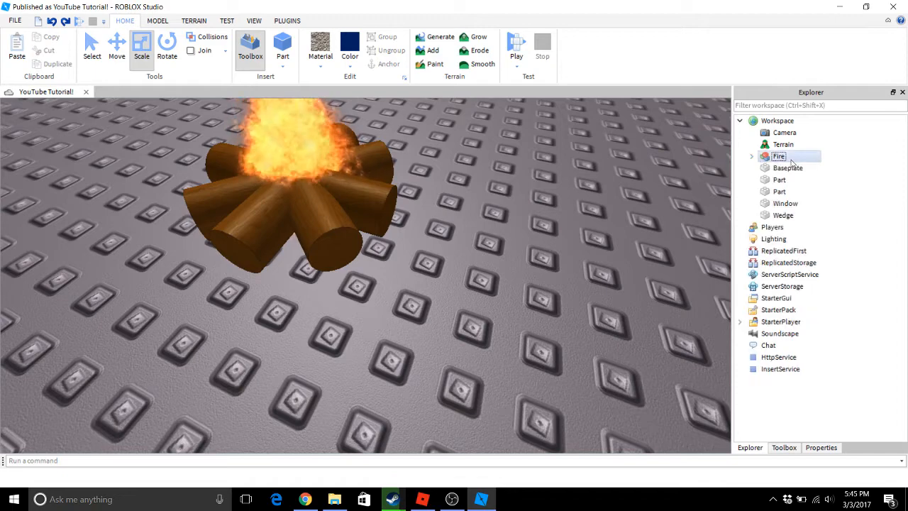
- Select all five parts inside the Fire model together, and check individual parts to see which log each one is
left_click(791, 168)
left_click(791, 215, "shift")
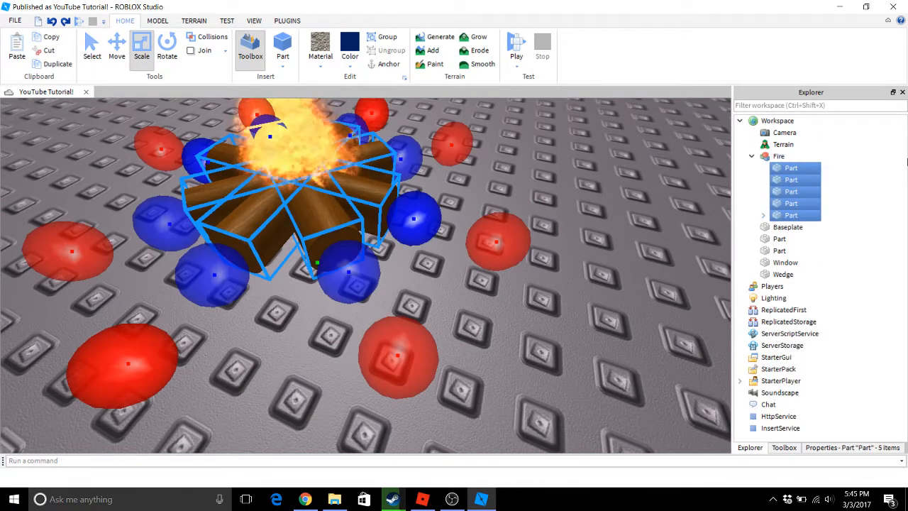
left_click(790, 168)
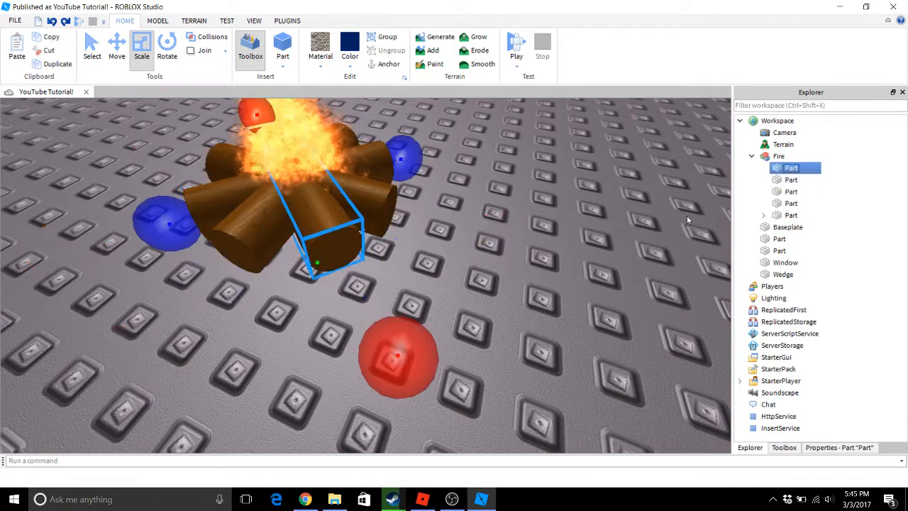
left_click(794, 181)
- Recolor only the third part inside the Fire model dark blue and inspect the campfire
left_click(791, 194)
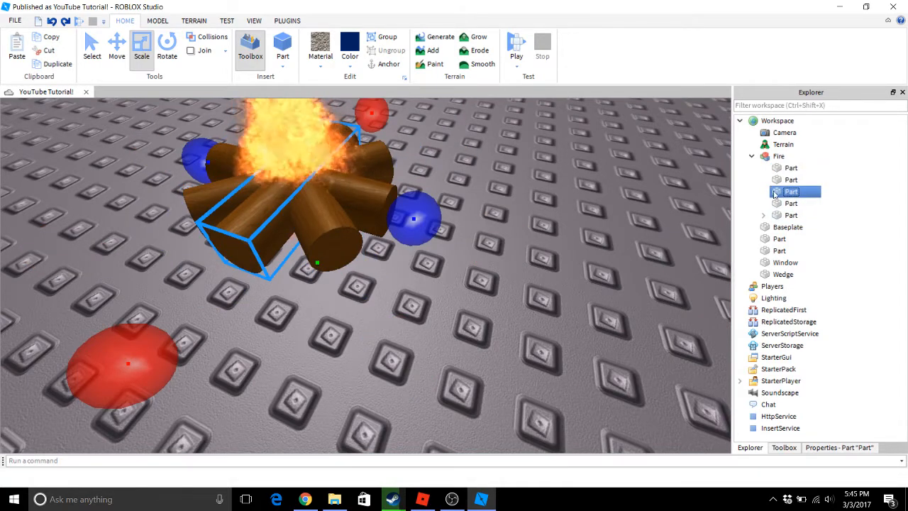
left_click(350, 46)
left_click(512, 229)
scroll(512, 229, "down", 4)
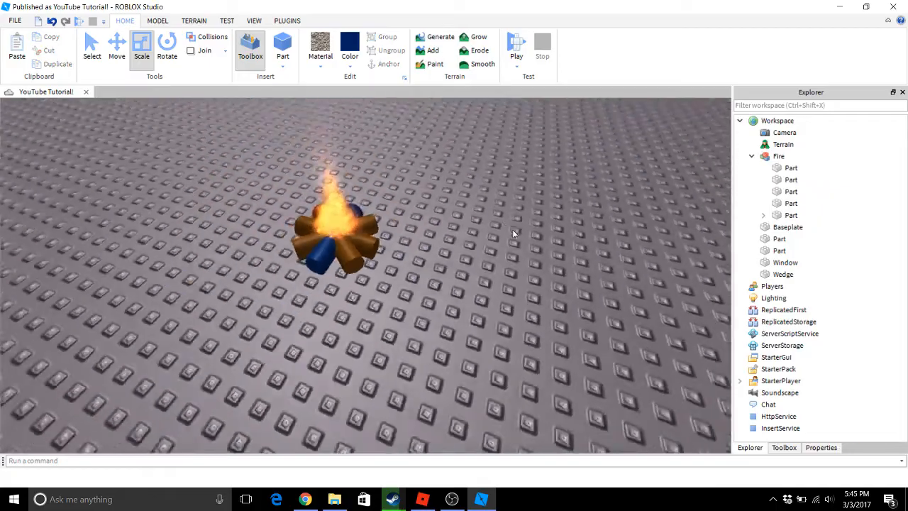
right_click_drag(512, 229, 512, 229)
scroll(426, 271, "up", 5)
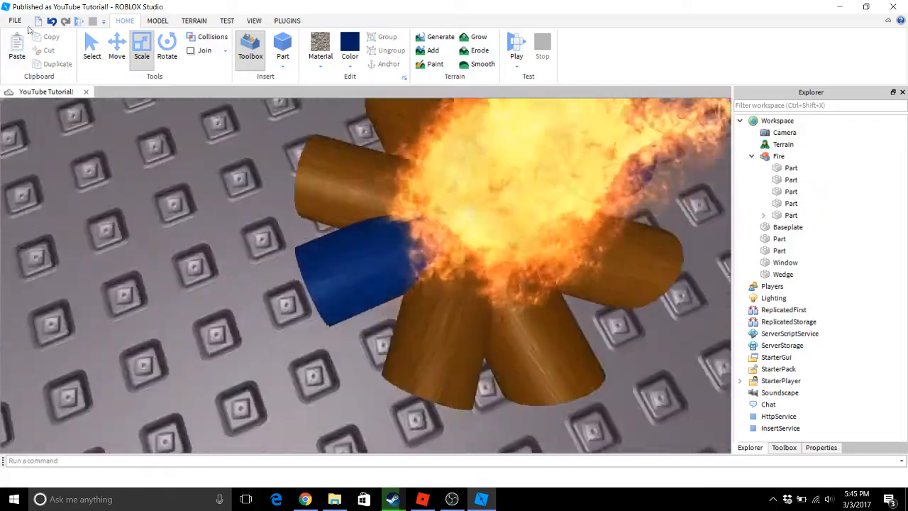
- Undo the single log's recolor and deselect everything
left_click(52, 21)
left_click(127, 124)
scroll(244, 343, "down", 6)
- Collapse the Fire model's contents and view the campfire and the whole baseplate from far away
key("a")
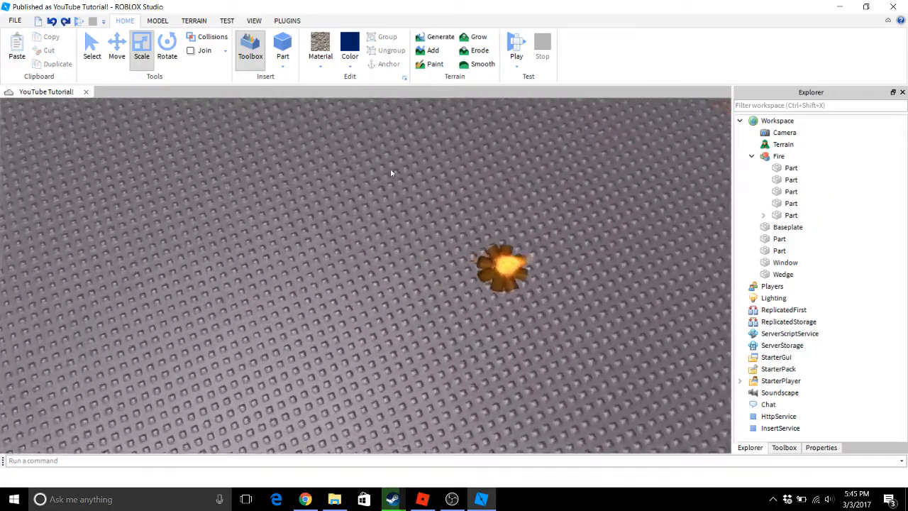
key("d")
key("s")
key("w")
key("a")
key("s")
key("d")
key("d")
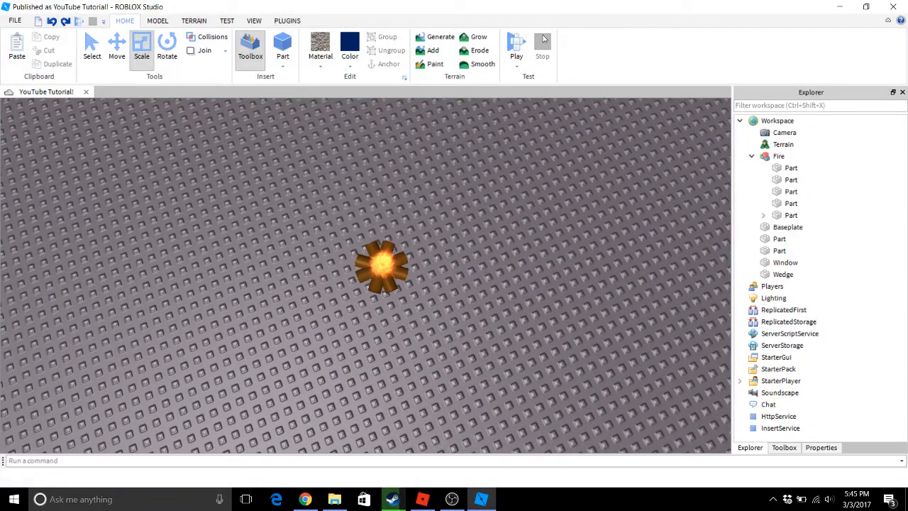
key("w")
key("d")
left_click(751, 157)
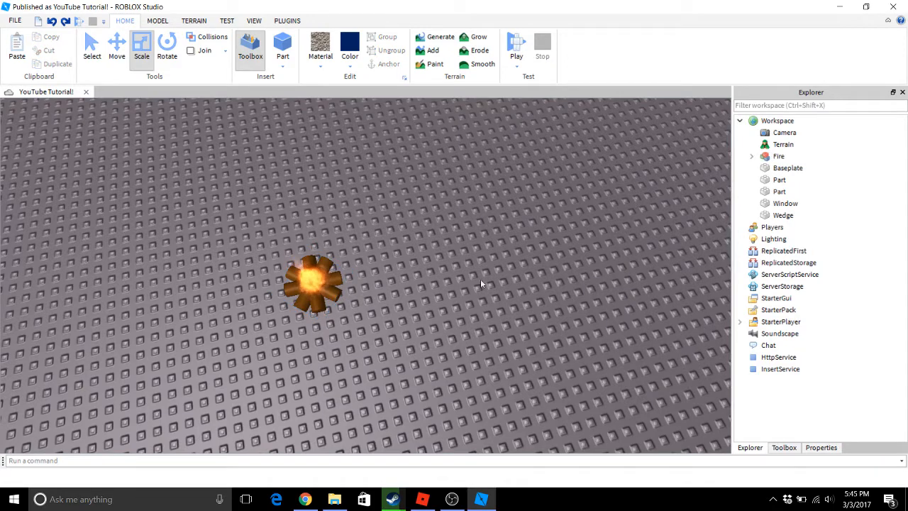
right_click_drag(440, 273, 442, 277)
right_click_drag(457, 409, 456, 409)
key("s")
key("d")
key("d")
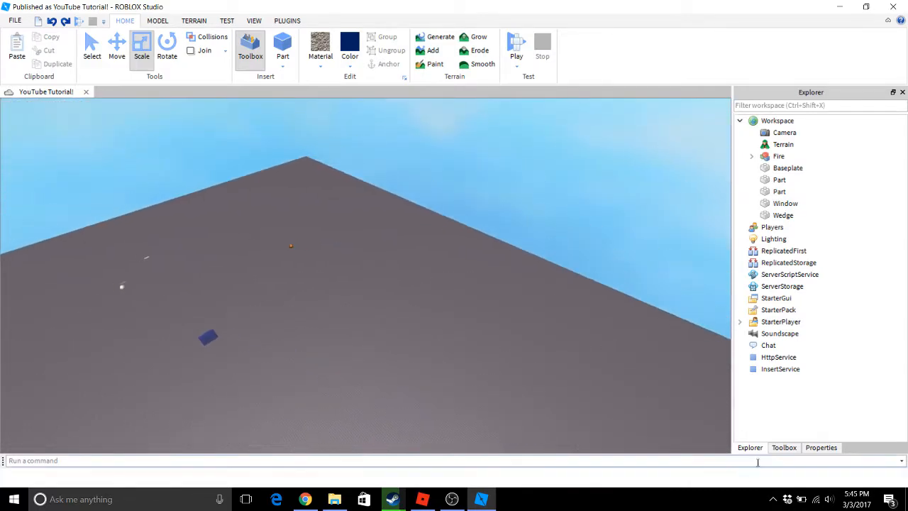
key("a")
key("w")
- Select the distant Fire model, glance at its properties and the Toolbox, return to the Explorer, and deselect the model
left_click_drag(367, 261, 238, 285)
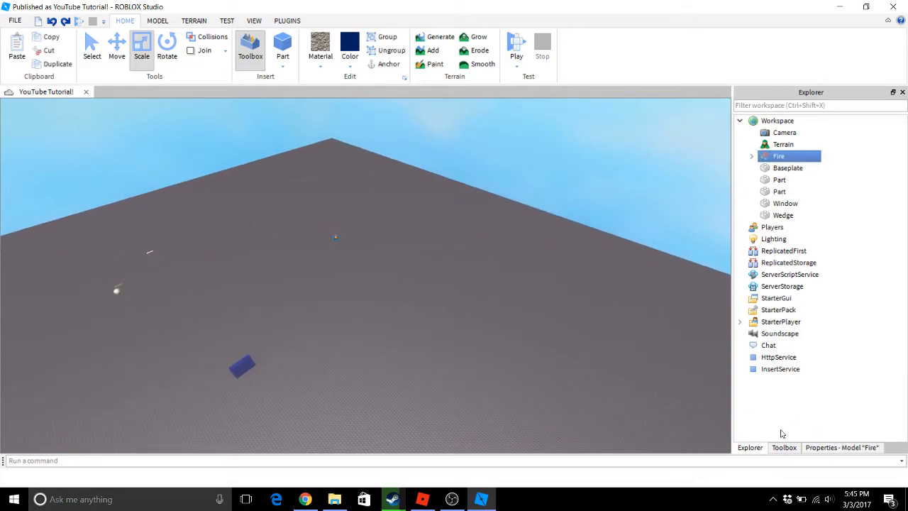
left_click(814, 447)
left_click(786, 448)
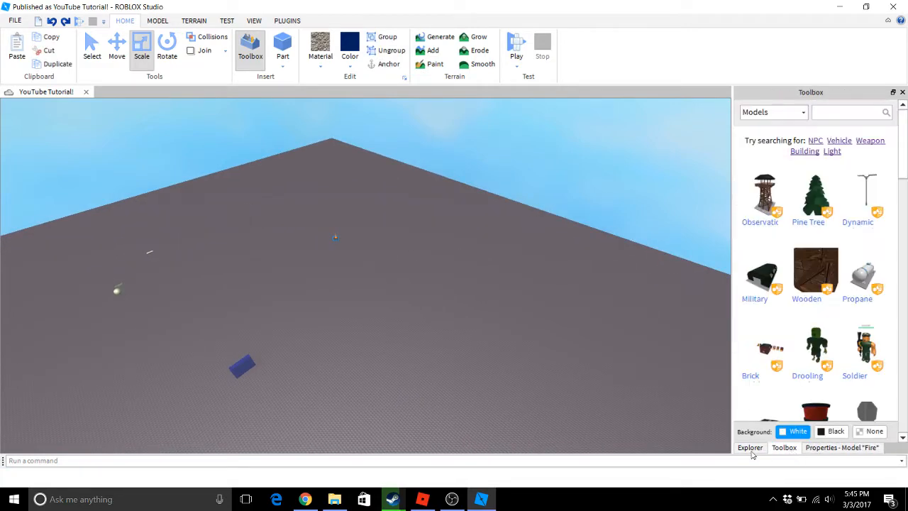
left_click(751, 448)
left_click(516, 260)
- Examine the campfire close up at ground level and from above, with the whole Fire model selected
scroll(516, 261, "up", 7)
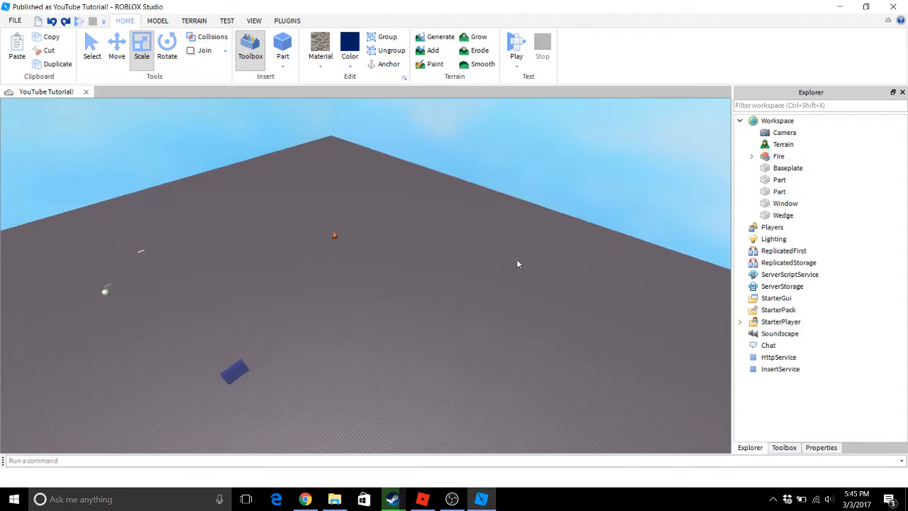
right_click_drag(490, 242, 489, 242)
scroll(455, 334, "up", 5)
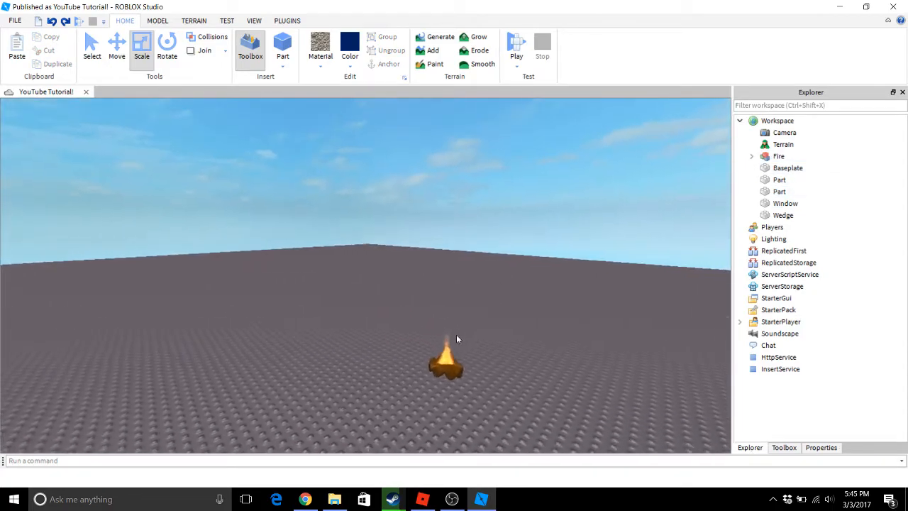
right_click_drag(456, 334, 524, 289)
key("d")
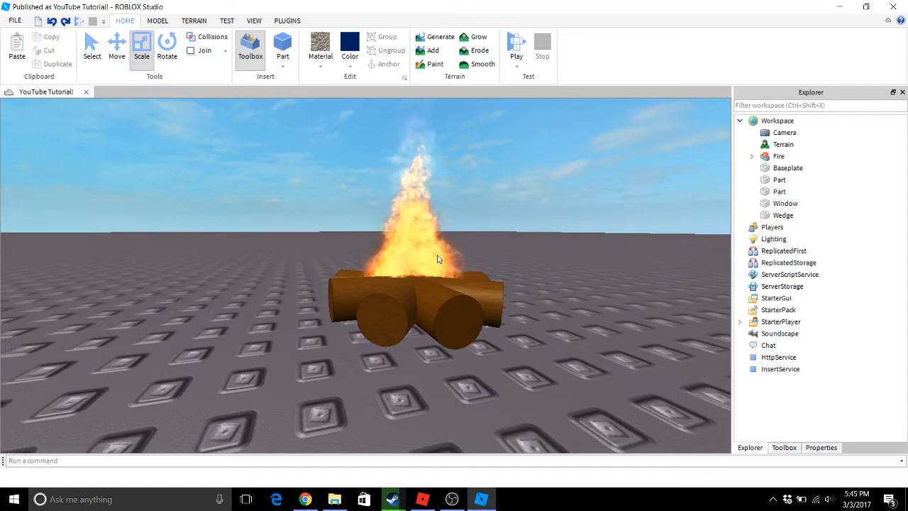
left_click(410, 269)
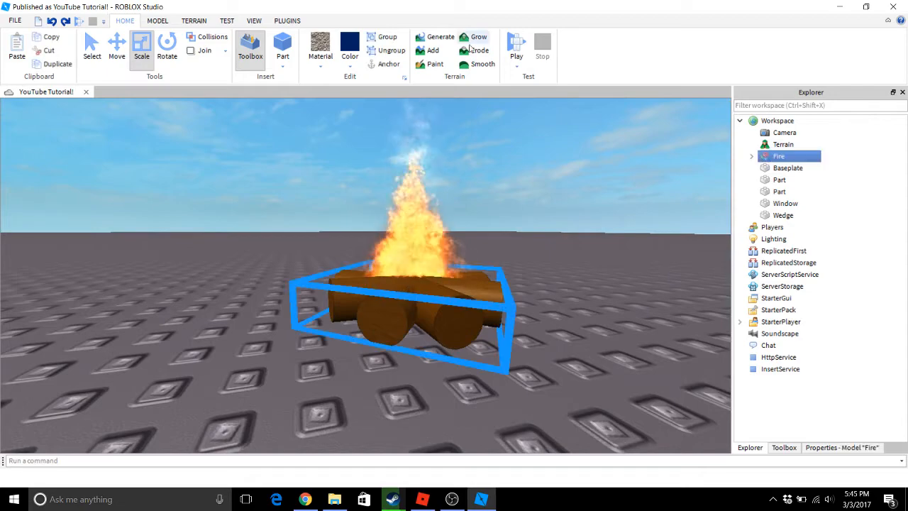
scroll(506, 214, "up", 5)
right_click_drag(505, 210, 505, 210)
scroll(505, 210, "down", 5)
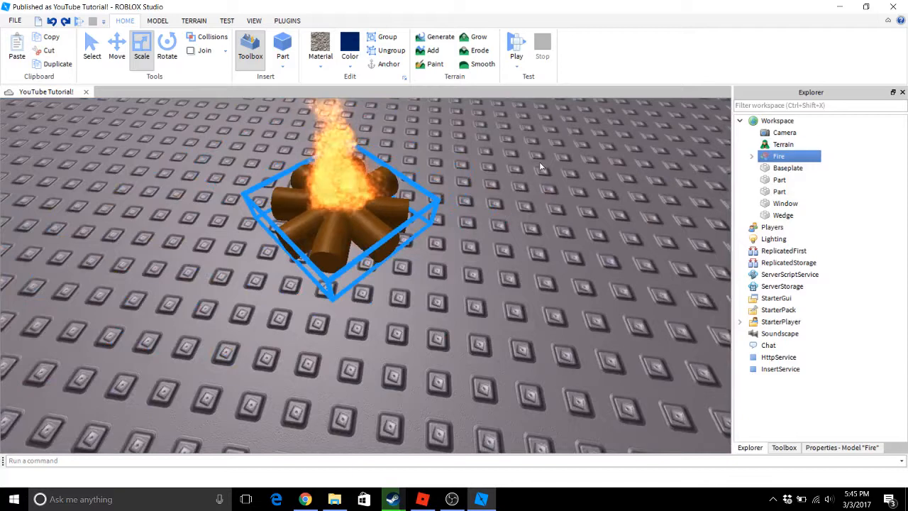
- Expand the Fire model and its last part, and select the Fire effect inside that part
left_click(753, 156)
left_click(788, 215)
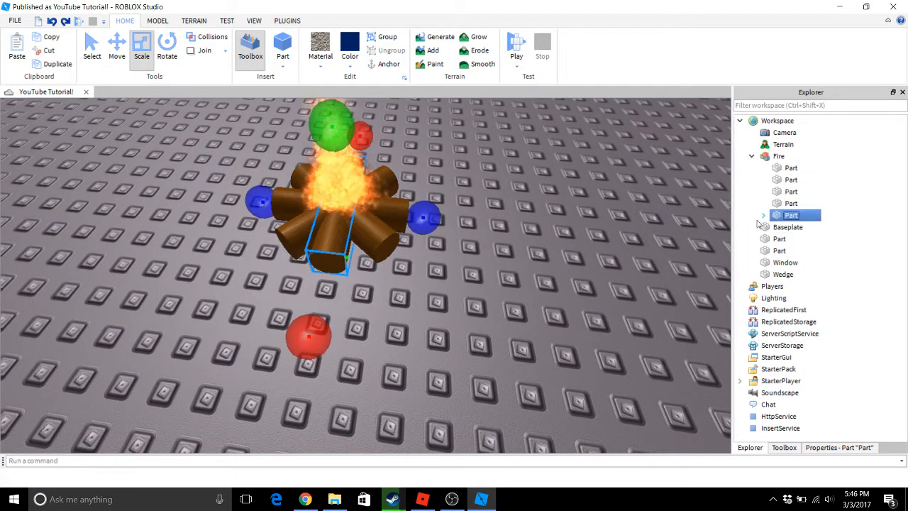
left_click(763, 215)
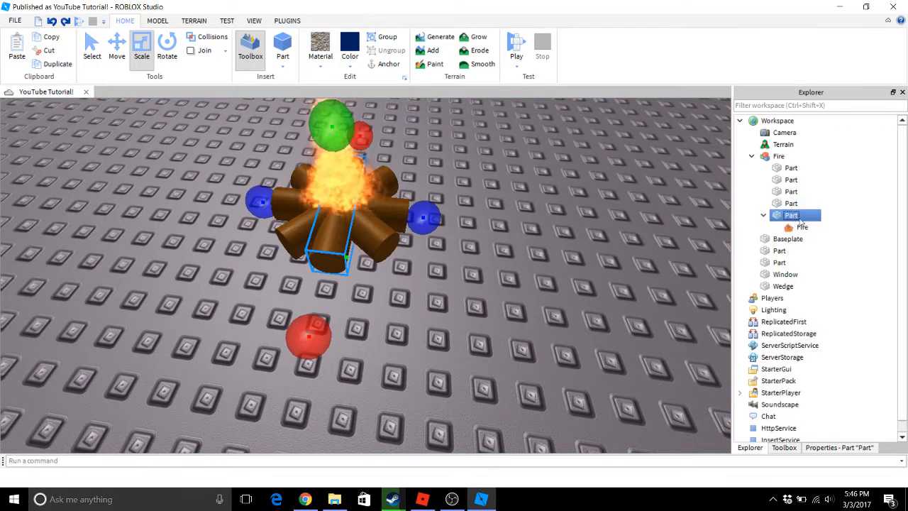
left_click(801, 227)
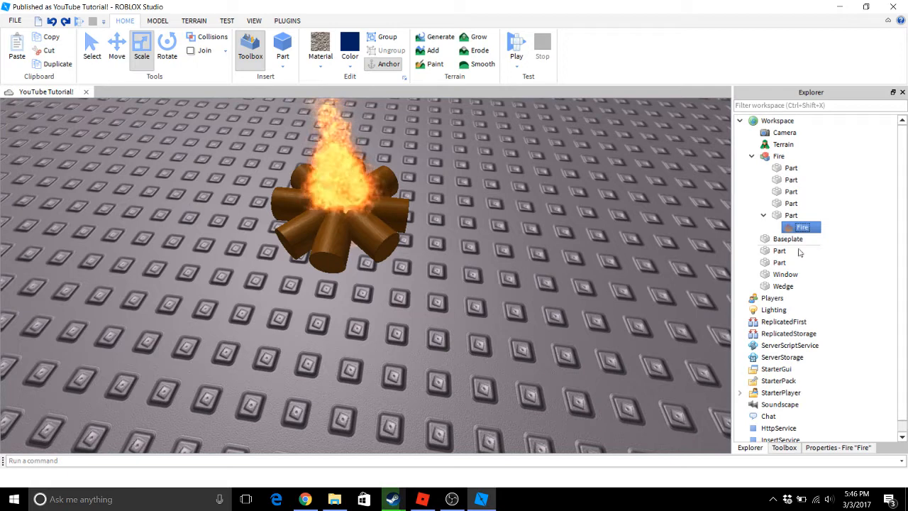
- Set the Fire effect's Color property to blue [0, 35, 236]
left_click(848, 448)
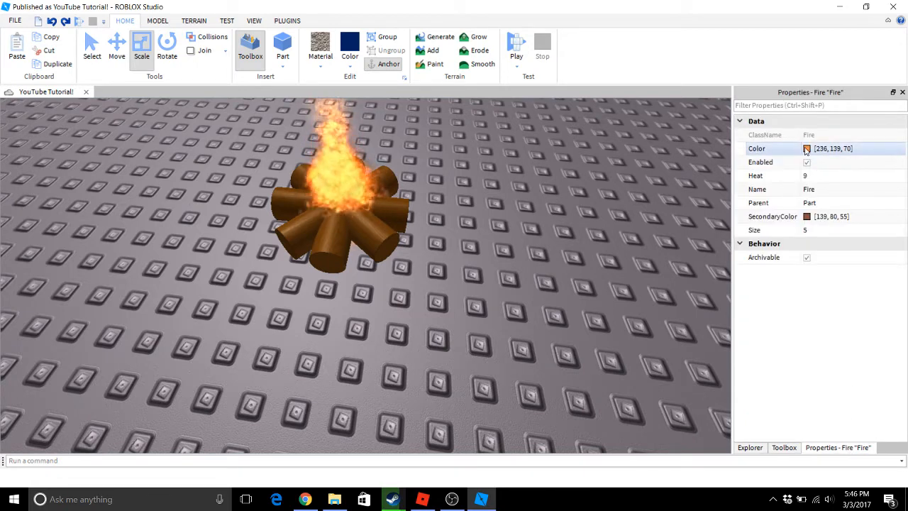
left_click(780, 149)
left_click(806, 148)
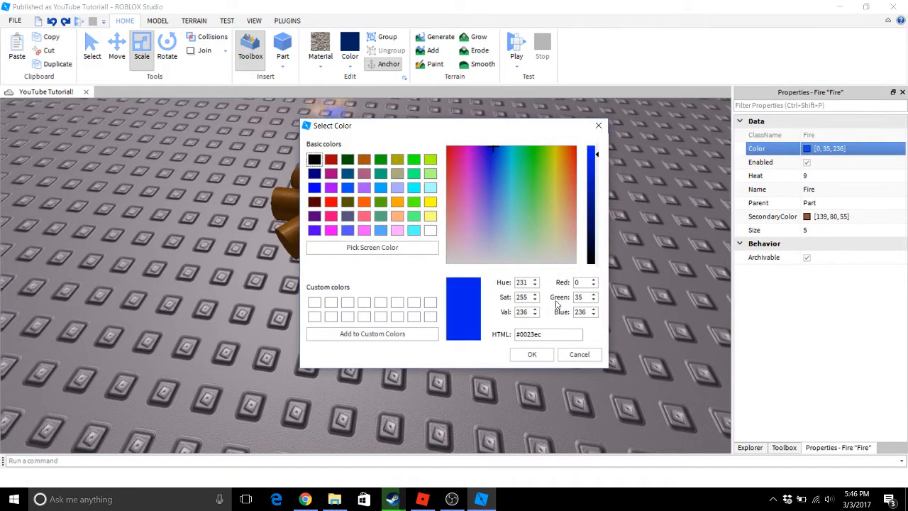
left_click(532, 354)
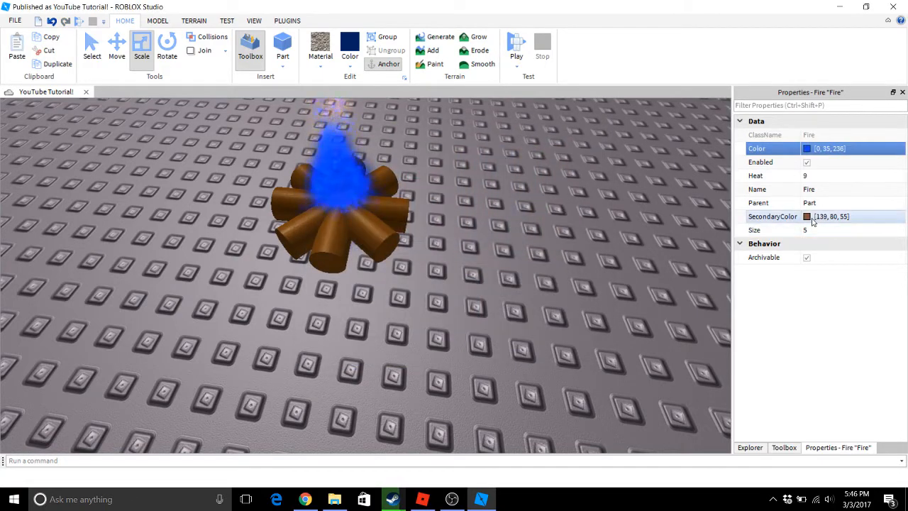
- Set the Fire effect's SecondaryColor to black [0, 0, 0] and look at the flame from ground level
left_click(807, 217)
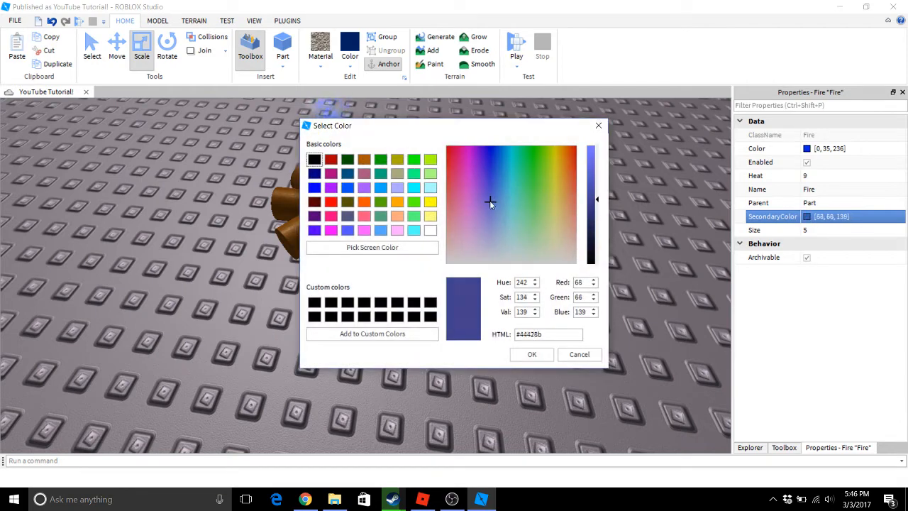
left_click(594, 247)
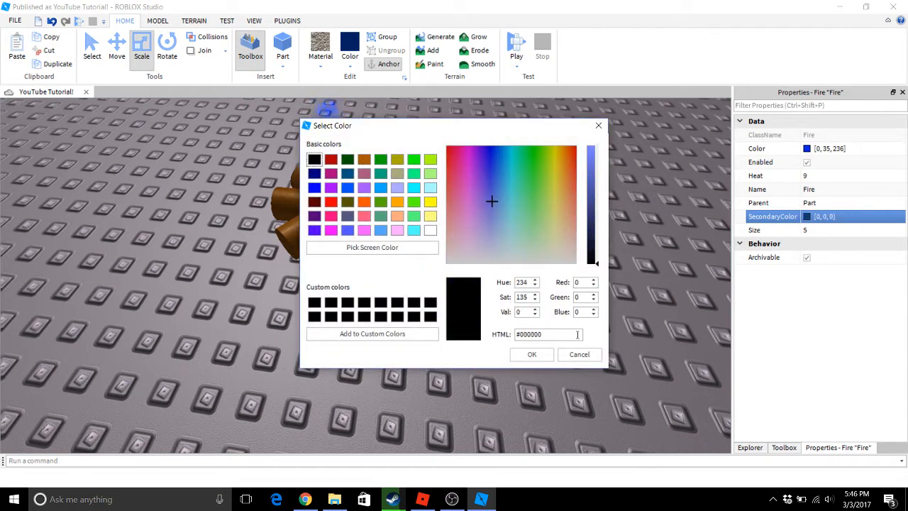
left_click(531, 355)
right_click_drag(530, 332, 525, 319)
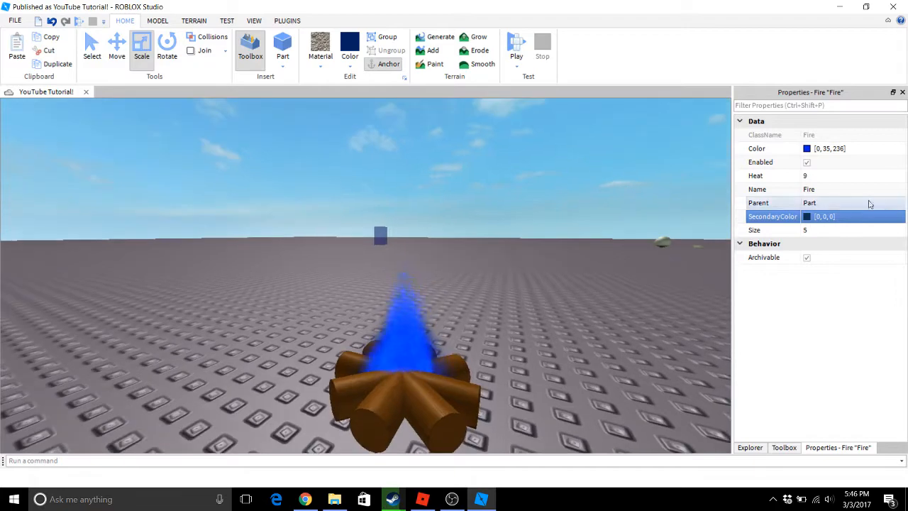
- Enter 100 as the Fire effect's Size and view the flame from farther away
left_click(844, 230)
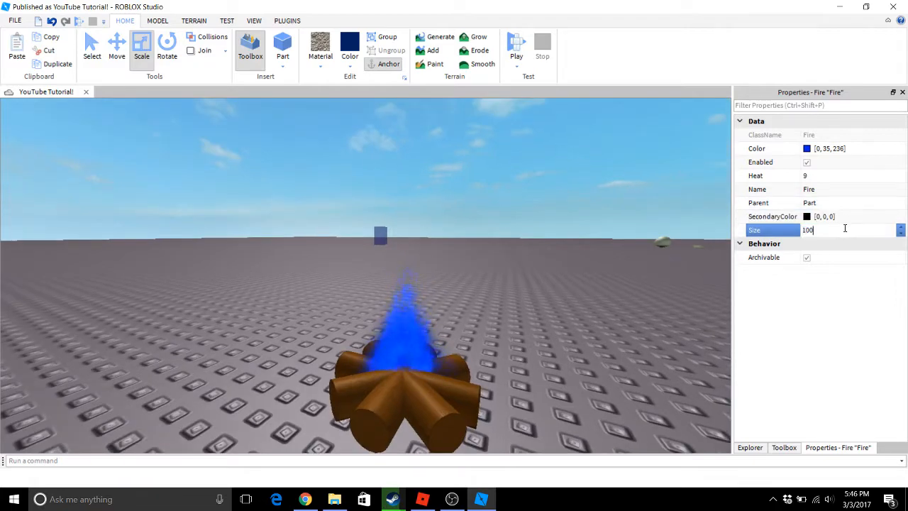
key("Return")
left_click(598, 229)
scroll(597, 229, "down", 6)
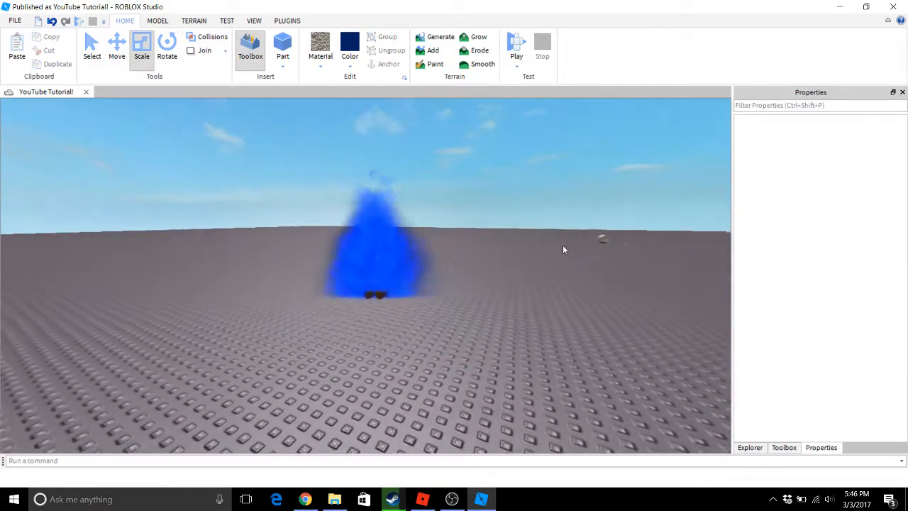
key("a")
key("w")
- Select the Fire effect inside the model's last part again and set its Size to 10
left_click(447, 293)
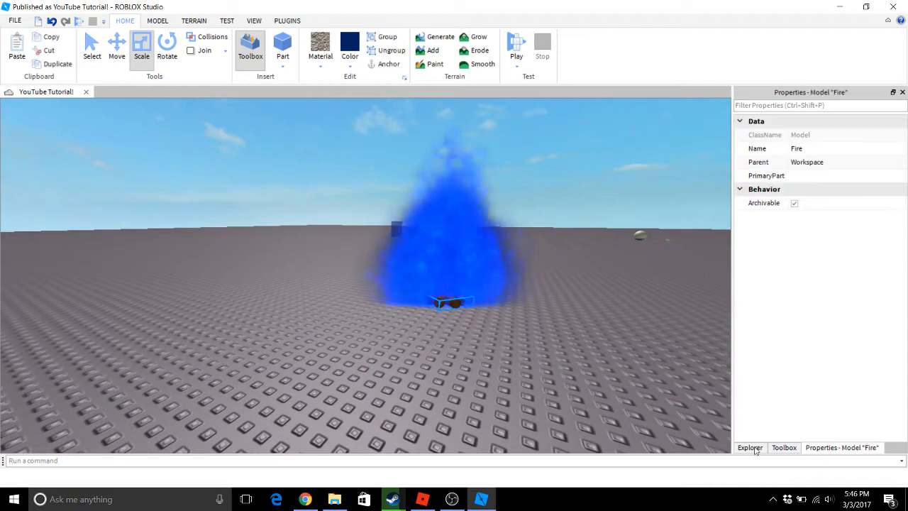
left_click(784, 448)
left_click(749, 447)
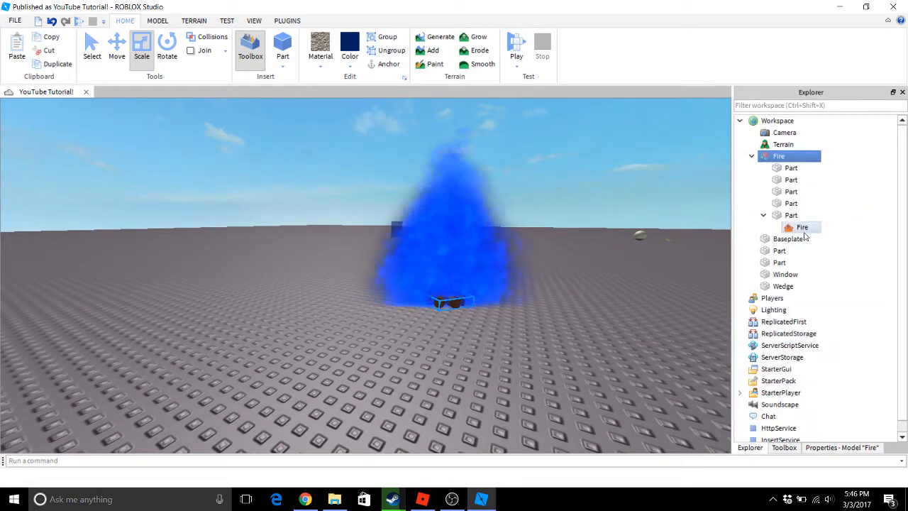
left_click(803, 227)
left_click(838, 447)
left_click(853, 230)
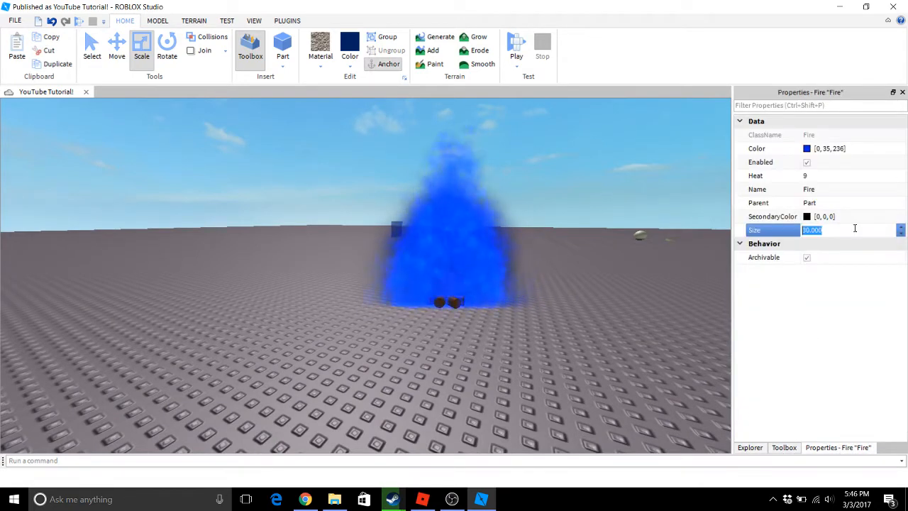
- Set the Fire effect's Heat to 25 and inspect the flame up close
left_click(855, 176)
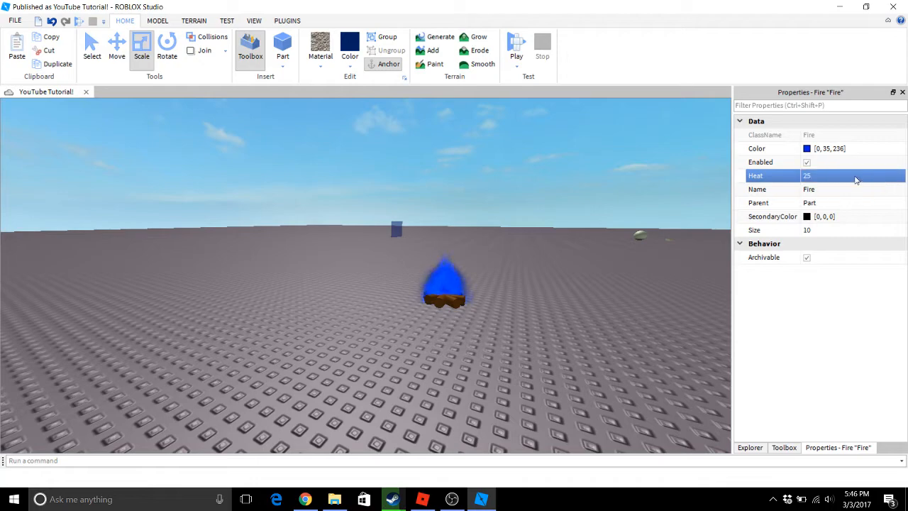
left_click(551, 263)
scroll(427, 332, "up", 3)
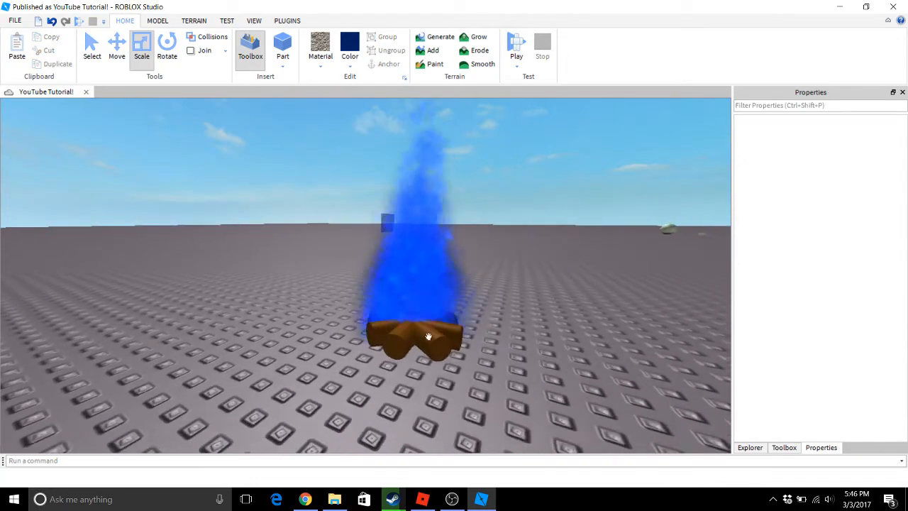
right_click_drag(427, 332, 418, 340)
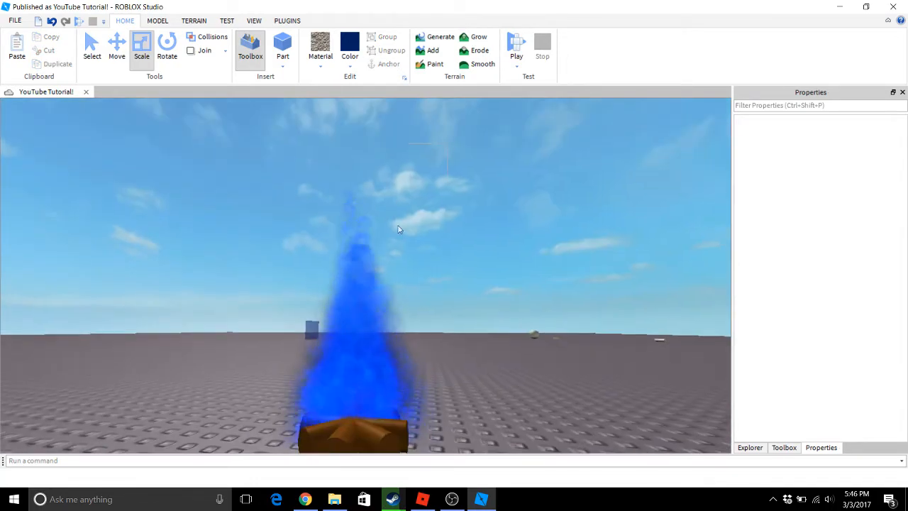
- Examine the blue campfire flame from a distance, from above and up close
left_click_drag(398, 225, 443, 292)
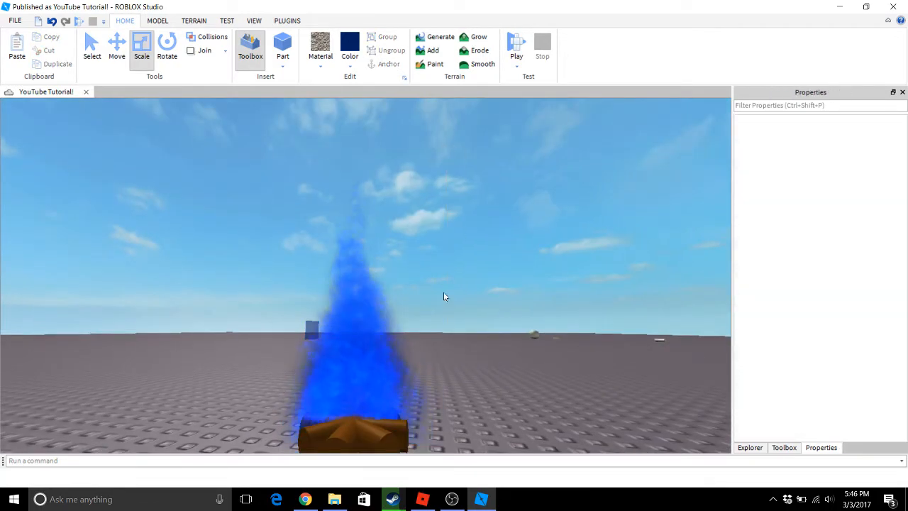
scroll(489, 271, "down", 5)
mouse_move(443, 291)
right_mouse_down()
mouse_move(489, 271)
mouse_move(451, 291)
right_mouse_up()
scroll(454, 293, "down", 3)
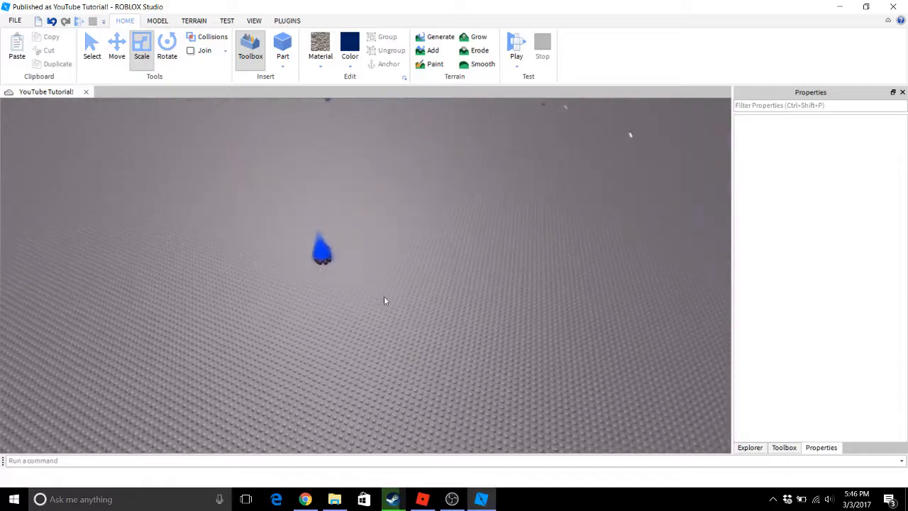
scroll(385, 297, "up", 5)
right_click_drag(385, 298, 419, 268)
scroll(418, 268, "up", 5)
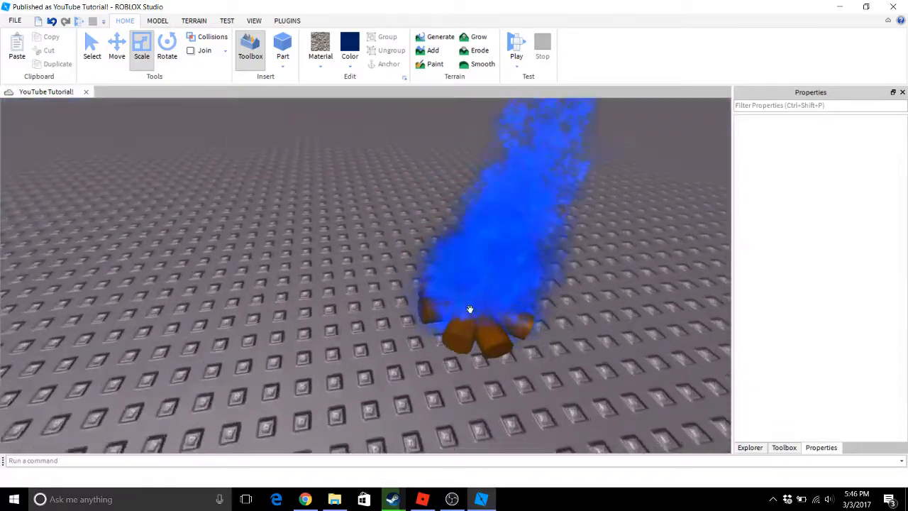
right_click_drag(607, 355, 605, 355)
scroll(606, 354, "down", 6)
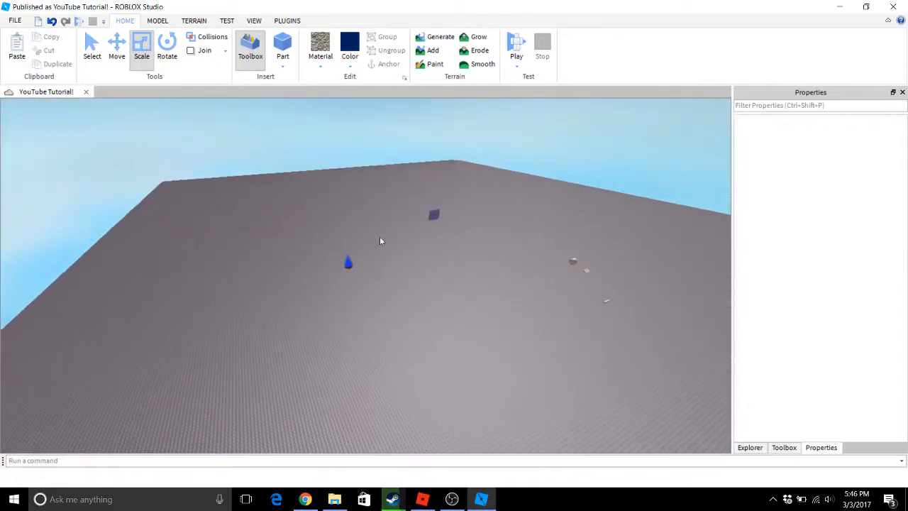
- Select the campfire's Fire model and anchor it in place
left_click_drag(385, 219, 279, 312)
key("w")
left_click(400, 66)
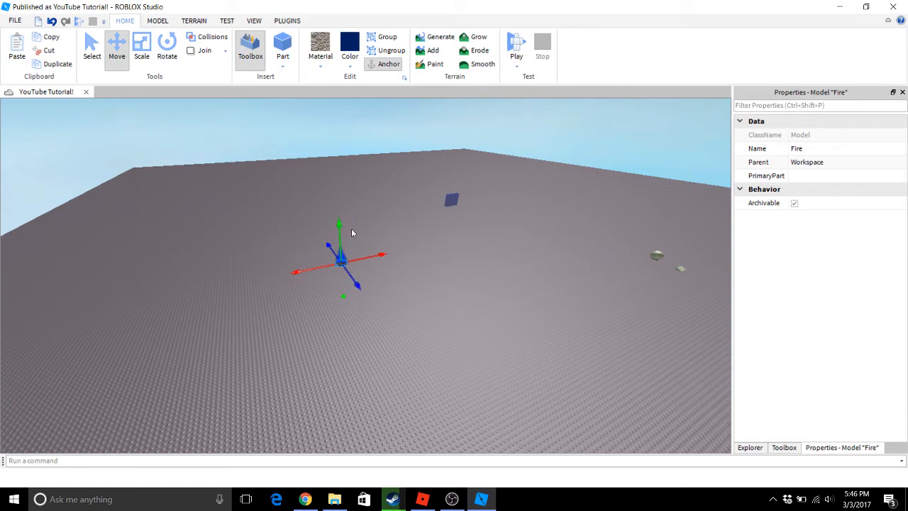
left_click(382, 290)
key("w")
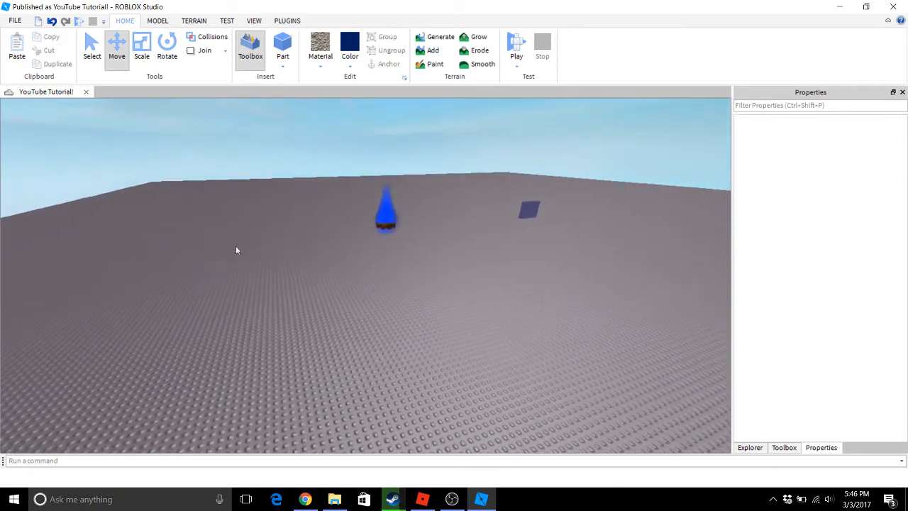
- Playtest the place, walking the character toward the anchored campfire, and stop the test
left_click(78, 21)
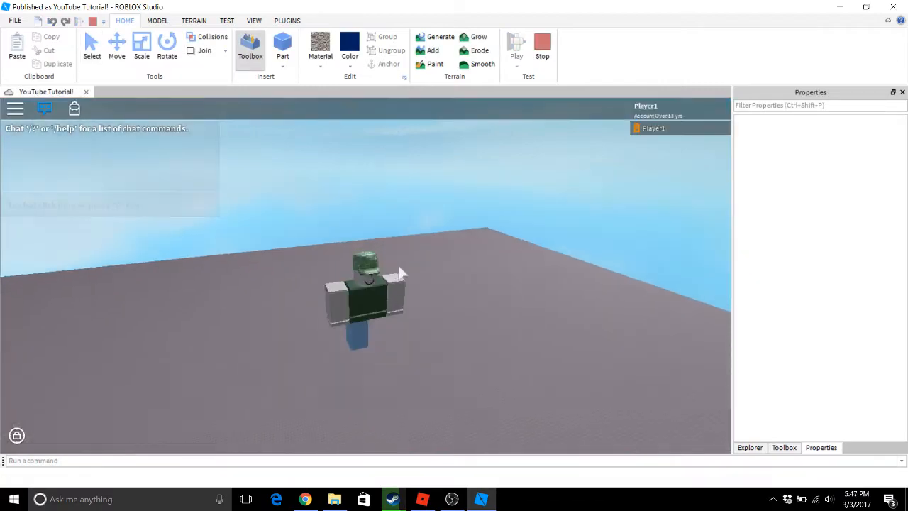
key("w")
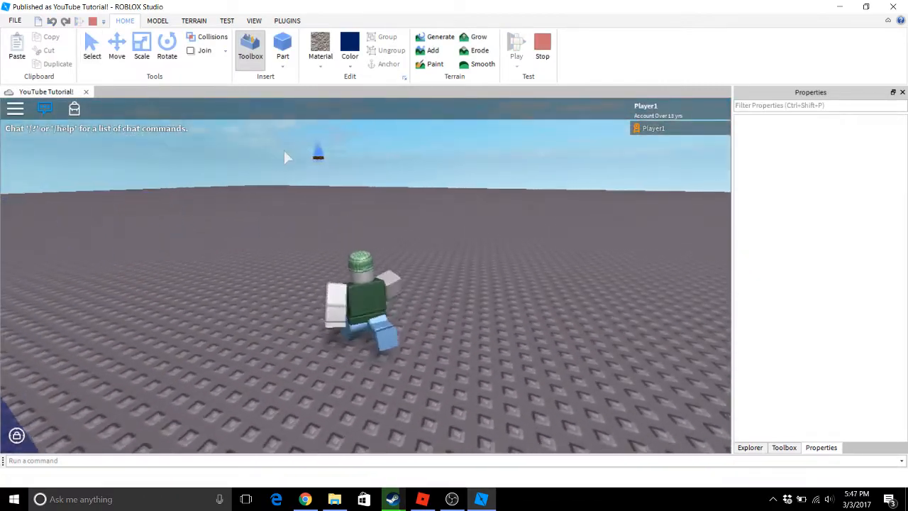
key("w")
key("a")
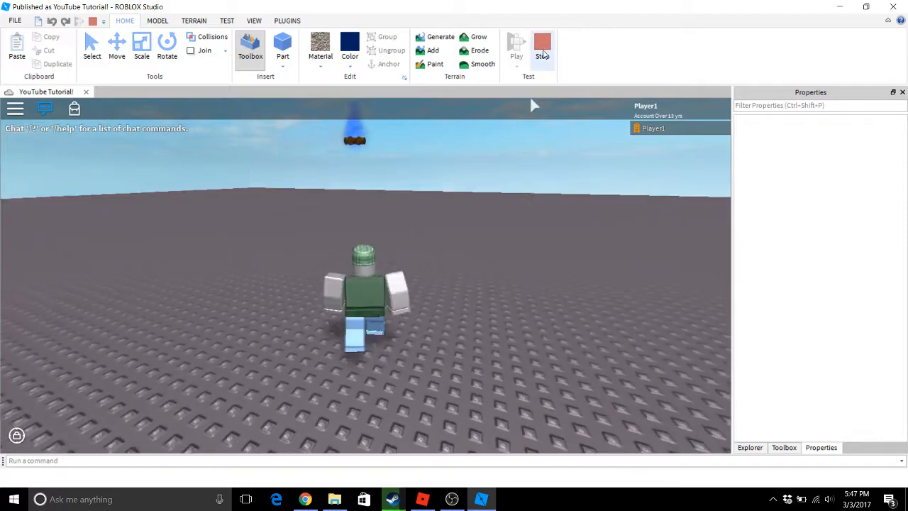
left_click(542, 56)
key("s")
key("a")
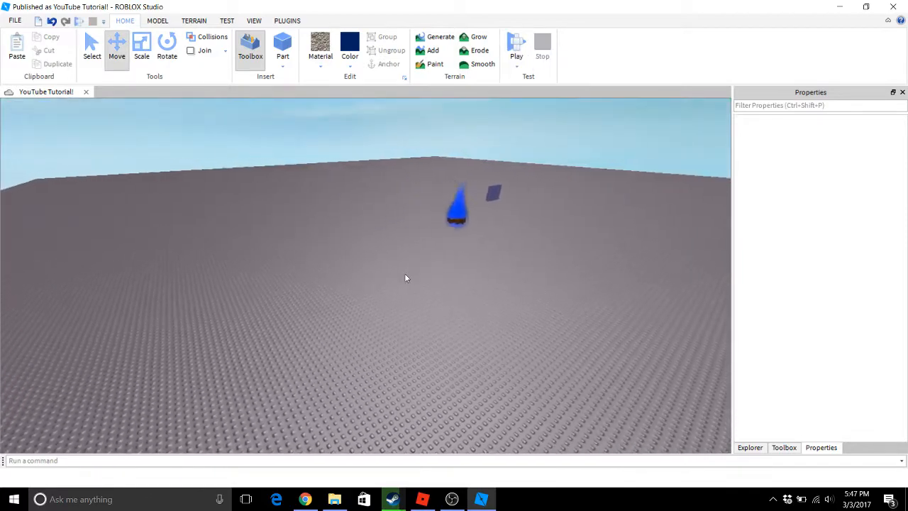
key("d")
left_click(209, 51)
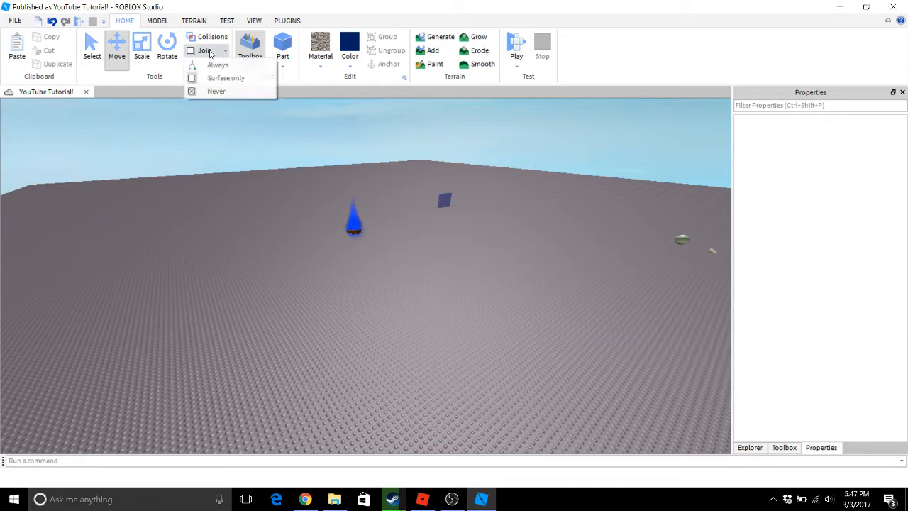
left_click(210, 51)
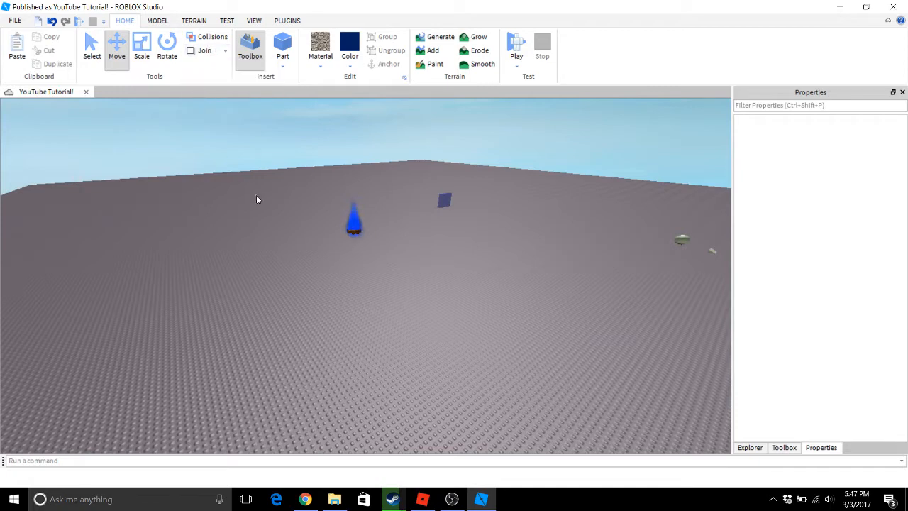
key("w")
key("s")
- Select the dark blue Window part and move it along the X axis to X position -4.75
left_click(448, 198)
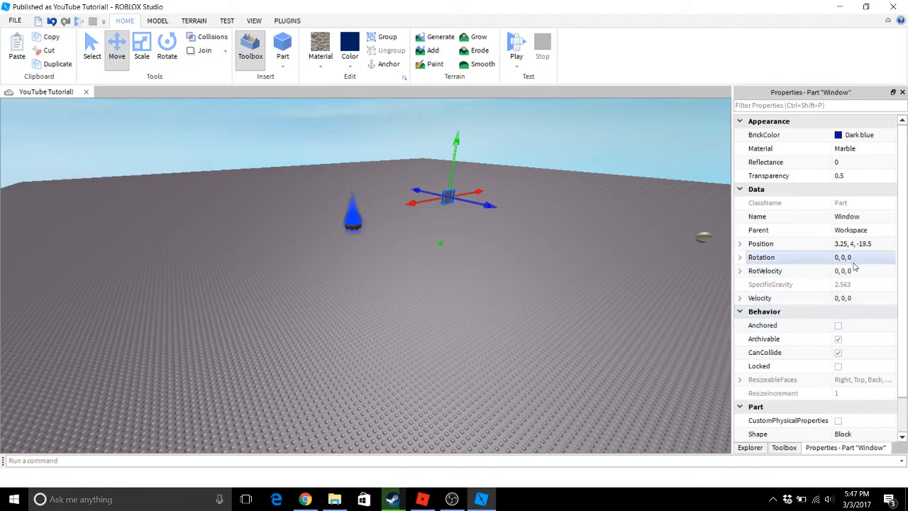
key("w")
right_click_drag(635, 278, 647, 300)
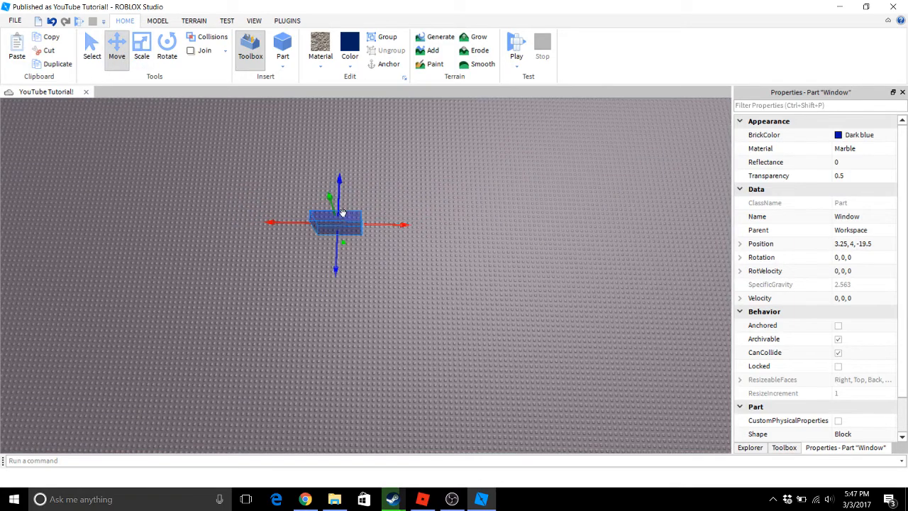
left_click(115, 56)
left_click(116, 55)
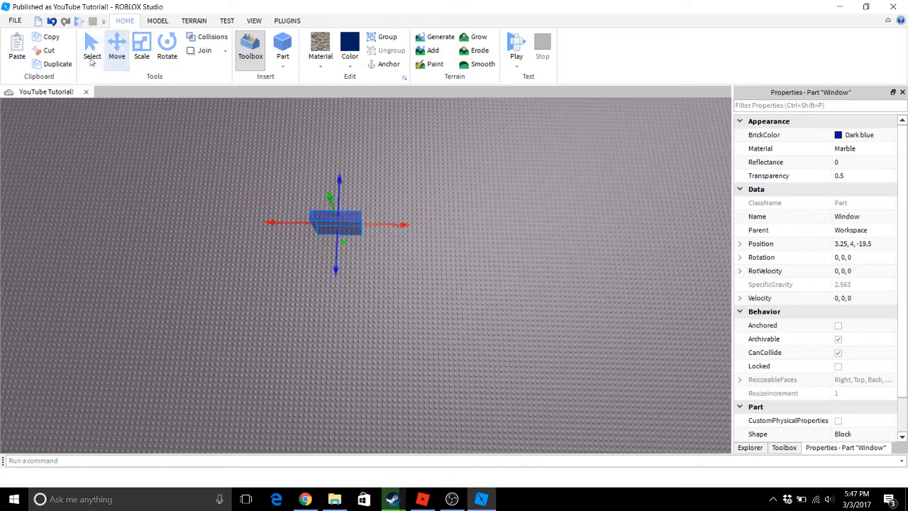
left_click(399, 222)
left_click(337, 219)
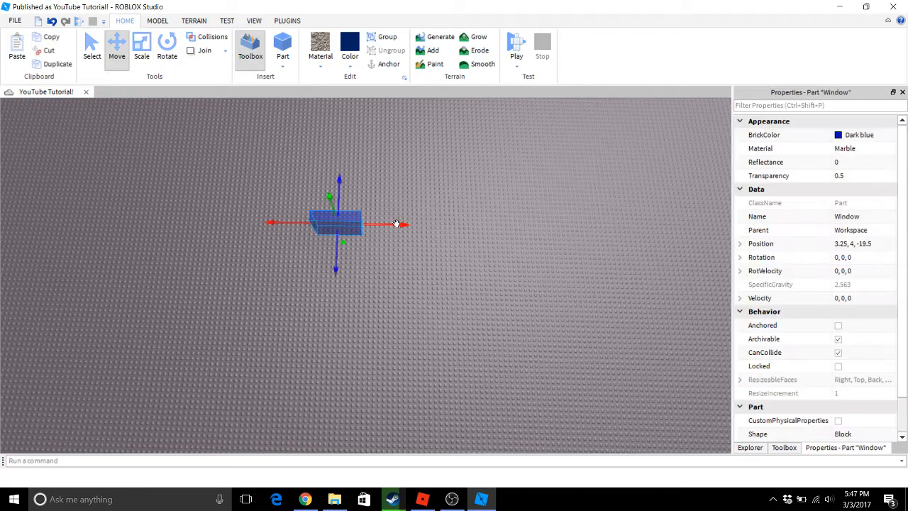
left_click_drag(397, 225, 445, 228)
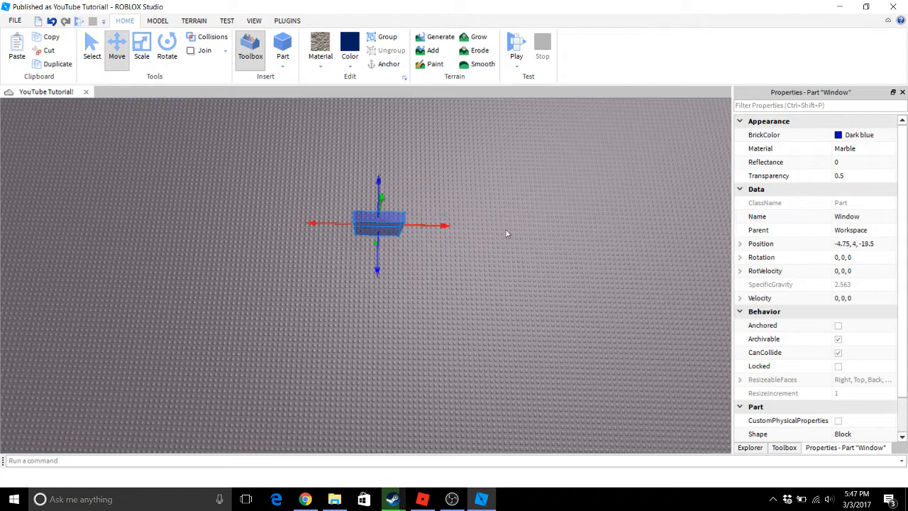
- Set the Window part's Position to -131.75, 4, -19.5, trying X values of -11.75 and -31.75 on the way
left_click(839, 244)
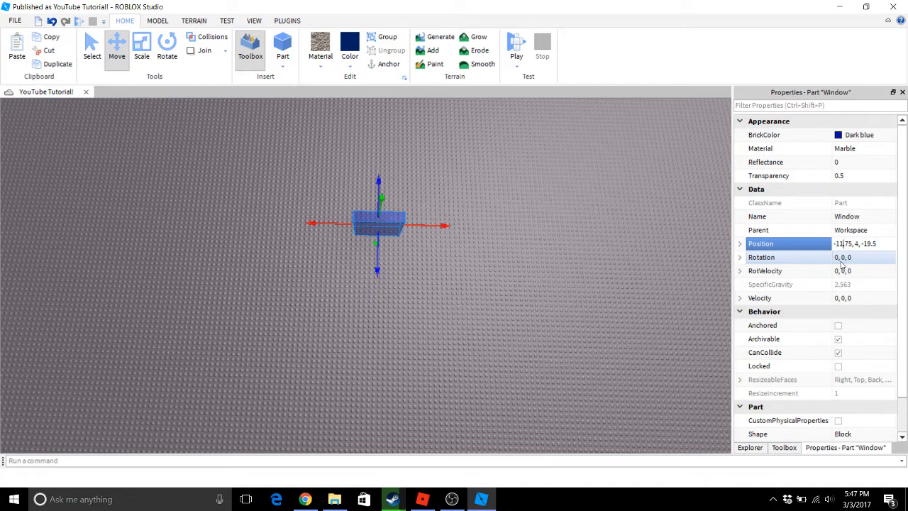
key("Return")
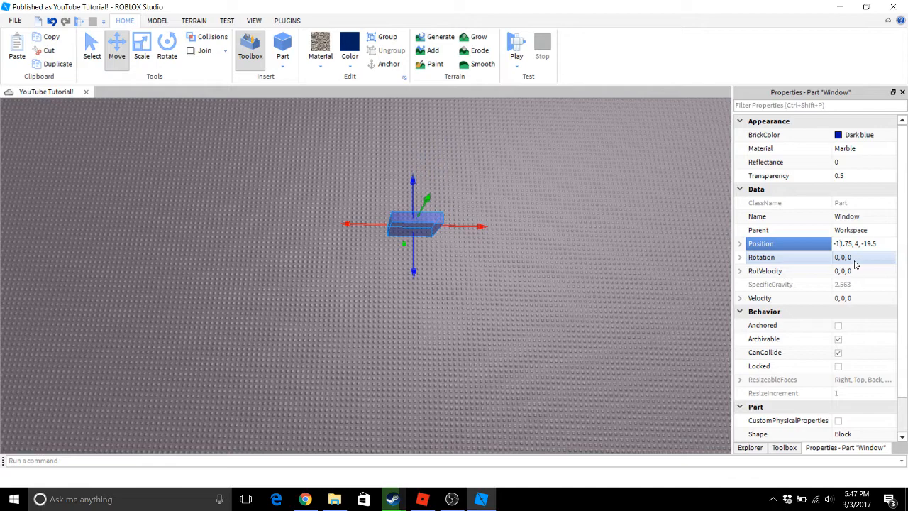
type("-3")
key("Return")
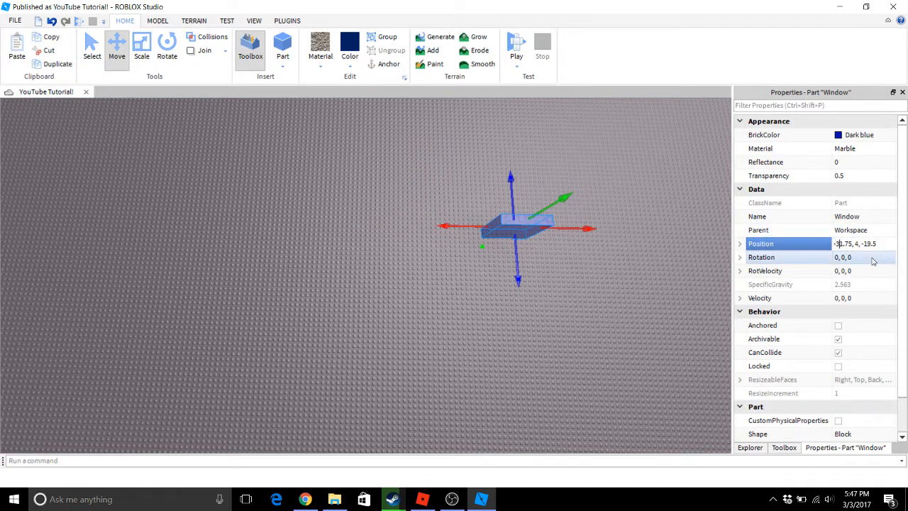
key("Return")
- Find the relocated Window part on the baseplate, focus on it and view it while selected
left_click(626, 245)
right_click_drag(625, 245, 636, 241)
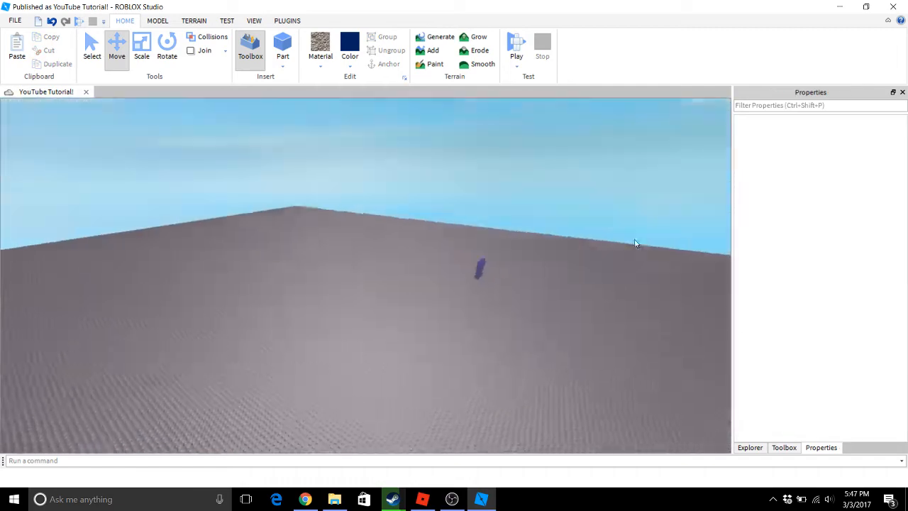
left_click_drag(557, 205, 364, 341)
key("f")
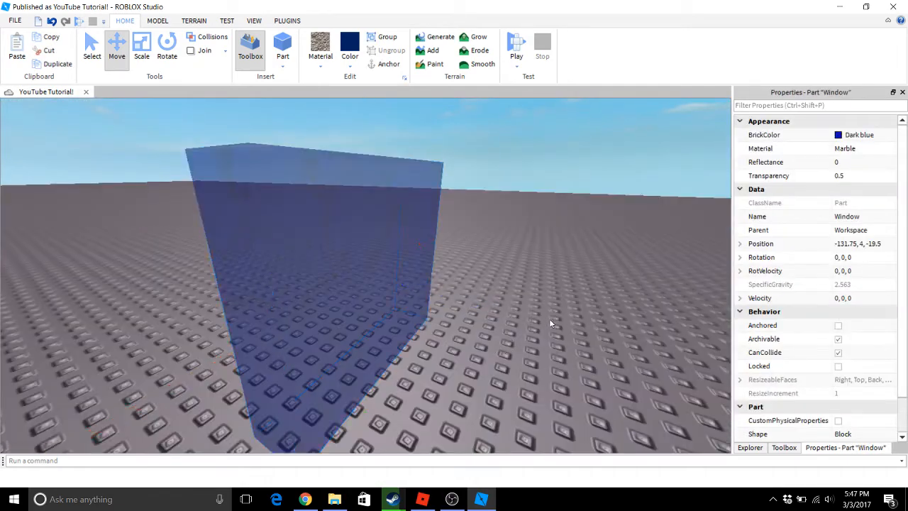
left_click(549, 319)
key("s")
left_click(228, 282)
key("s")
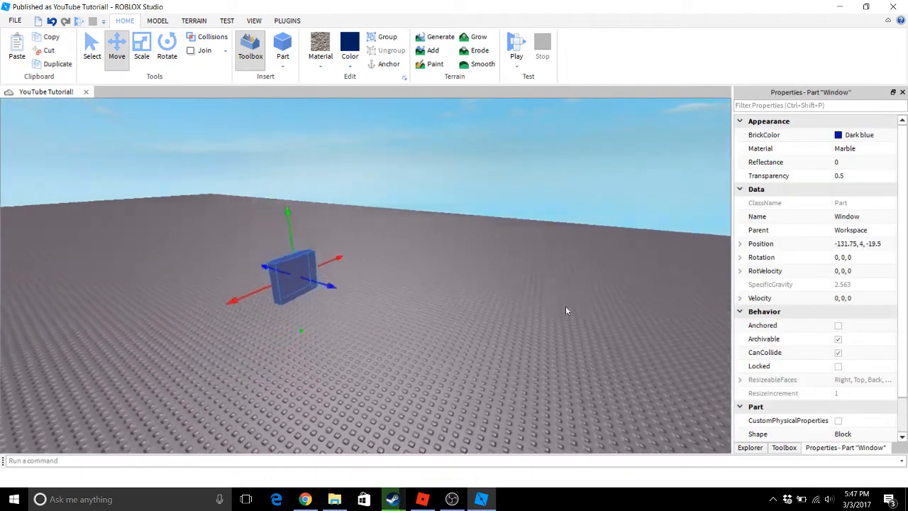
key("d")
left_click(843, 228)
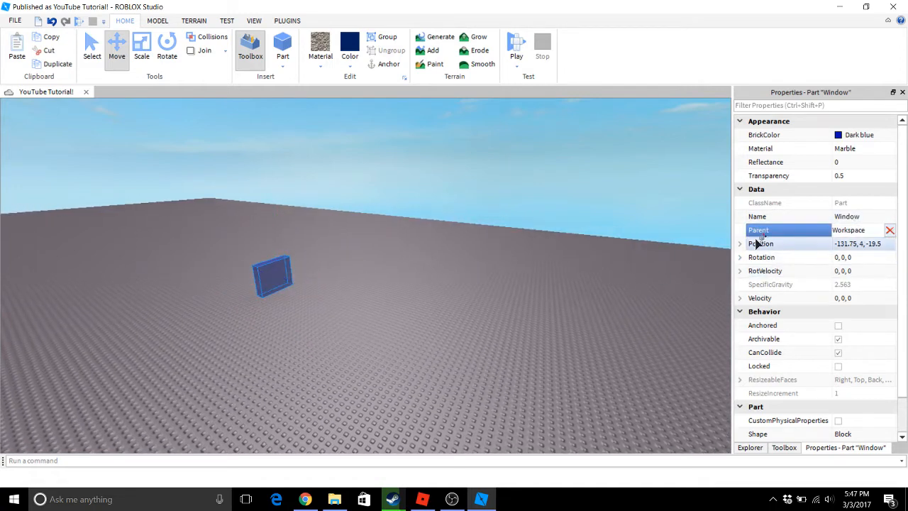
left_click(532, 234)
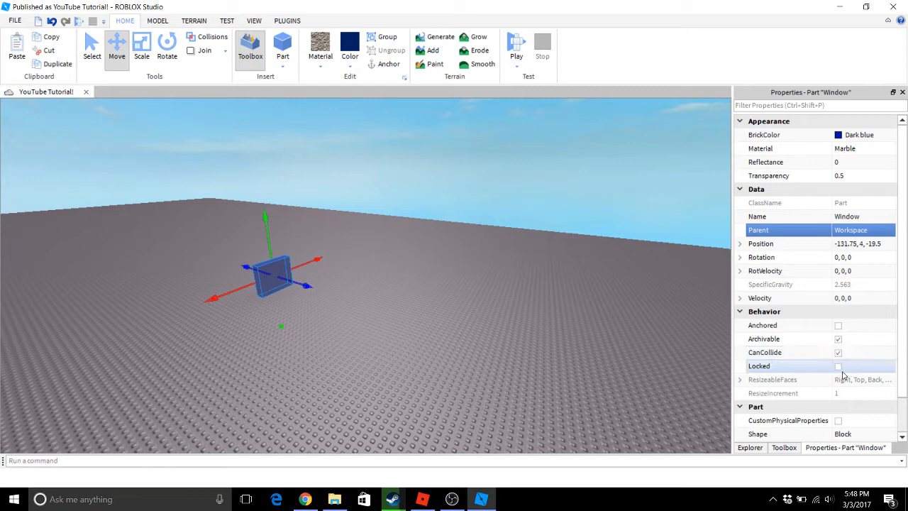
- Change the Window part's Shape to Ball and inspect the sphere up close
scroll(839, 365, "down", 1)
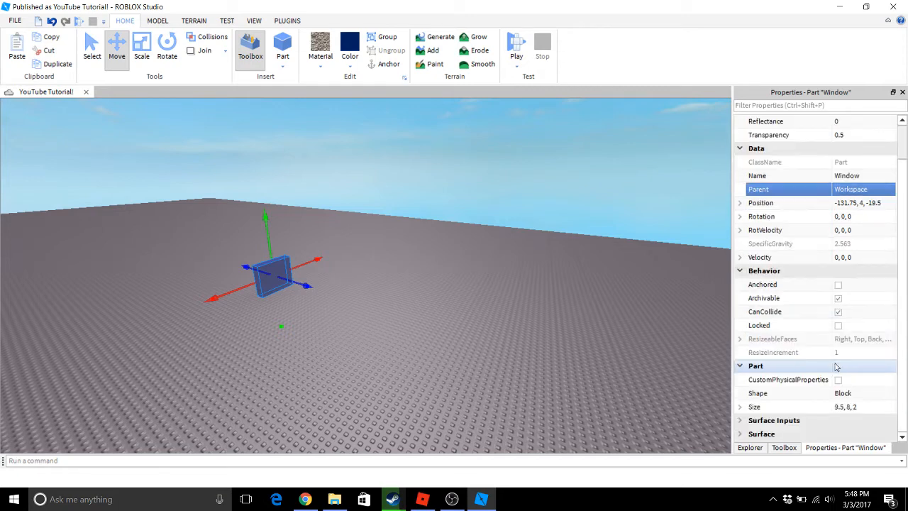
left_click(872, 401)
left_click(872, 398)
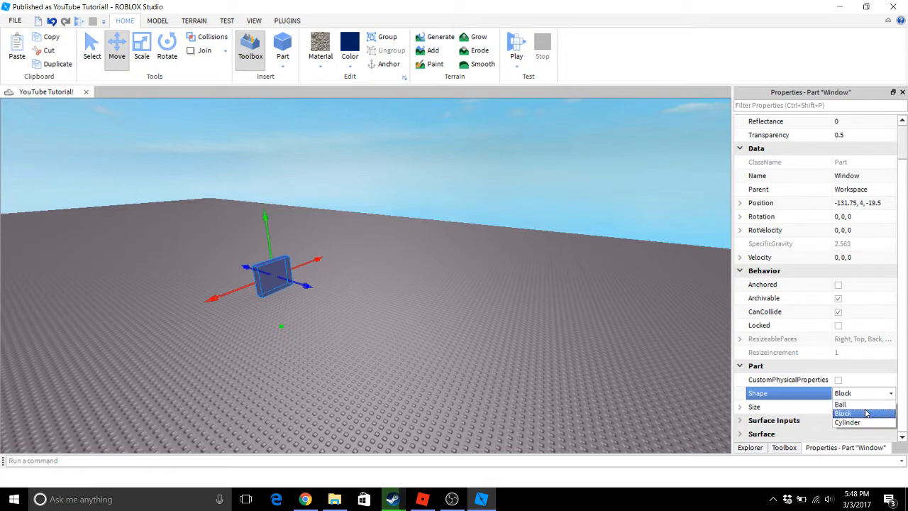
left_click(867, 406)
left_click(375, 306)
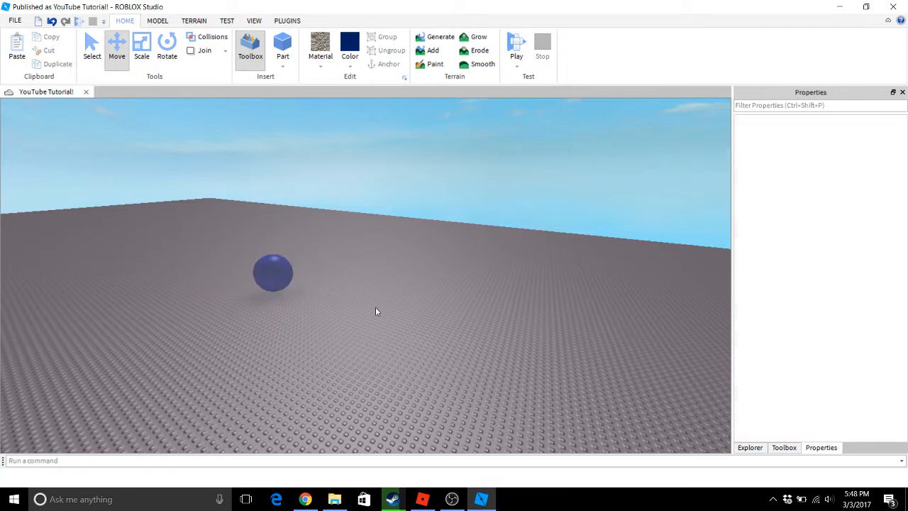
scroll(367, 304, "up", 2)
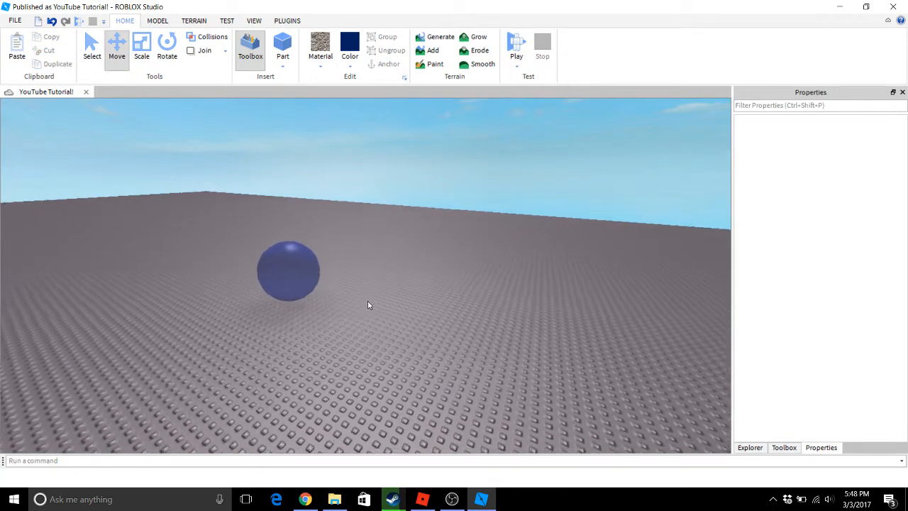
scroll(333, 291, "up", 5)
right_click_drag(333, 292, 346, 294)
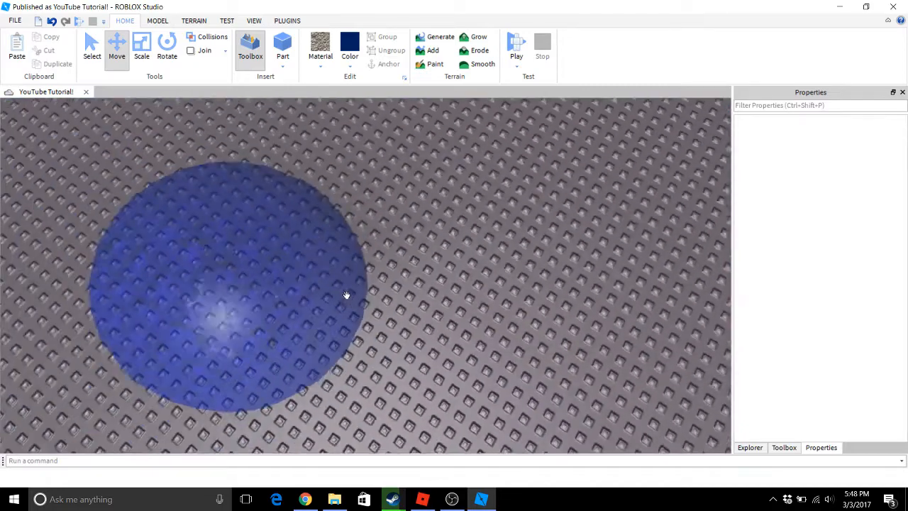
- Select the blue ball and change its Shape back to Block
left_click(346, 294)
scroll(326, 287, "down", 2)
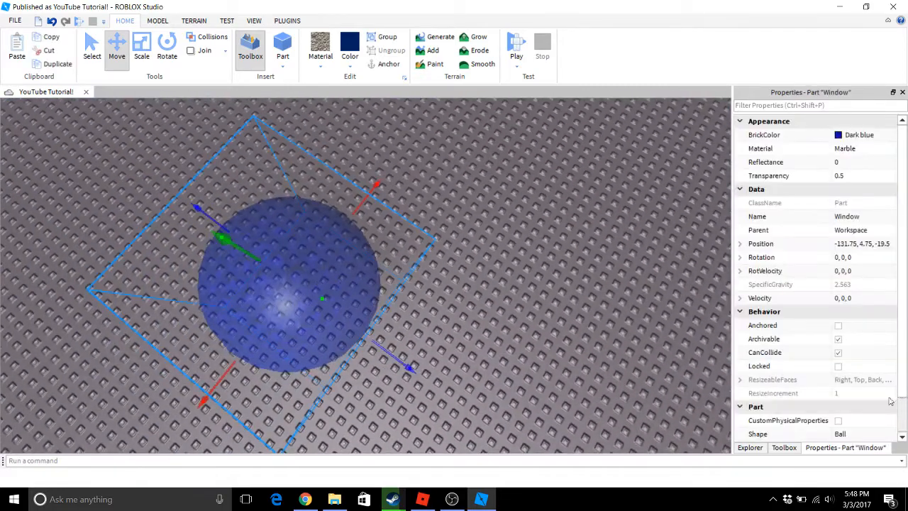
scroll(851, 379, "down", 1)
left_click(855, 394)
left_click(854, 396)
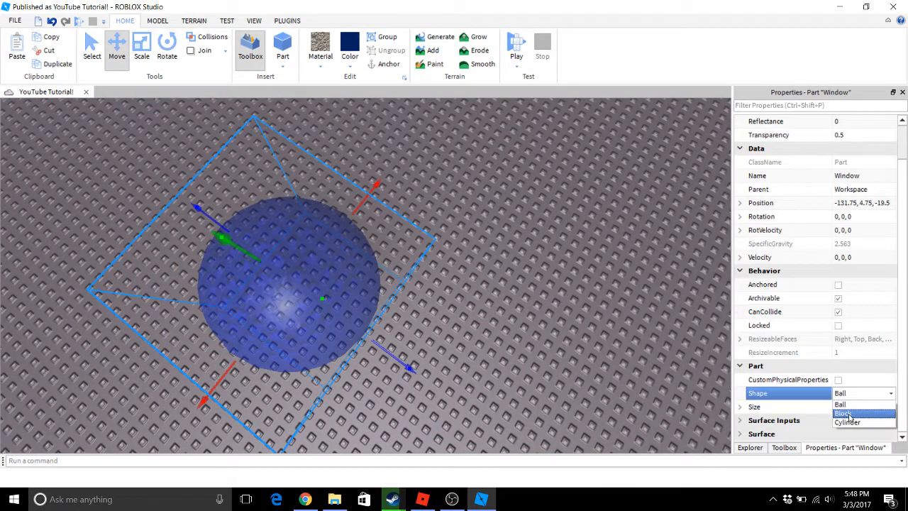
left_click(854, 411)
right_click_drag(558, 317, 495, 295)
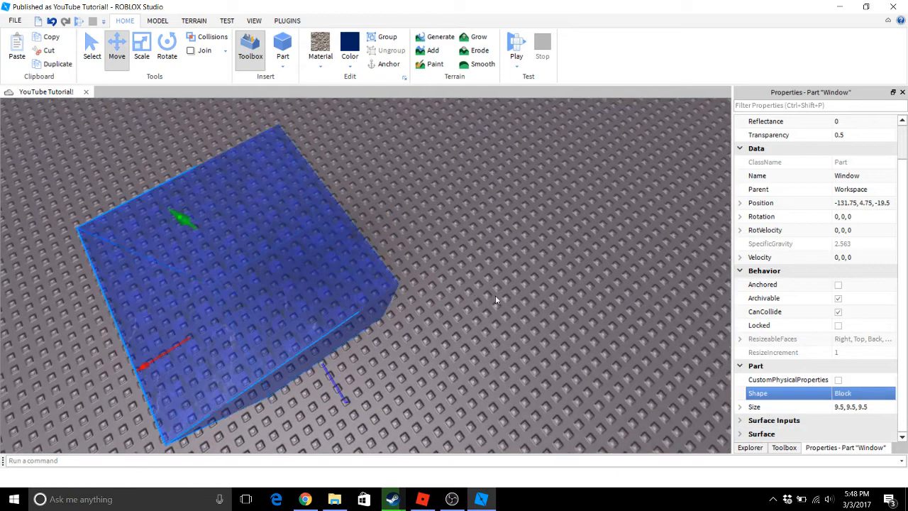
- Inspect the block's marble surface up close and reselect the Window part
left_click(495, 295)
scroll(418, 291, "up", 3)
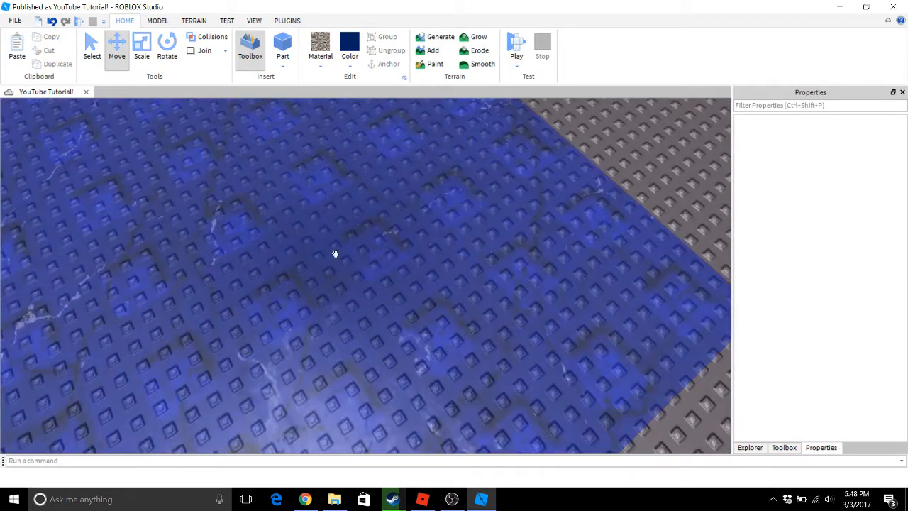
left_click(328, 193)
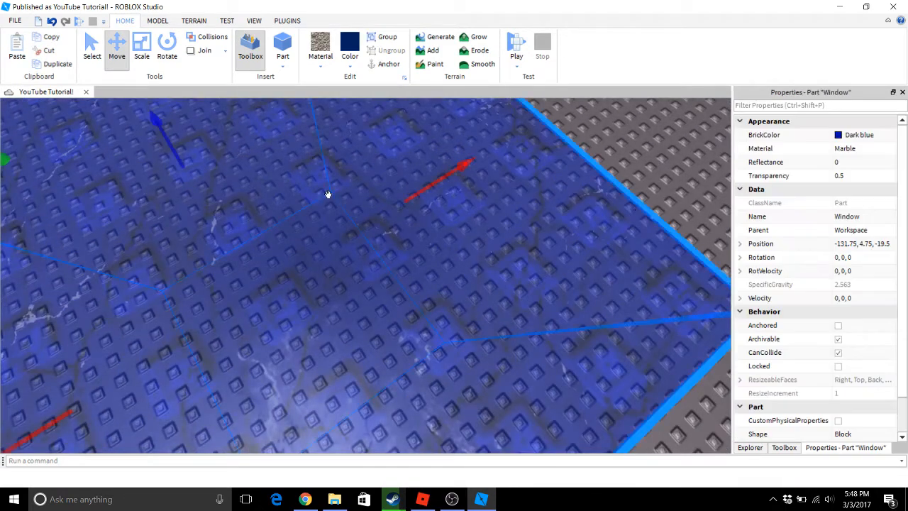
- Set the Window part's BottomSurface to SmoothNoOutlines, then deselect and reselect the block
left_click(750, 447)
left_click(846, 448)
scroll(812, 392, "down", 1)
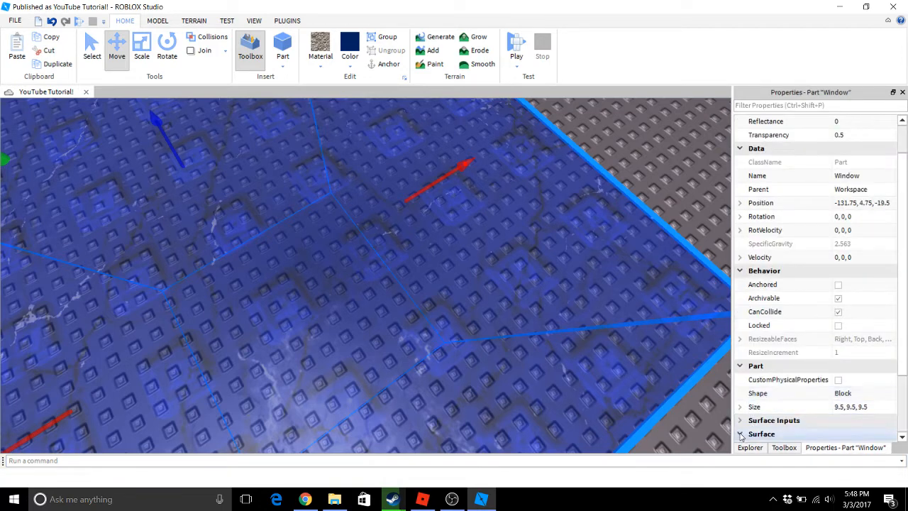
scroll(741, 430, "down", 2)
left_click(882, 380)
left_click(872, 380)
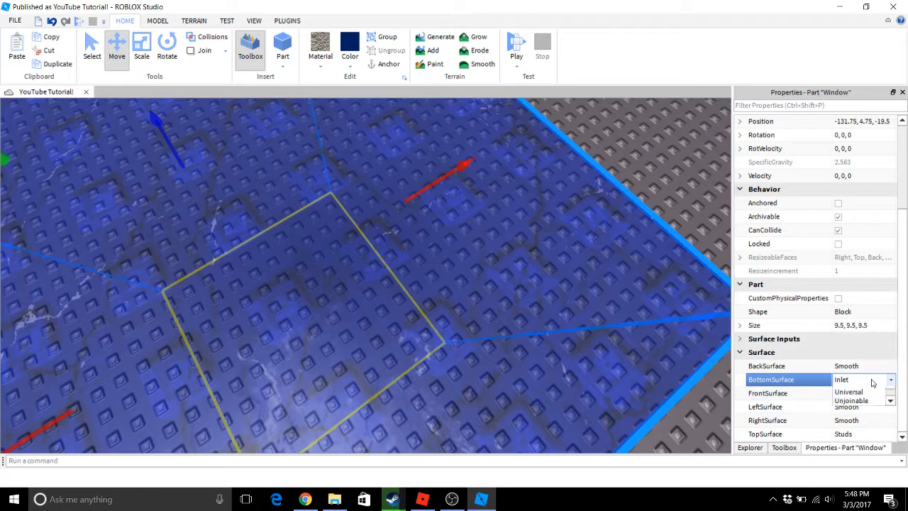
left_click(855, 434)
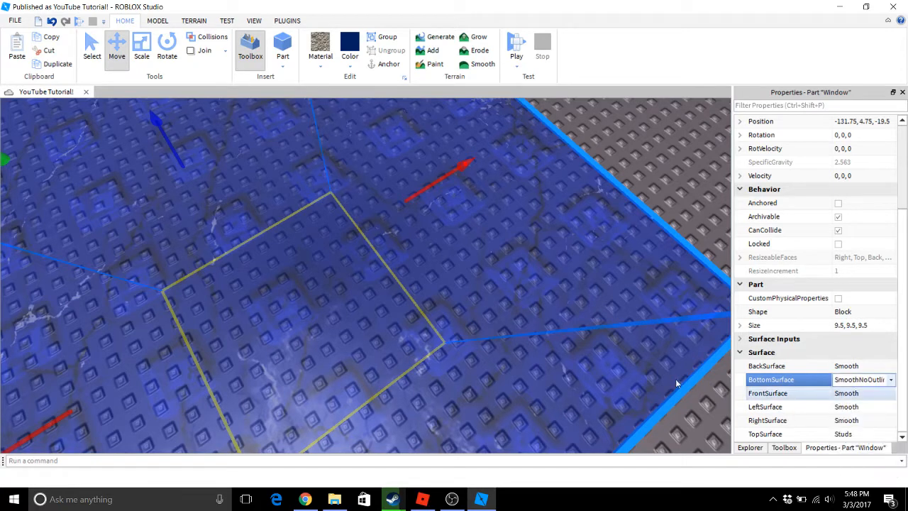
left_click(589, 159)
left_click(719, 305)
- Set the Window part's TopSurface to SmoothNoOutlines and deselect the block
scroll(889, 401, "down", 3)
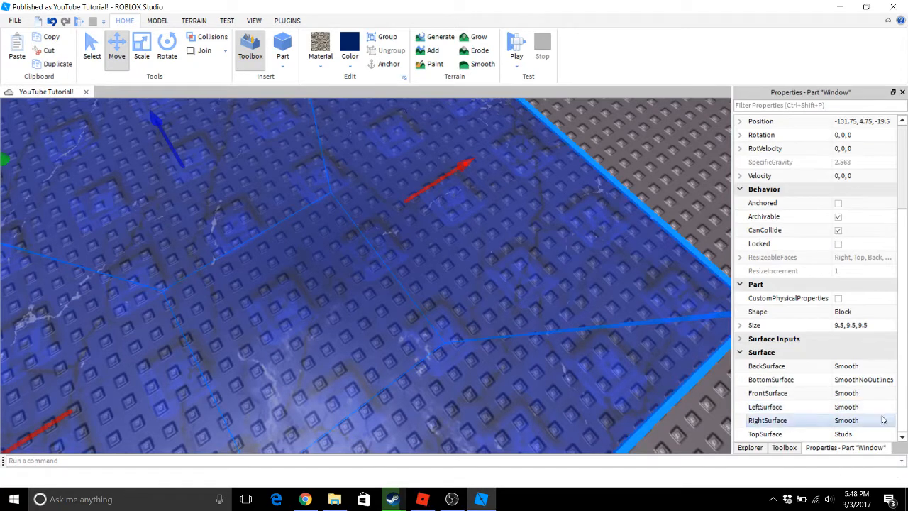
left_click(883, 434)
left_click(890, 433)
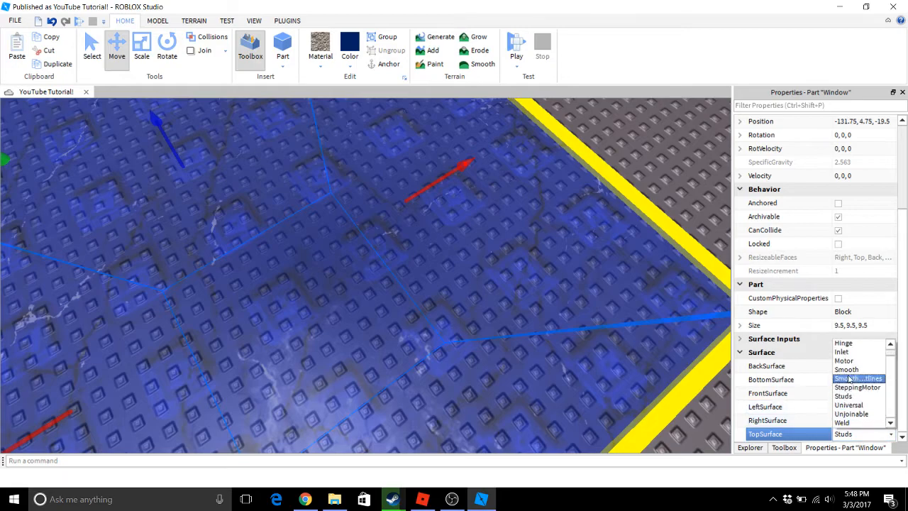
left_click(849, 378)
scroll(475, 255, "down", 5)
left_click(550, 206)
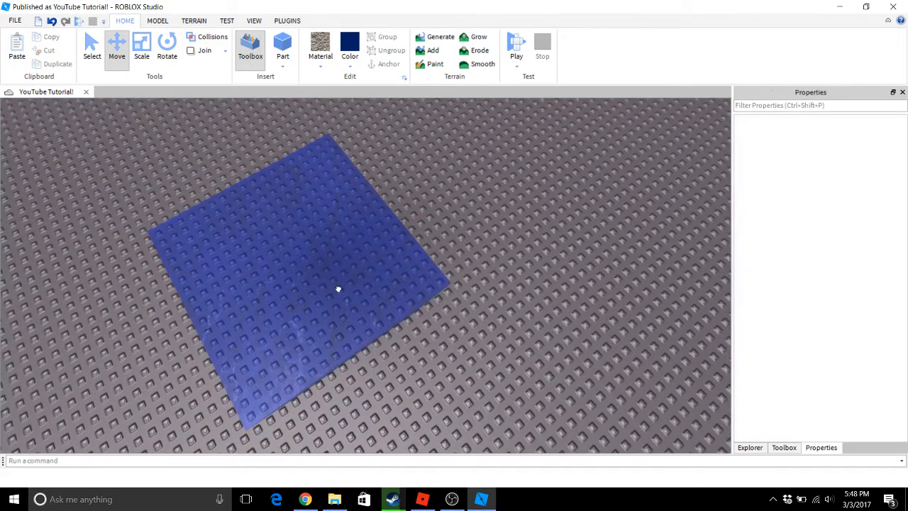
- Raise the Window block above the baseplate to a Y position of 31.25 and view its top face up close
left_click(338, 289)
right_click_drag(308, 245, 327, 243)
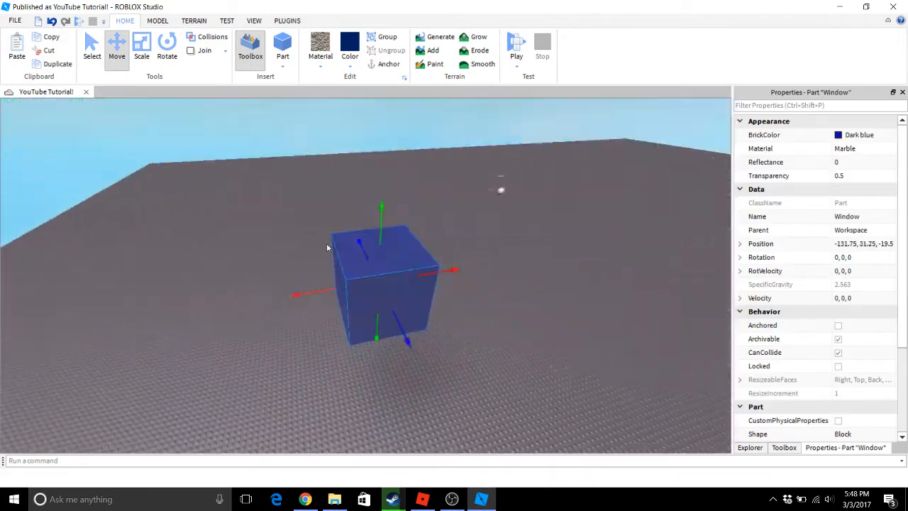
left_click(468, 308)
scroll(468, 308, "up", 6)
key("s")
right_click_drag(469, 307, 470, 310)
key("w")
key("s")
left_click(371, 204)
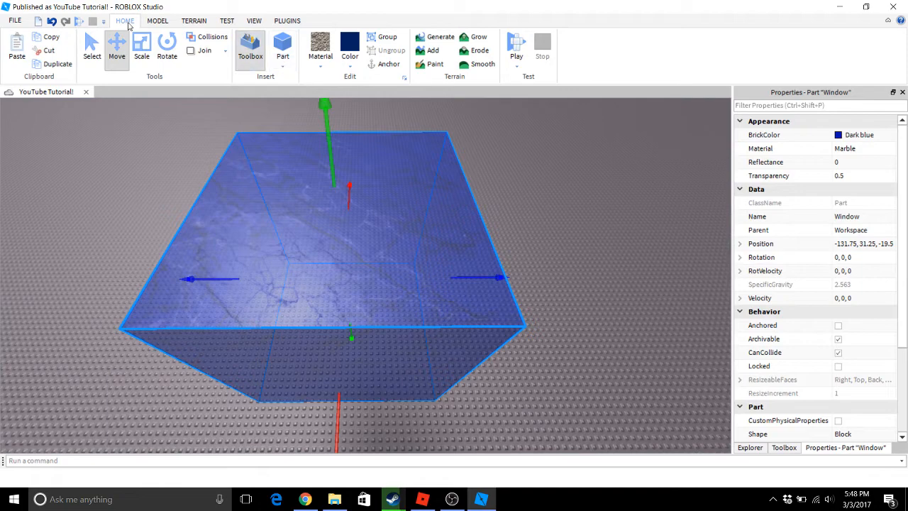
- Apply a different surface type to the Window block's top face with the Surface tool, then return to the Select tool and deselect
left_click(158, 22)
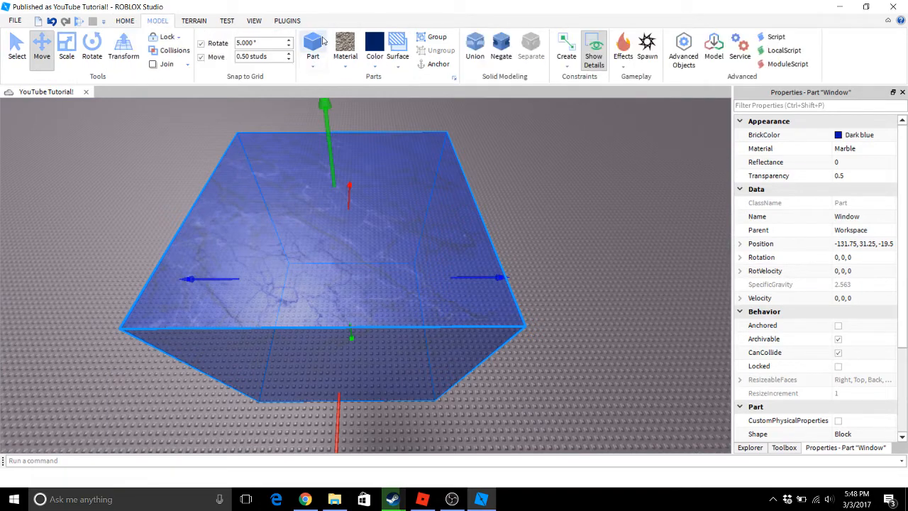
left_click(399, 59)
left_click(430, 91)
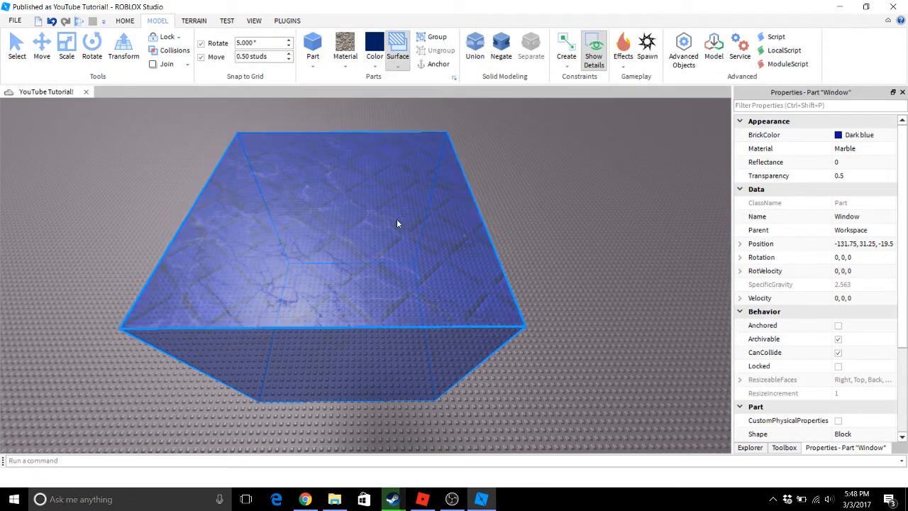
left_click(466, 286)
left_click(17, 46)
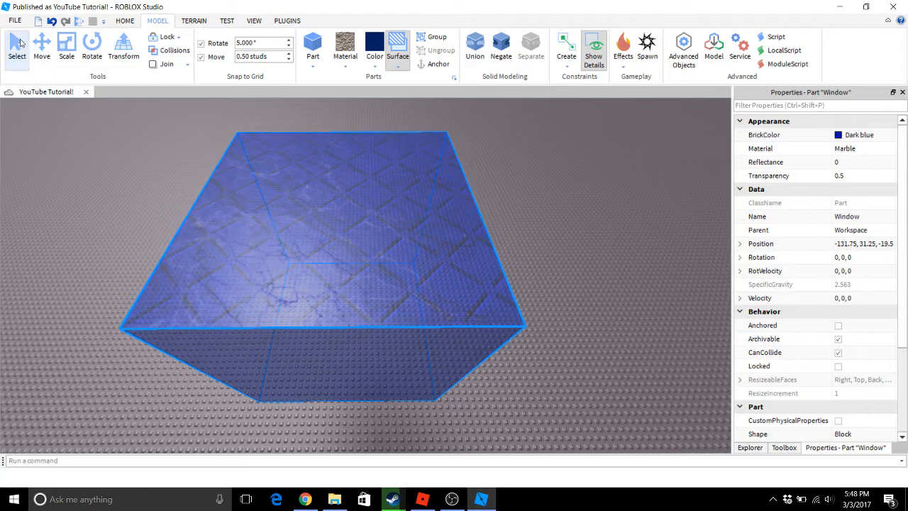
left_click(629, 229)
- Look over the floating block and the whole baseplate from above
scroll(492, 313, "down", 5)
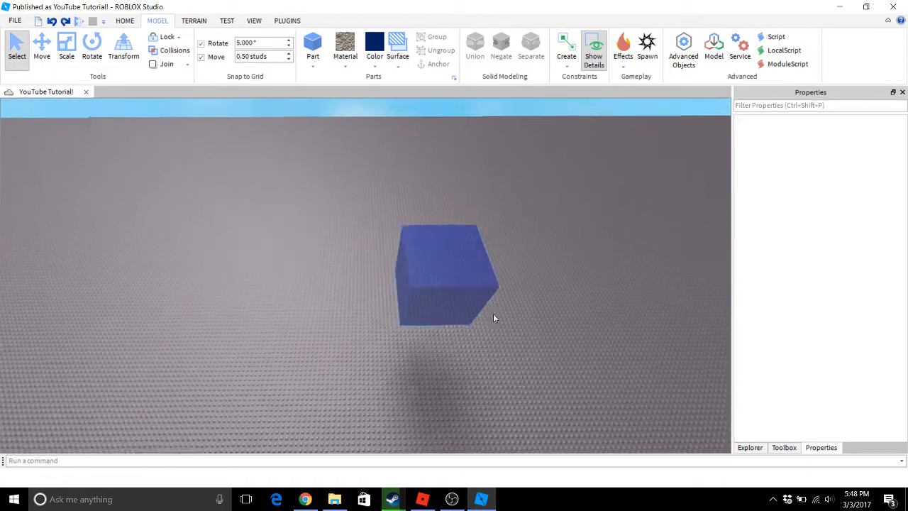
right_click_drag(493, 314, 503, 315)
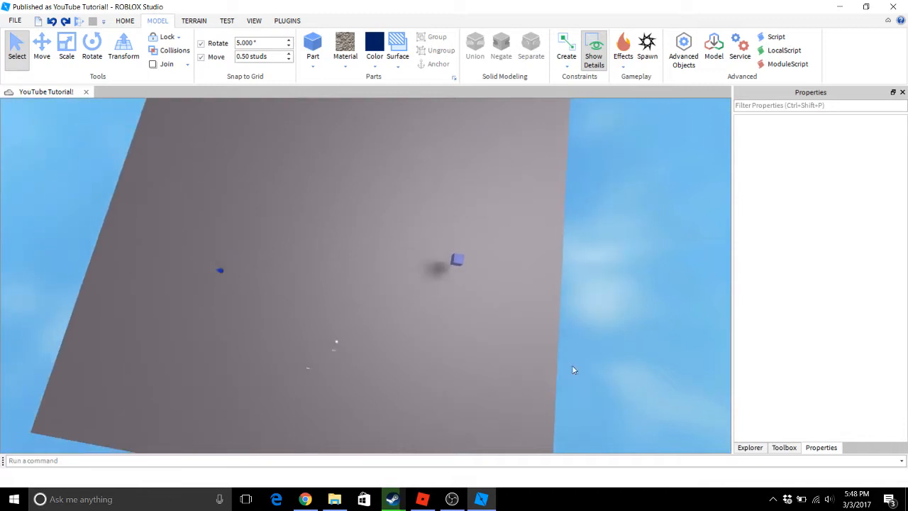
key("s")
key("a")
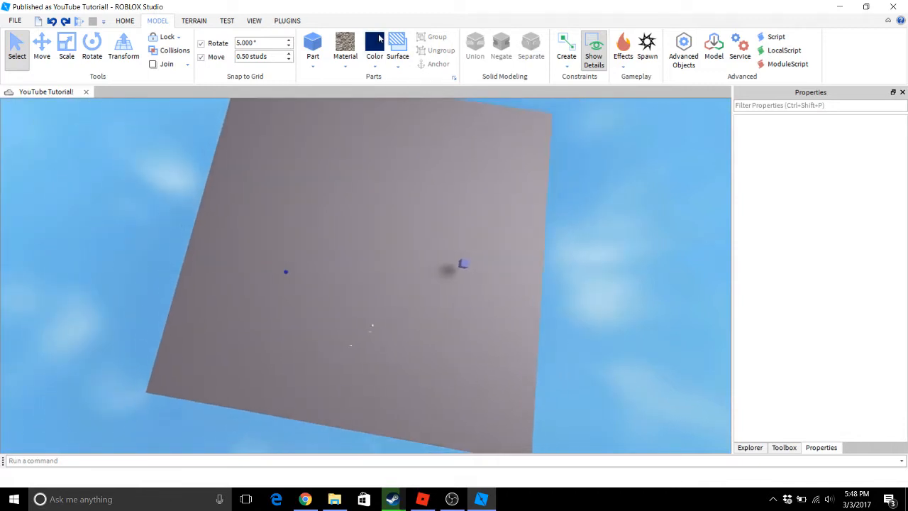
key("d")
key("w")
key("w")
key("d")
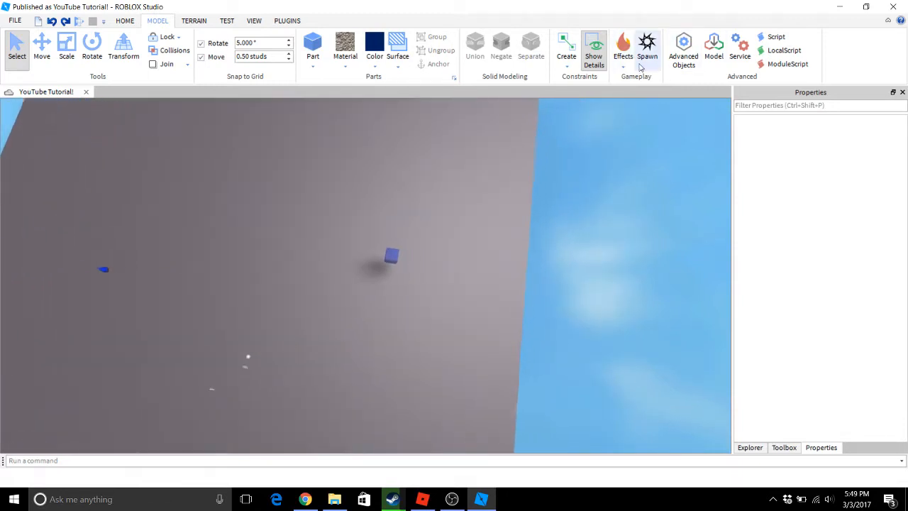
- Select the floating Window block and add a PointLight effect to it
left_click(284, 189)
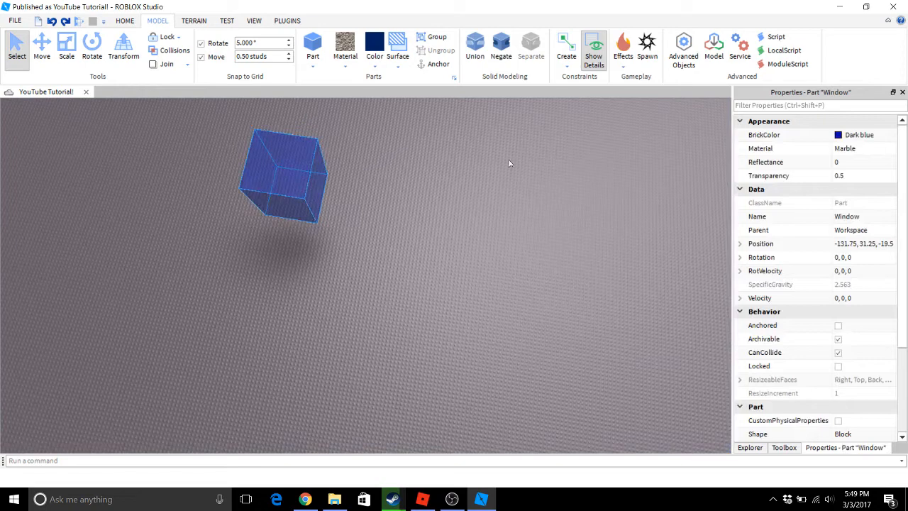
left_click(622, 68)
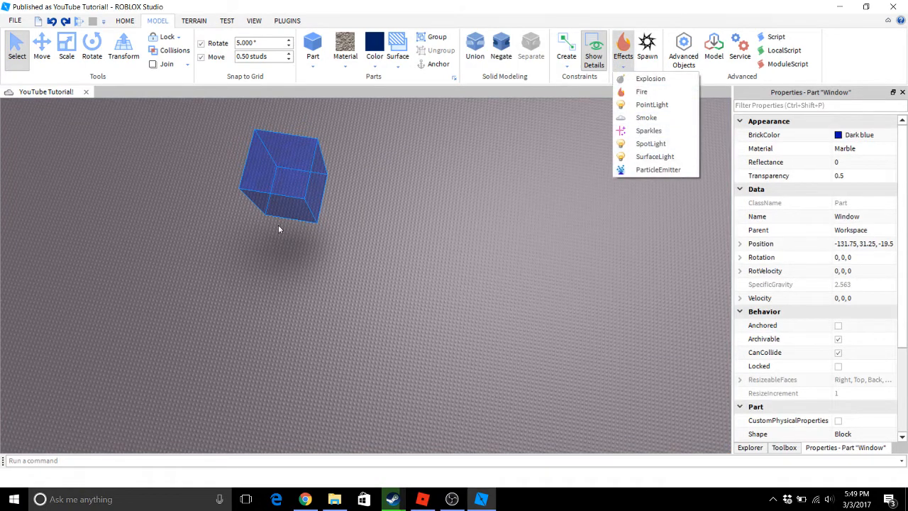
left_click(678, 107)
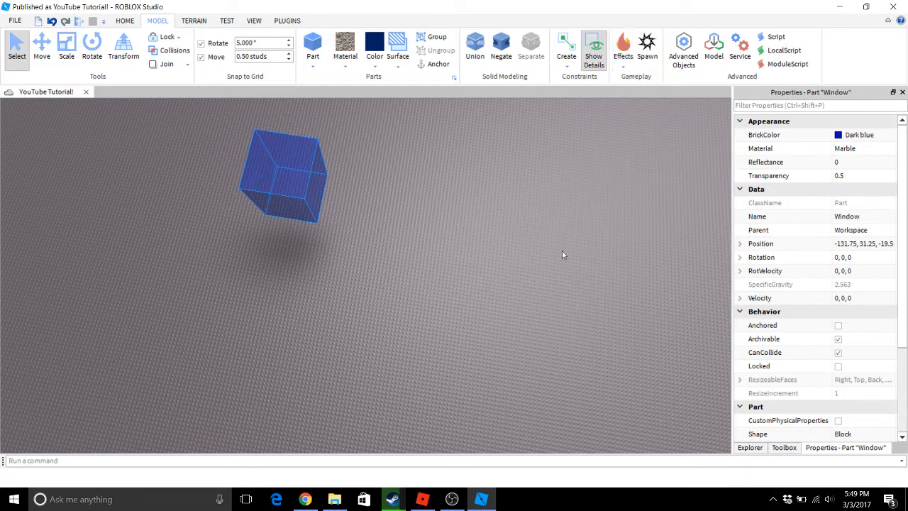
- Select the PointLight nested under the Window part and set its Range to 30
left_click(752, 448)
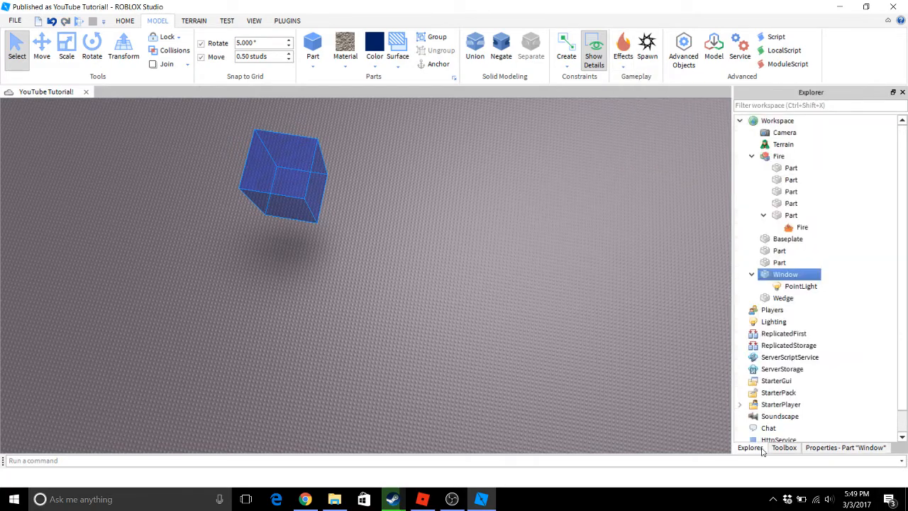
left_click(752, 274)
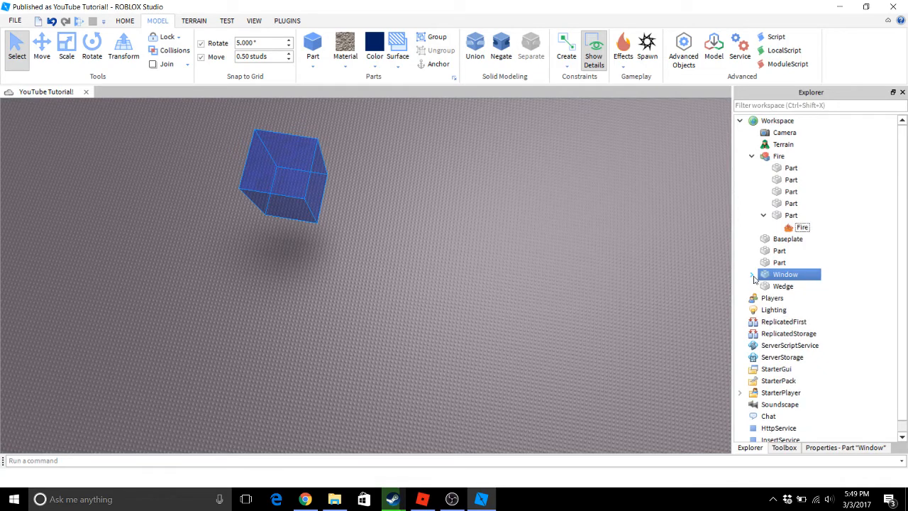
left_click(752, 275)
left_click(752, 274)
left_click(752, 275)
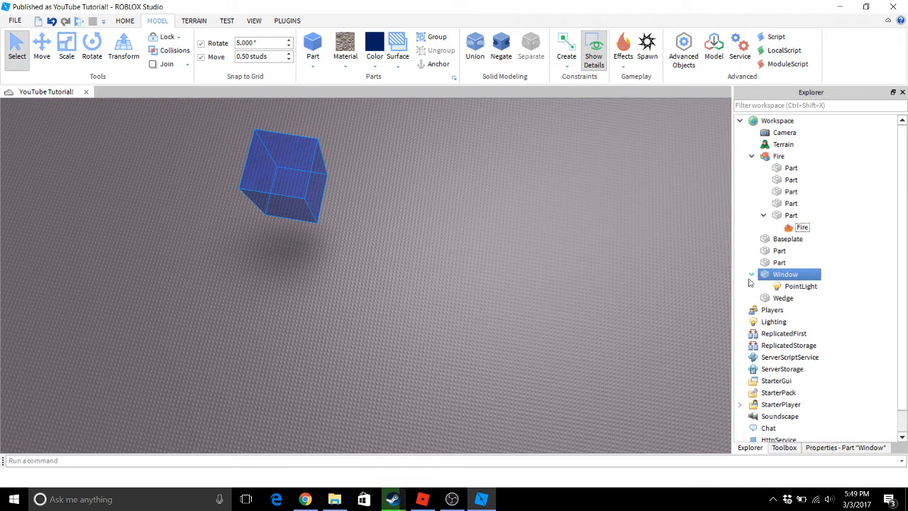
left_click(783, 287)
left_click(860, 447)
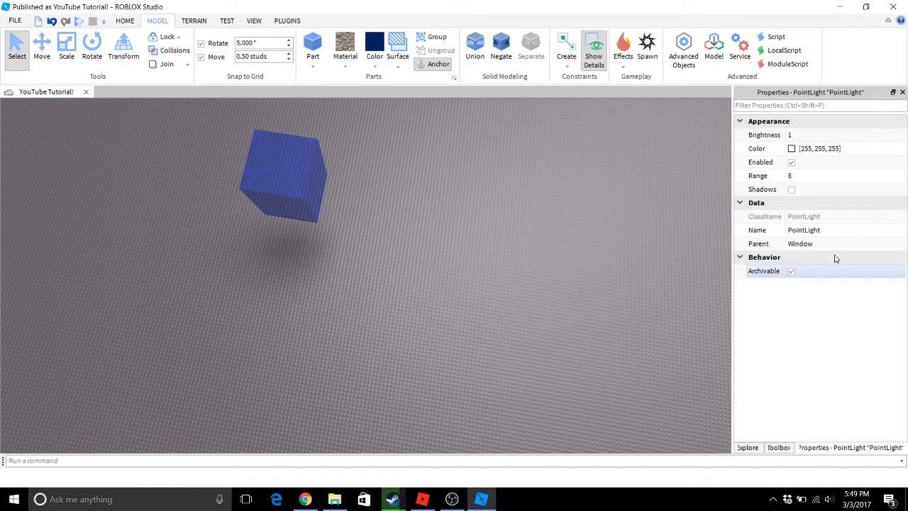
left_click(834, 177)
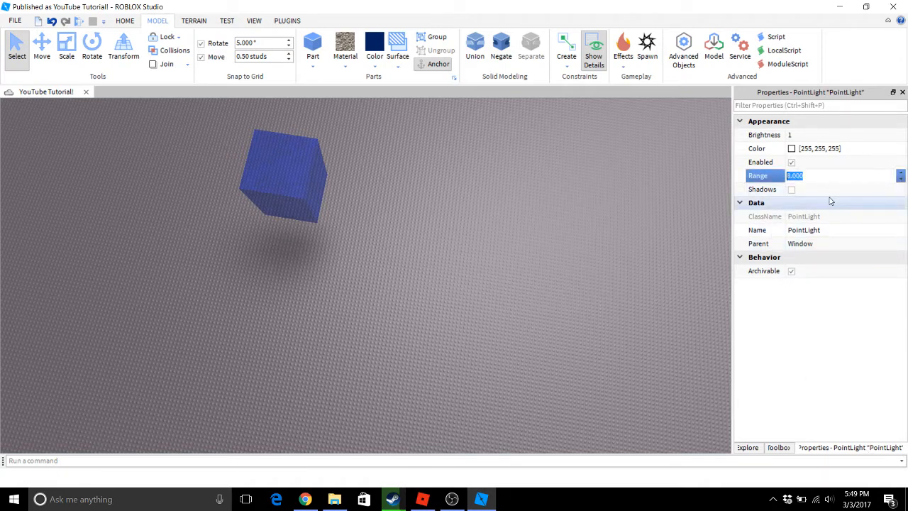
type("30")
key("Return")
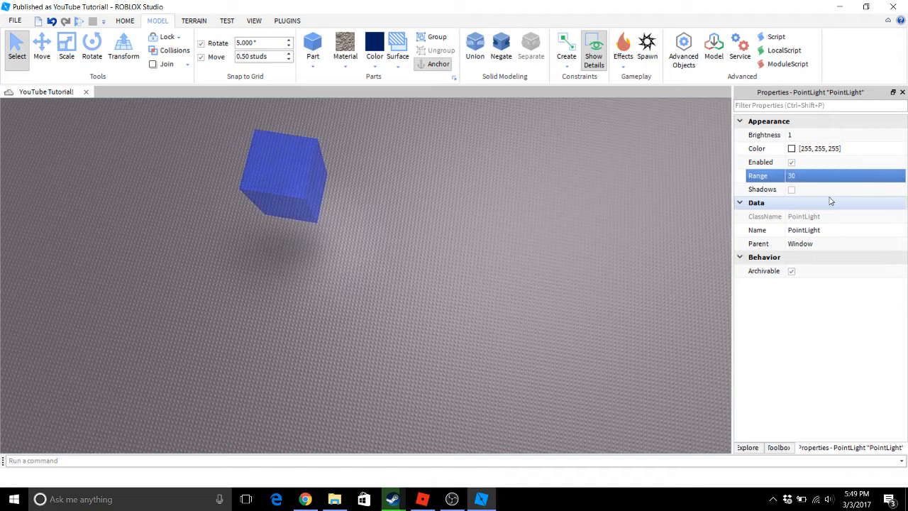
- Undo and redo the PointLight's Range change several times to compare the lighting, ending with the change redone
key("ctrl+z")
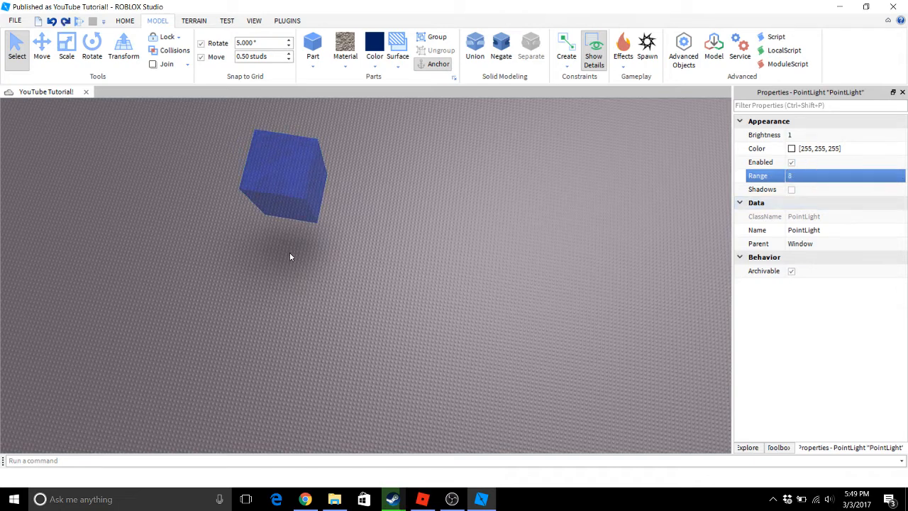
left_click(65, 21)
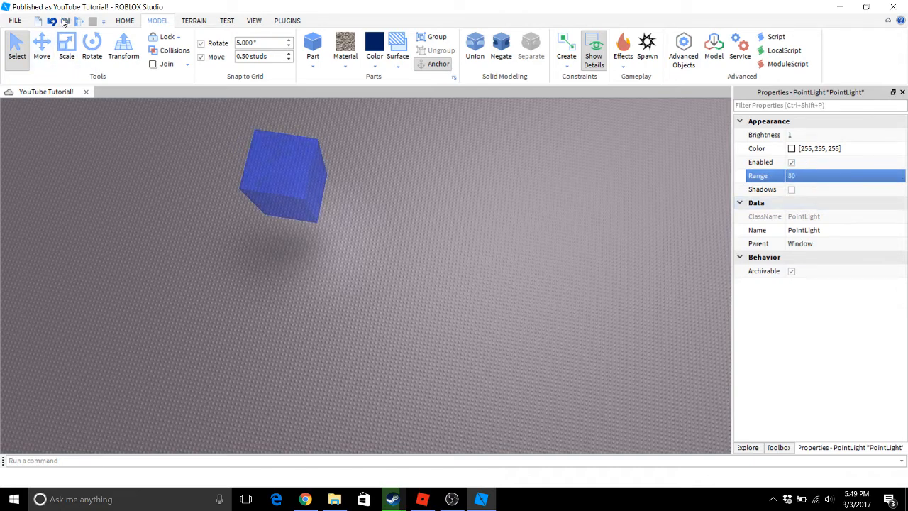
left_click(51, 21)
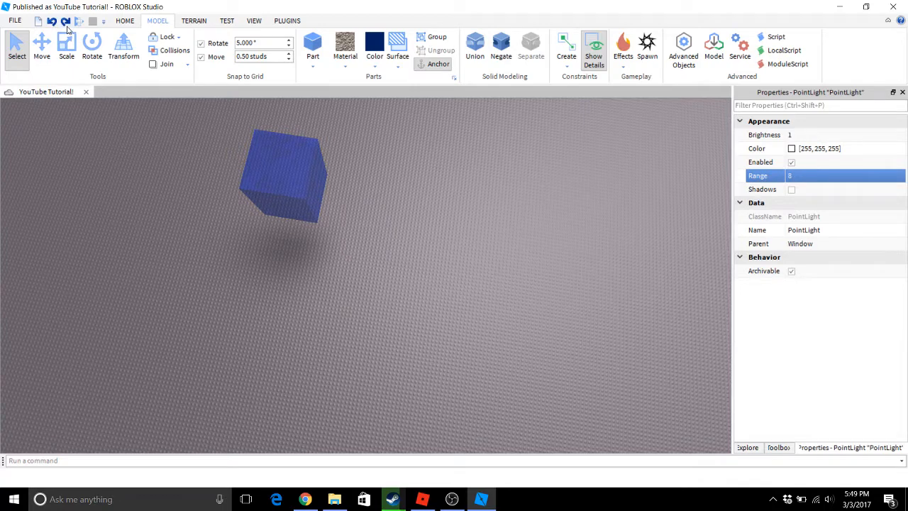
left_click(65, 22)
left_click(53, 22)
left_click(65, 22)
- Reselect the PointLight under the Window part, then set its Color to black (0, 0, 0) and its Brightness to 20
left_click(376, 245)
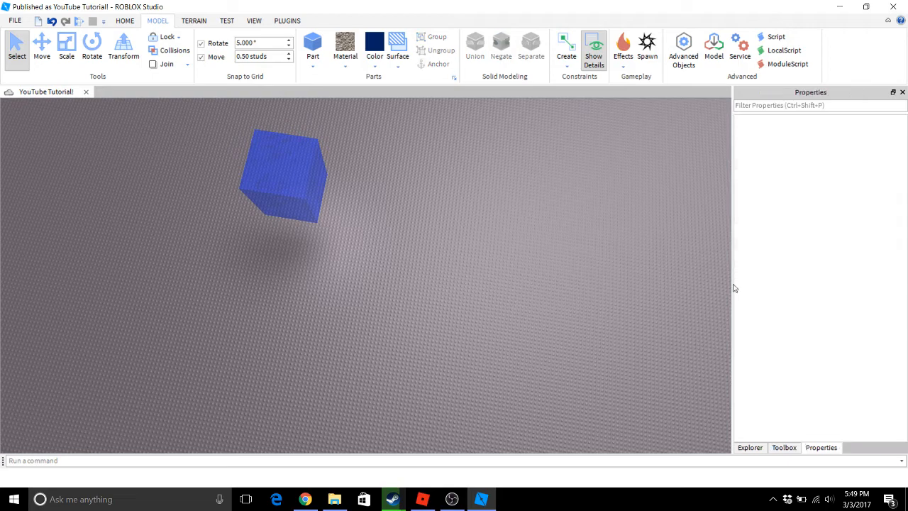
left_click(287, 185)
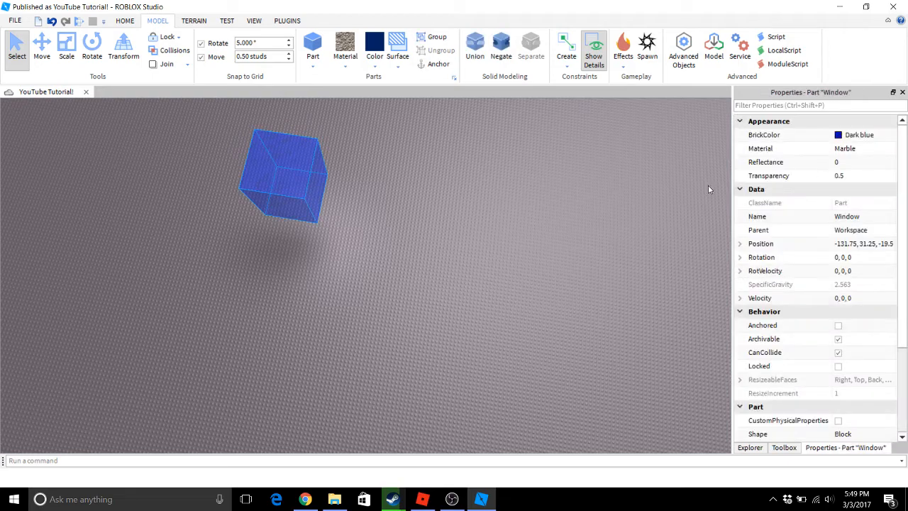
left_click(784, 448)
left_click(741, 448)
left_click(798, 286)
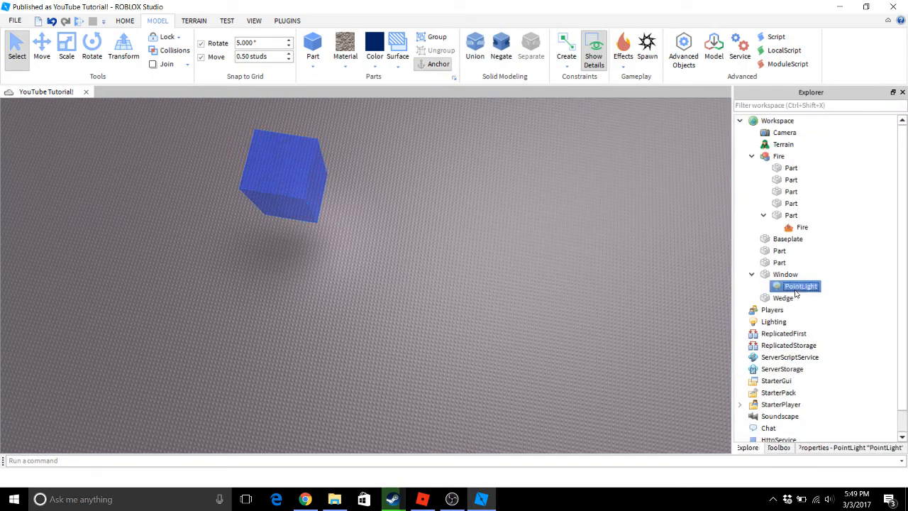
left_click(873, 447)
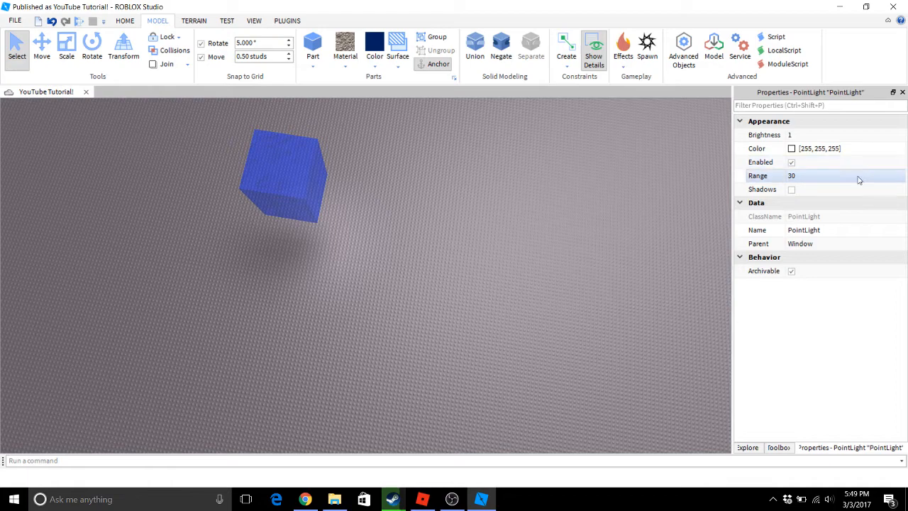
left_click(793, 149)
left_click(314, 159)
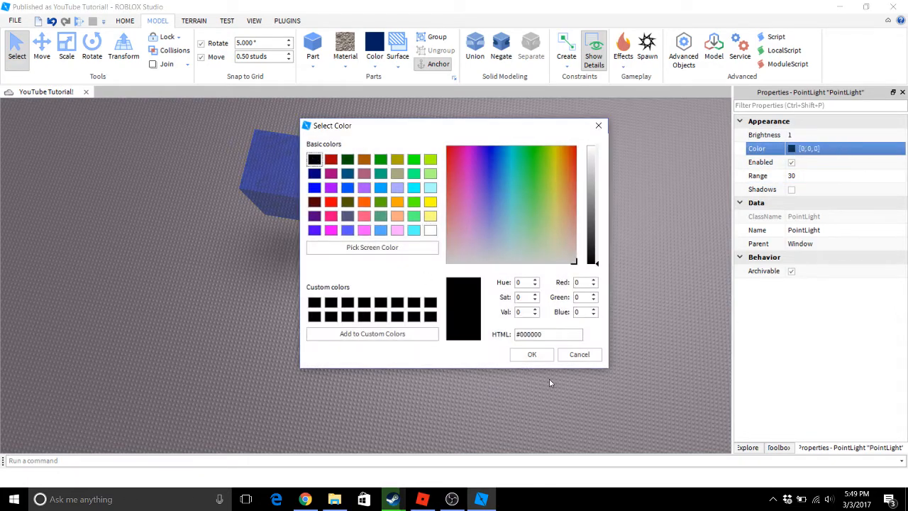
left_click(533, 354)
left_click(823, 134)
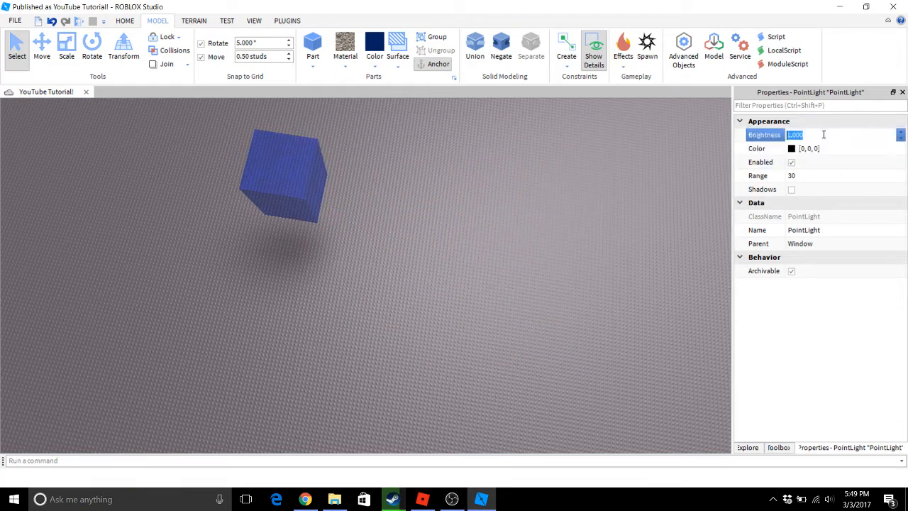
key("Return")
- Try setting the PointLight's Range to 1
left_click(848, 176)
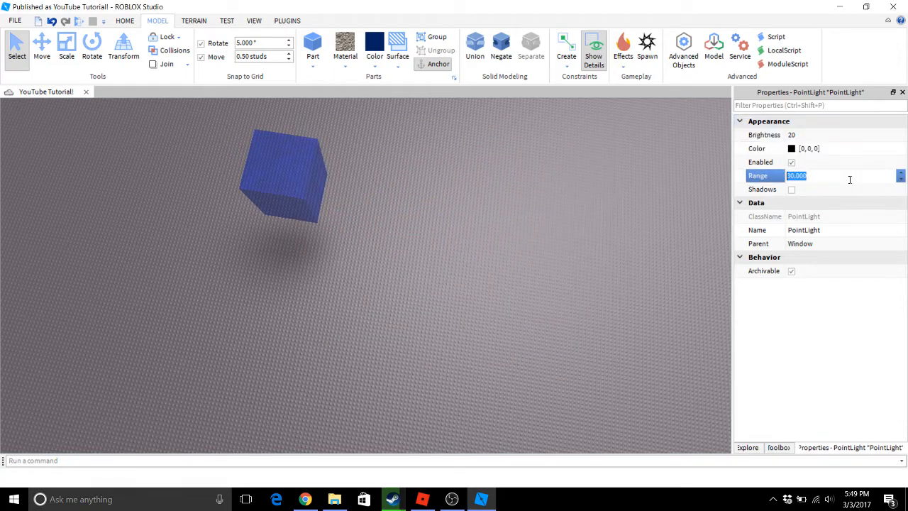
type("1")
key("Return")
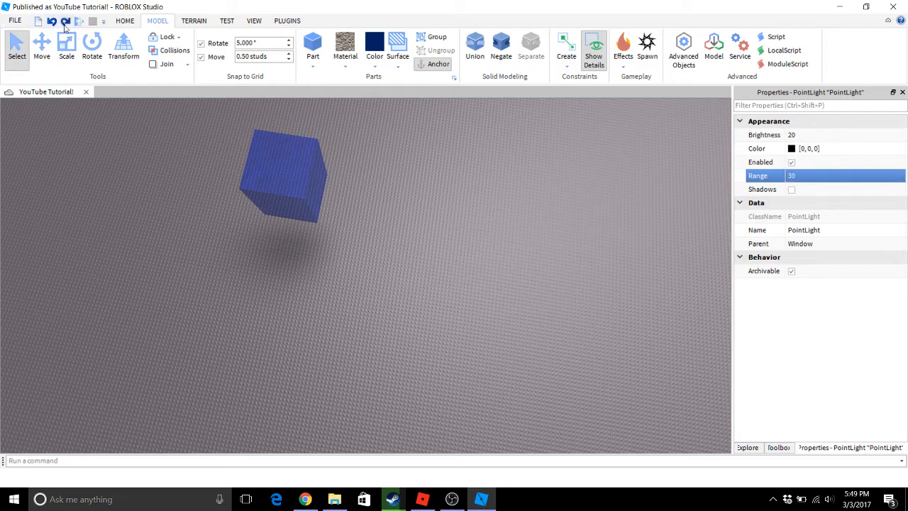
- Delete the dark blue Window part together with its PointLight
left_click(55, 22)
left_click(300, 195)
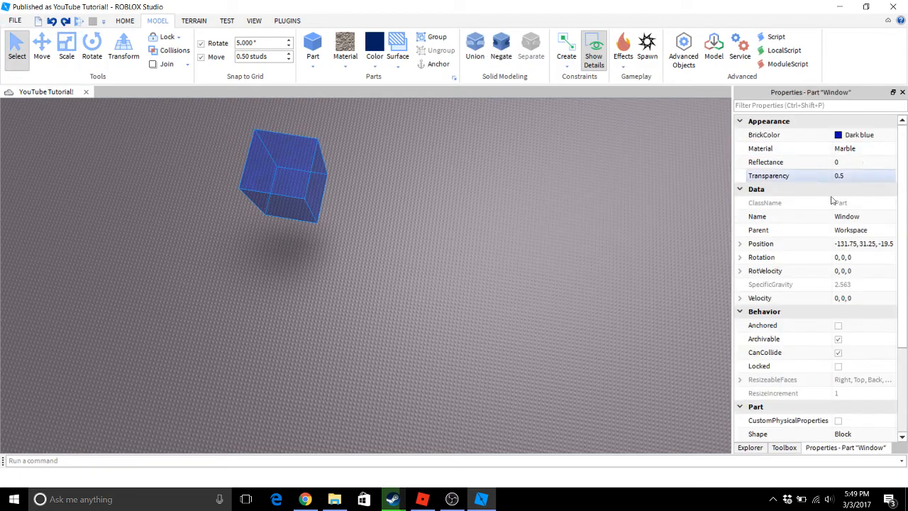
key("Delete")
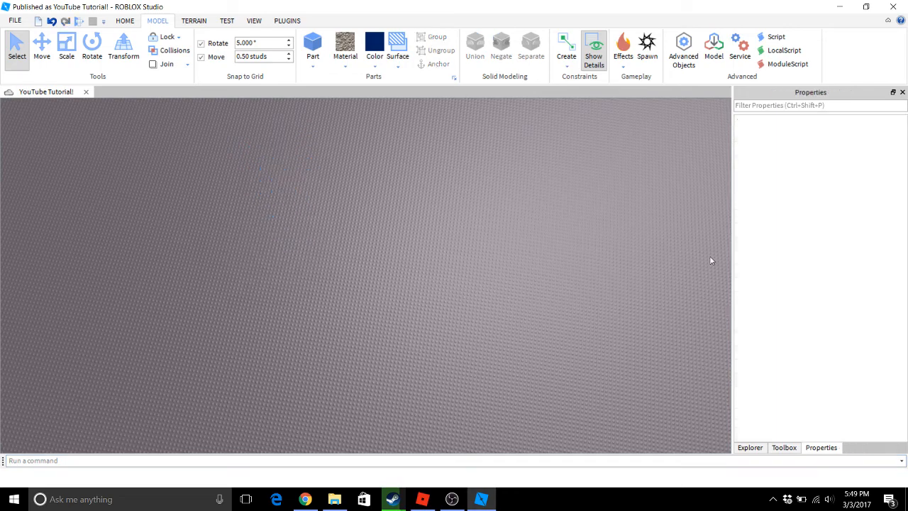
- Select the four remaining objects on the baseplate and delete them all at once
scroll(387, 217, "down", 10)
left_click_drag(460, 186, 81, 414)
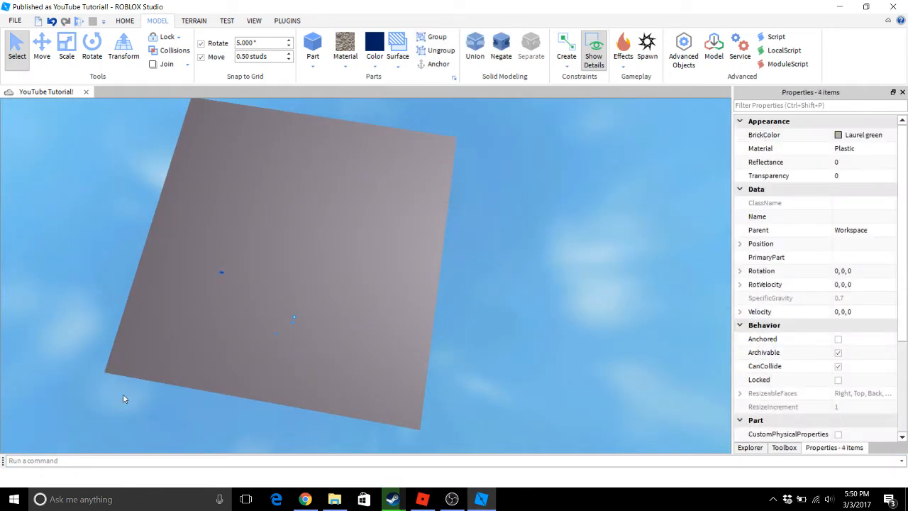
key("Delete")
scroll(127, 392, "up", 2)
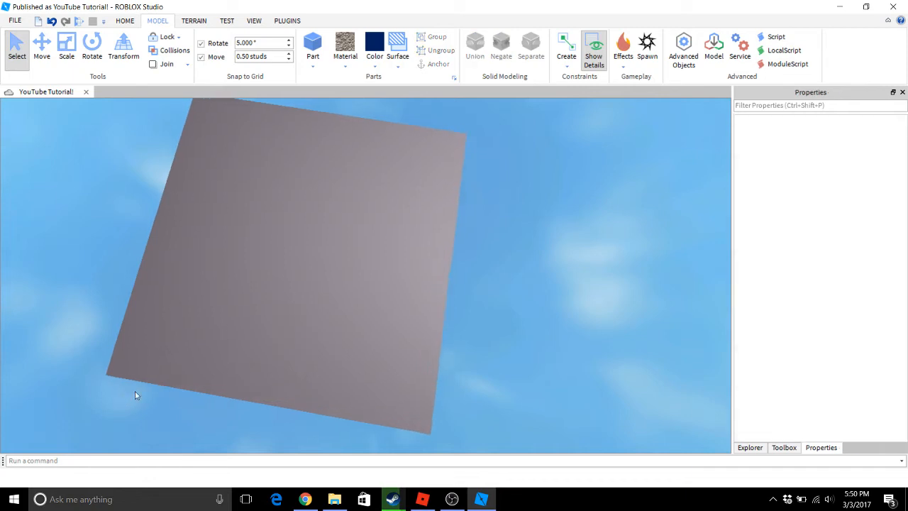
- Playtest the emptied place without a spawn location, then stop the playtest
right_click_drag(339, 296, 331, 301)
key("w")
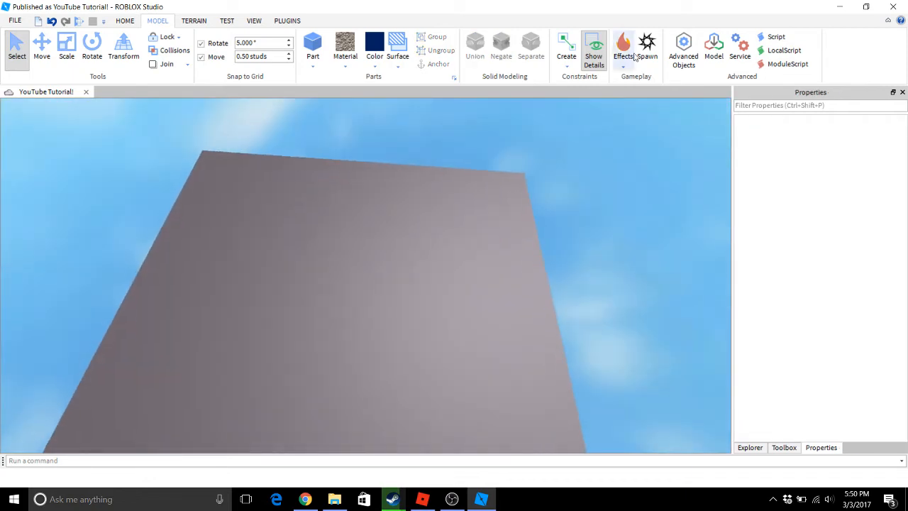
key("a")
key("w")
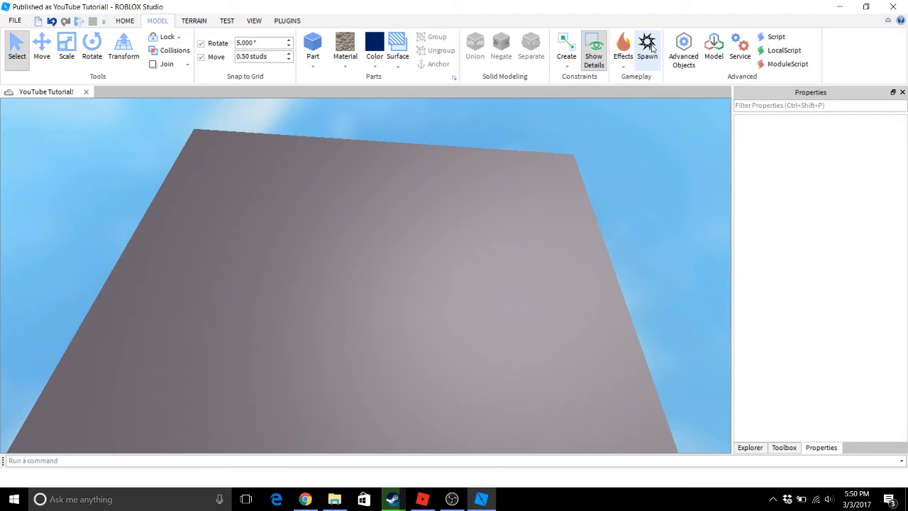
key("s")
left_click(80, 23)
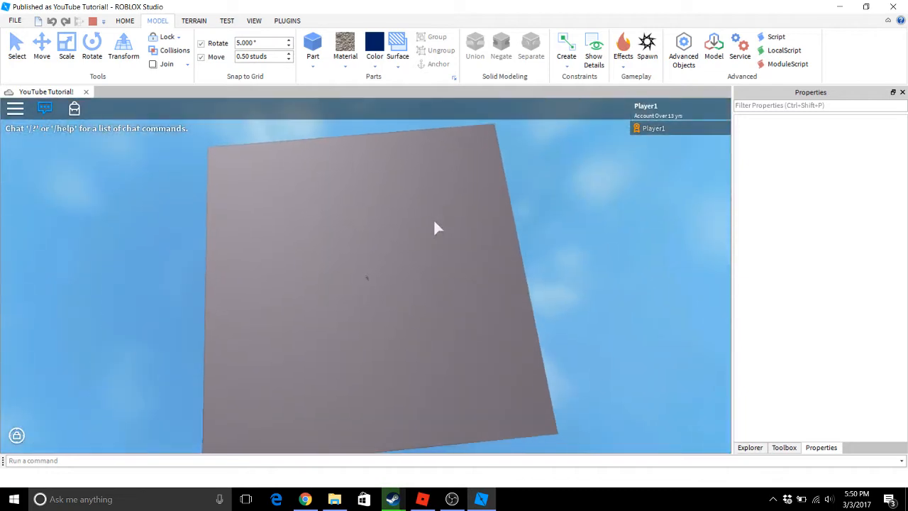
left_click(92, 21)
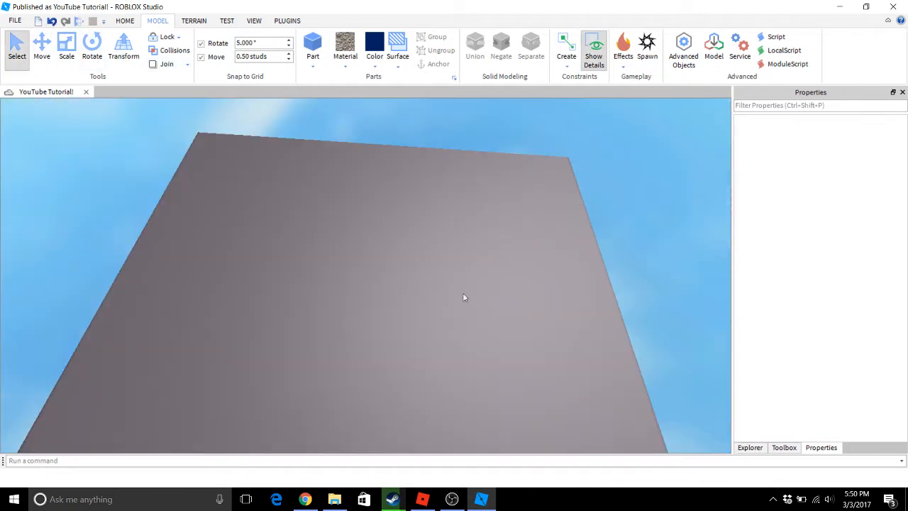
- Insert a SpawnLocation and move it to the far corner of the baseplate
left_click(647, 46)
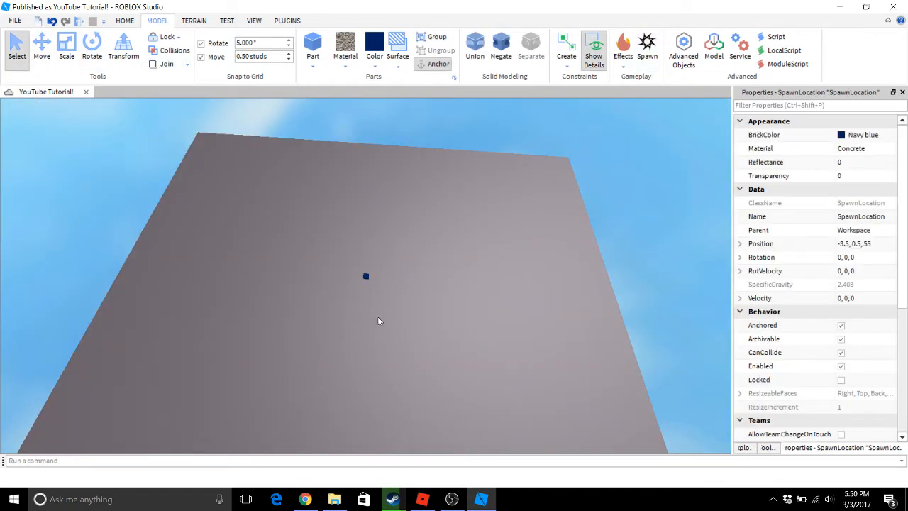
left_click(378, 321)
left_click(365, 275)
left_click(564, 158)
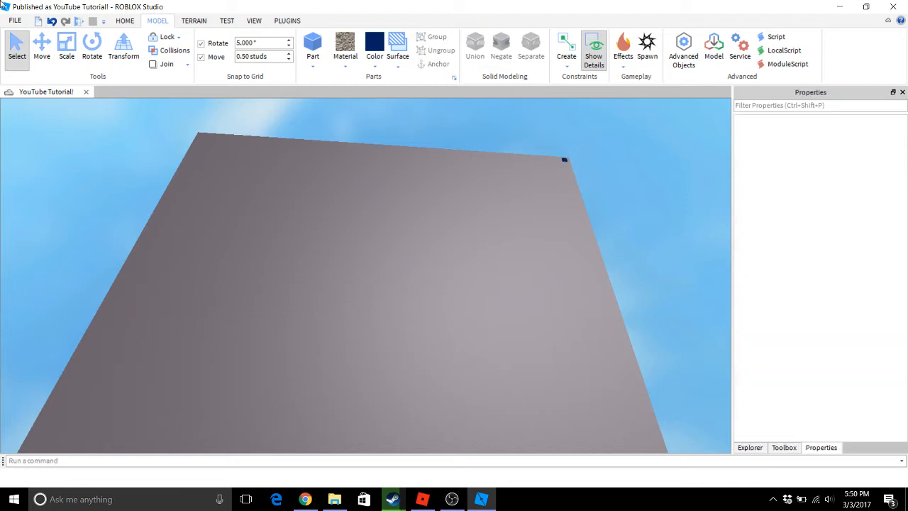
- Playtest from the corner SpawnLocation, walk the character off the baseplate, and stop the playtest
left_click(78, 21)
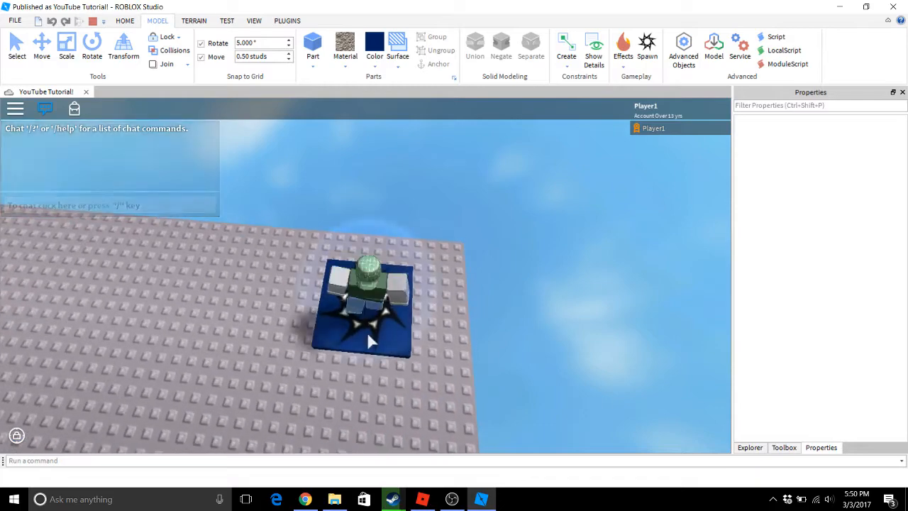
right_click_drag(366, 332, 370, 339)
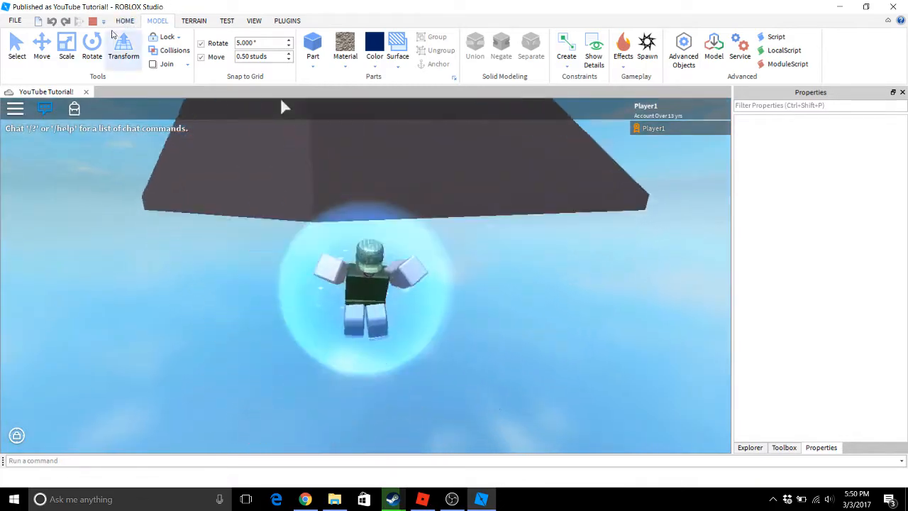
left_click(93, 21)
- Focus on the SpawnLocation and shift it slightly closer to the baseplate's edge, to position -249.5, 0.5, 251
right_click_drag(611, 340, 533, 415)
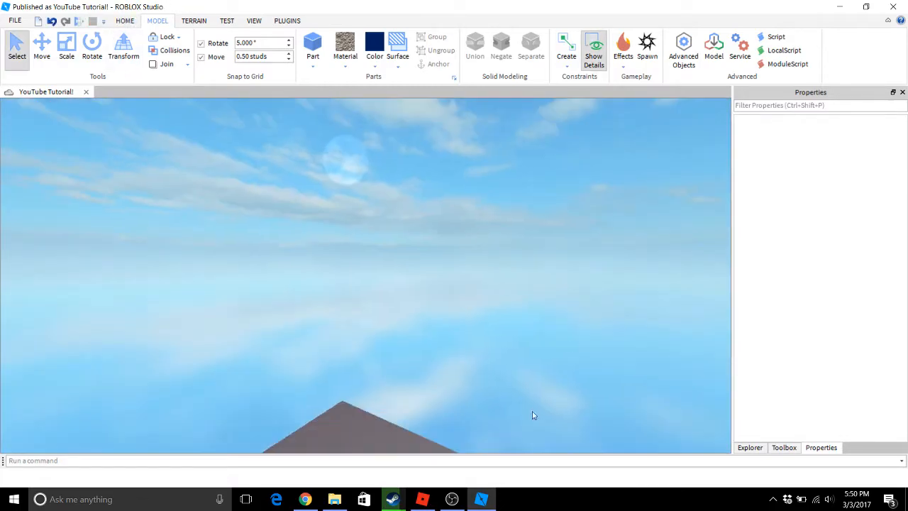
left_click_drag(484, 328, 498, 286)
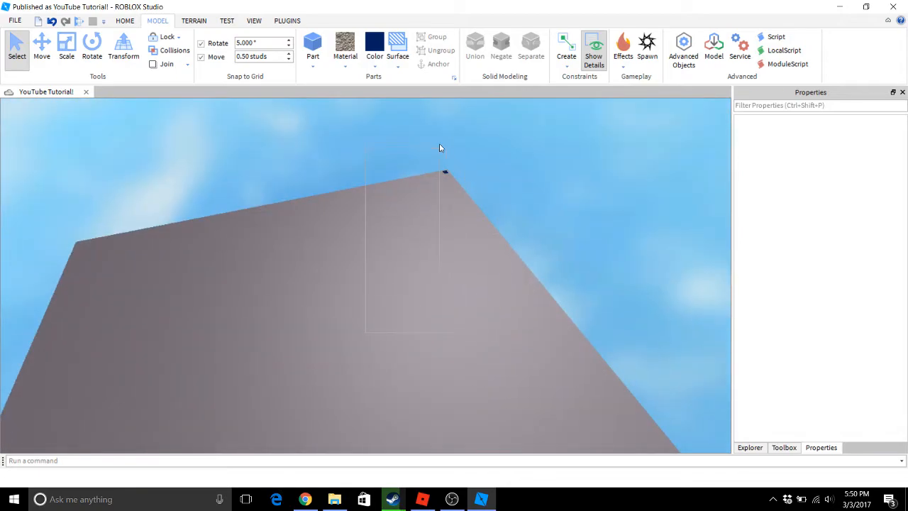
left_click(446, 171)
key("f")
left_click(360, 170)
scroll(340, 287, "down", 3)
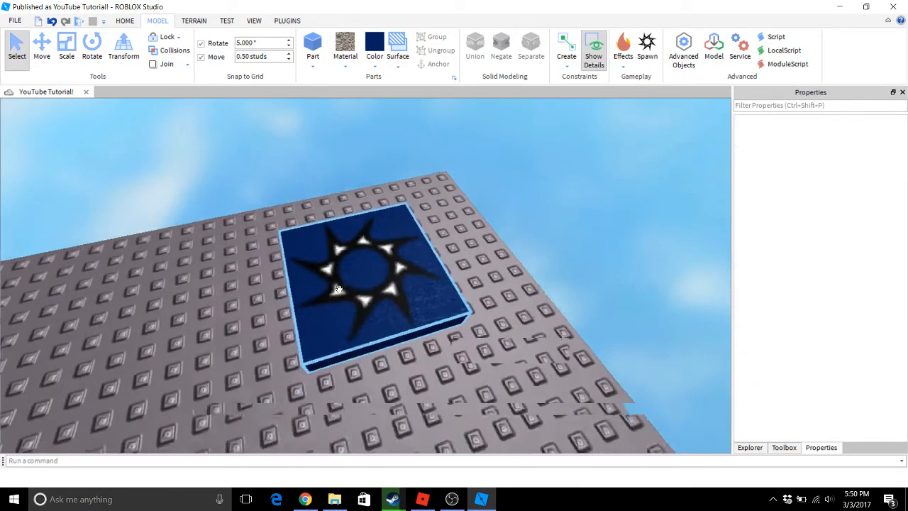
right_click_drag(426, 287, 392, 211)
double_click(440, 172)
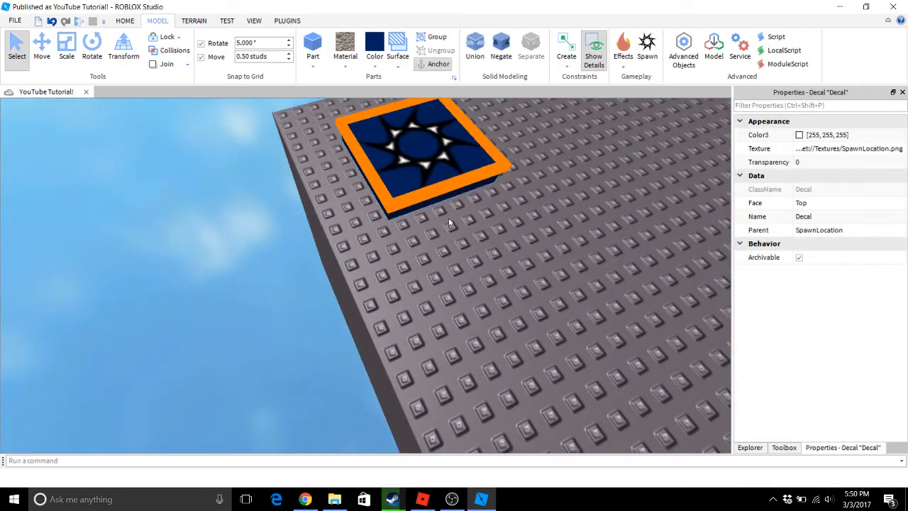
left_click(449, 219)
left_click_drag(426, 168, 402, 171)
left_click(484, 206)
left_click(392, 176)
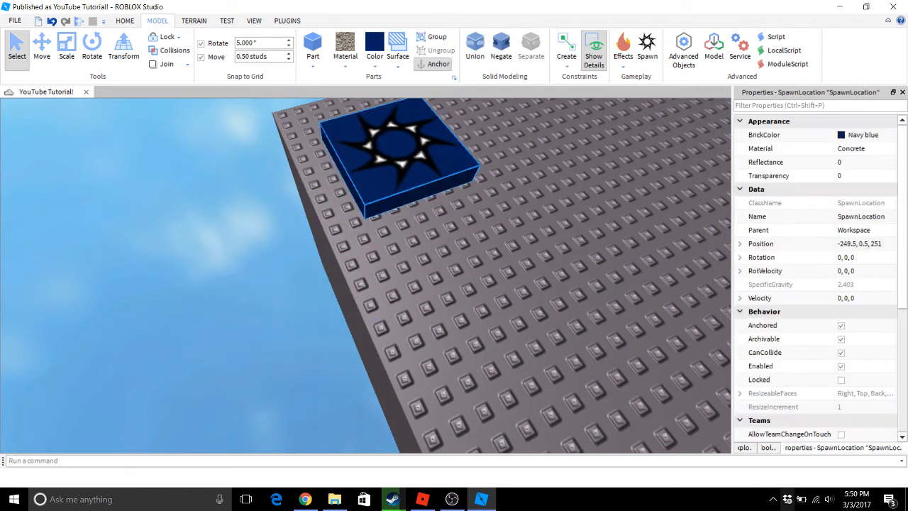
- Delete the Decal nested under the SpawnLocation
left_click(743, 448)
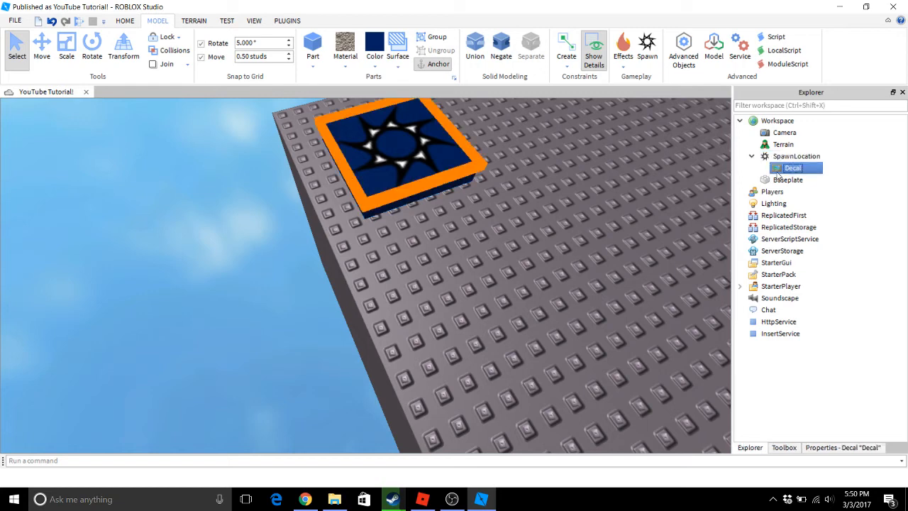
key("Delete")
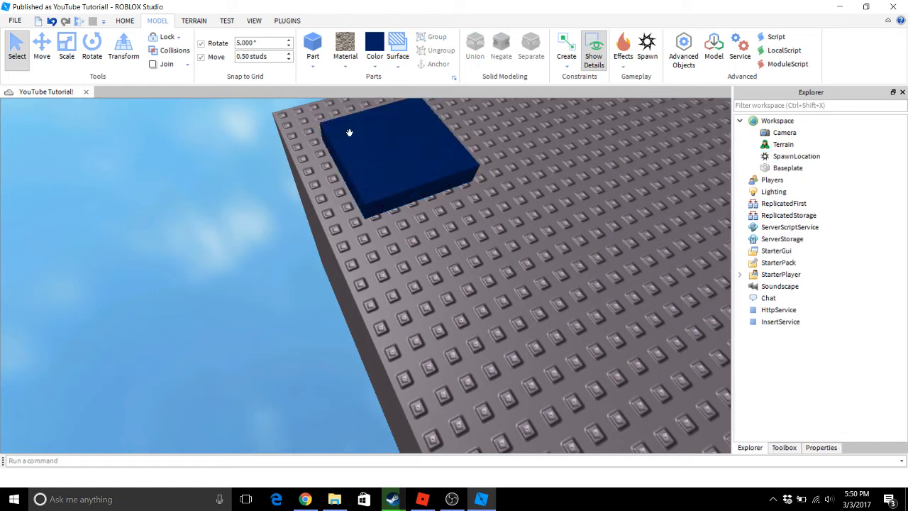
- Give the SpawnLocation a wood plank material and a dark green color, and scale its height down to make it thinner
left_click(344, 57)
left_click(377, 61)
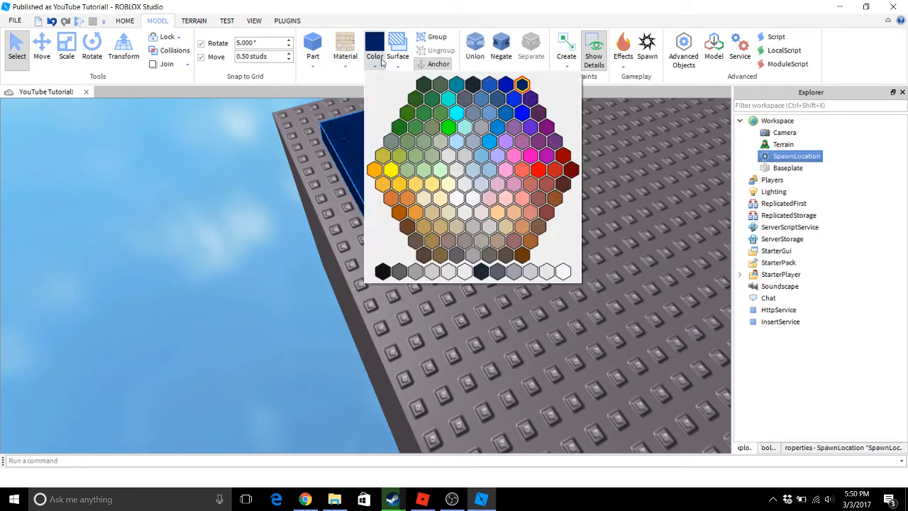
left_click(408, 112)
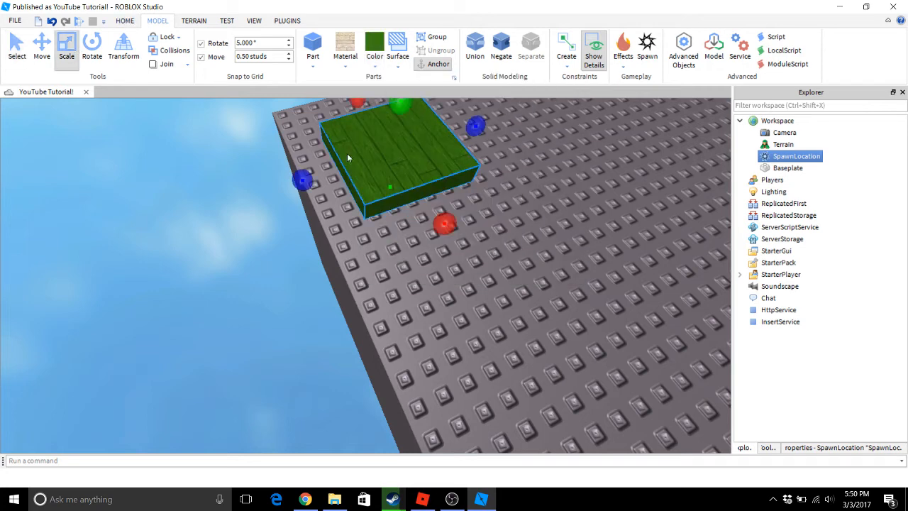
left_click_drag(394, 113, 398, 164)
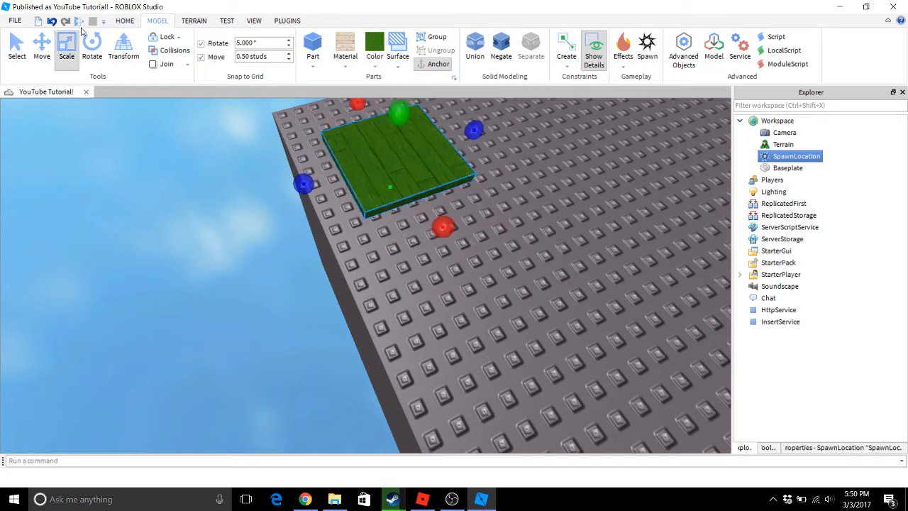
- Playtest from the restyled green SpawnLocation, walk the character off the edge, and stop the playtest
left_click(79, 22)
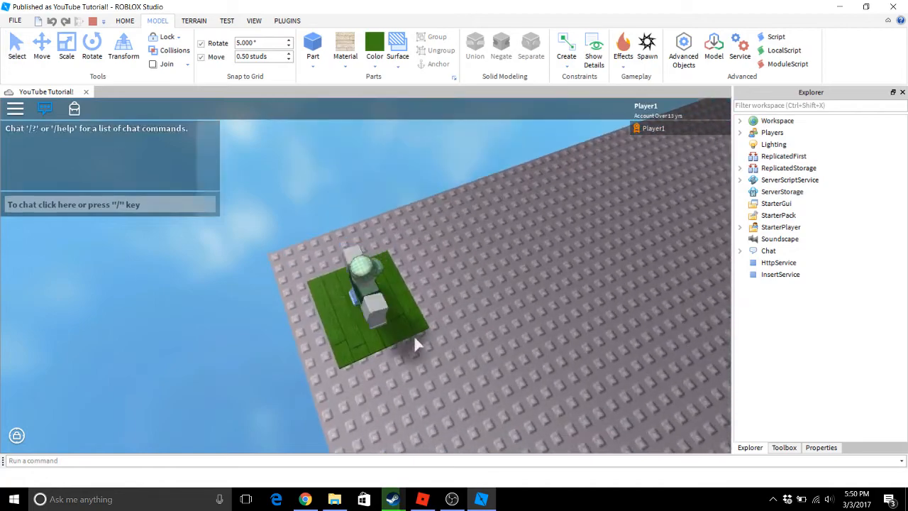
mouse_move(414, 337)
right_mouse_down()
mouse_move(429, 341)
mouse_move(426, 331)
right_mouse_up()
key("s")
key("w")
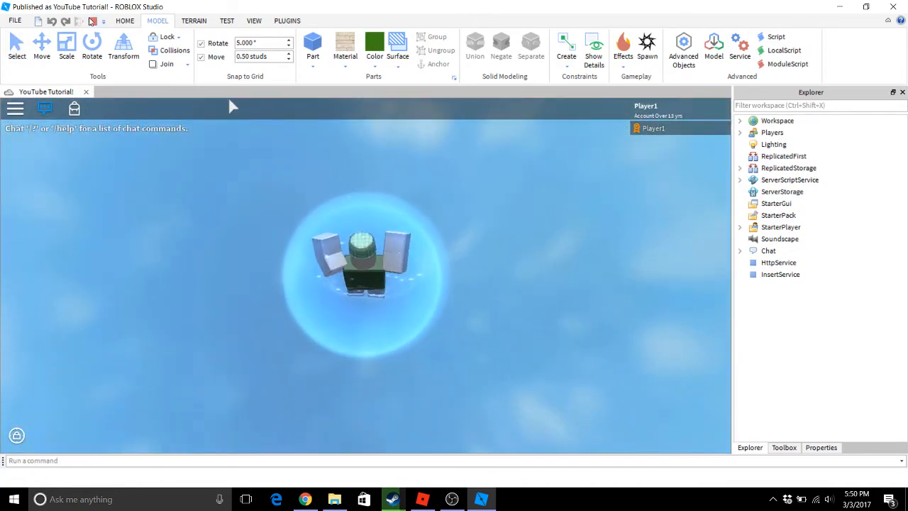
left_click(92, 21)
left_click(530, 235)
scroll(529, 234, "down", 6)
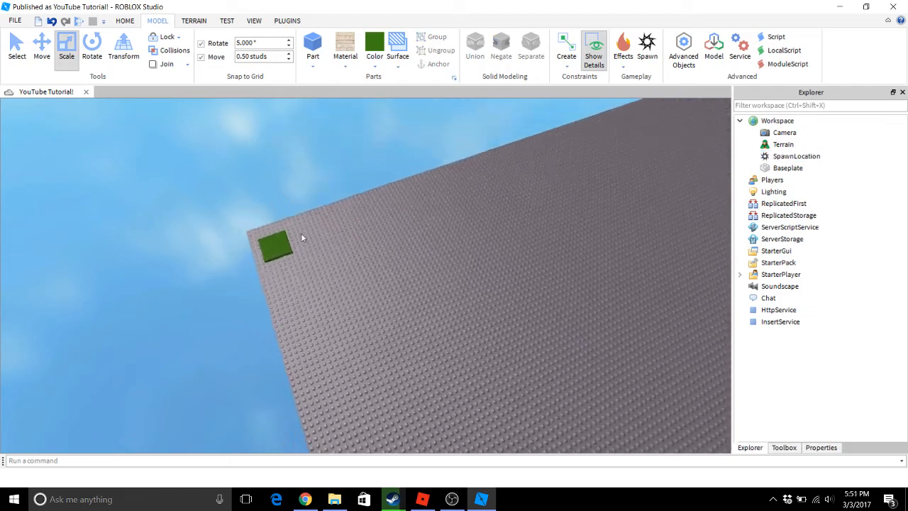
right_click_drag(301, 233, 351, 241)
key("w")
key("s")
key("d")
scroll(547, 260, "down", 4)
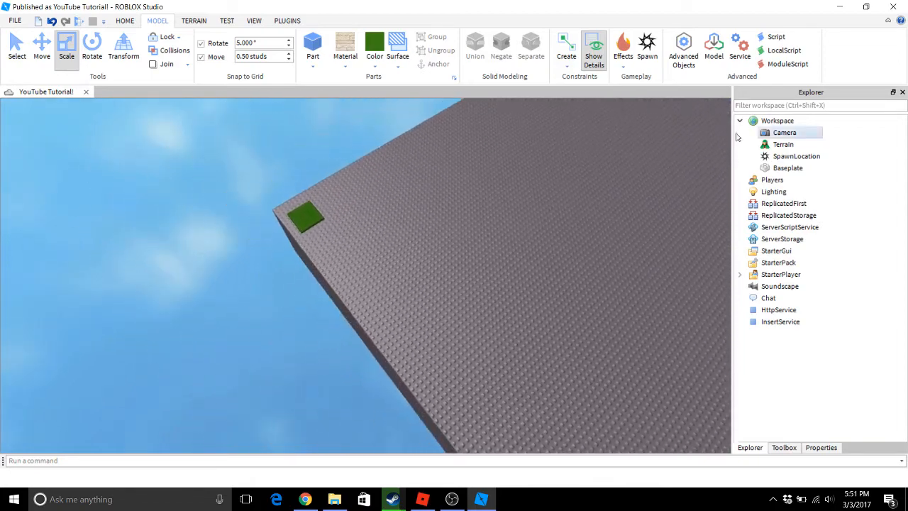
- Collapse the Workspace tree, highlight the services from Lighting to InsertService, and clear the selection
left_click(739, 121)
left_click_drag(839, 326, 771, 145)
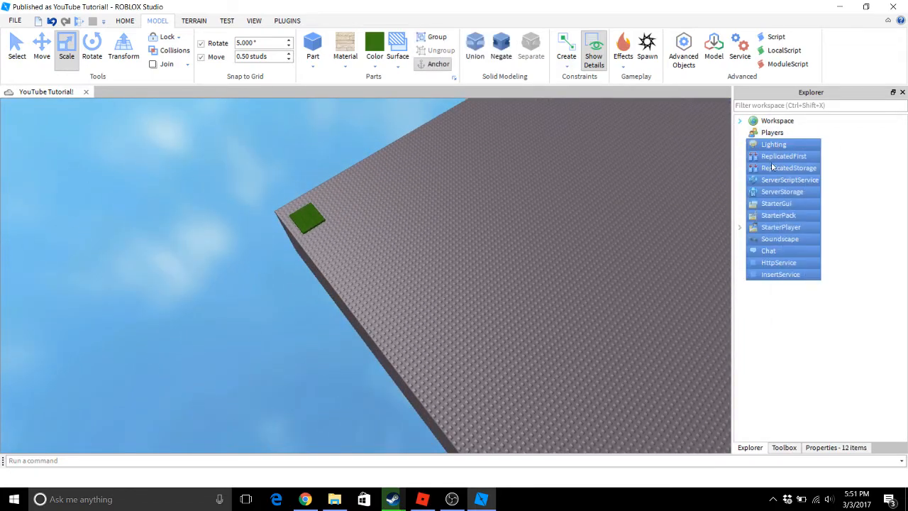
left_click(850, 260)
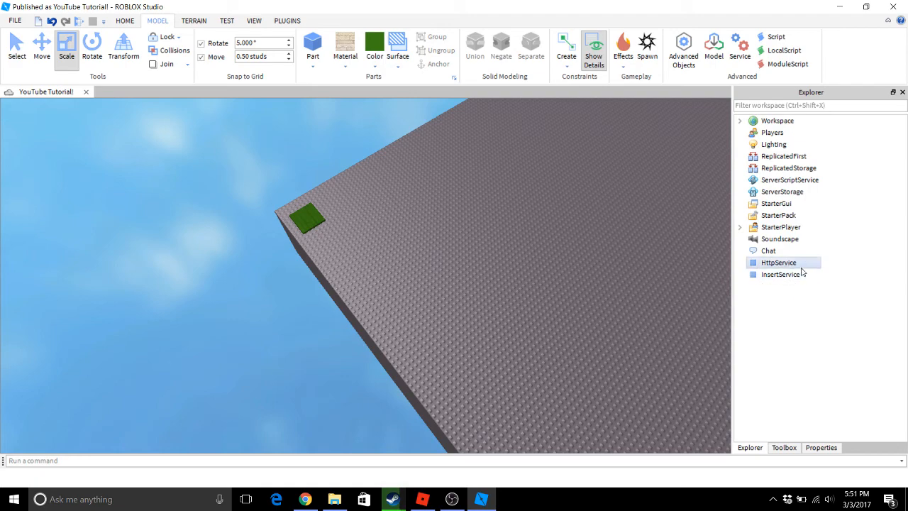
left_click(603, 217)
right_click_drag(587, 222, 586, 225)
scroll(586, 225, "down", 4)
scroll(309, 299, "up", 2)
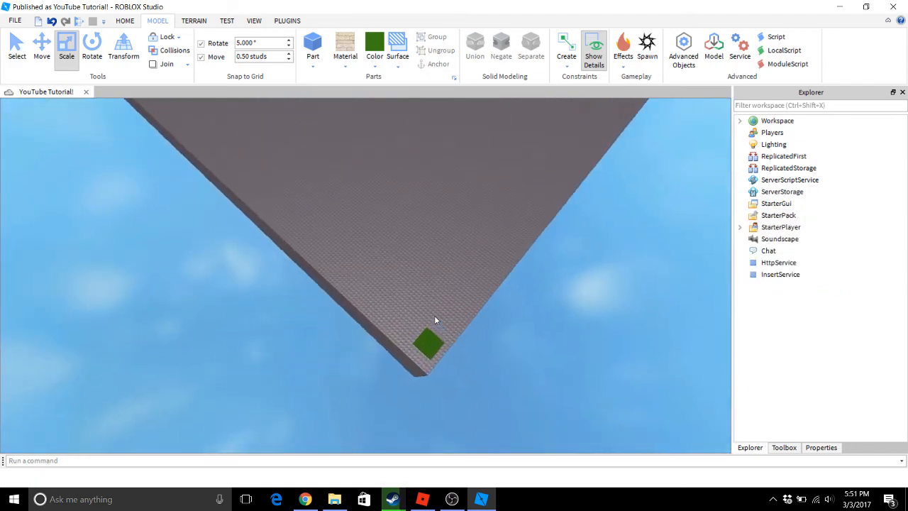
right_click_drag(435, 316, 434, 316)
scroll(435, 316, "up", 4)
scroll(435, 317, "down", 3)
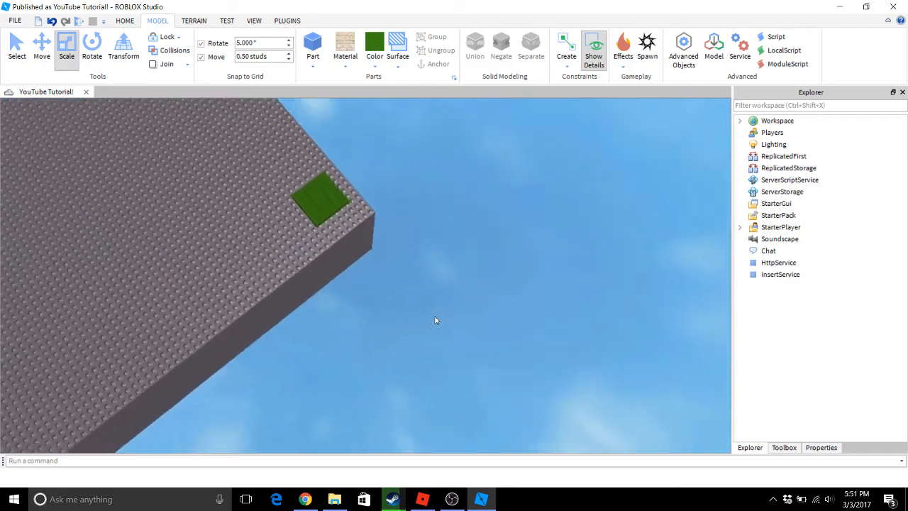
scroll(434, 316, "down", 3)
key("w")
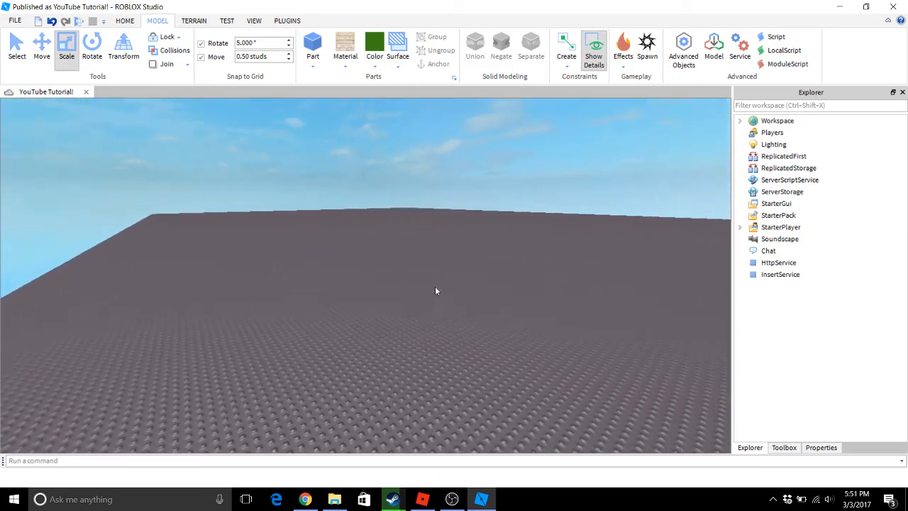
key("s")
- Switch to the OBS window
left_click(452, 499)
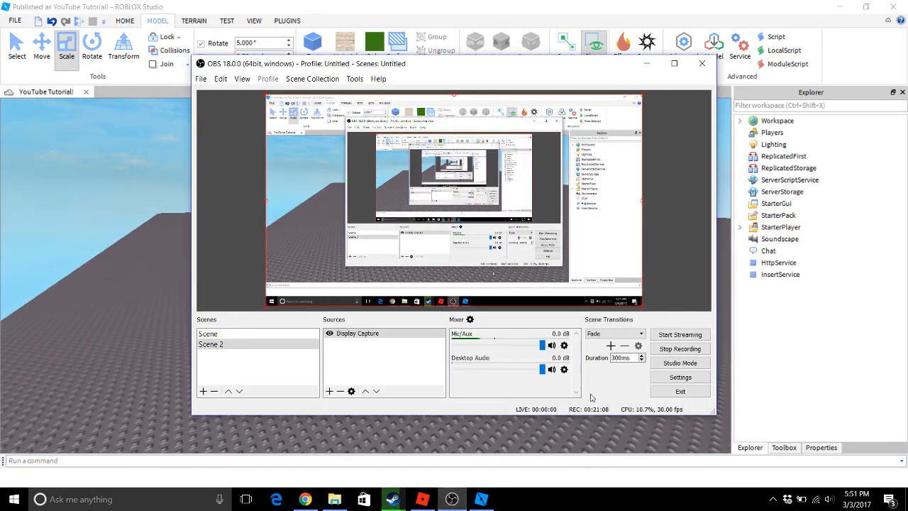